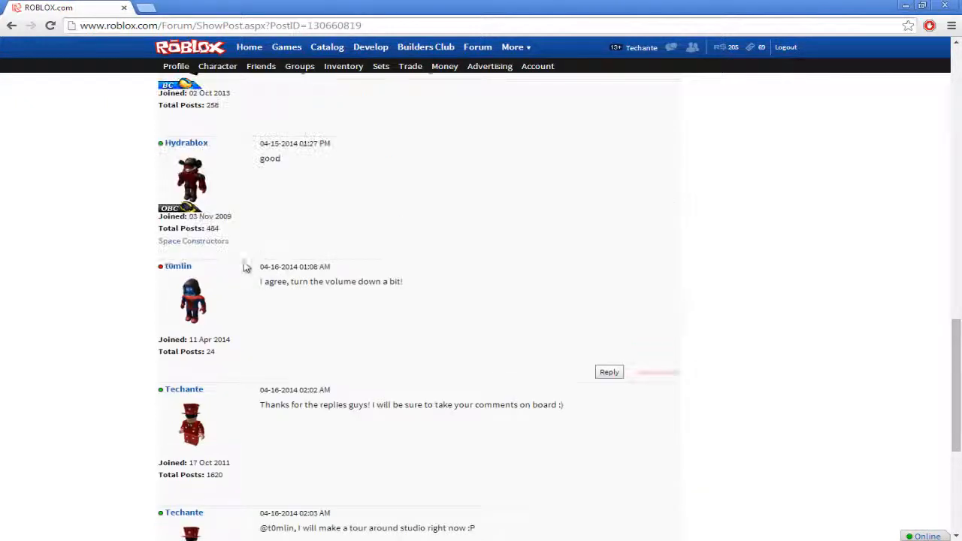
Review the forum thread replies about the video's volume and the request for a Studio tour.
drag(244, 263, 160, 272)
click(338, 295)
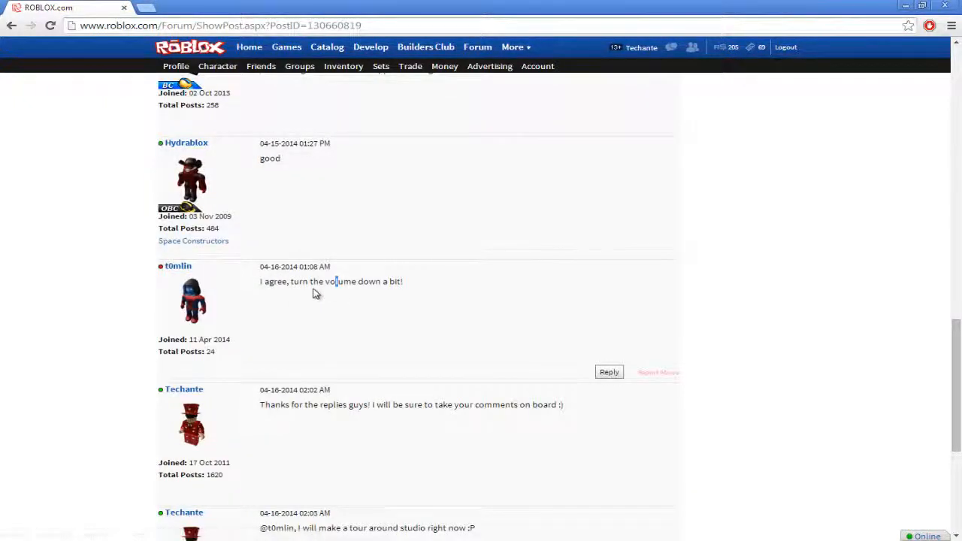
scroll(313, 292, up, 5)
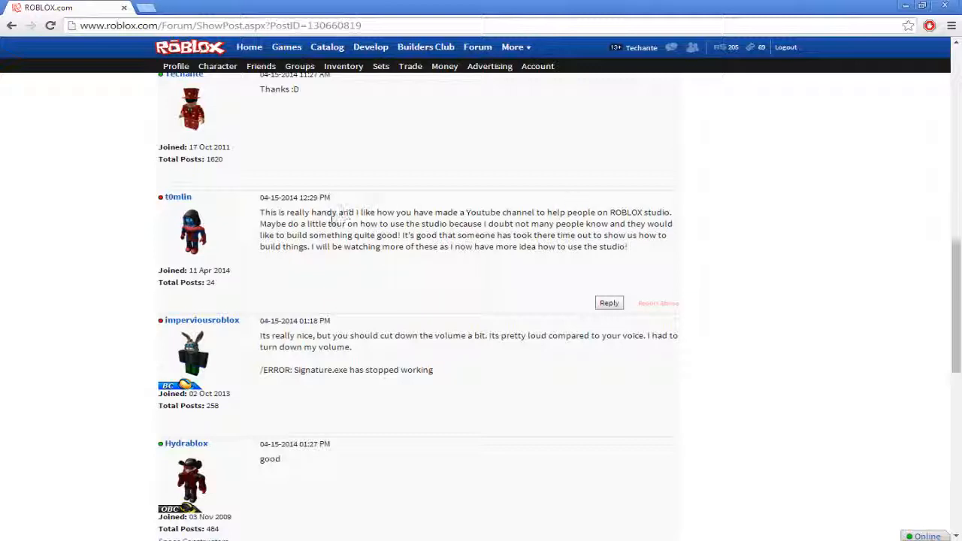
drag(368, 223, 494, 224)
click(424, 263)
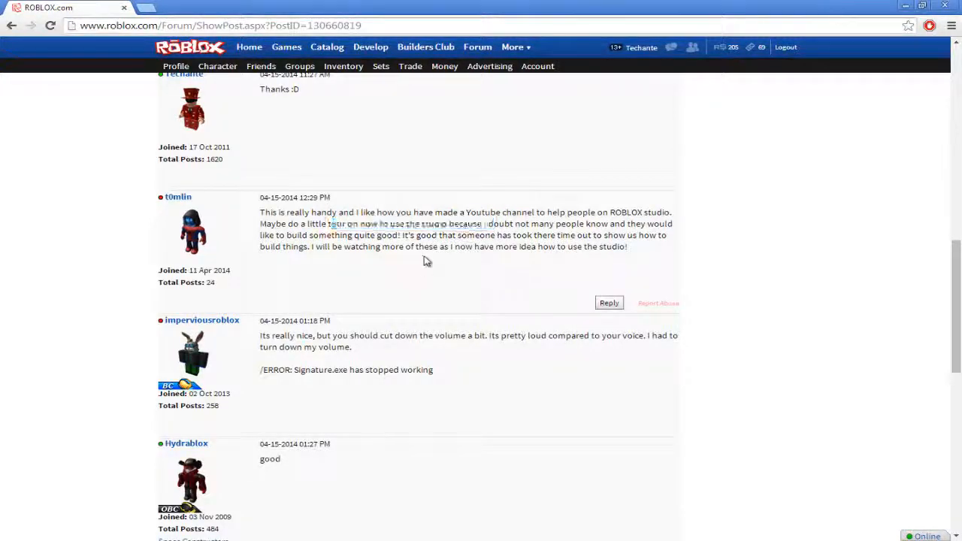
scroll(380, 218, up, 5)
scroll(379, 218, up, 10)
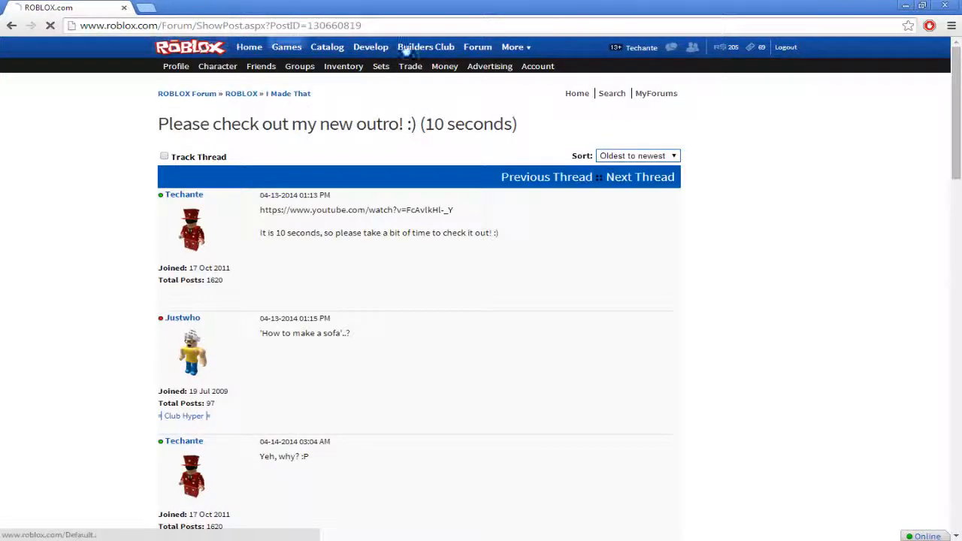
Visit the site's Develop page and return to the home page.
click(370, 48)
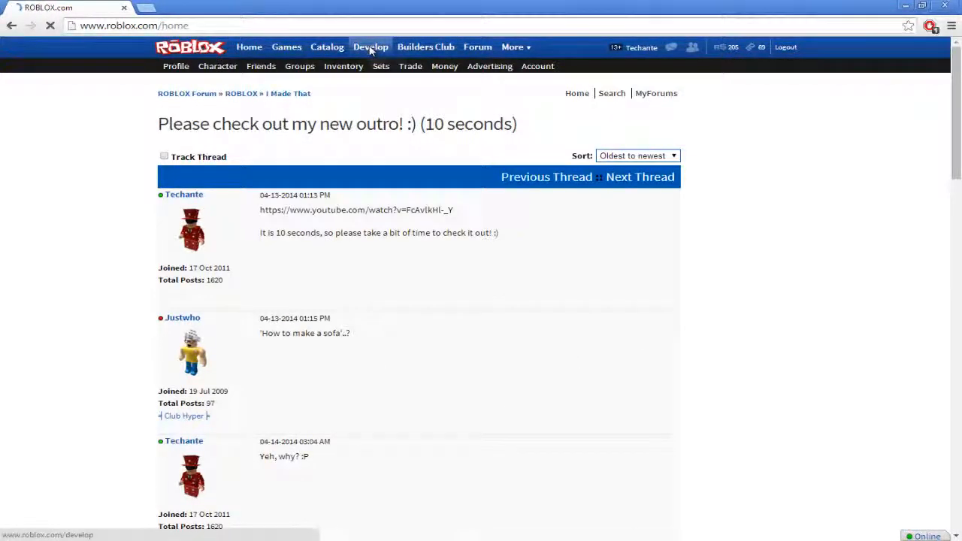
click(371, 48)
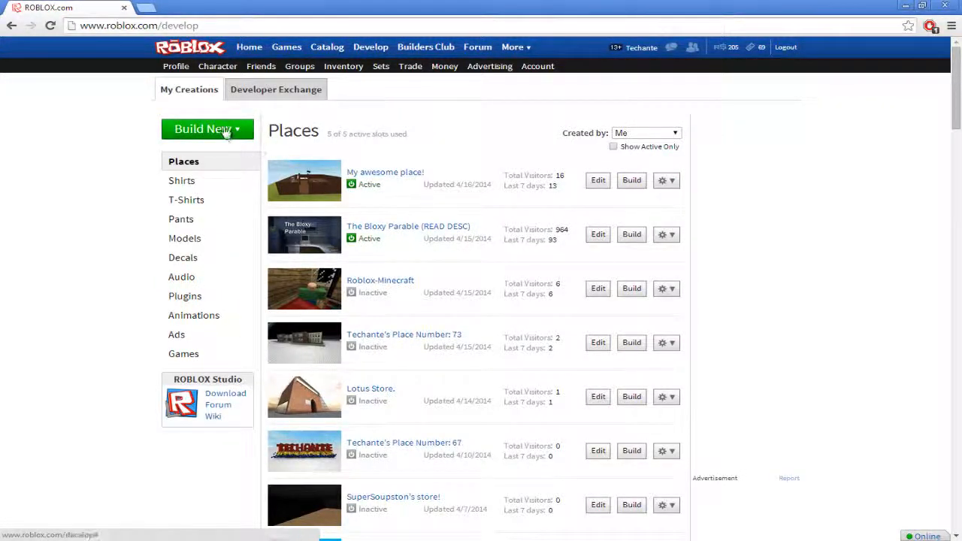
click(193, 47)
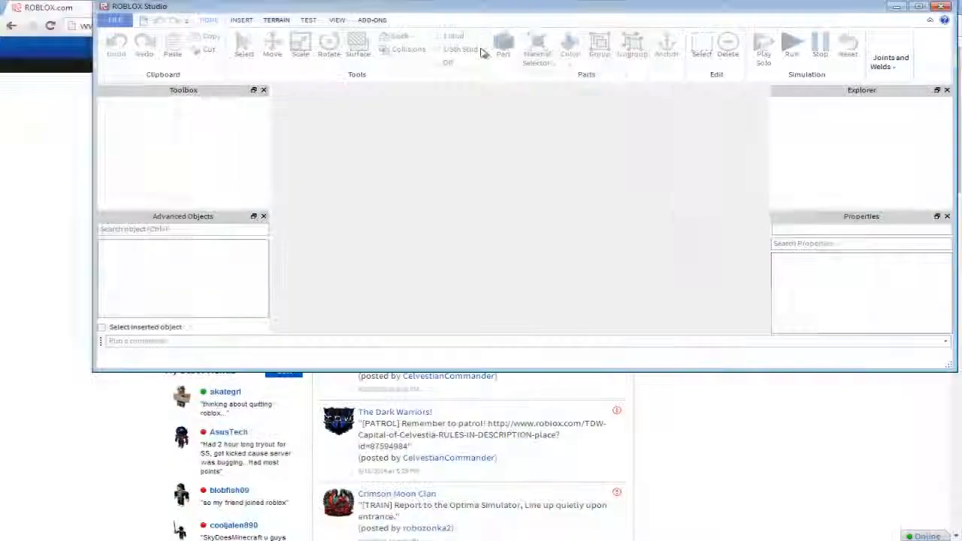
Switch to ROBLOX Studio and create a new project from the Baseplate template.
click(486, 372)
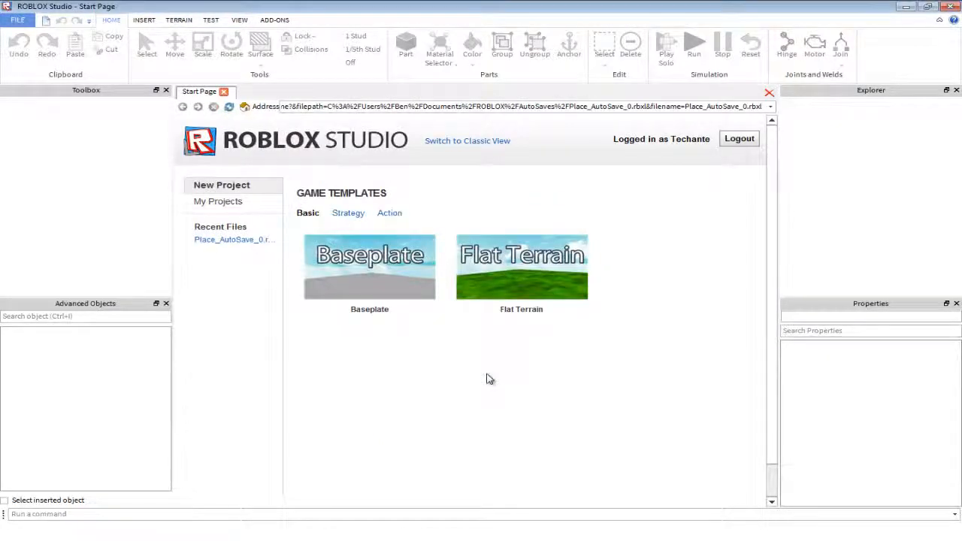
click(255, 206)
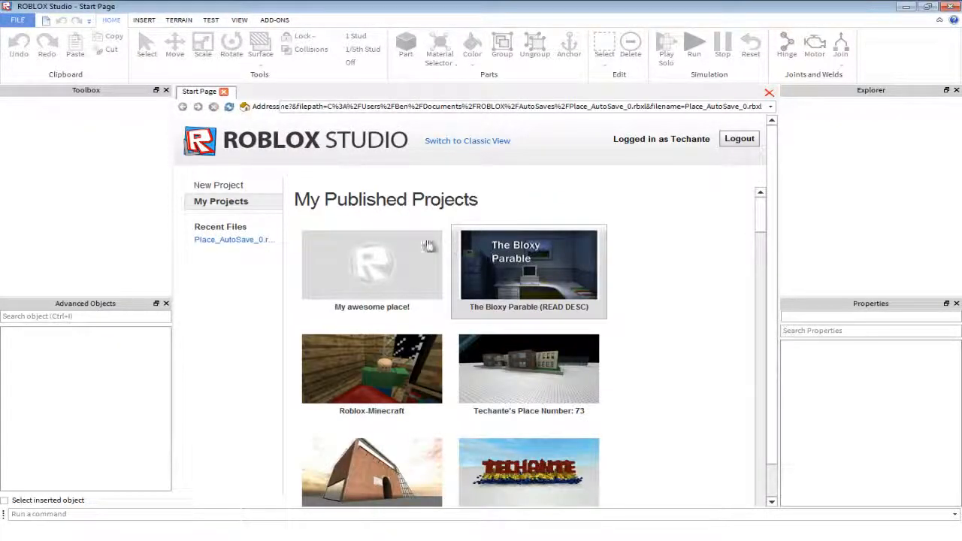
click(259, 188)
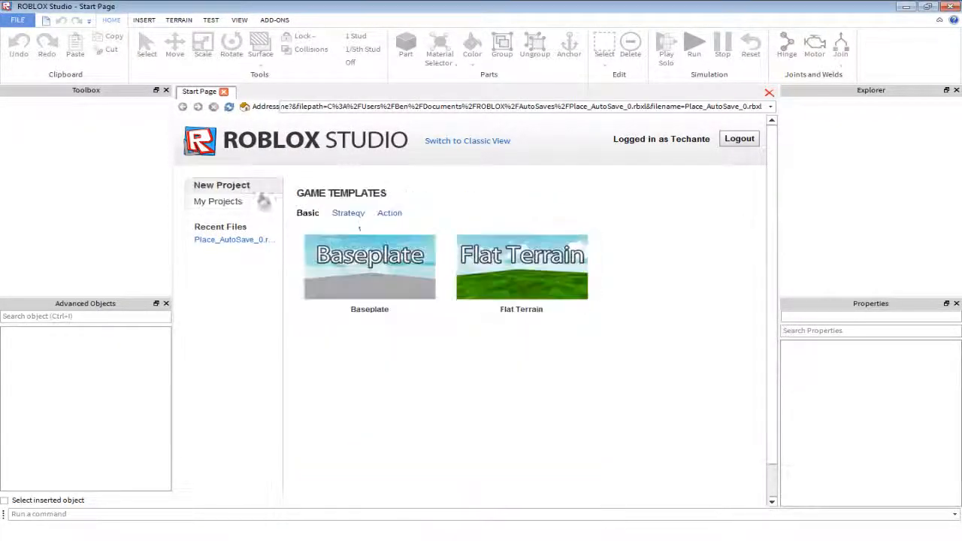
click(430, 275)
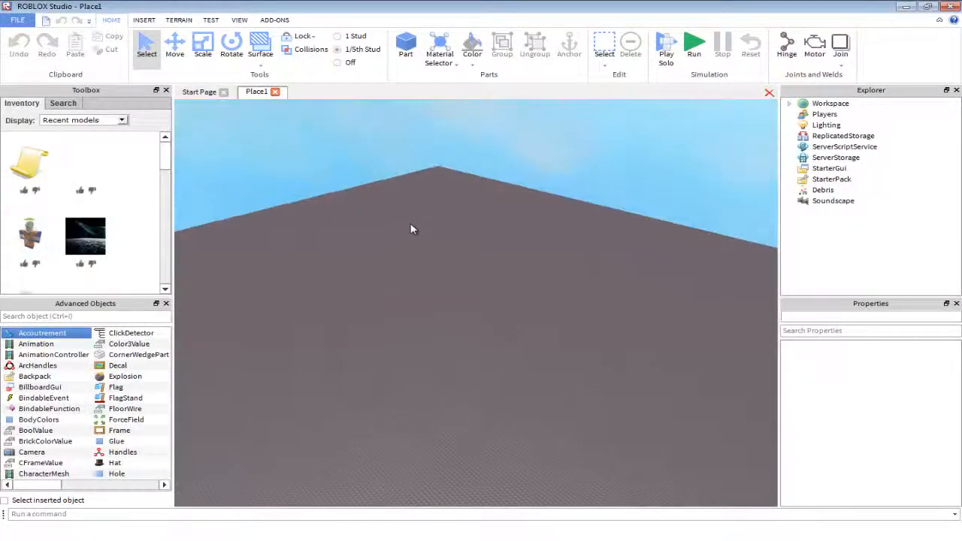
Look around the baseplate and examine the insert, test, view and add-on tools before returning to the basic tools.
right_drag(492, 259, 462, 206)
right_drag(307, 146, 376, 154)
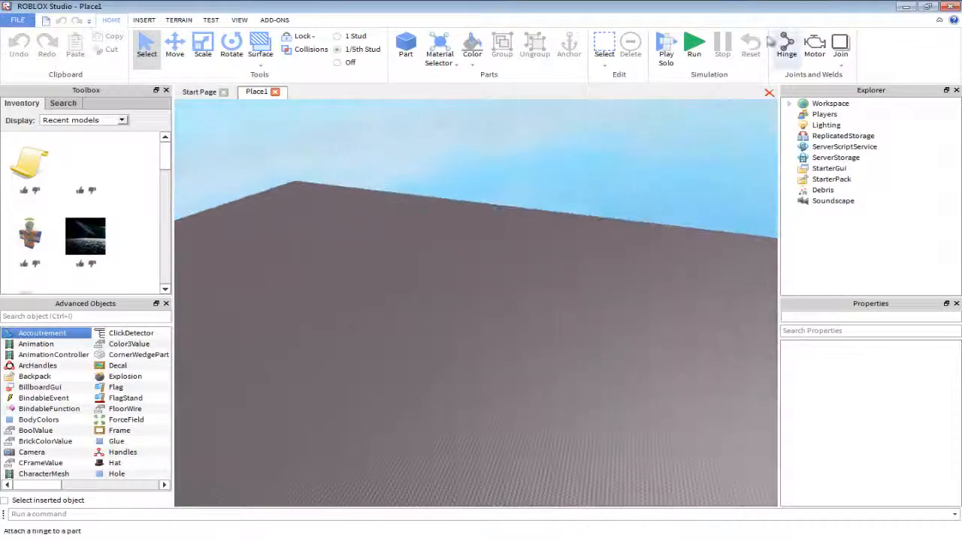
right_drag(526, 143, 555, 229)
scroll(554, 229, up, 6)
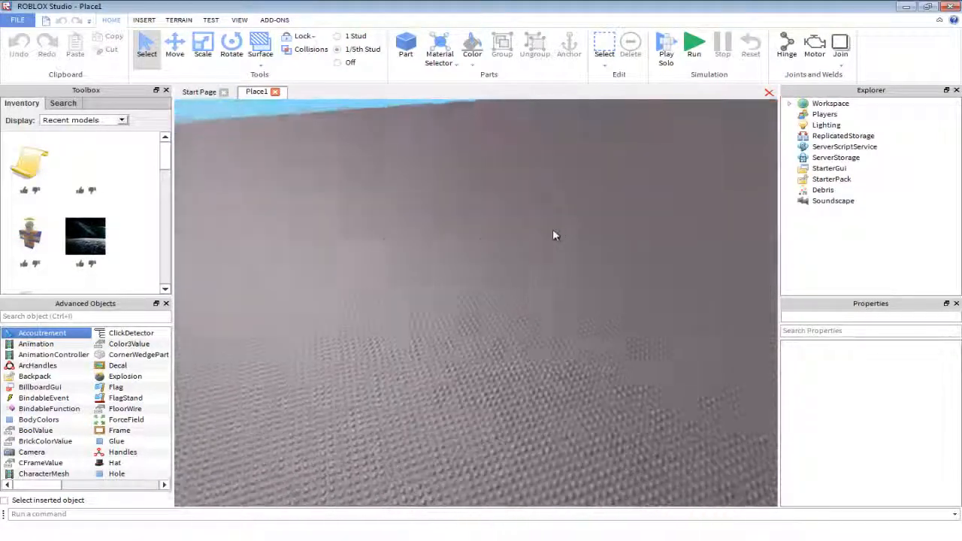
scroll(555, 233, up, 4)
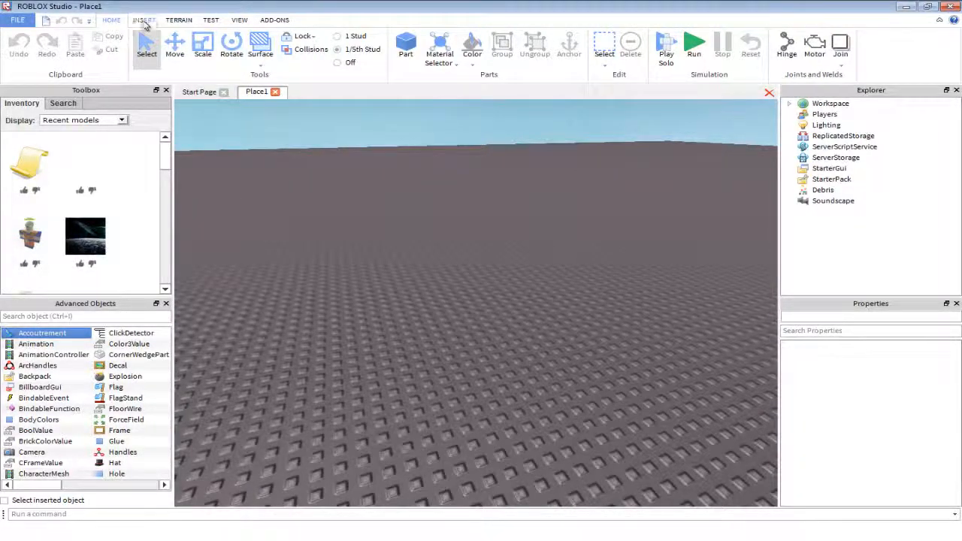
click(144, 20)
click(211, 20)
click(239, 19)
click(274, 19)
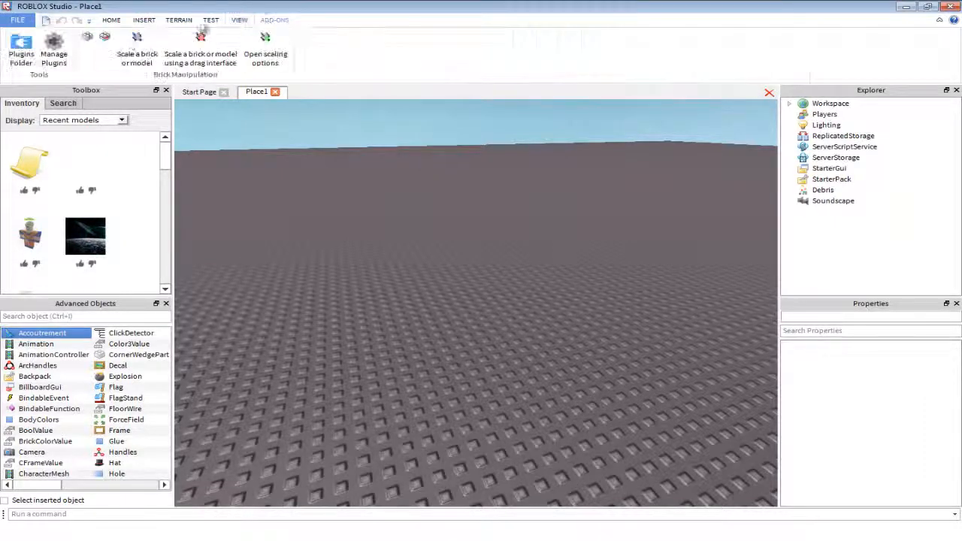
click(113, 19)
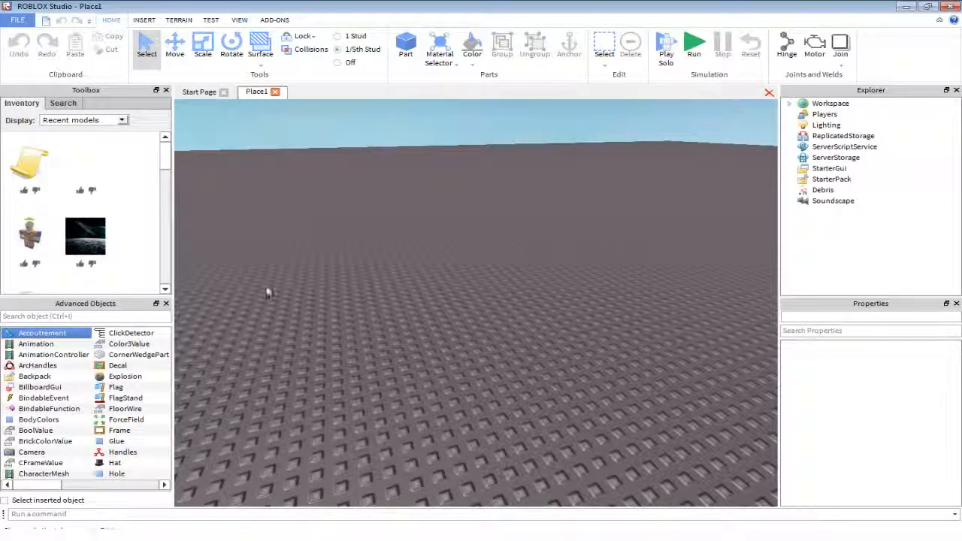
scroll(615, 241, down, 5)
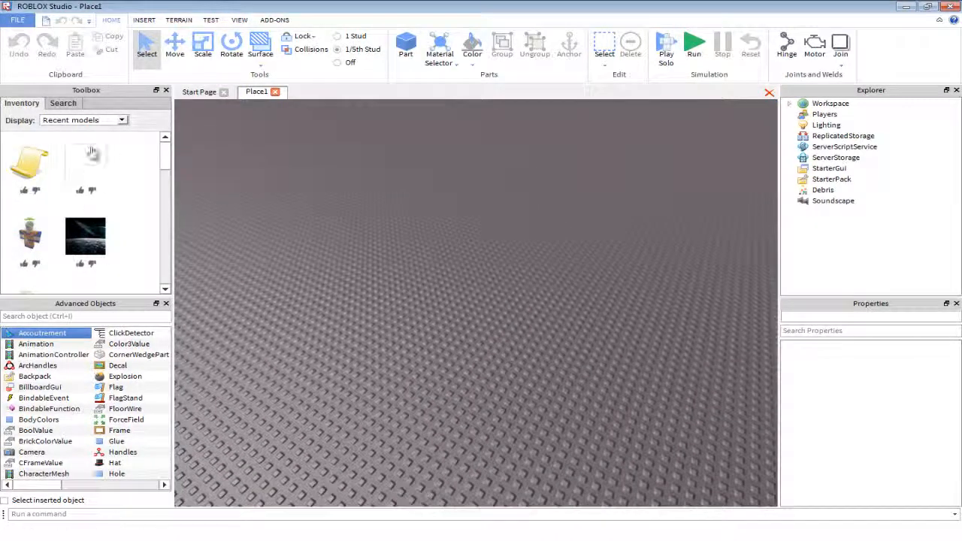
Close the Toolbox, Advanced Objects, Explorer and Properties panes to clear the workspace.
click(166, 91)
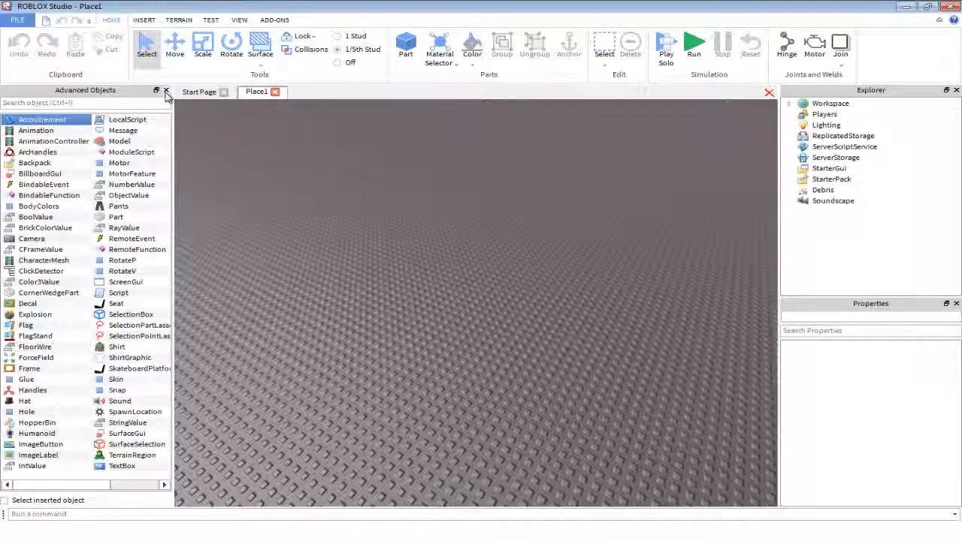
click(166, 90)
click(955, 91)
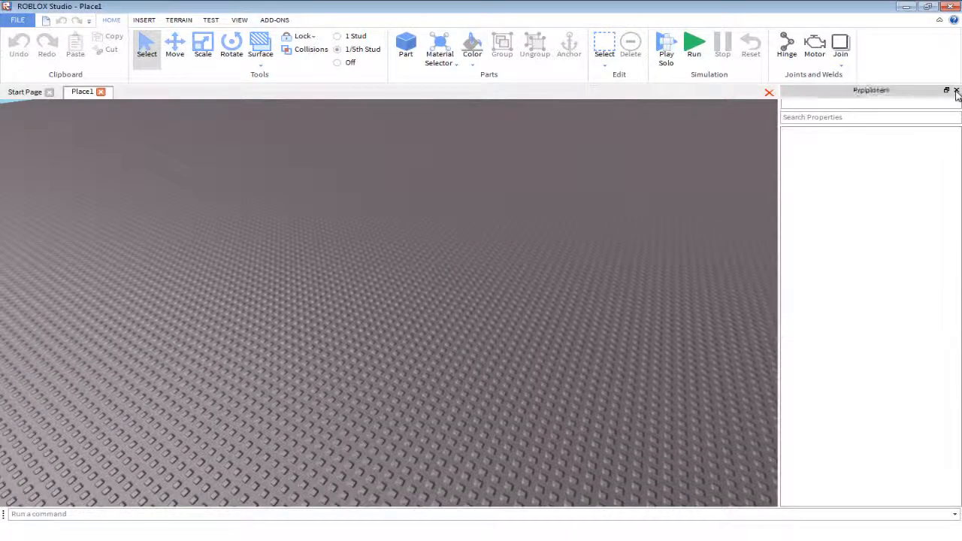
click(955, 91)
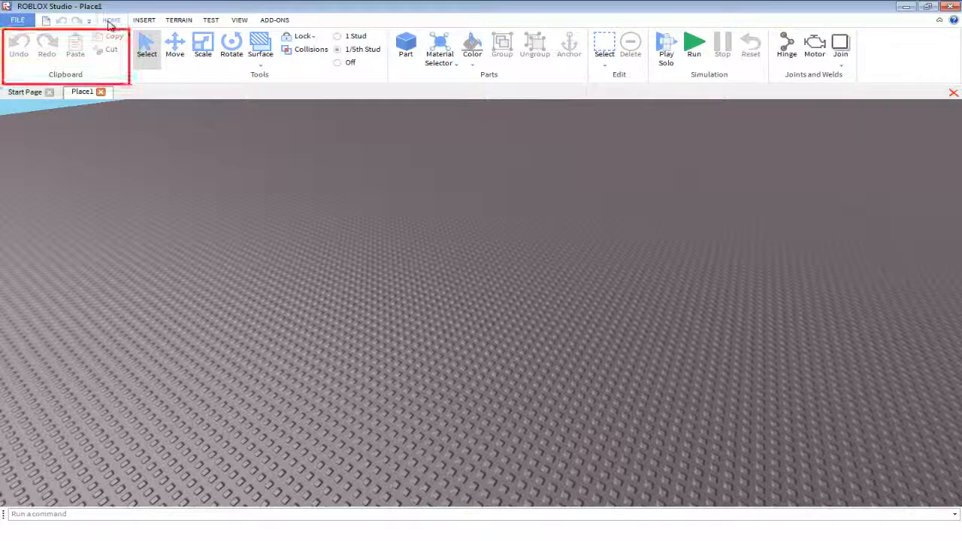
Insert a part on the baseplate, and test undoing and redoing the insertion.
right_click(221, 186)
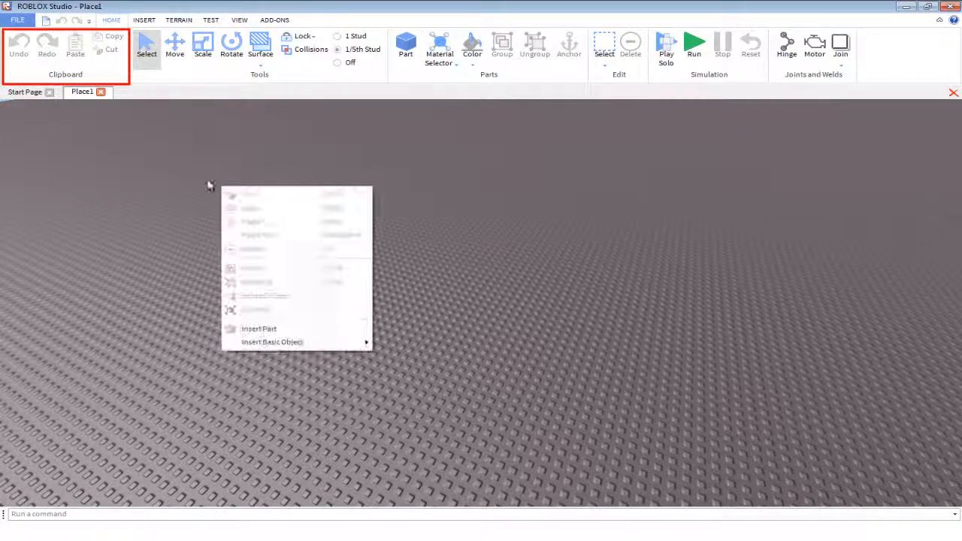
click(268, 332)
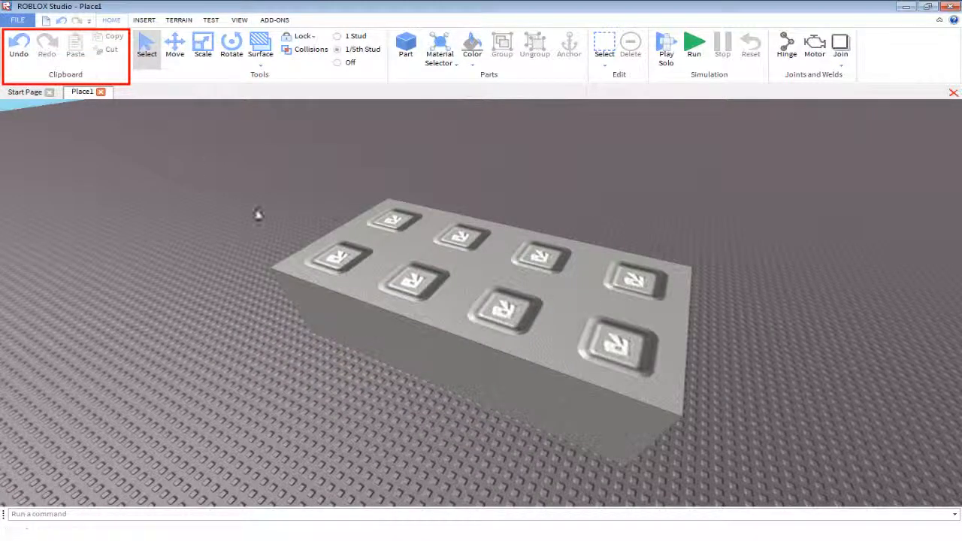
scroll(218, 175, down, 5)
click(29, 56)
click(47, 47)
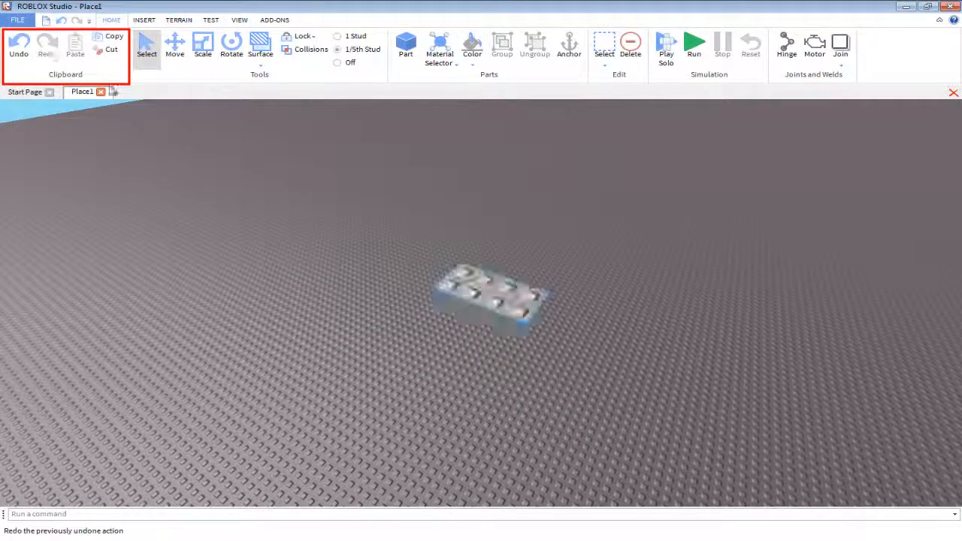
Cut the part from the baseplate and paste it back into the place.
click(464, 271)
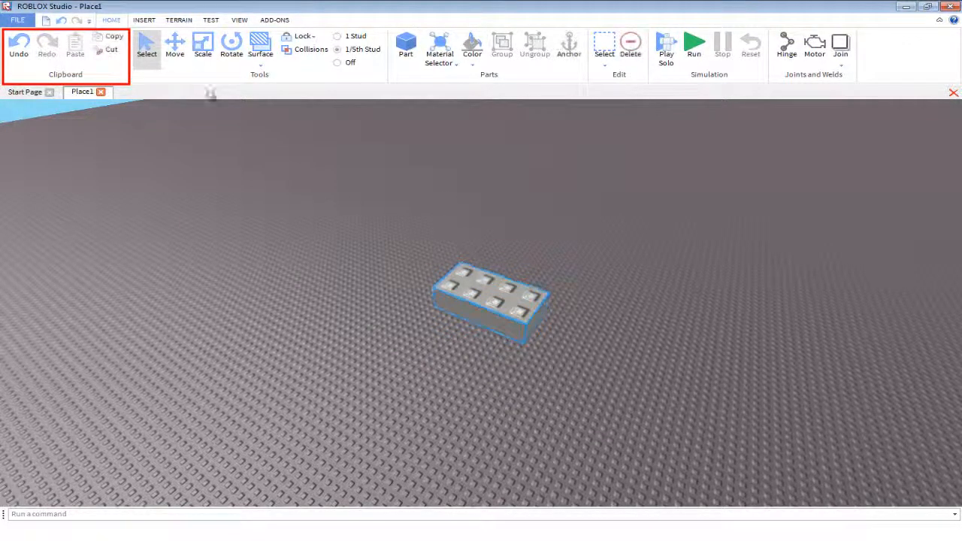
click(111, 48)
right_drag(380, 236, 613, 371)
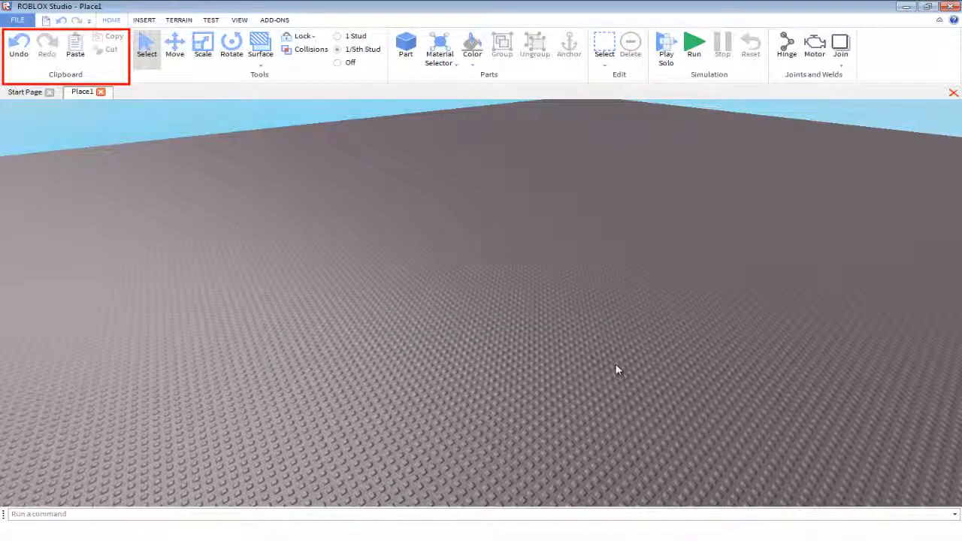
key(ctrl+v)
scroll(217, 195, down, 4)
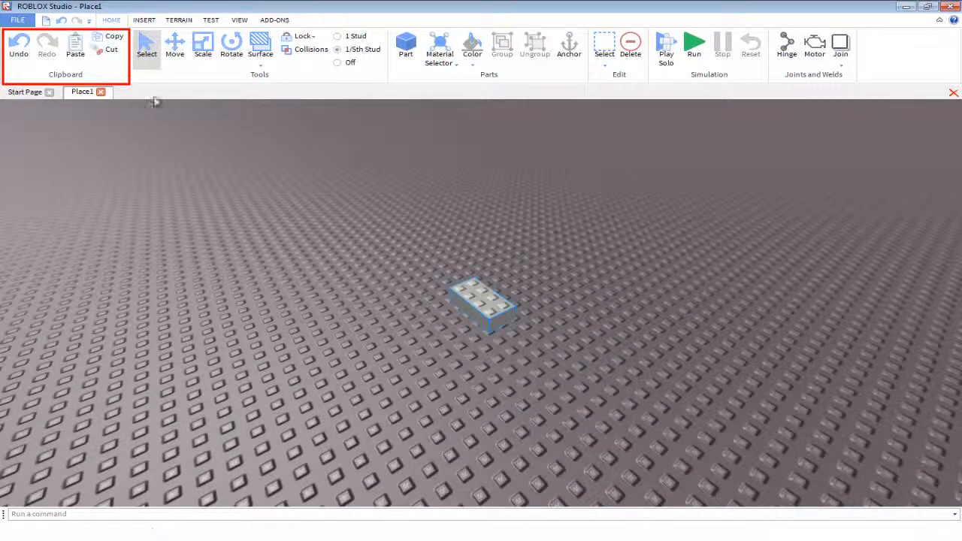
Paste eight more copies of the part so they stack on top of it.
right_drag(394, 225, 386, 224)
key(ctrl+v)
key(ctrl+v)
key(ctrl+v)
key(ctrl+v)
key(ctrl+v)
key(ctrl+v)
key(ctrl+v)
key(ctrl+v)
scroll(407, 223, down, 4)
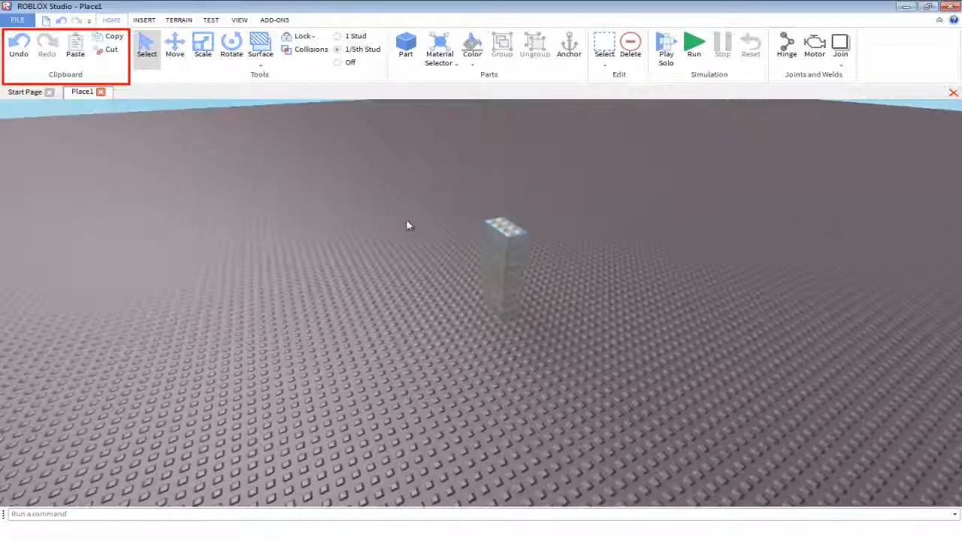
Select the whole stack of parts on the baseplate and delete it.
drag(404, 216, 602, 425)
key(Delete)
right_drag(459, 231, 439, 233)
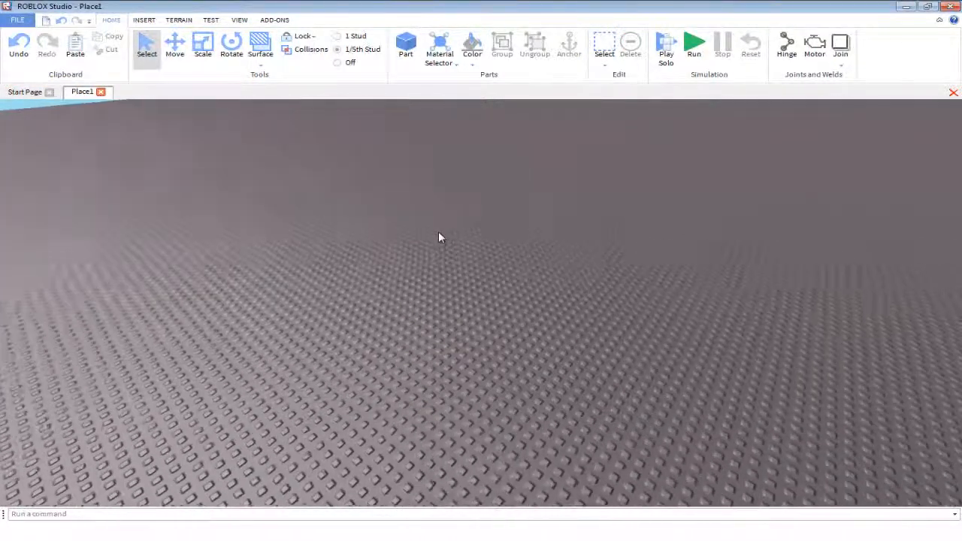
Insert a new part on the empty baseplate.
scroll(432, 223, up, 3)
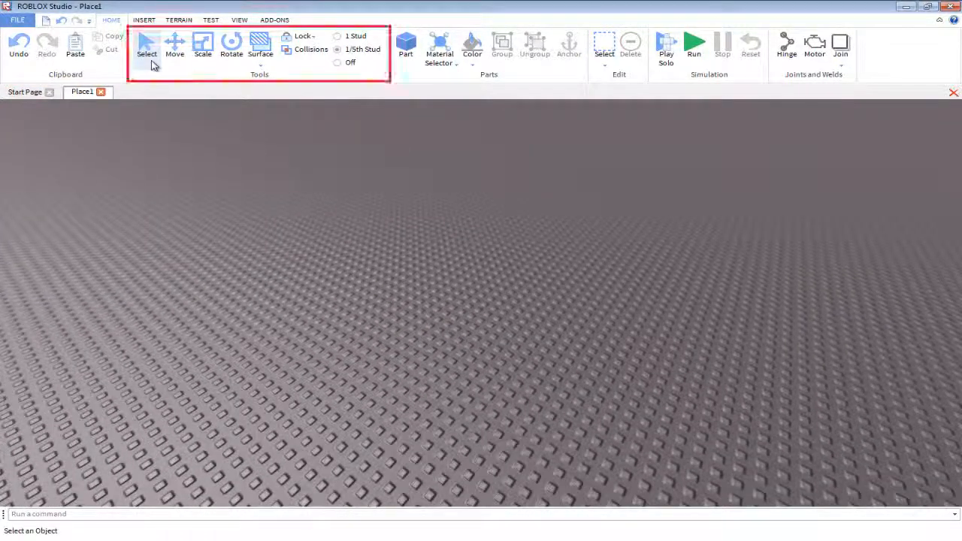
right_click(285, 202)
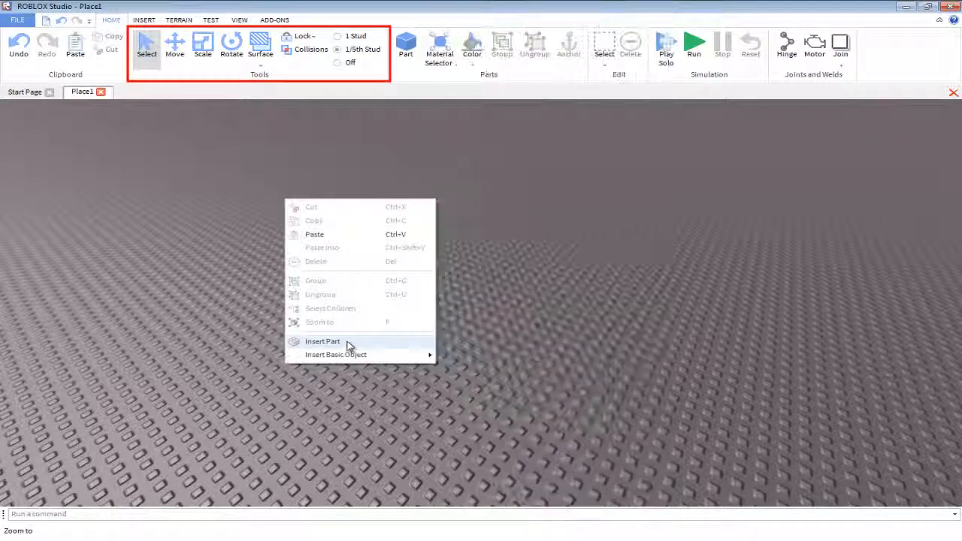
click(348, 344)
scroll(431, 315, down, 10)
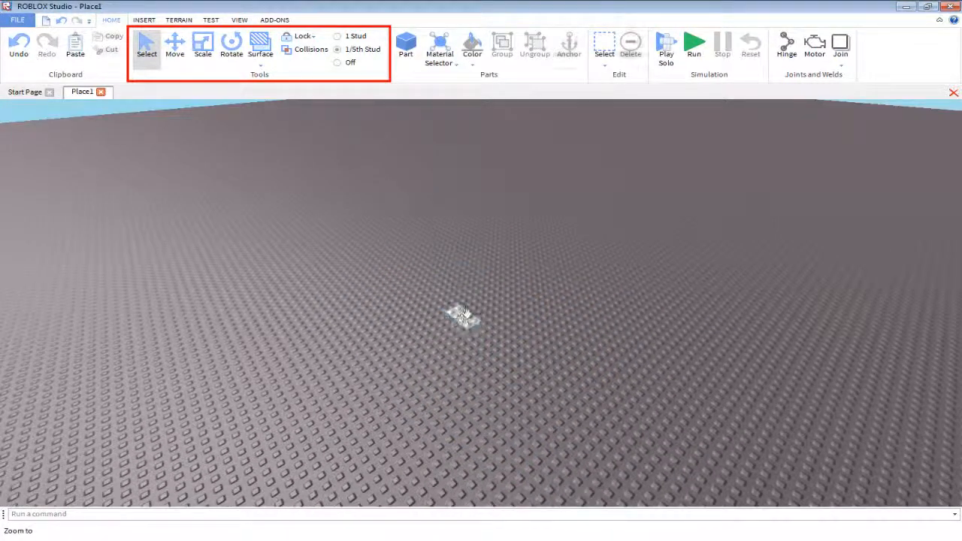
Select the new part and shift it across the baseplate with the Move tool.
click(464, 313)
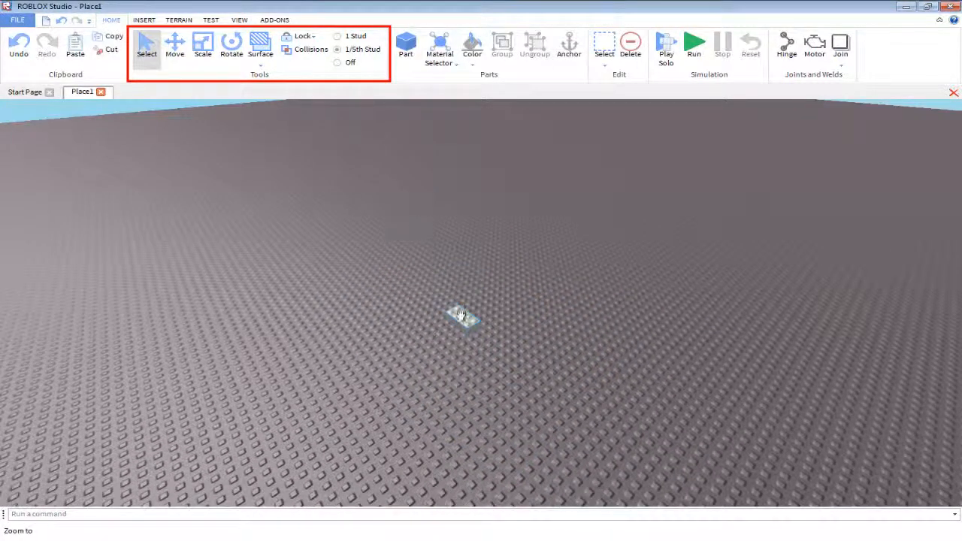
key(ctrl+2)
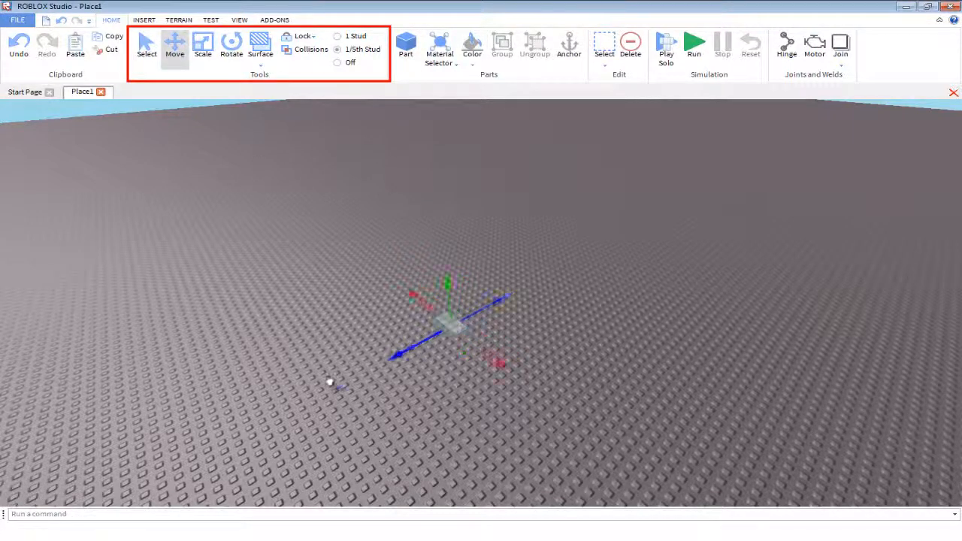
drag(329, 382, 476, 323)
Adjust the part's height with the Scale tool and turn the part with the Rotate tool.
key(ctrl+3)
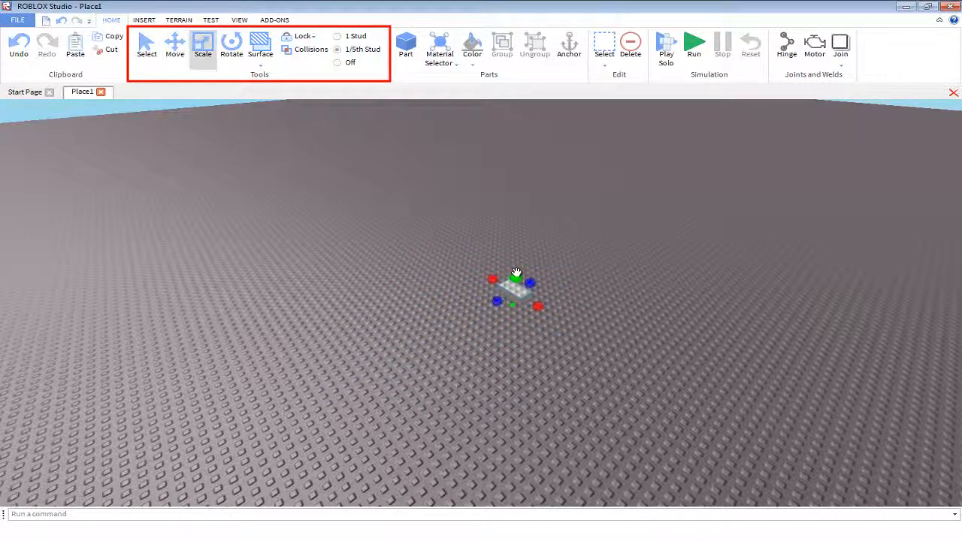
mouse_move(516, 272)
mouse_down()
mouse_move(521, 202)
mouse_move(523, 277)
mouse_up()
key(ctrl+4)
drag(541, 305, 466, 346)
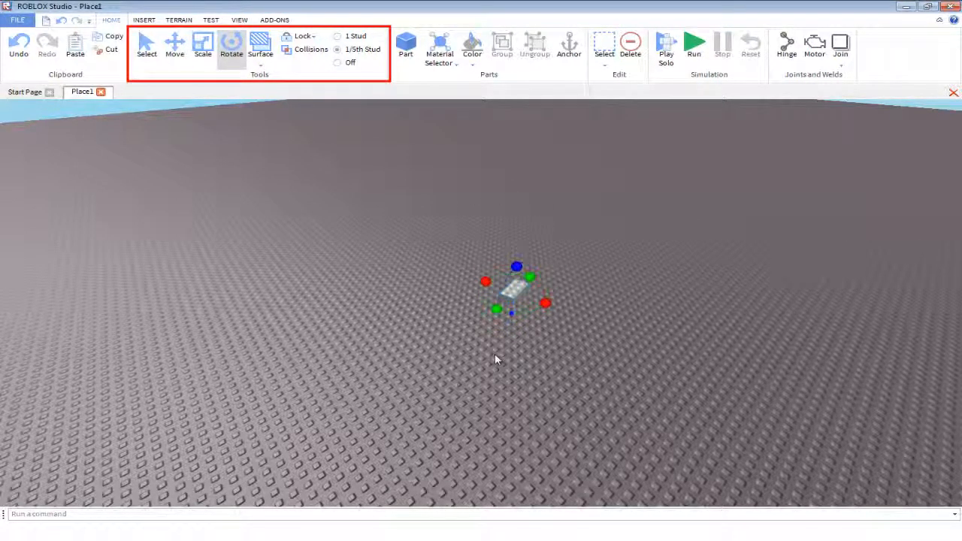
Undo the last two changes made to the part.
key(ctrl+z)
key(ctrl+z)
key(w)
right_drag(410, 338, 260, 104)
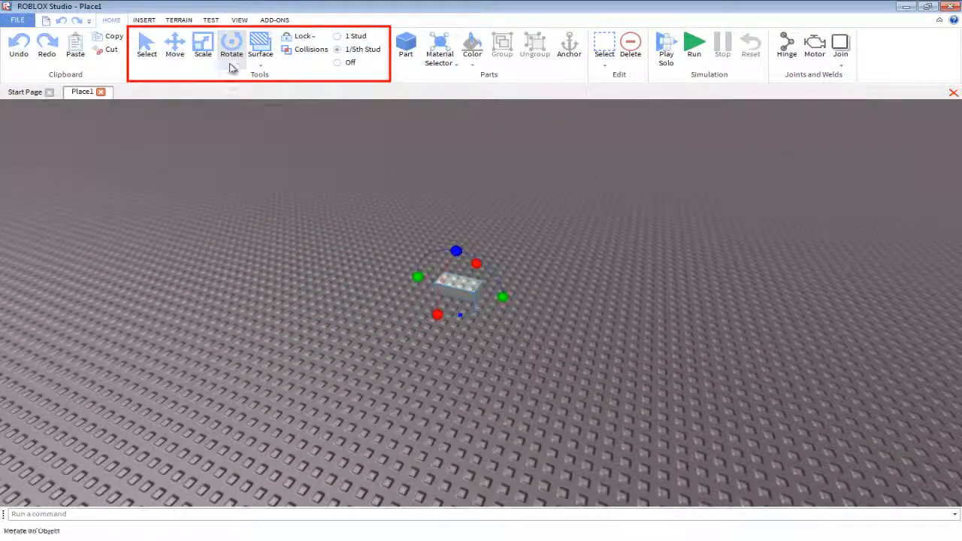
Apply the Glue surface to the part's top face and undo it.
click(260, 66)
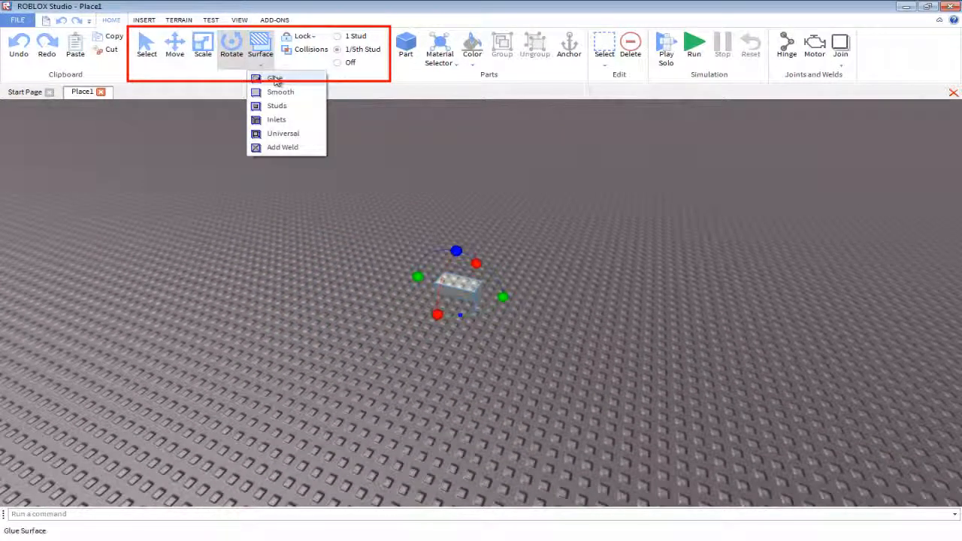
click(275, 78)
scroll(486, 248, up, 4)
click(487, 263)
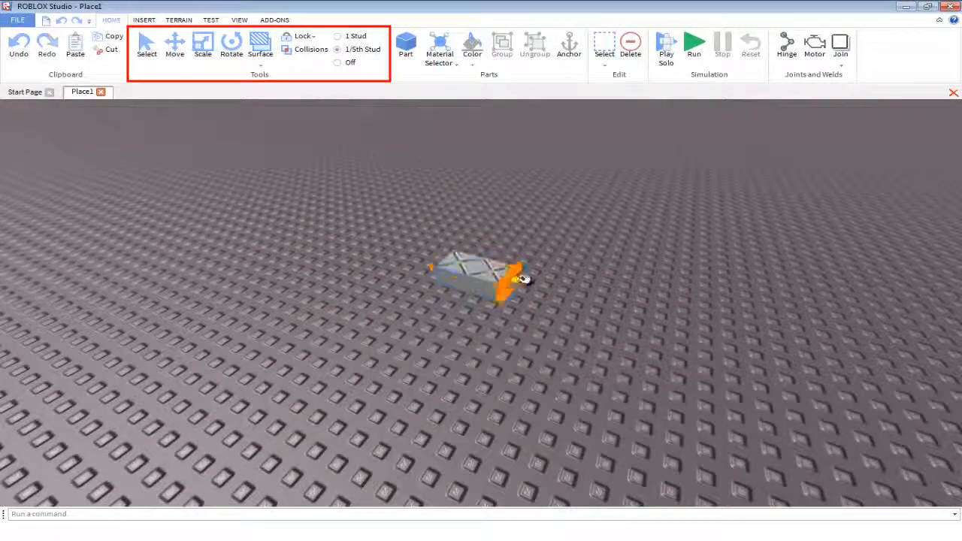
scroll(519, 275, up, 5)
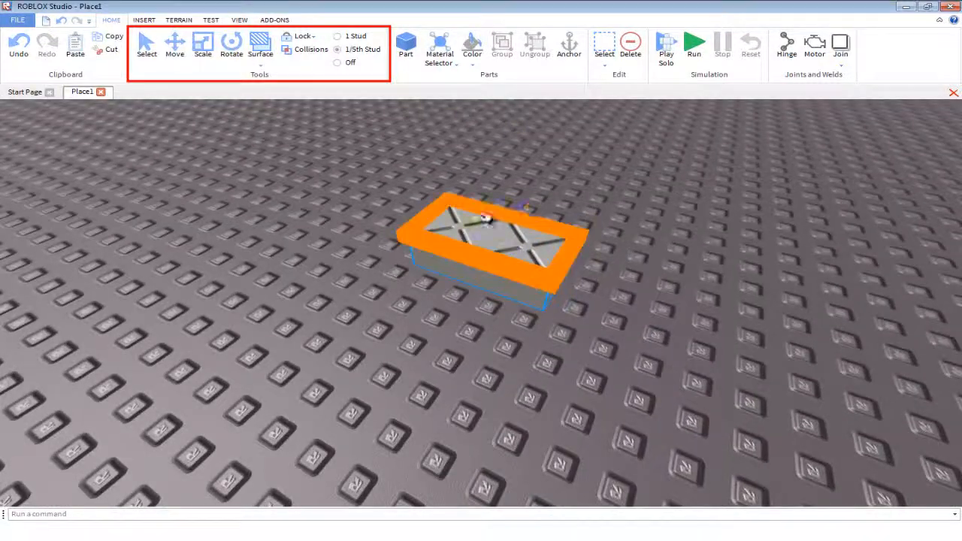
scroll(485, 217, down, 10)
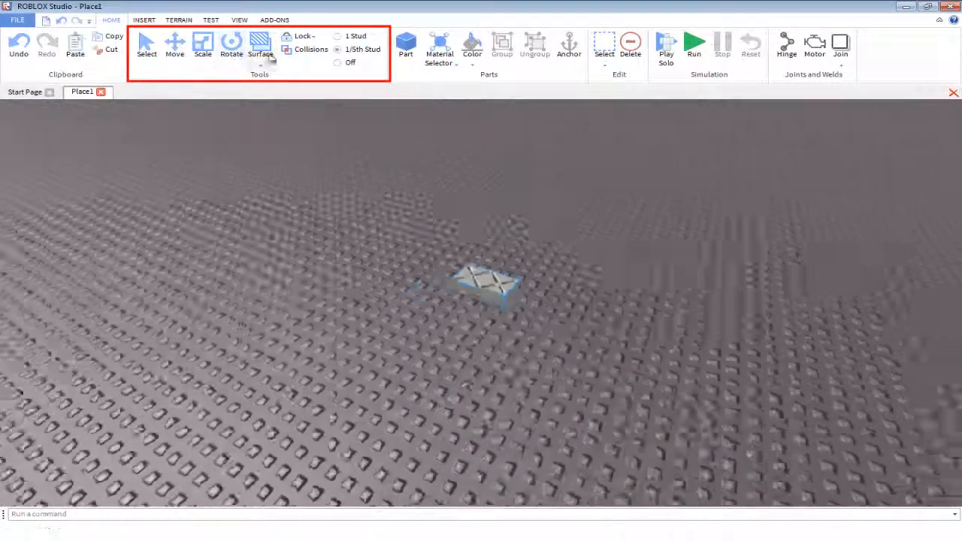
key(ctrl+z)
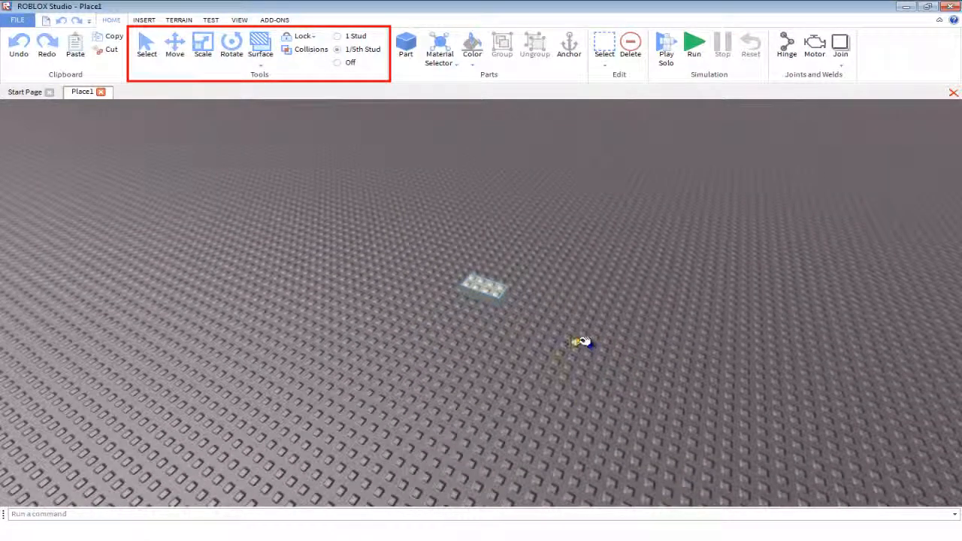
scroll(583, 341, up, 5)
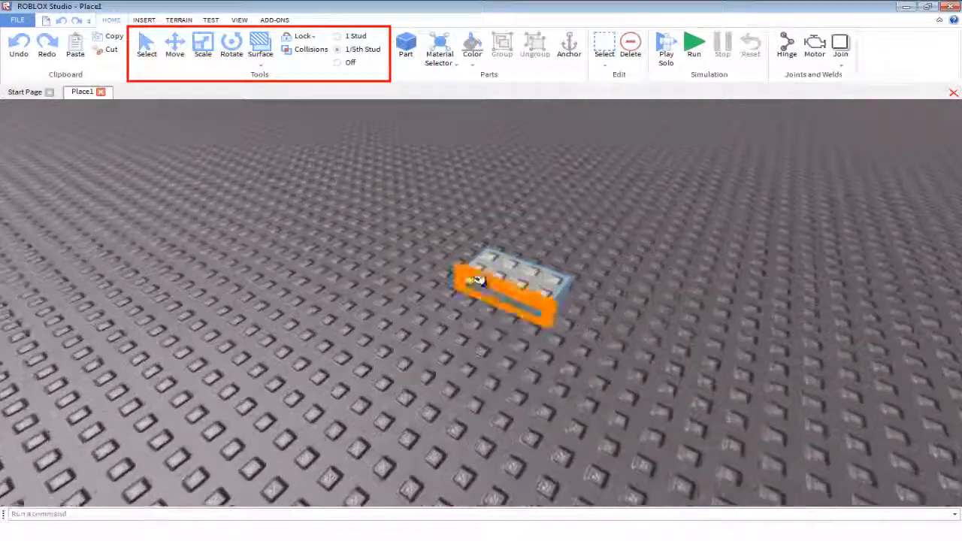
click(511, 279)
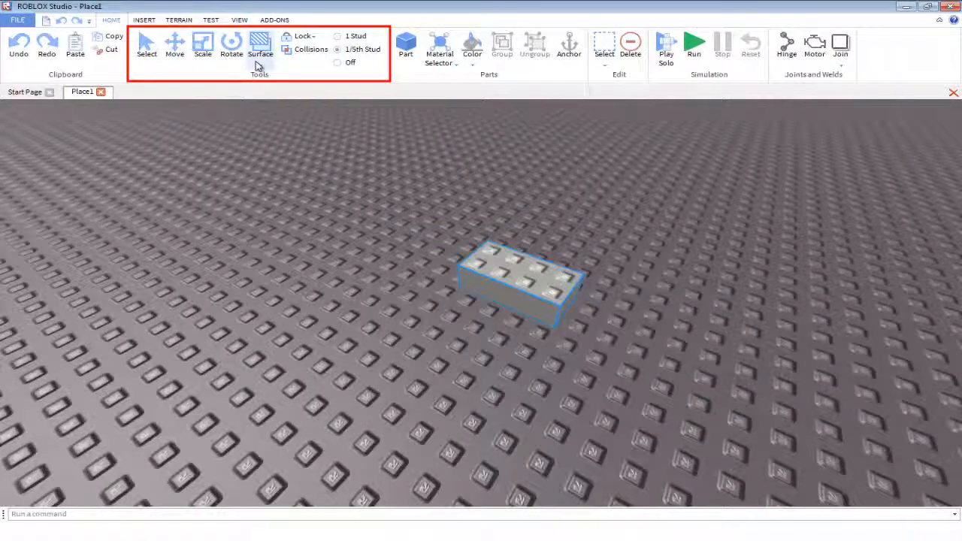
click(257, 66)
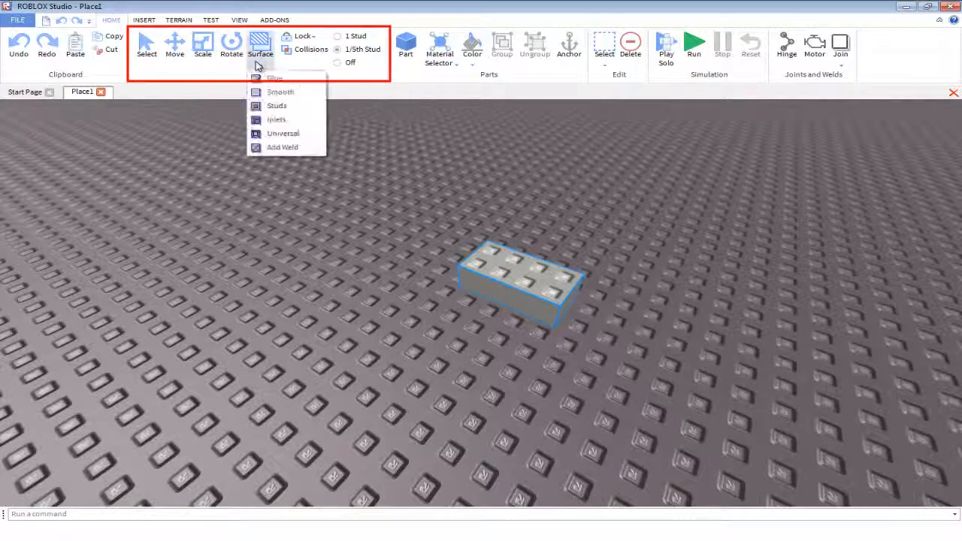
click(257, 65)
Raise the part above the baseplate with the Move tool.
click(174, 46)
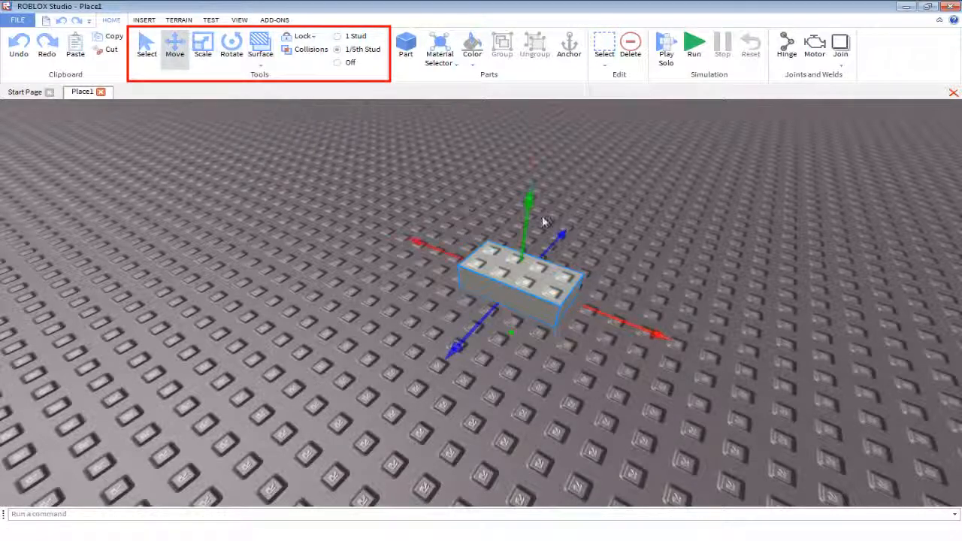
right_drag(541, 216, 528, 202)
drag(528, 201, 531, 197)
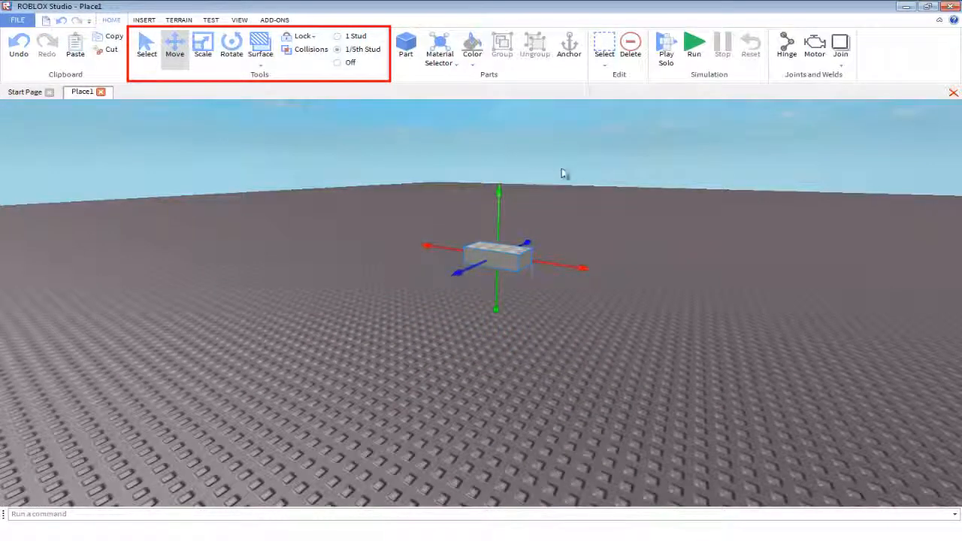
Run the simulation to test the raised part, close the Watch window, and reset the simulation.
click(694, 51)
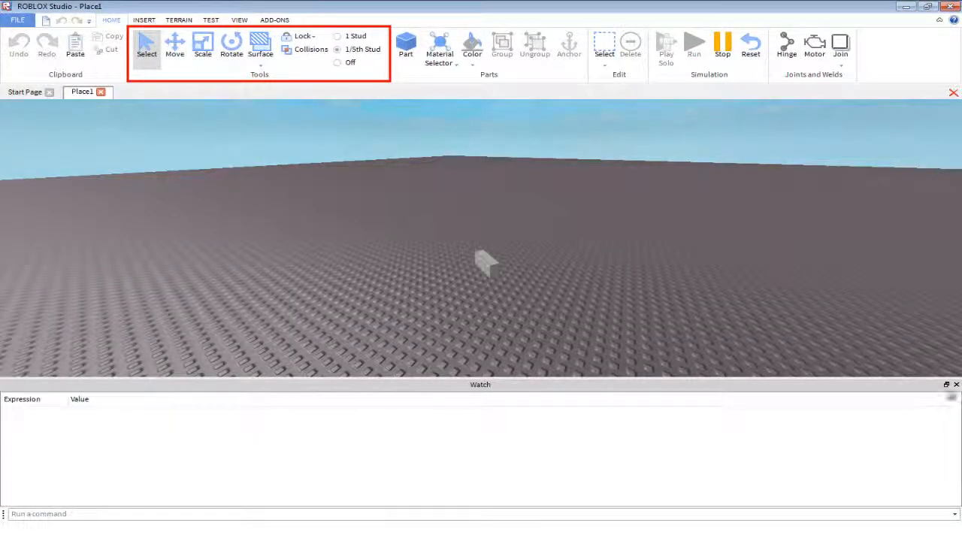
click(955, 384)
right_drag(648, 281, 643, 278)
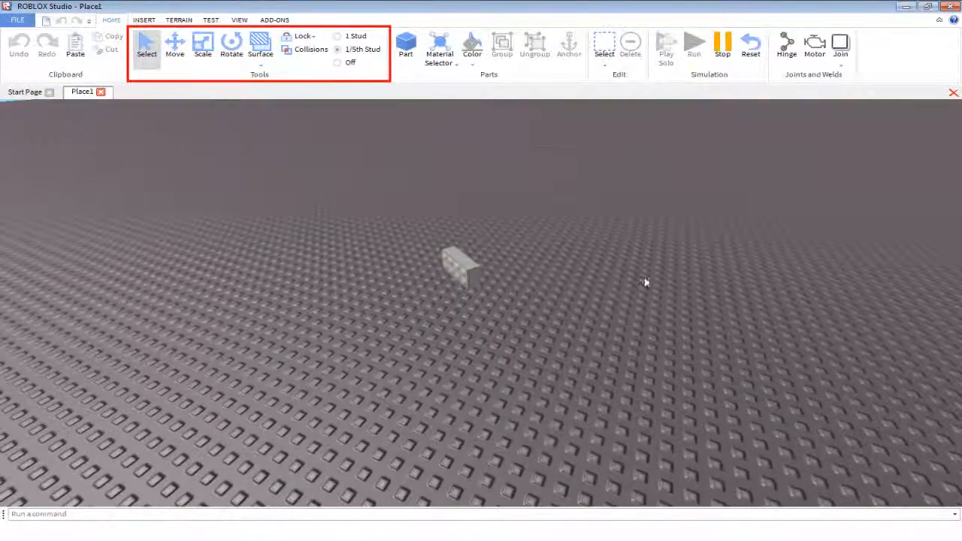
click(752, 51)
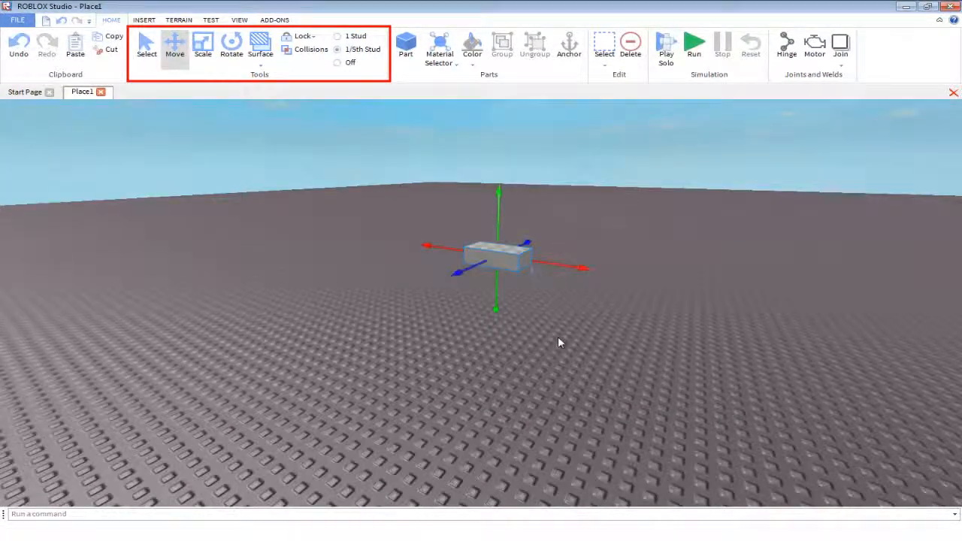
Select the raised part, duplicate it seven times into a vertical stack, and clear the selection.
drag(414, 201, 619, 321)
key(ctrl+d)
key(ctrl+d)
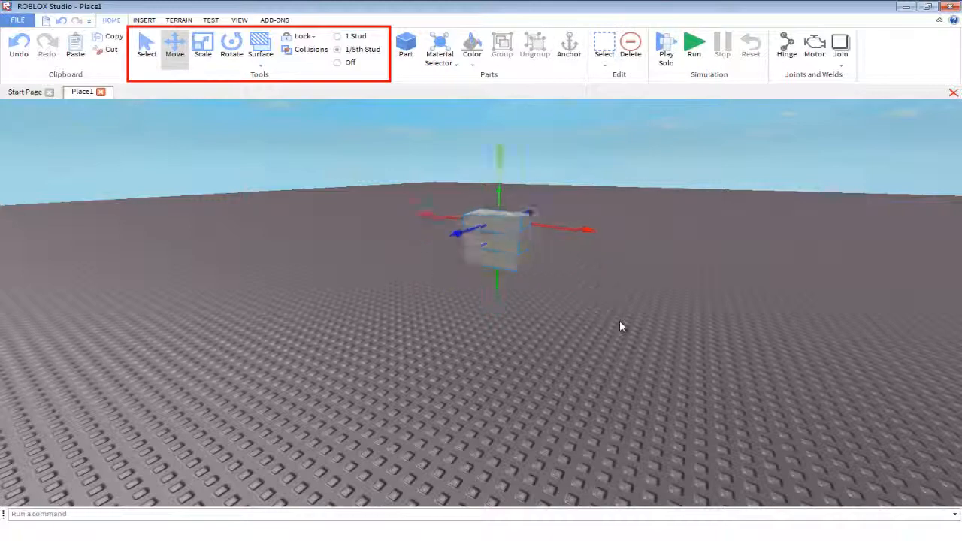
key(ctrl+d)
key(ctrl+d)
key(ctrl+d)
key(ctrl+d)
key(ctrl+d)
scroll(620, 322, down, 3)
click(635, 212)
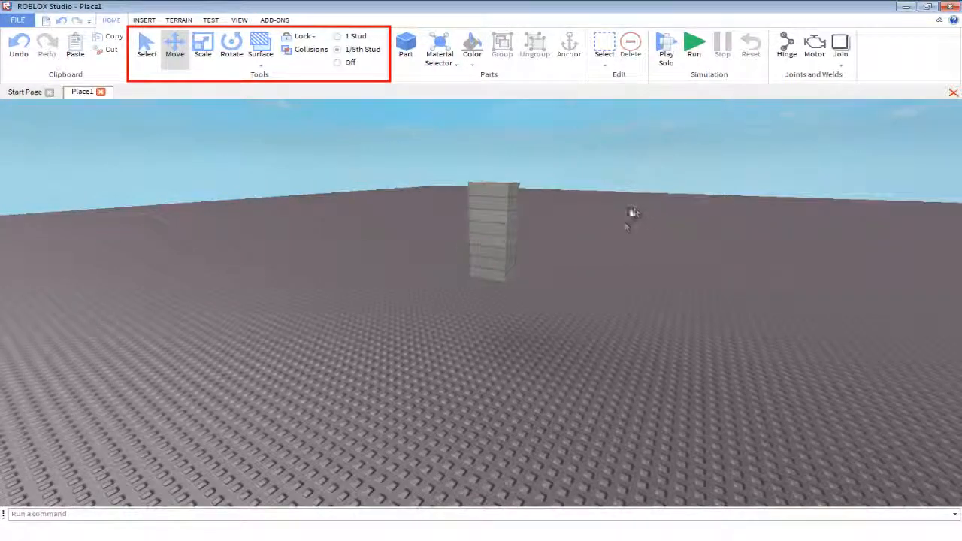
Run the simulation on the stack and select its parts while it is running.
scroll(628, 227, up, 8)
right_drag(623, 230, 481, 466)
scroll(481, 466, down, 4)
scroll(517, 356, down, 3)
right_drag(517, 356, 666, 64)
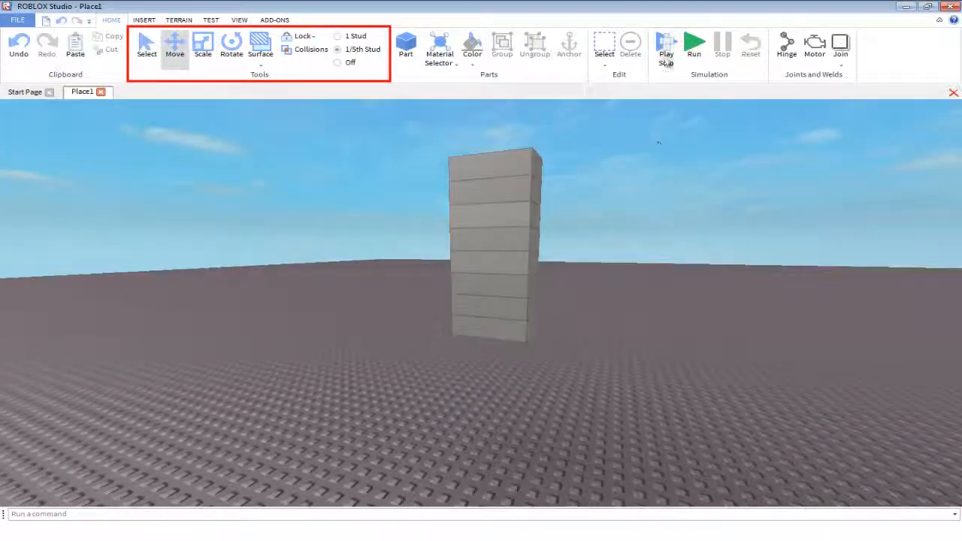
click(686, 59)
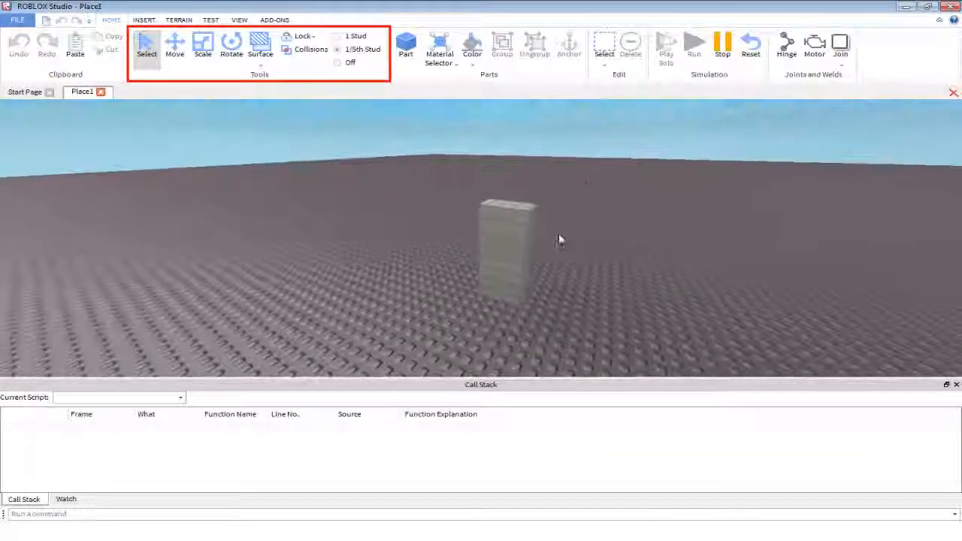
click(519, 294)
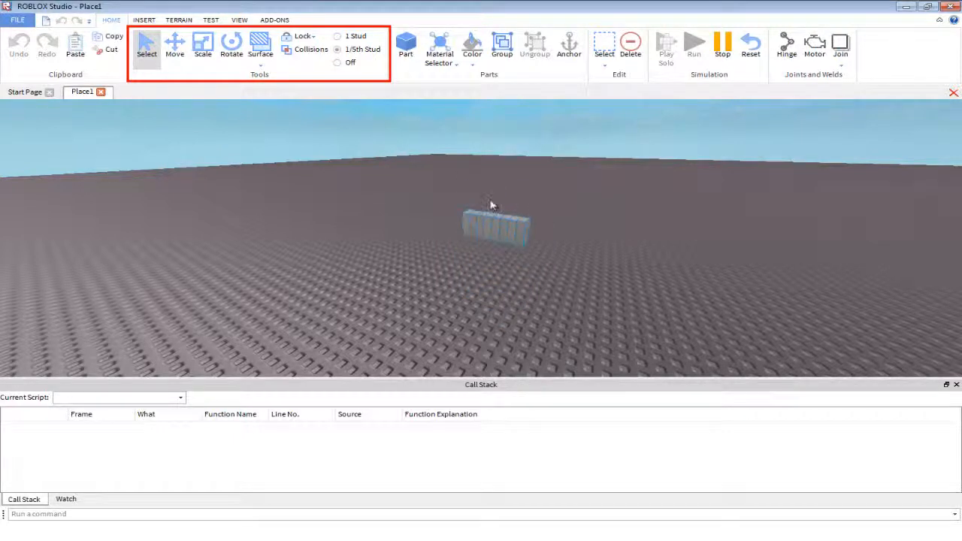
Shift the selected stack with the Move tool during the simulation and reset the simulation.
key(ctrl+2)
drag(494, 177, 510, 110)
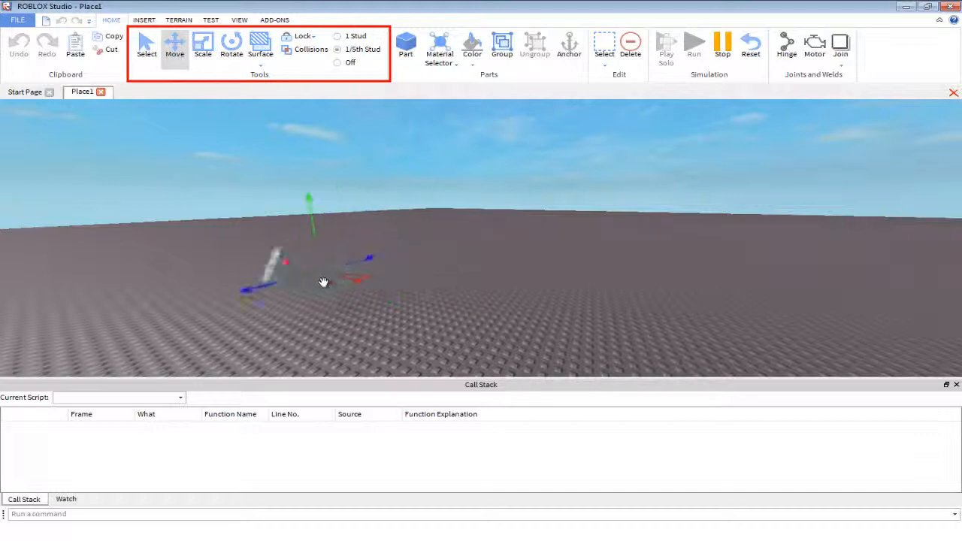
click(746, 54)
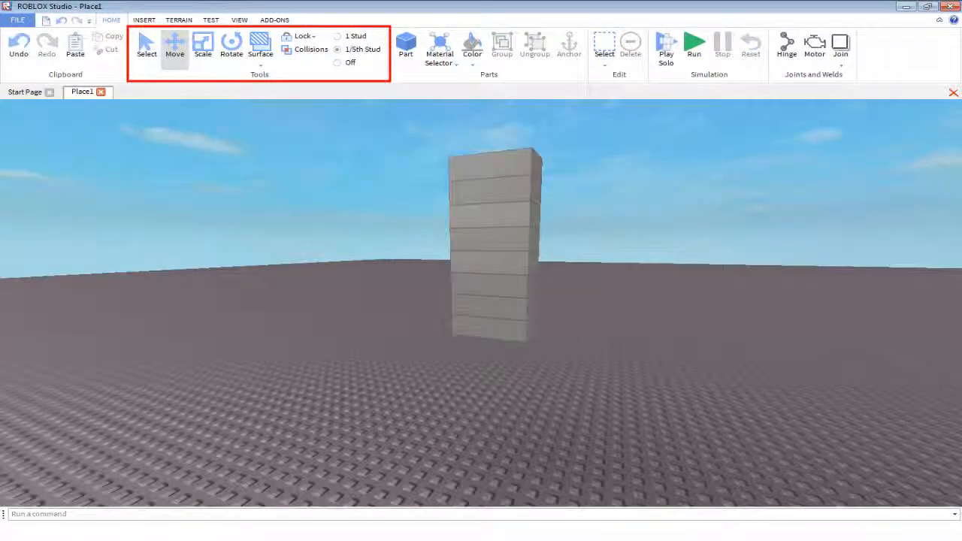
Turn on the Collisions check for editing parts.
right_drag(313, 124, 311, 131)
scroll(311, 131, down, 2)
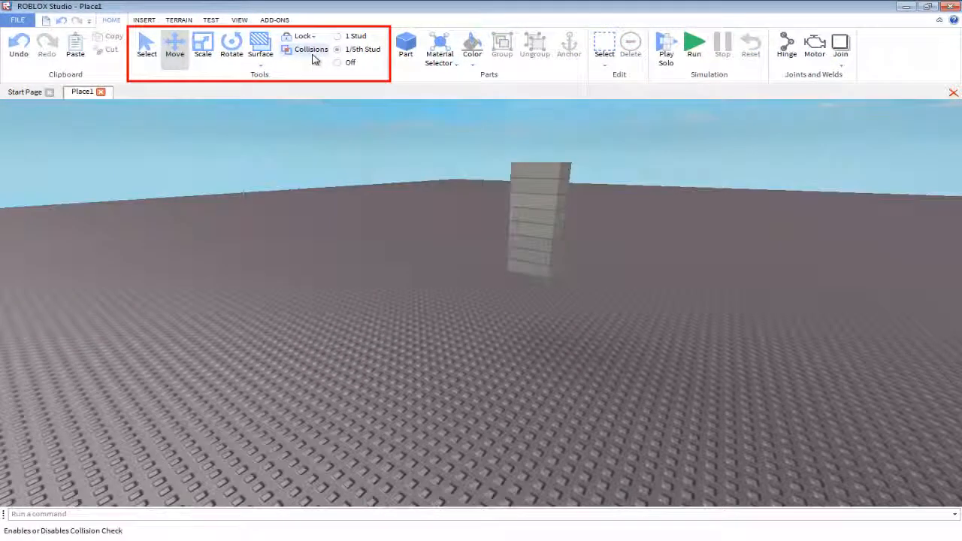
click(312, 53)
Delete the upper parts of the stack, leaving only the two lowest parts.
right_drag(349, 181, 380, 200)
scroll(381, 200, up, 2)
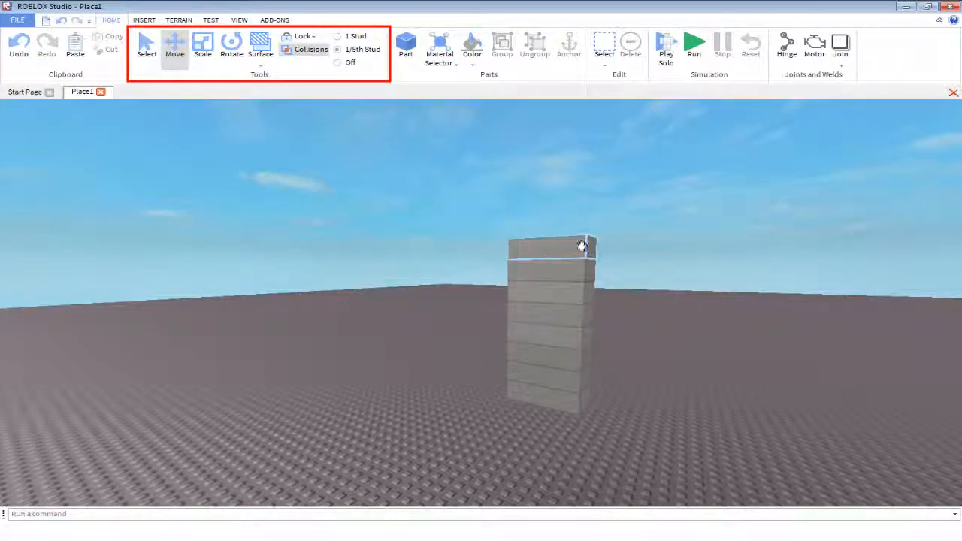
key(Delete)
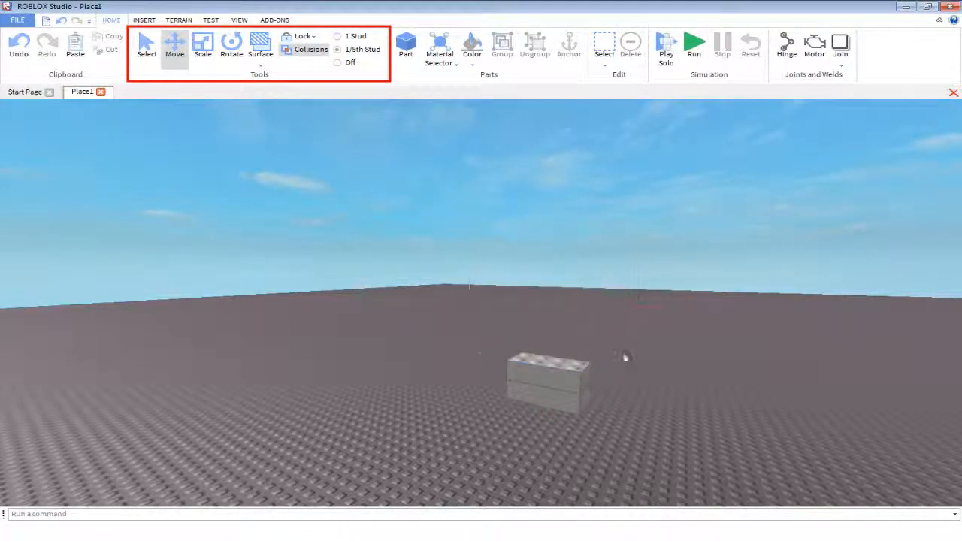
Select the upper of the two remaining parts and try moving it with Collisions on.
click(555, 369)
mouse_move(546, 340)
mouse_down()
mouse_move(541, 290)
mouse_move(541, 404)
mouse_move(538, 326)
mouse_move(539, 343)
mouse_up()
right_drag(454, 186, 454, 187)
scroll(455, 187, up, 3)
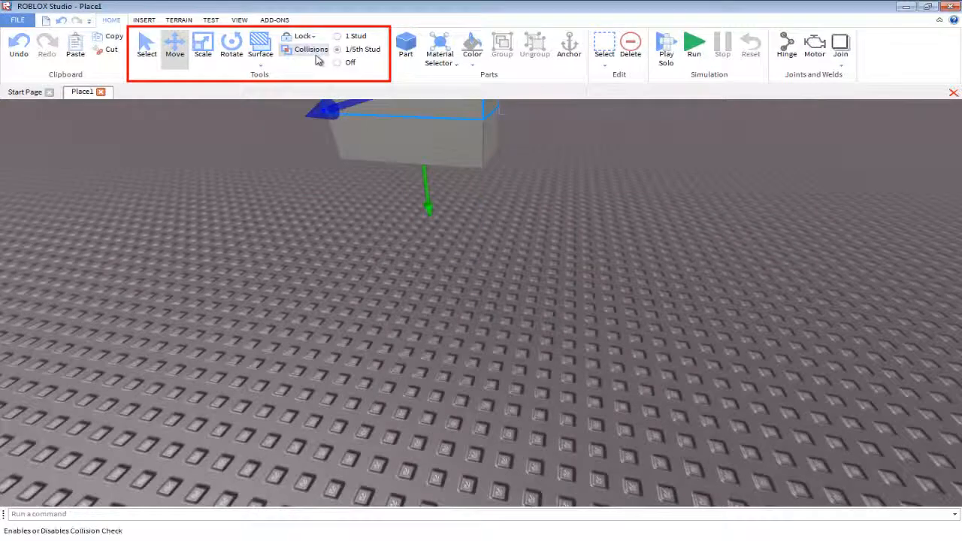
Turn off Collisions, move the upper part with the Move tool, and clear the selection.
click(316, 55)
right_drag(678, 353, 629, 310)
mouse_move(539, 218)
mouse_down()
mouse_move(544, 262)
mouse_move(544, 220)
mouse_up()
click(443, 233)
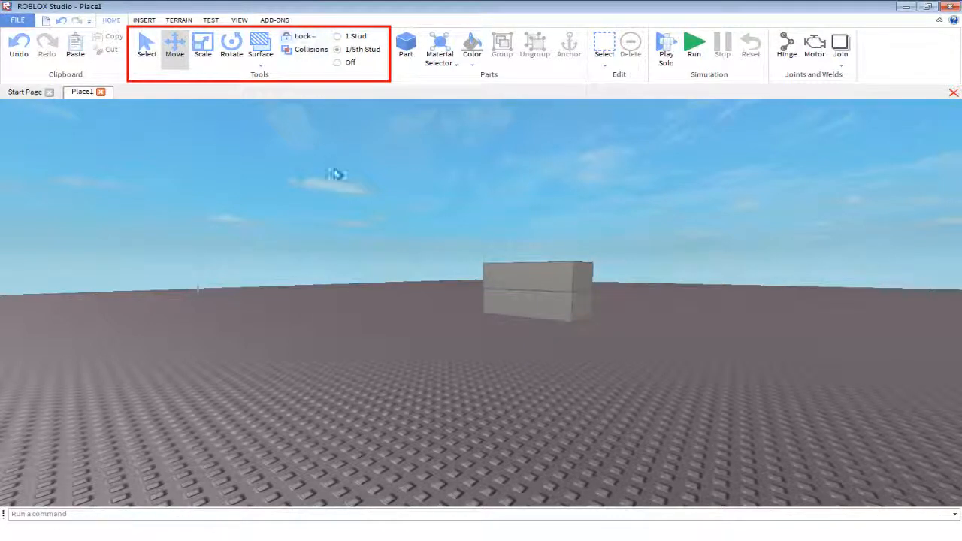
Turn Collisions on, view the two stacked parts closely, and turn Collisions off again.
click(312, 53)
scroll(361, 209, up, 5)
right_drag(361, 209, 338, 135)
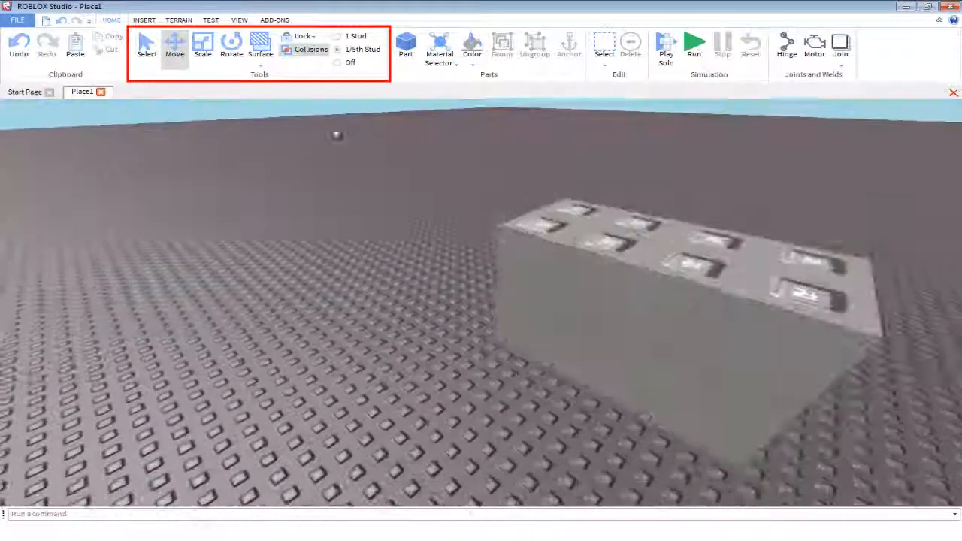
scroll(338, 134, down, 4)
click(311, 53)
scroll(350, 172, down, 3)
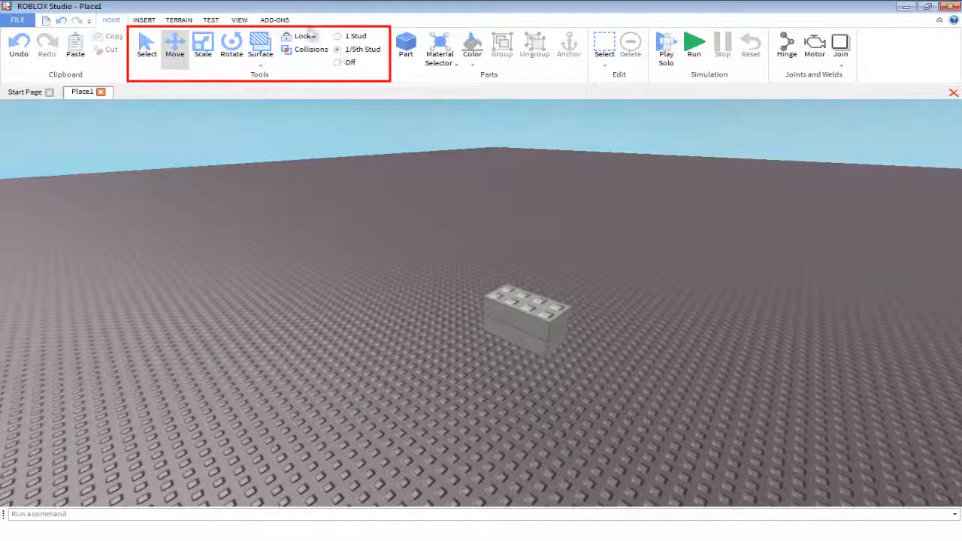
Lock the upper part of the two-part stack with the Lock Tool.
click(304, 36)
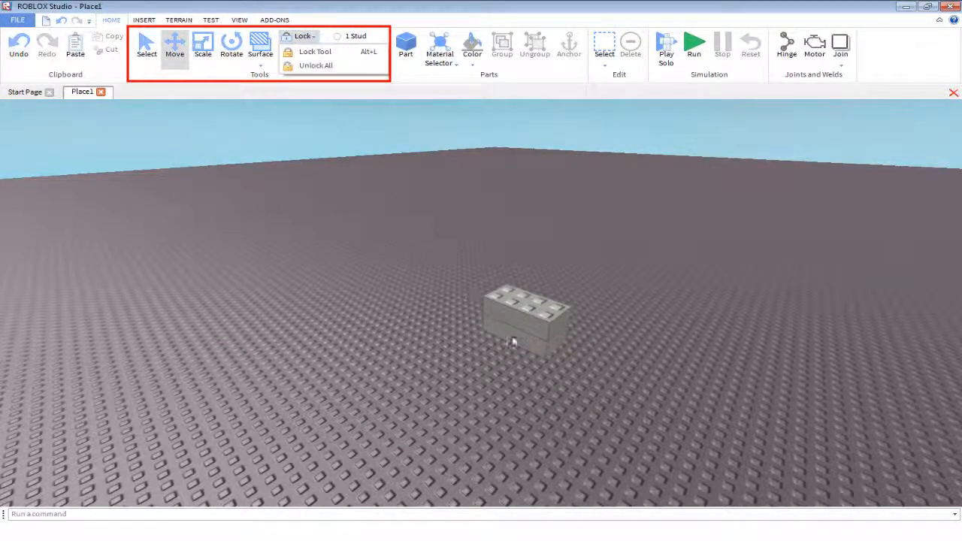
click(344, 53)
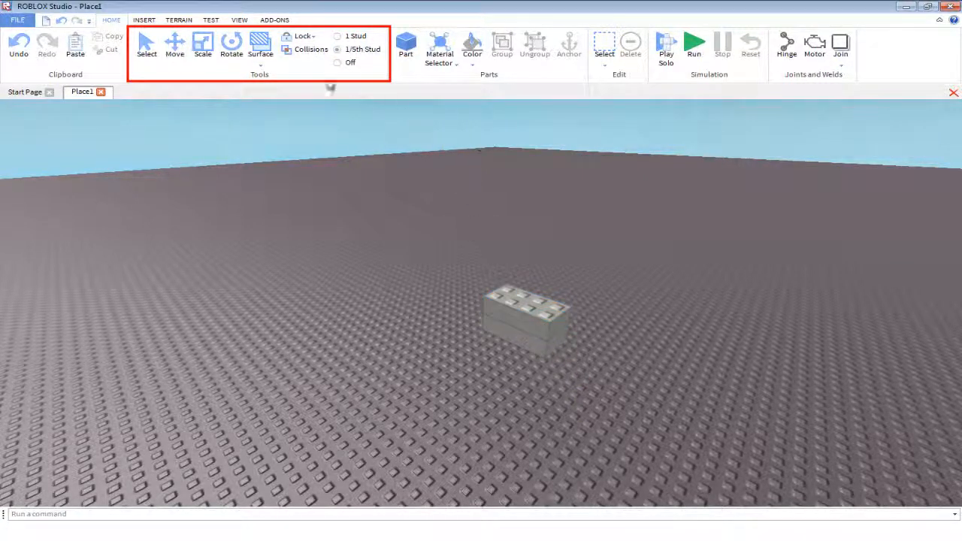
click(539, 322)
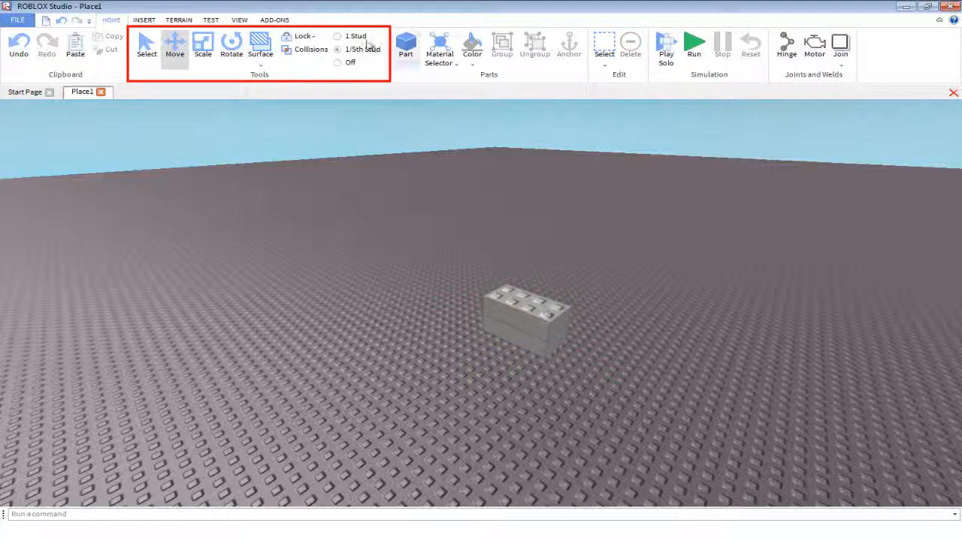
Unlock the upper part with the Lock Tool and select it with the Move tool.
click(303, 37)
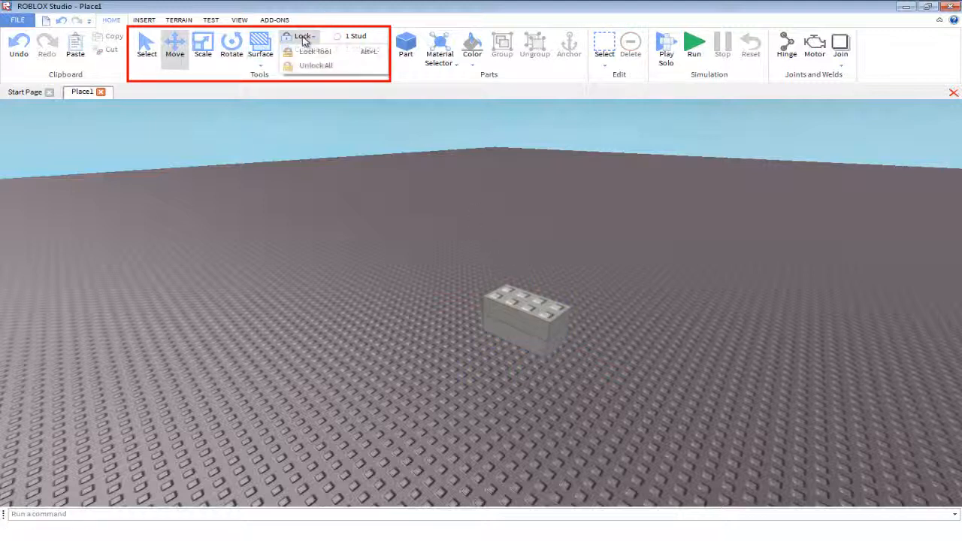
click(315, 51)
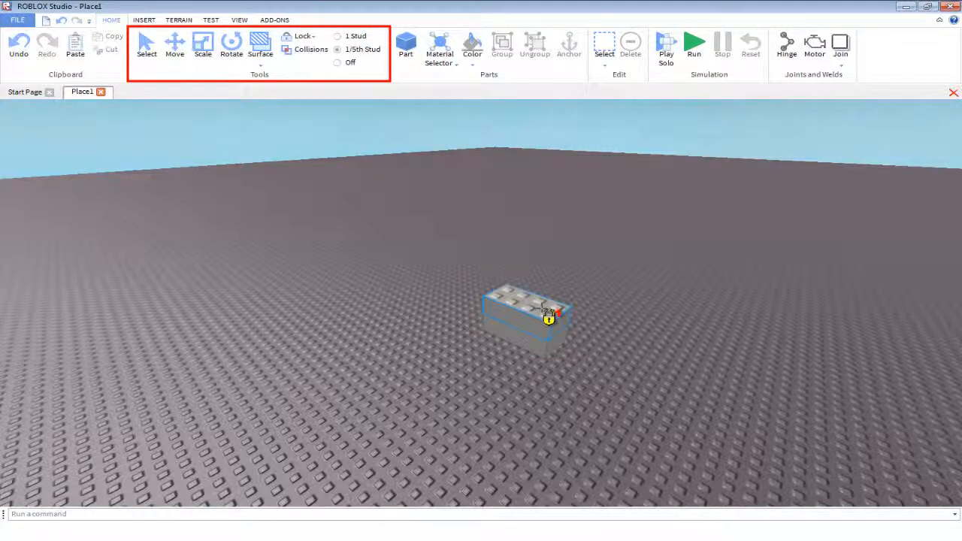
click(174, 45)
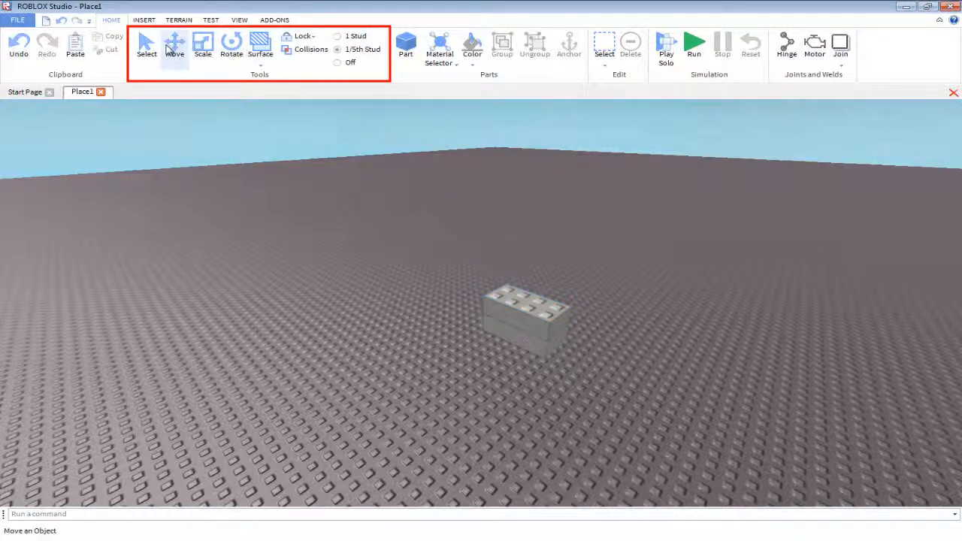
click(516, 294)
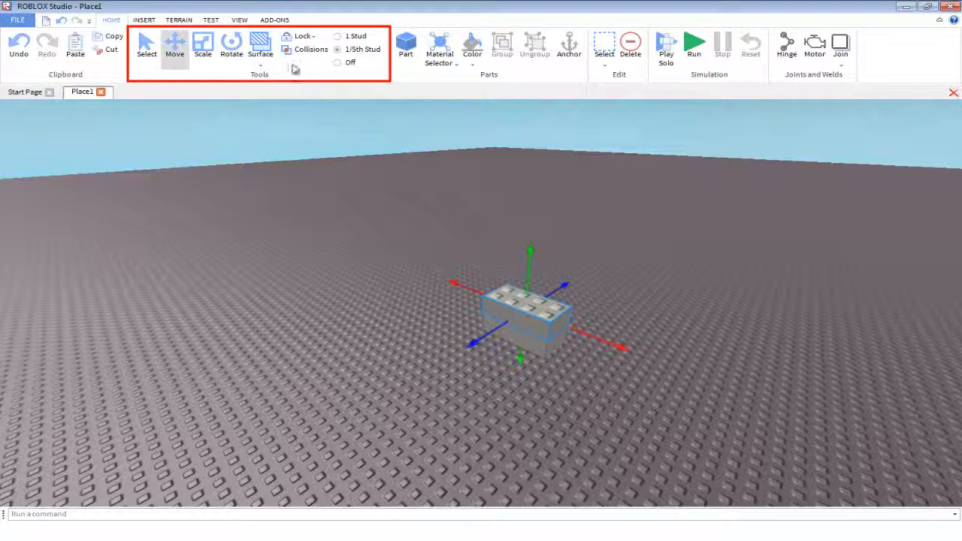
Show the Lock options and clear the part selection.
click(312, 38)
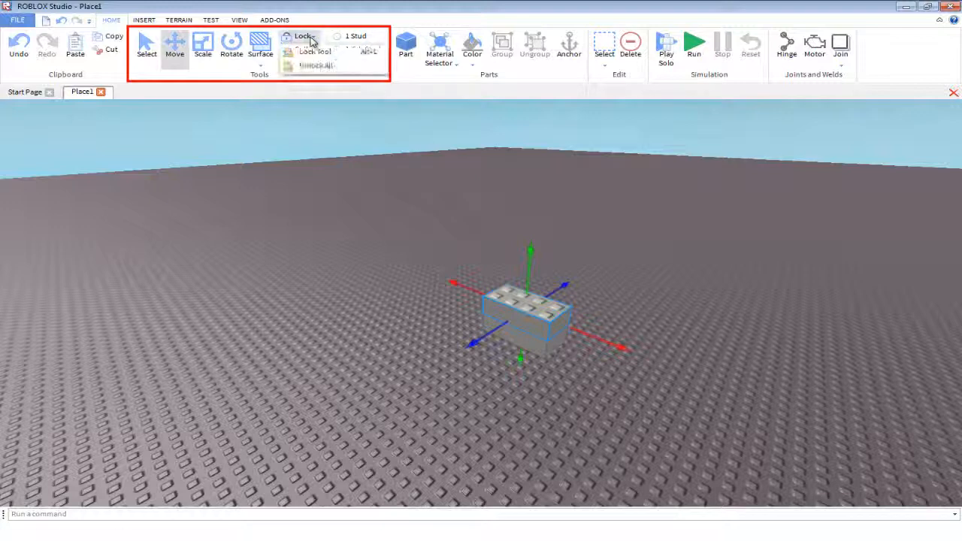
click(301, 171)
right_drag(322, 107, 351, 170)
scroll(335, 159, up, 3)
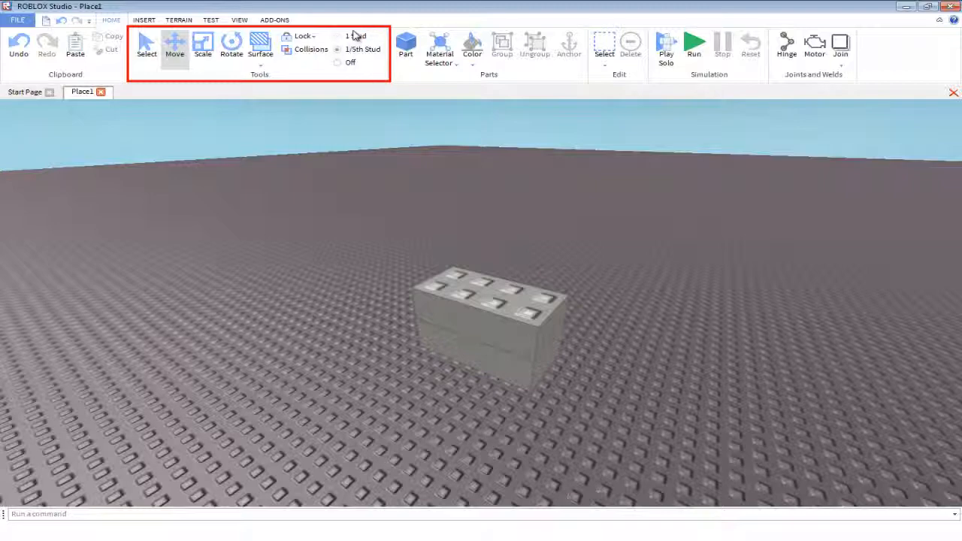
Set snapping to 1 Stud, move the upper part off the stack onto the baseplate, and clear the selection.
click(458, 296)
right_drag(464, 305, 467, 304)
drag(582, 275, 424, 344)
right_drag(423, 344, 424, 355)
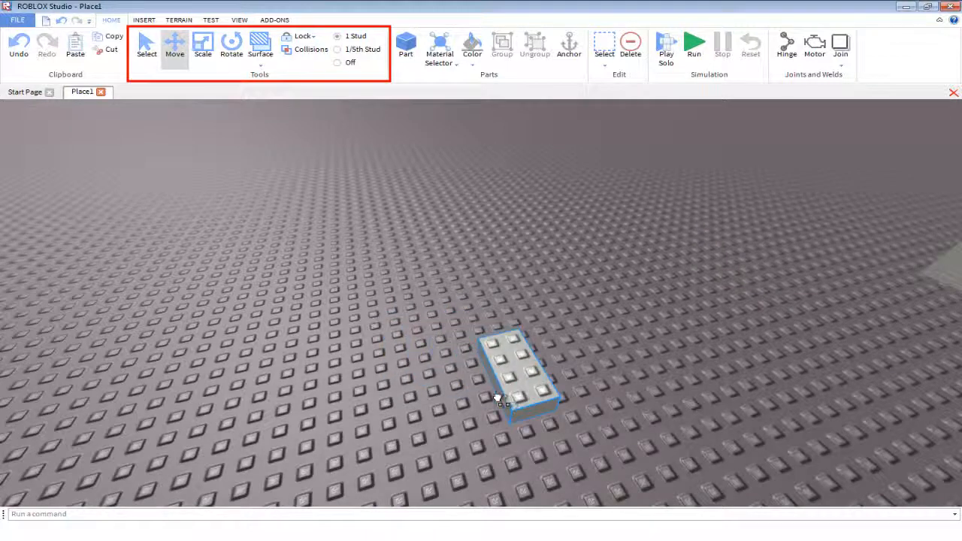
drag(475, 414, 517, 397)
click(403, 221)
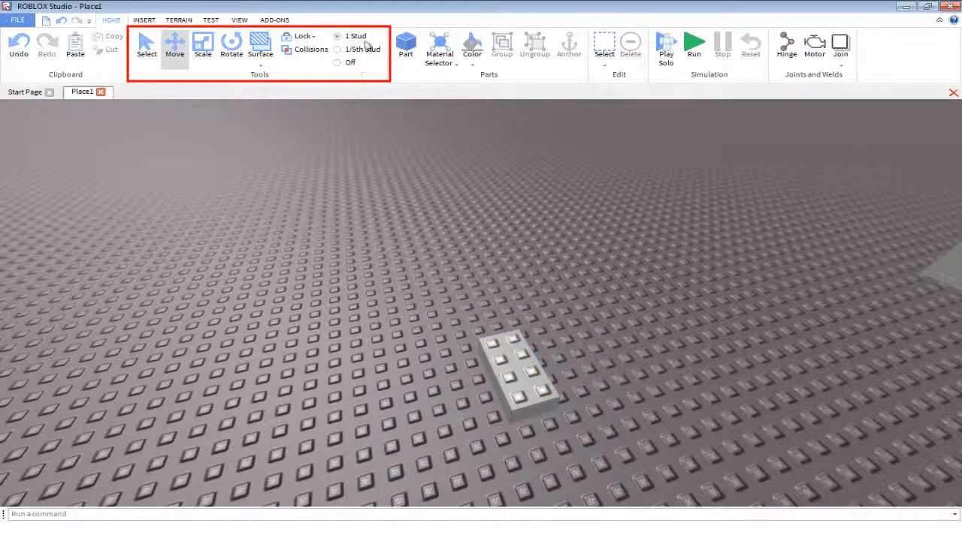
Set snapping to 1/5th Stud and move the detached part in small increments with the Move tool.
click(497, 365)
key(f)
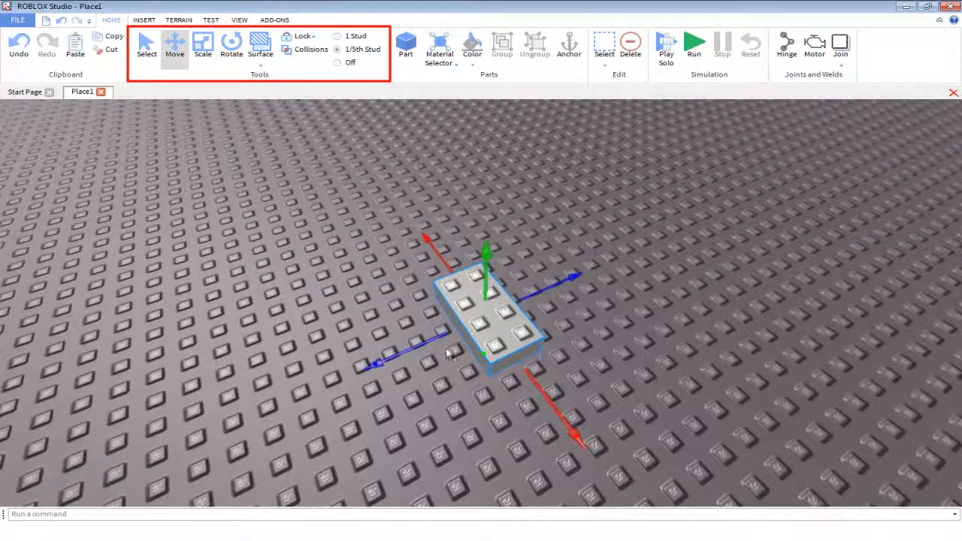
drag(406, 347, 361, 373)
click(464, 413)
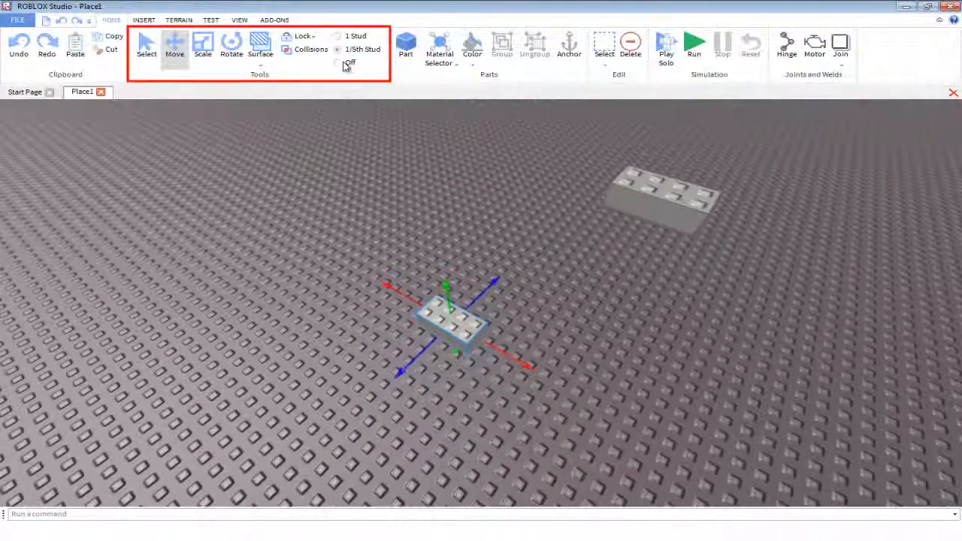
Turn snapping Off and move the detached part freely along the baseplate with the Move tool.
click(343, 62)
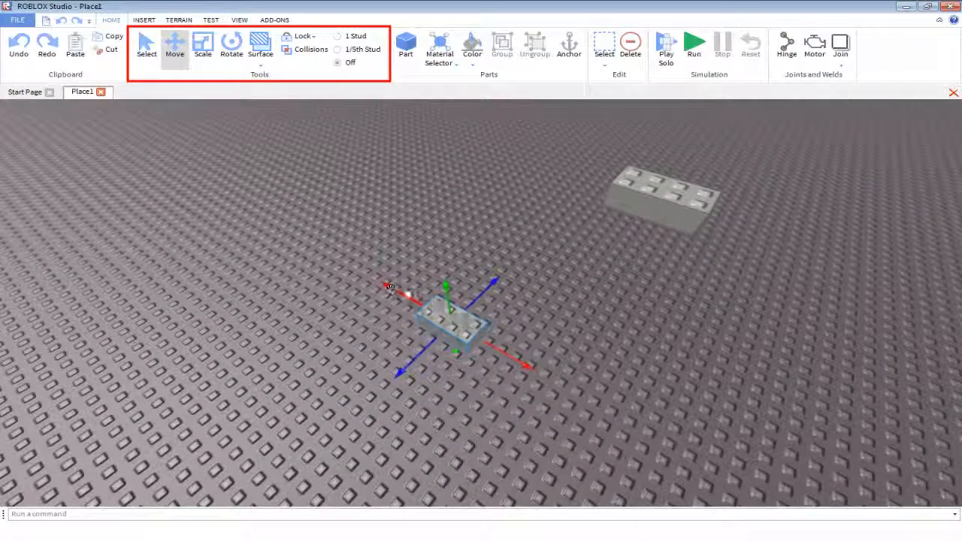
mouse_move(390, 286)
mouse_down()
mouse_move(410, 291)
mouse_move(392, 287)
mouse_up()
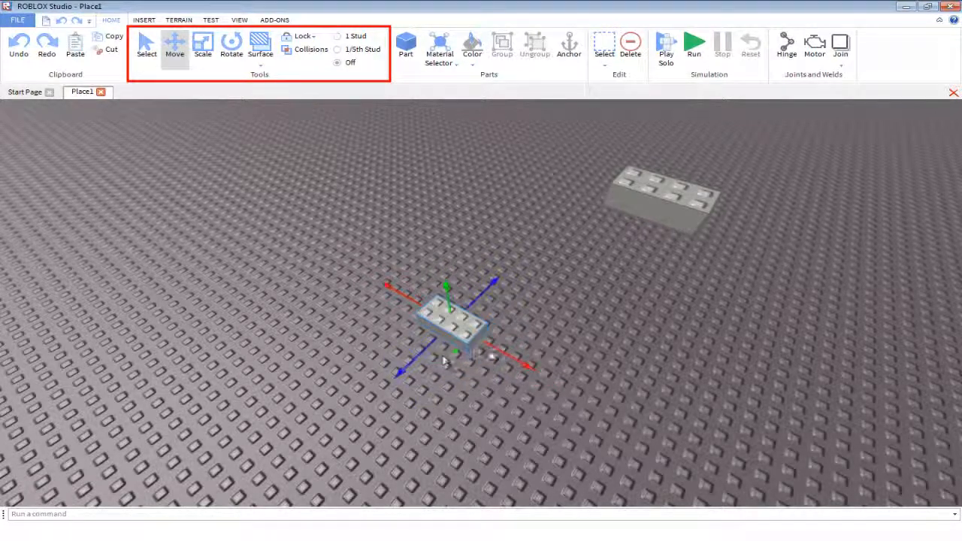
click(443, 362)
click(447, 320)
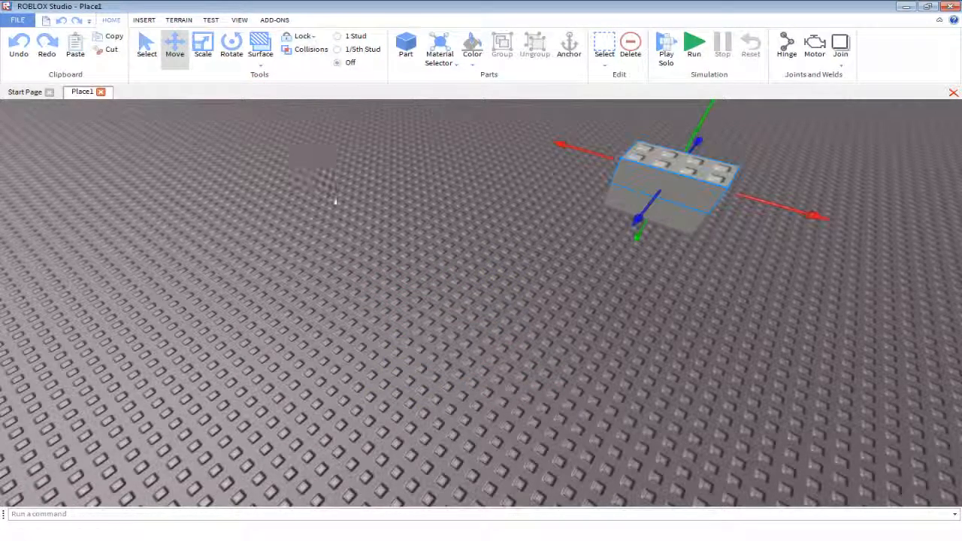
Clear the selection, insert a new block part in front of the stack, and delete it.
click(335, 201)
scroll(335, 201, down, 5)
right_drag(332, 199, 342, 203)
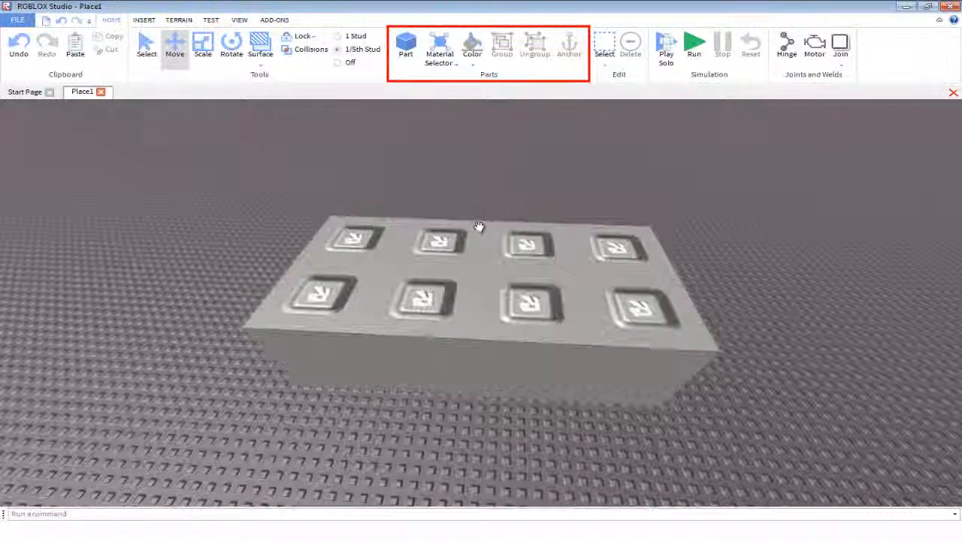
scroll(481, 223, down, 5)
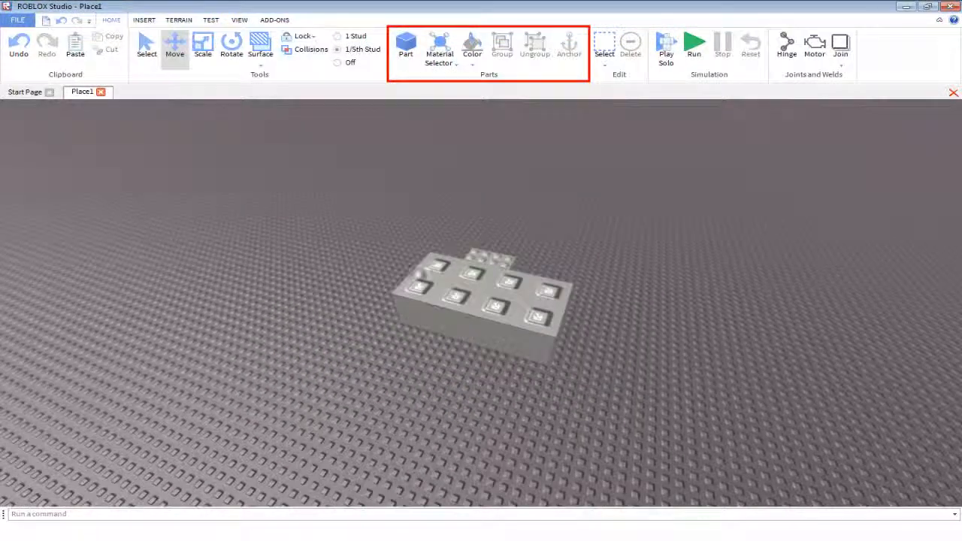
click(425, 287)
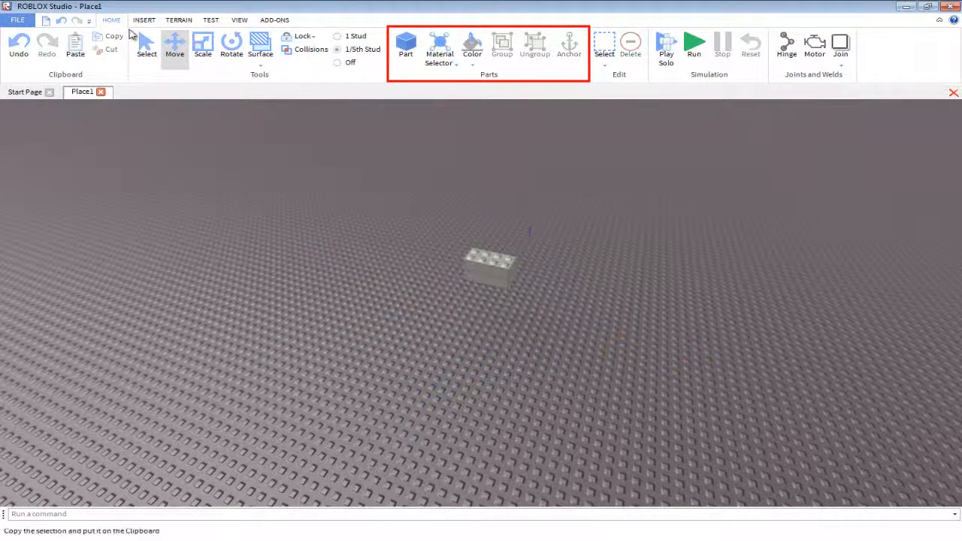
Insert another block part using the Insert tools, remove it, and return to the Home tools.
click(143, 20)
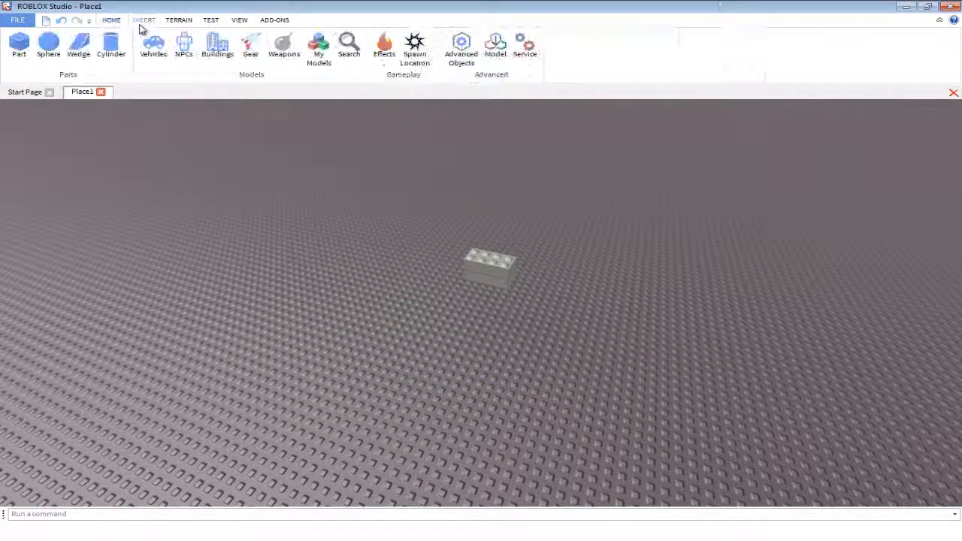
click(27, 57)
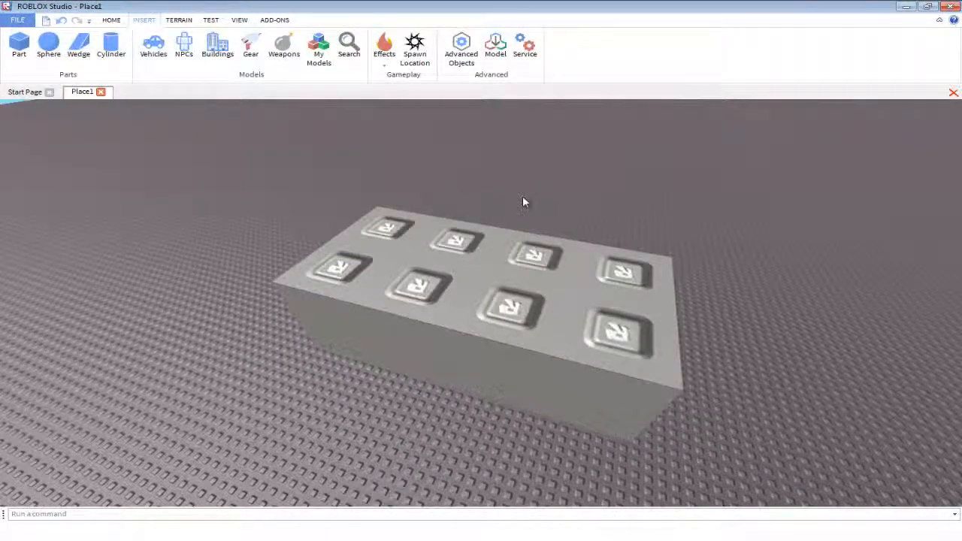
scroll(379, 175, down, 5)
click(110, 21)
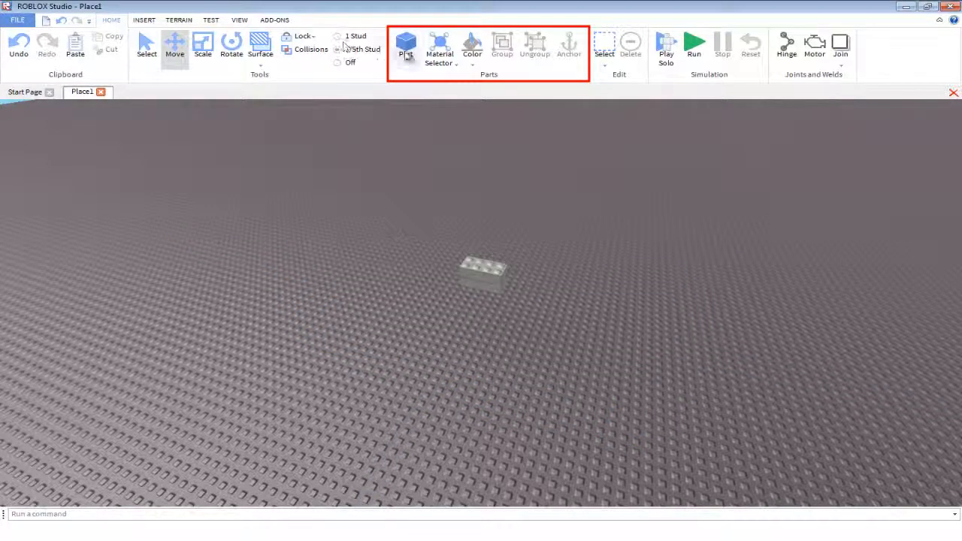
Choose Wood as the material, select the lower part of the stack, and change the material to Concrete.
click(446, 66)
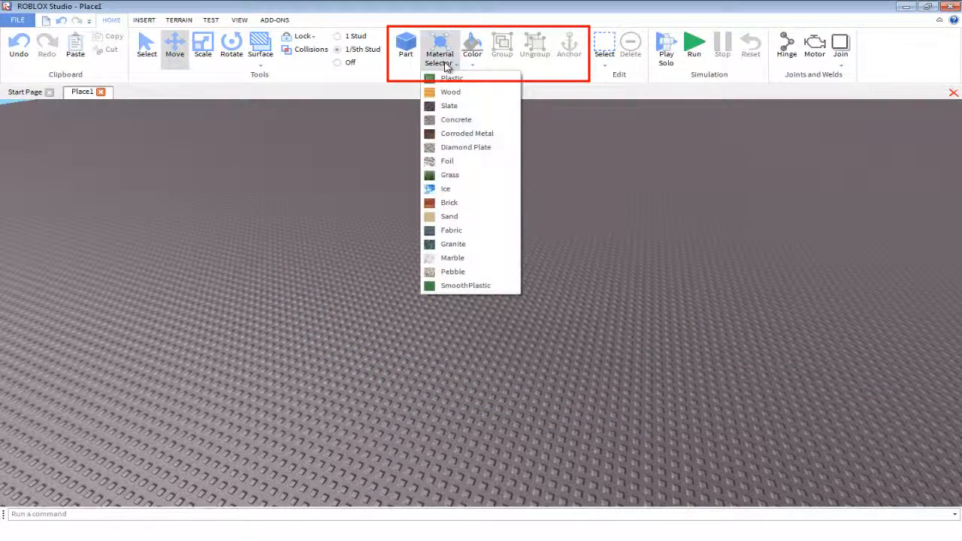
click(455, 95)
scroll(488, 248, up, 5)
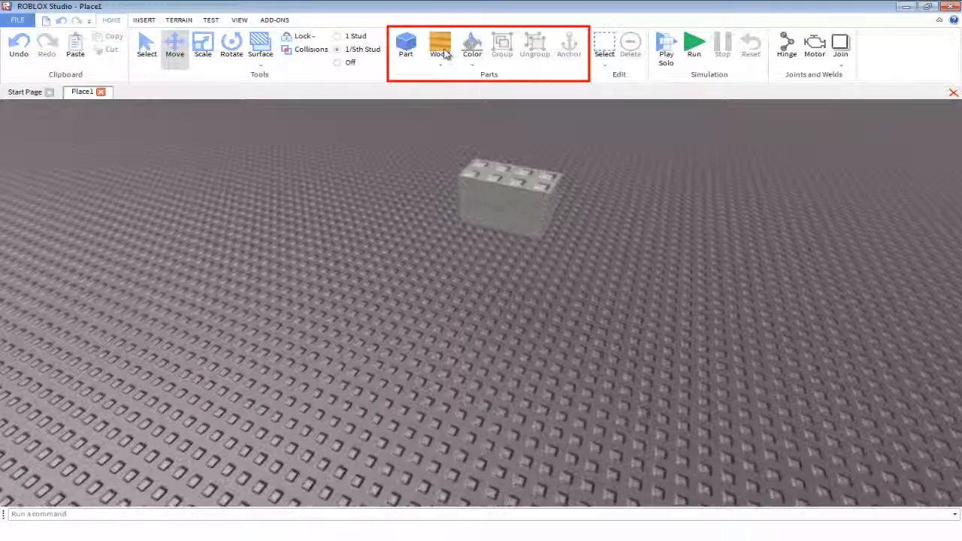
click(500, 178)
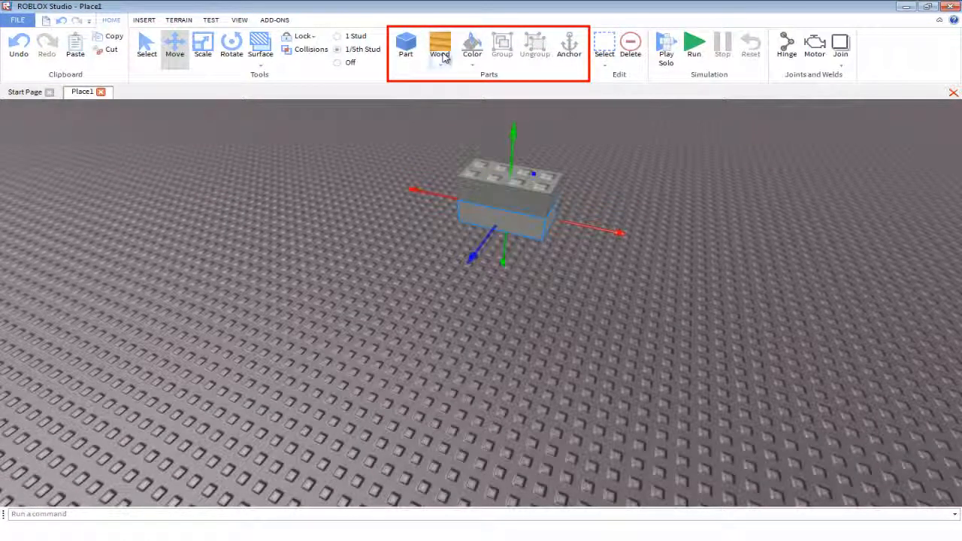
click(443, 70)
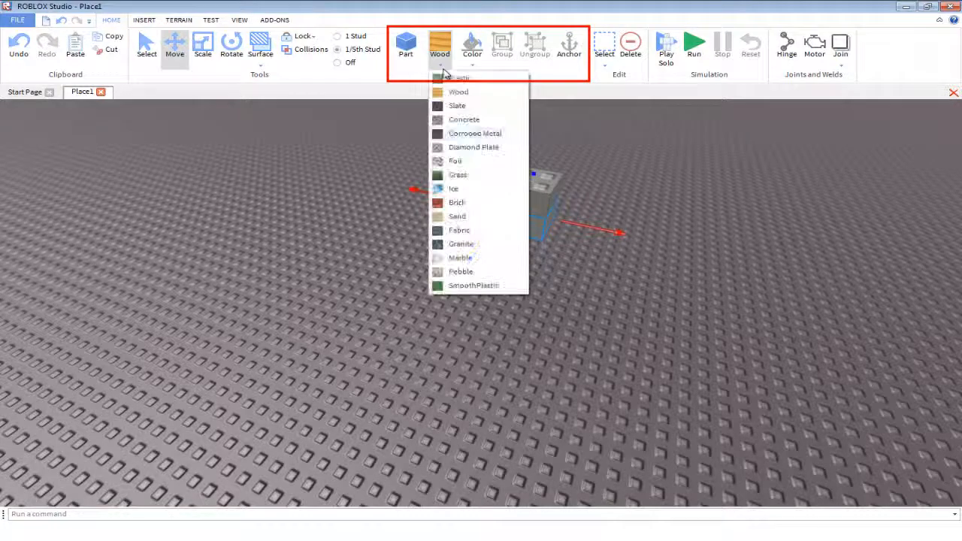
click(473, 119)
Set the material of the lower and upper parts to Plastic and clear the selection.
click(447, 68)
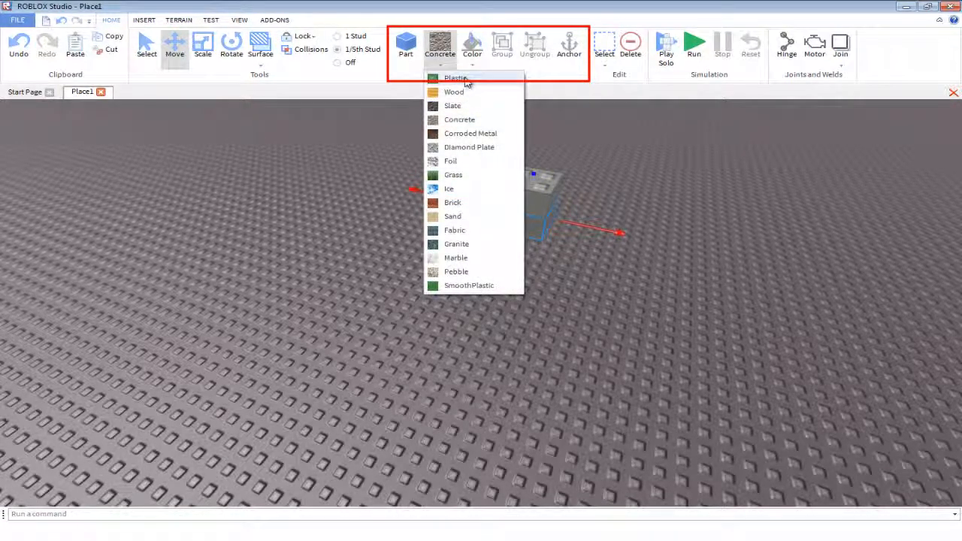
click(455, 78)
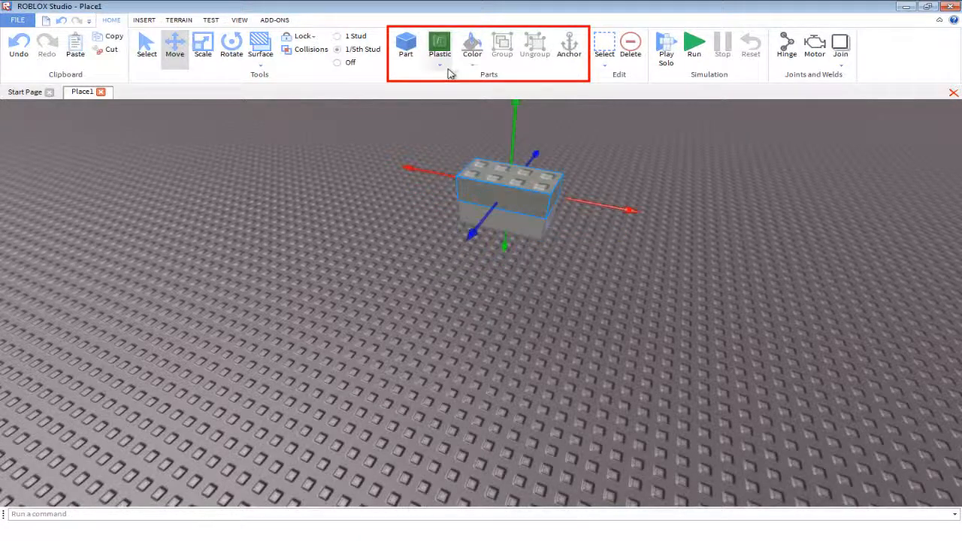
click(448, 68)
click(453, 82)
click(581, 250)
scroll(580, 248, down, 2)
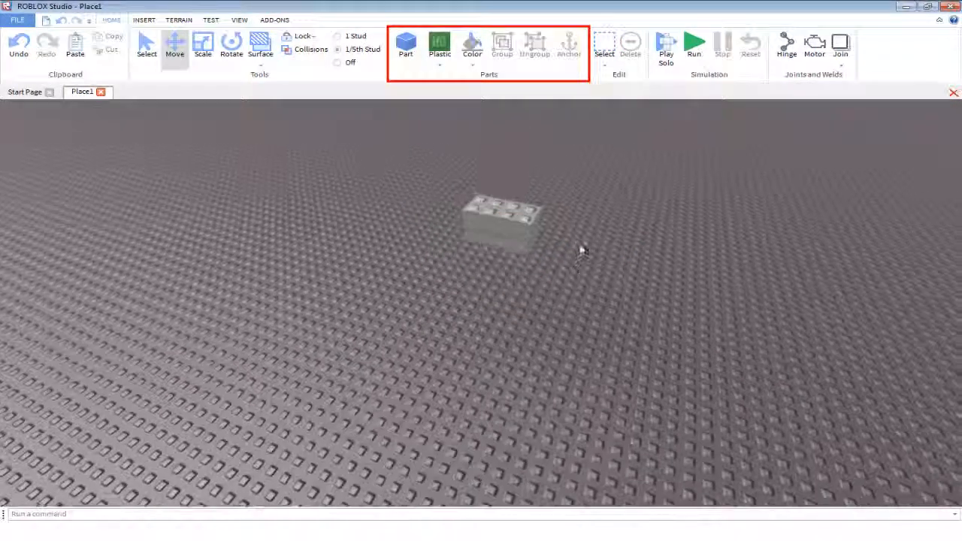
right_drag(581, 249, 577, 196)
Choose red as the colour and apply it to the upper part of the stack.
click(473, 65)
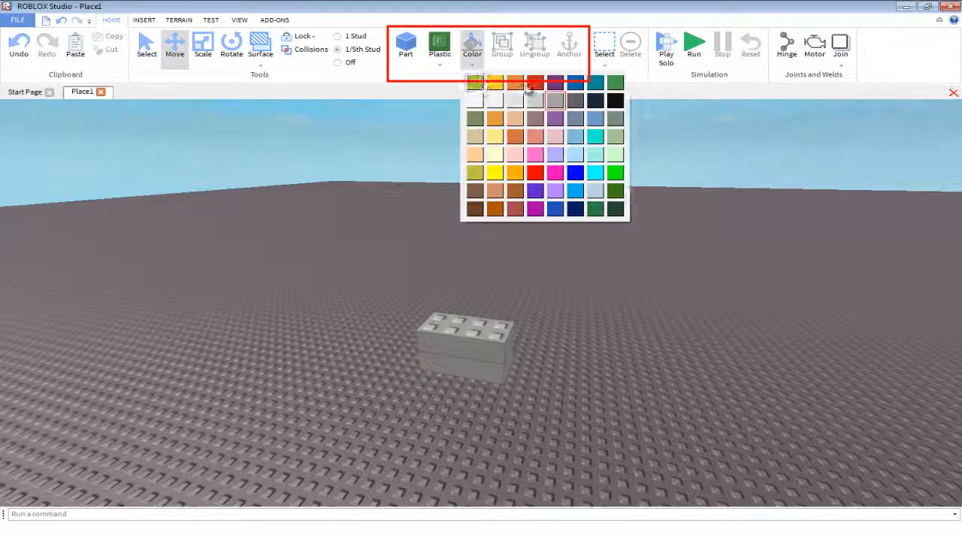
click(480, 64)
click(475, 65)
click(536, 85)
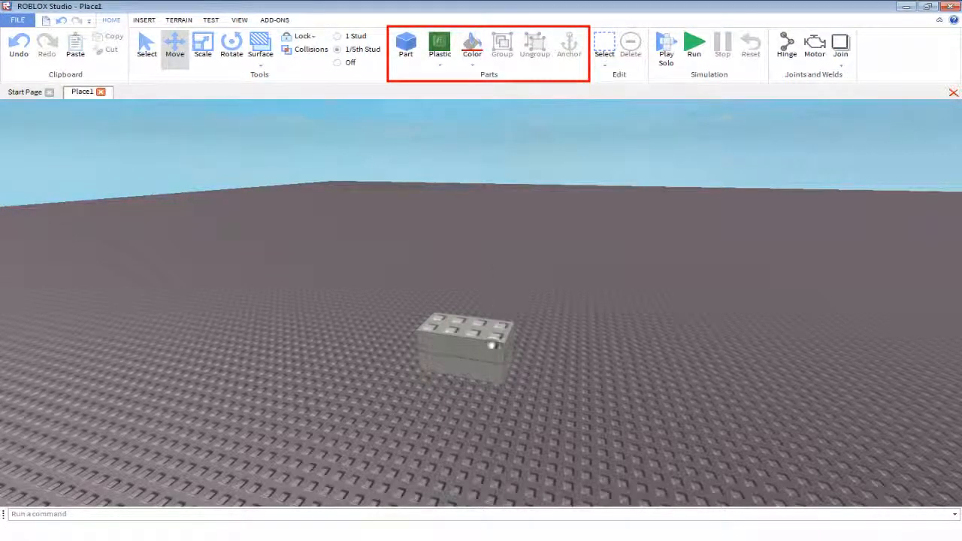
click(491, 342)
click(473, 47)
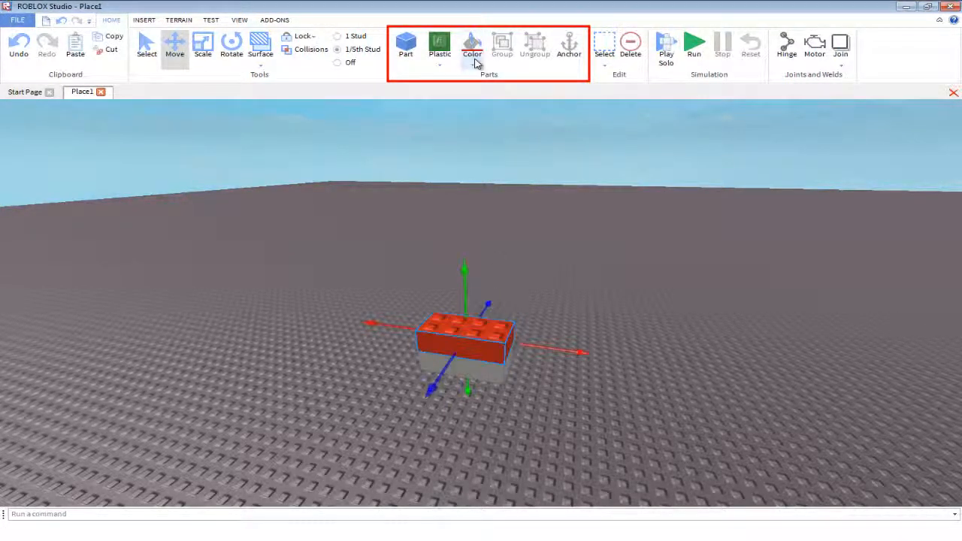
Recolour the upper part light grey, restore the medium grey matching the lower part, and clear the selection.
click(473, 65)
click(532, 101)
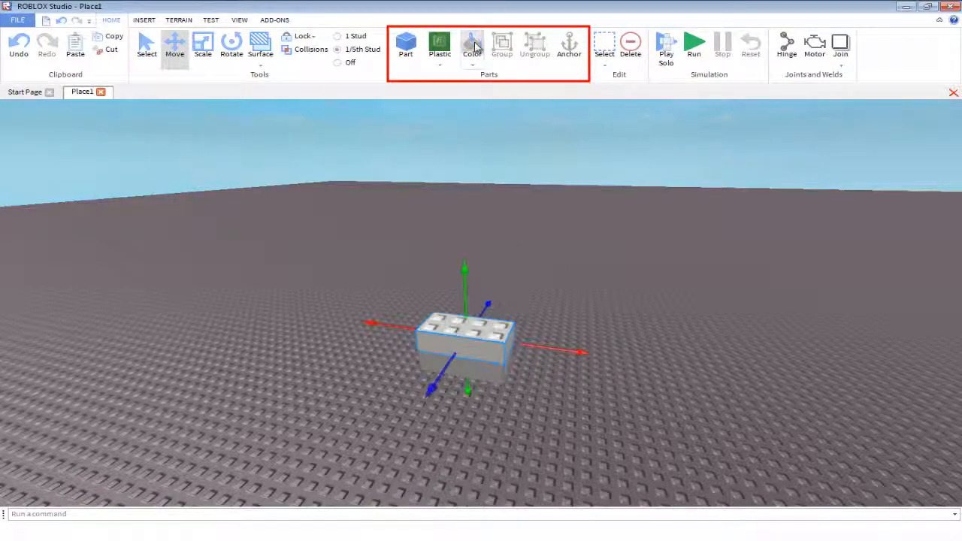
click(474, 65)
click(536, 103)
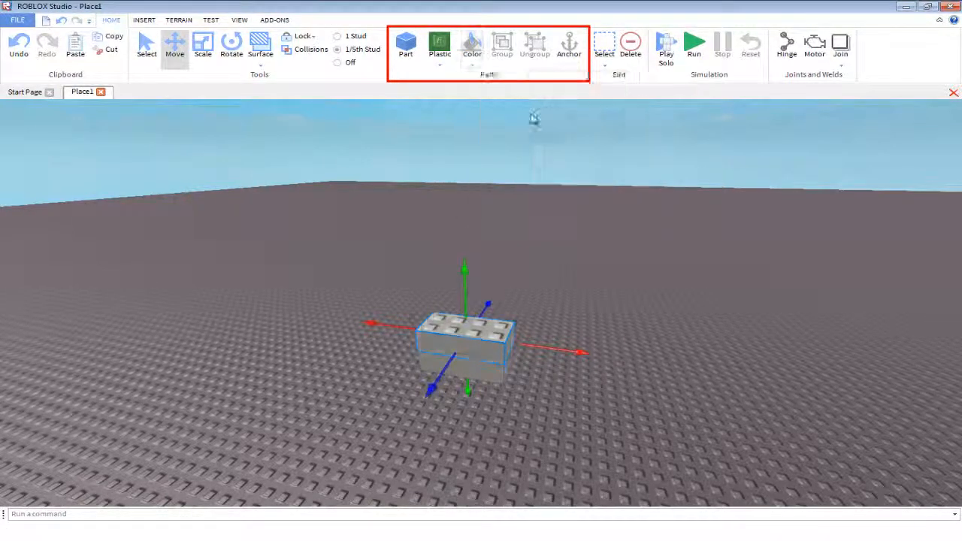
click(498, 125)
right_drag(520, 158, 518, 178)
scroll(518, 177, down, 2)
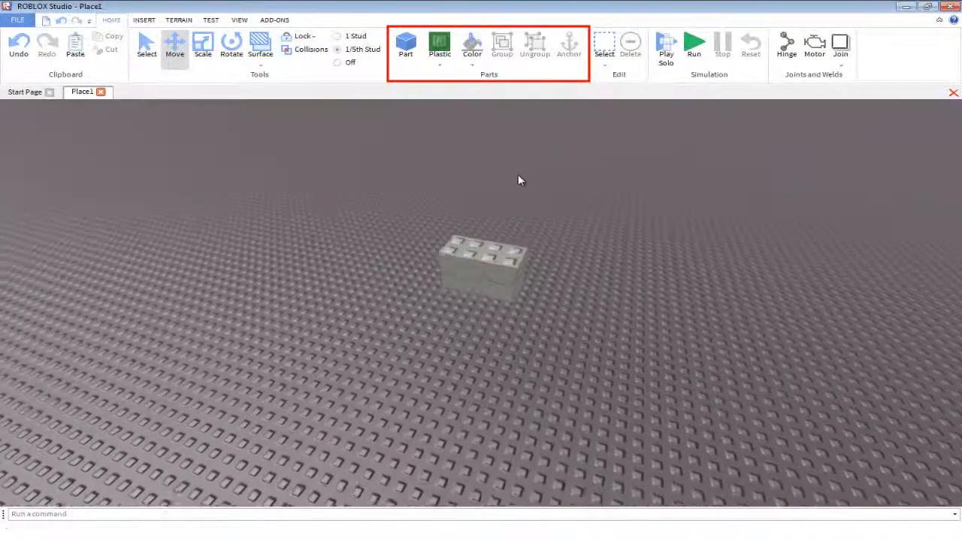
Select both stacked parts, group them, and clear the selection.
click(480, 274)
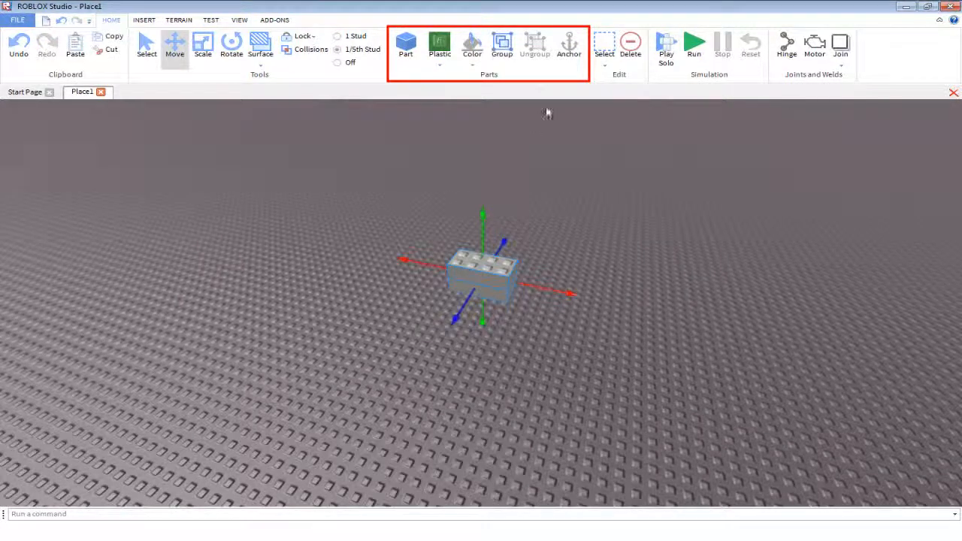
click(501, 51)
click(547, 355)
Move the grouped parts across the baseplate as one object and undo the move.
right_drag(547, 354, 553, 337)
drag(483, 272, 512, 306)
key(ctrl+z)
right_drag(565, 354, 544, 293)
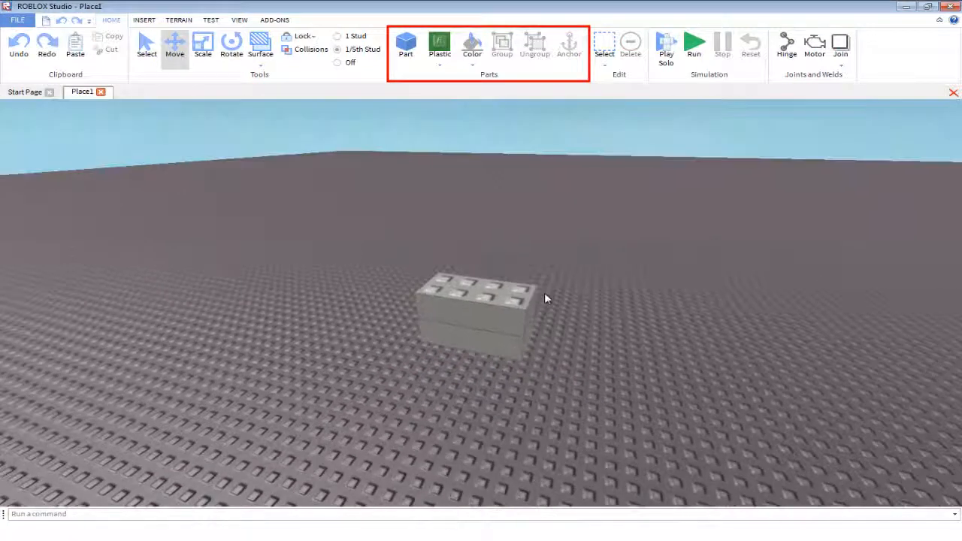
Select the two-part group, ungroup it, and clear the selection.
click(530, 315)
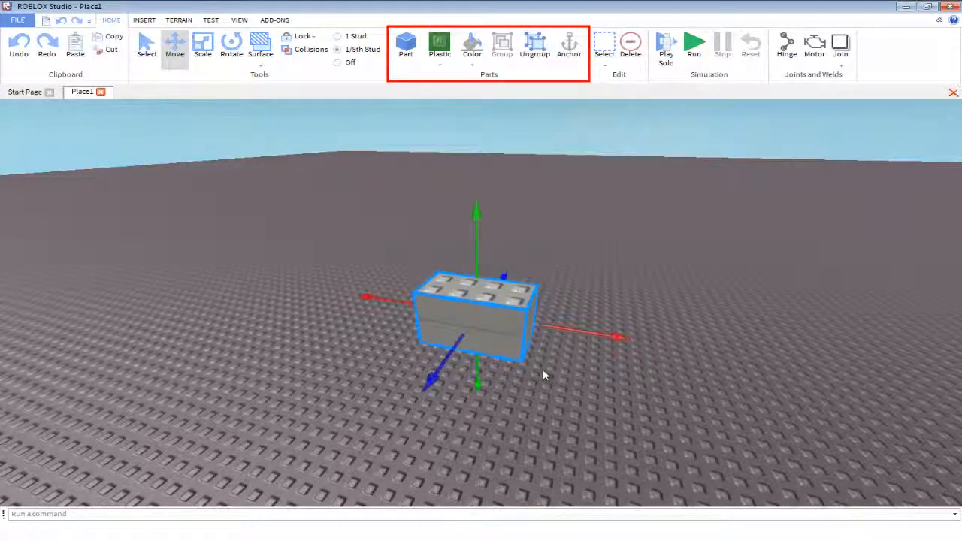
click(535, 47)
right_drag(522, 200, 554, 223)
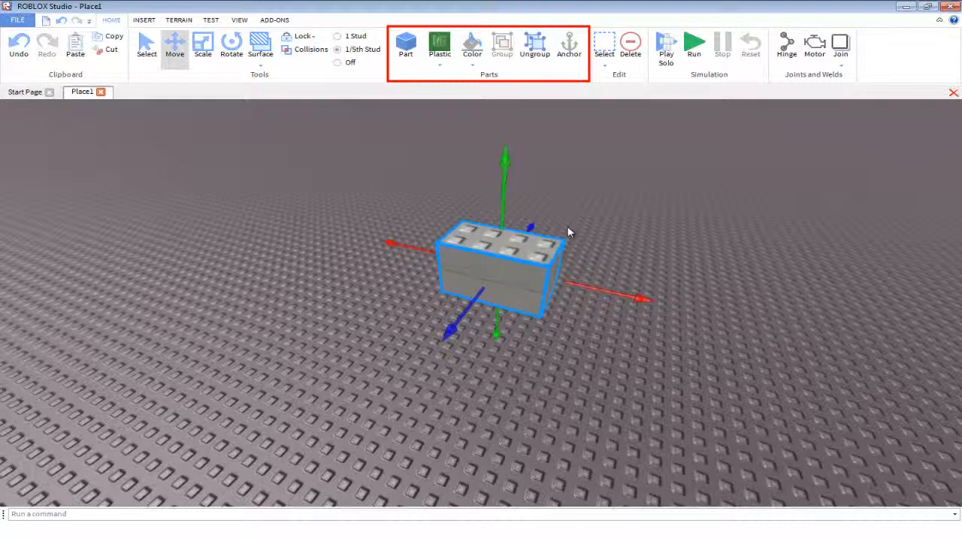
key(ctrl+u)
click(568, 140)
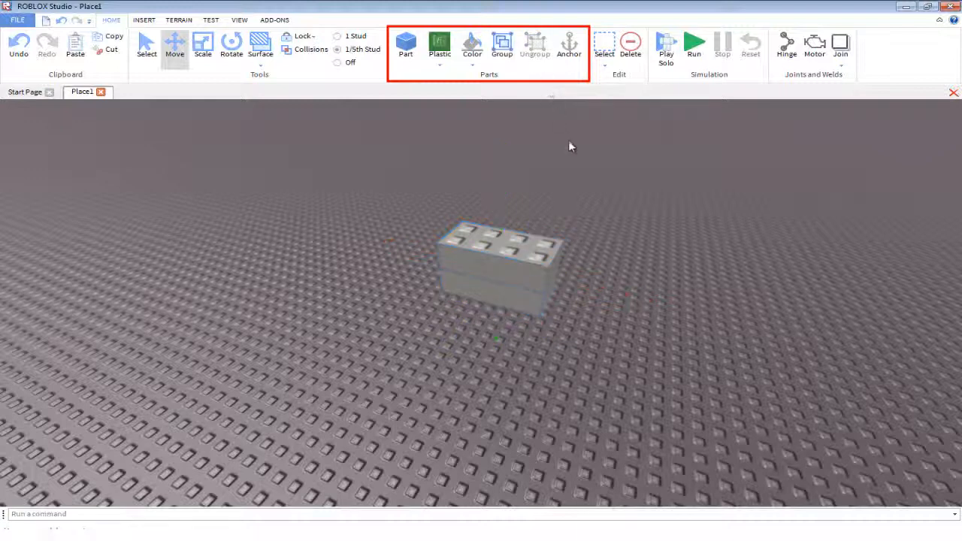
Select both stacked parts together with a selection box.
scroll(563, 151, down, 3)
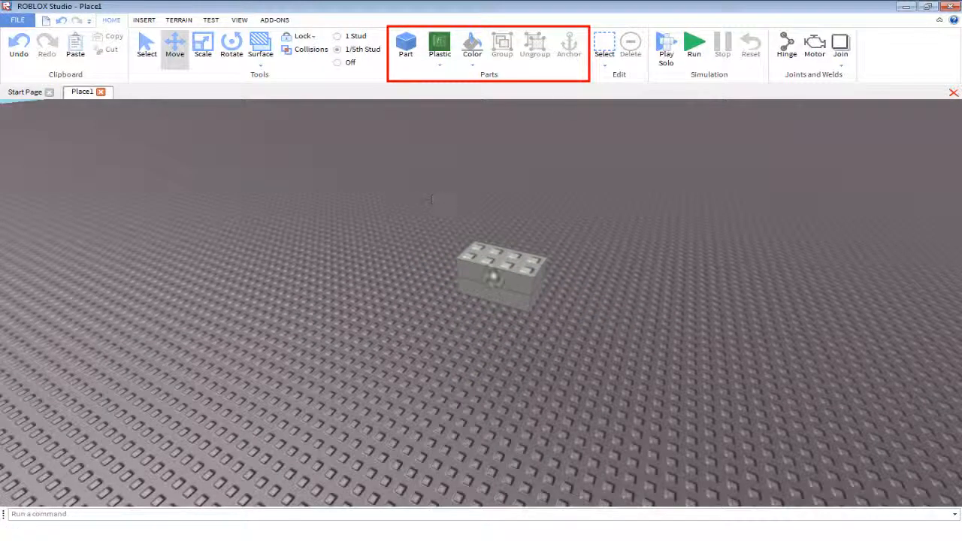
drag(432, 198, 554, 335)
right_drag(545, 204, 545, 200)
scroll(545, 210, up, 3)
scroll(546, 199, down, 3)
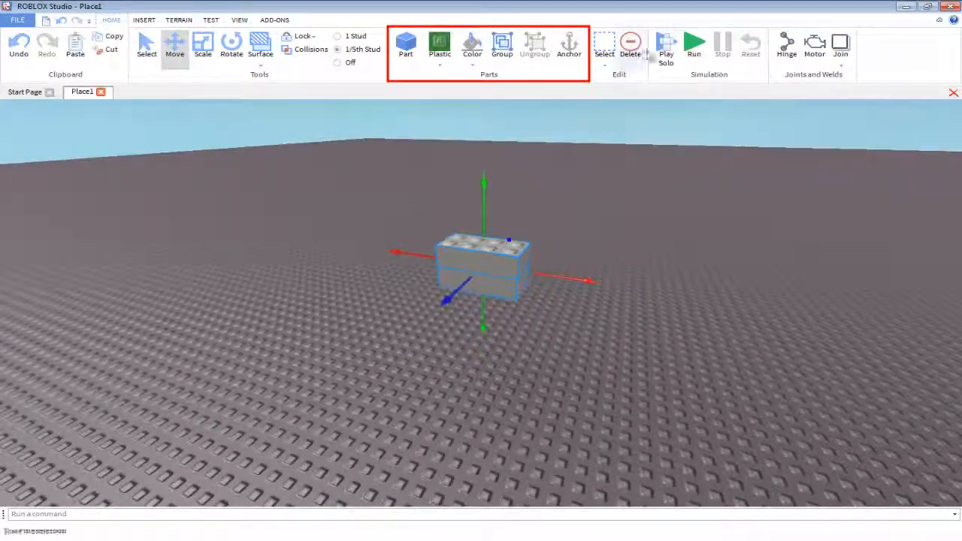
Run and reset the simulation with the two stacked parts unanchored, and repeat the test with both parts anchored.
click(693, 48)
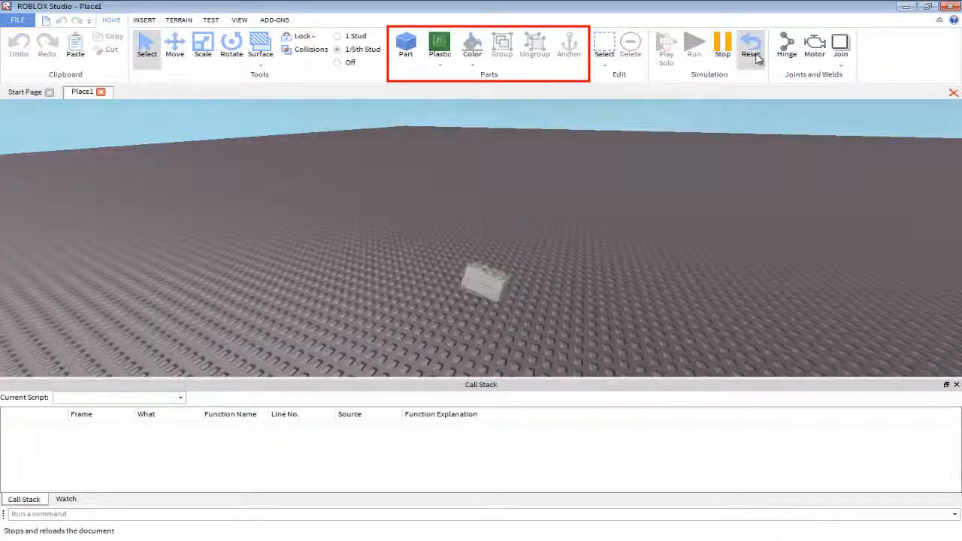
click(753, 51)
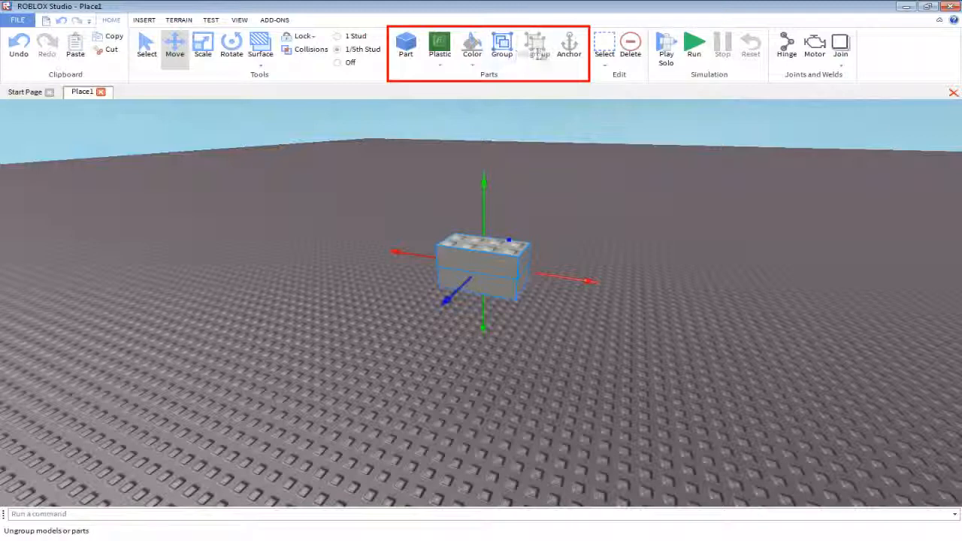
click(569, 47)
click(691, 46)
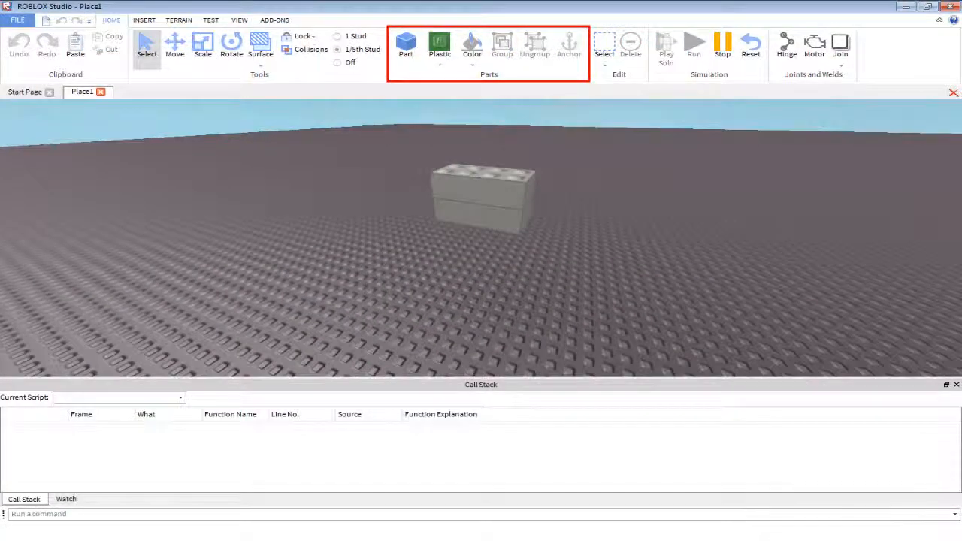
click(956, 384)
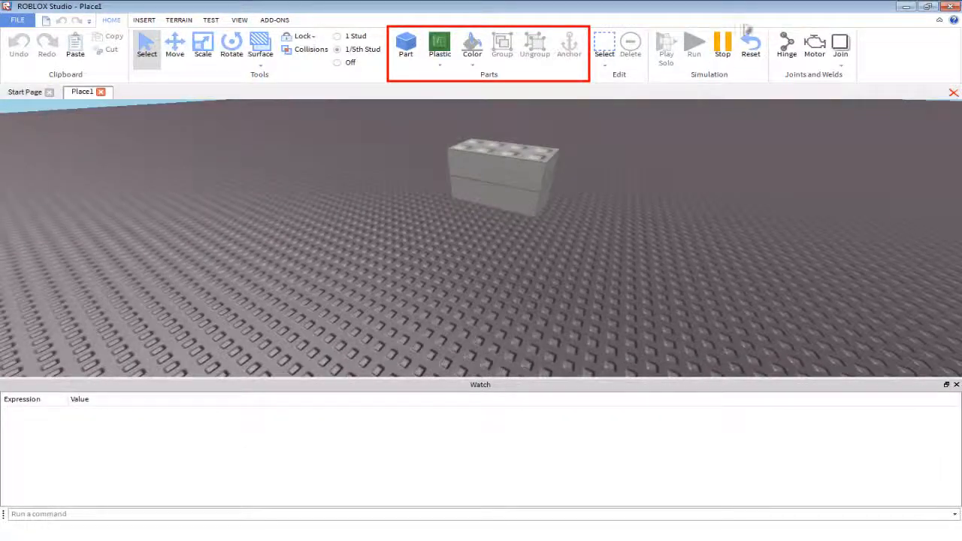
click(750, 47)
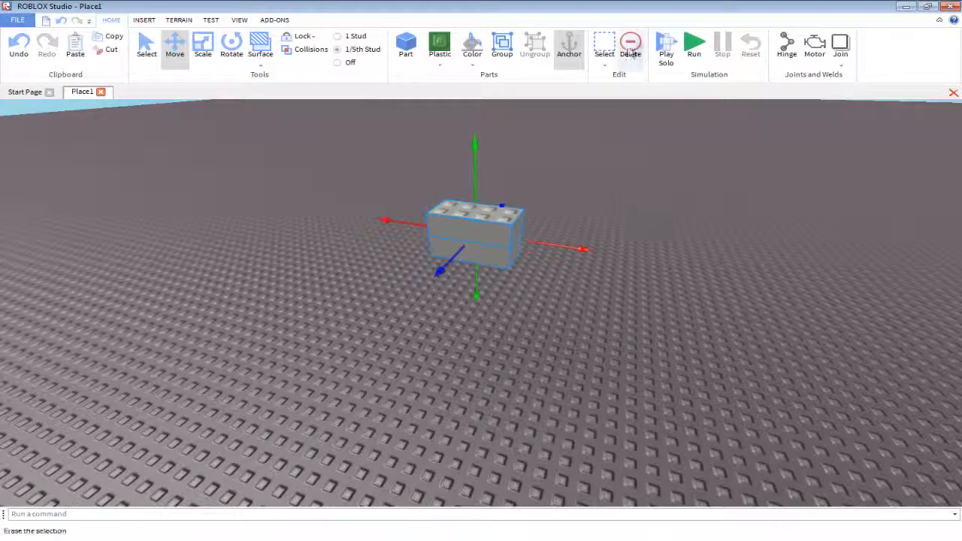
Try Select All on the objects in the place and clear the resulting selection.
click(605, 66)
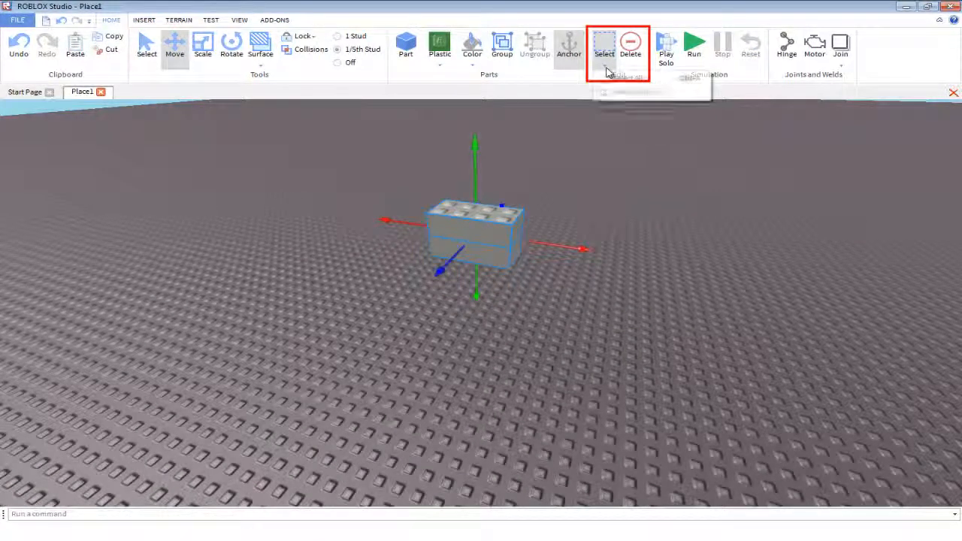
click(622, 80)
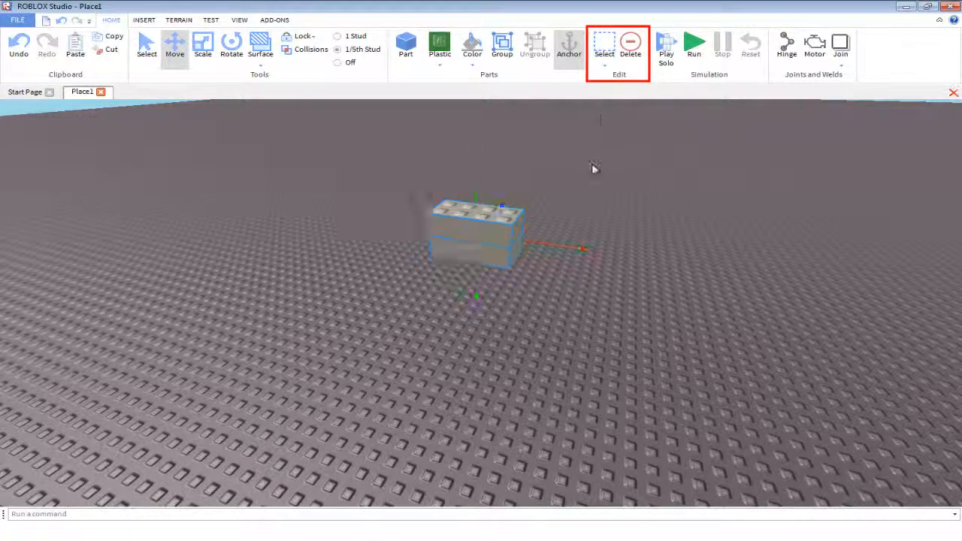
click(625, 50)
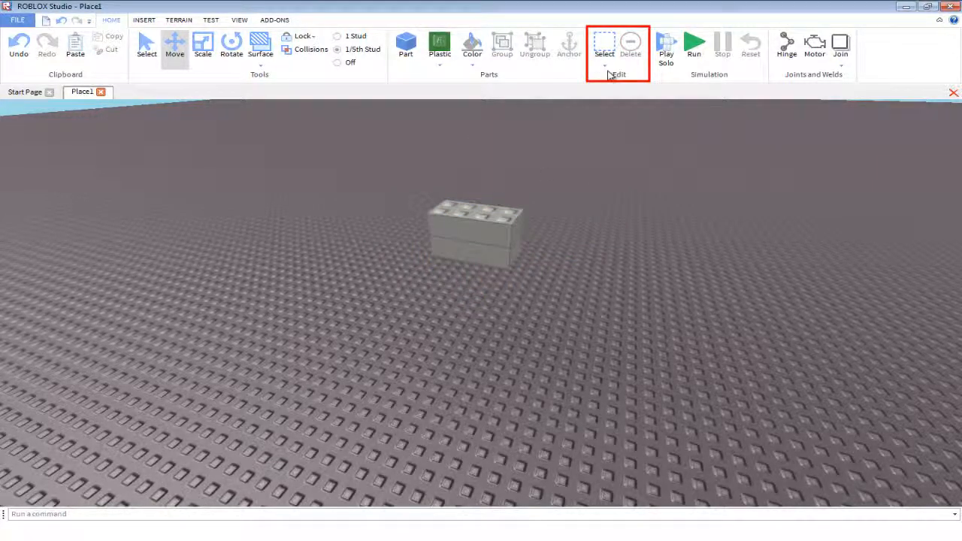
click(607, 67)
click(620, 84)
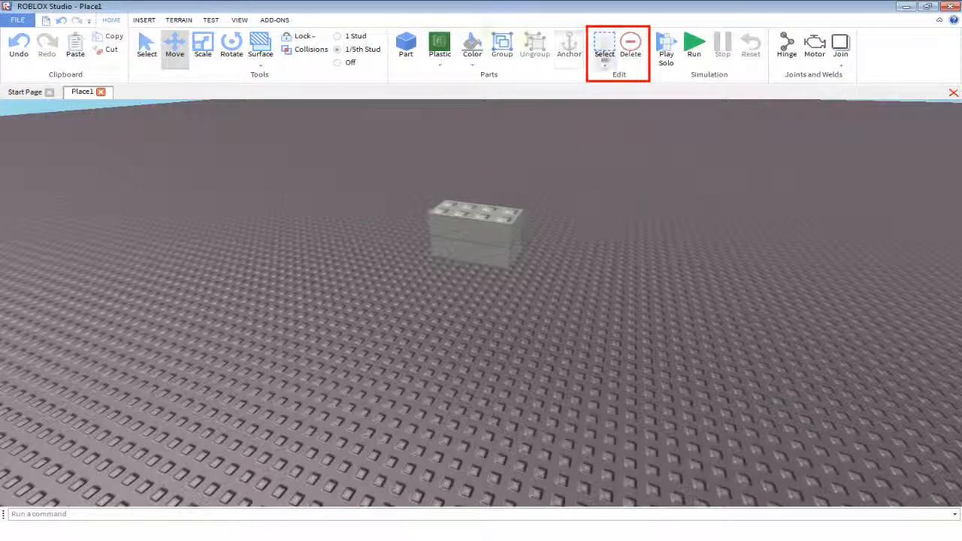
click(606, 57)
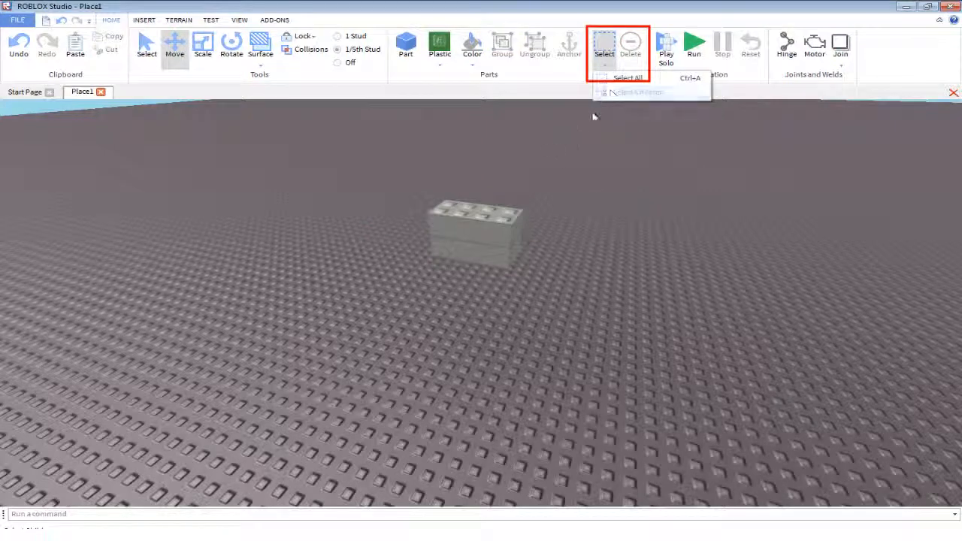
Group both stacked parts, apply Select Children to the group, and clear the selection.
drag(442, 177, 540, 283)
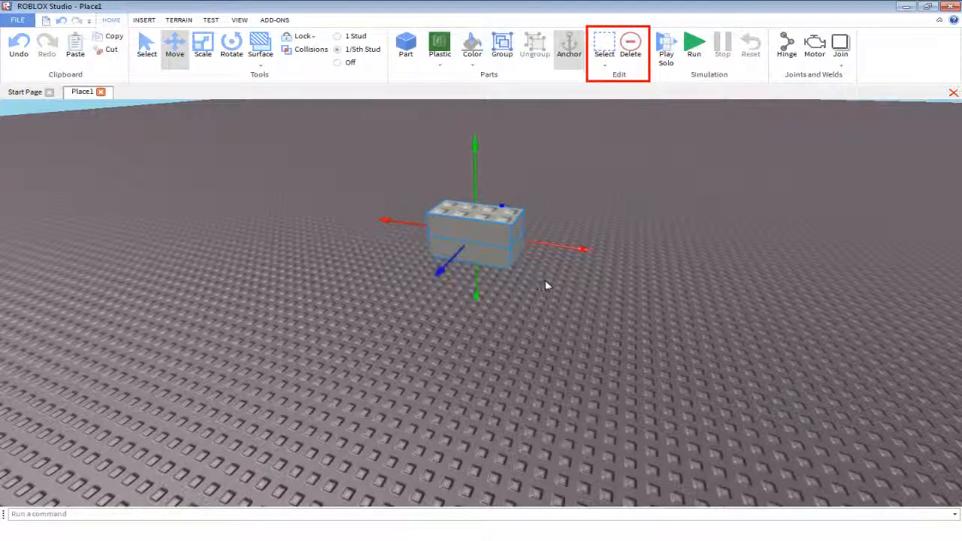
key(ctrl+g)
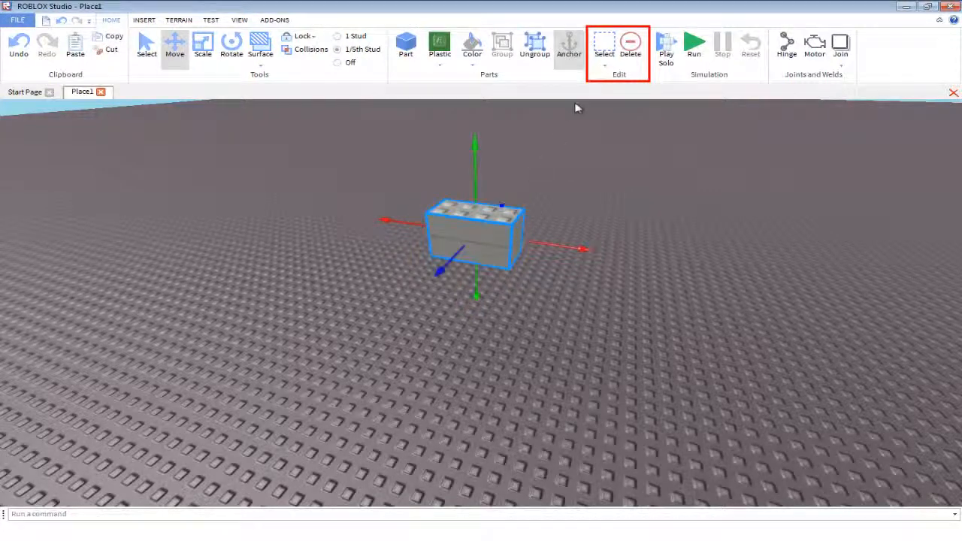
click(601, 67)
click(623, 93)
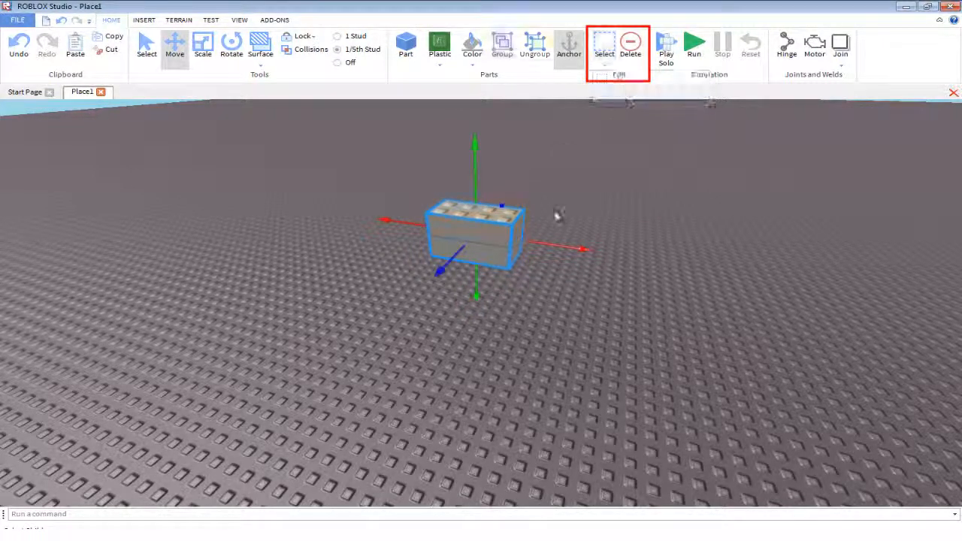
click(626, 139)
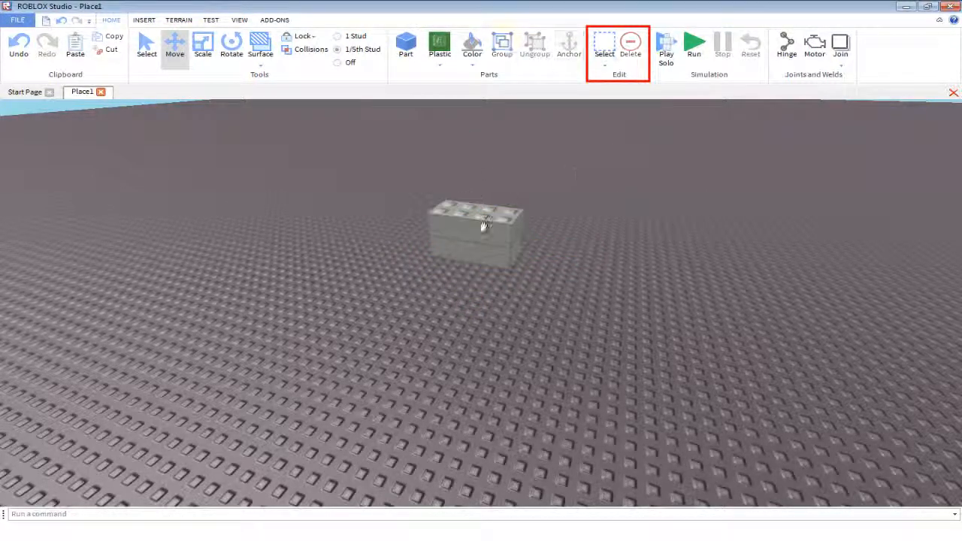
Select the grouped stack, ungroup its two parts, and deselect them.
click(483, 226)
key(ctrl+u)
click(539, 308)
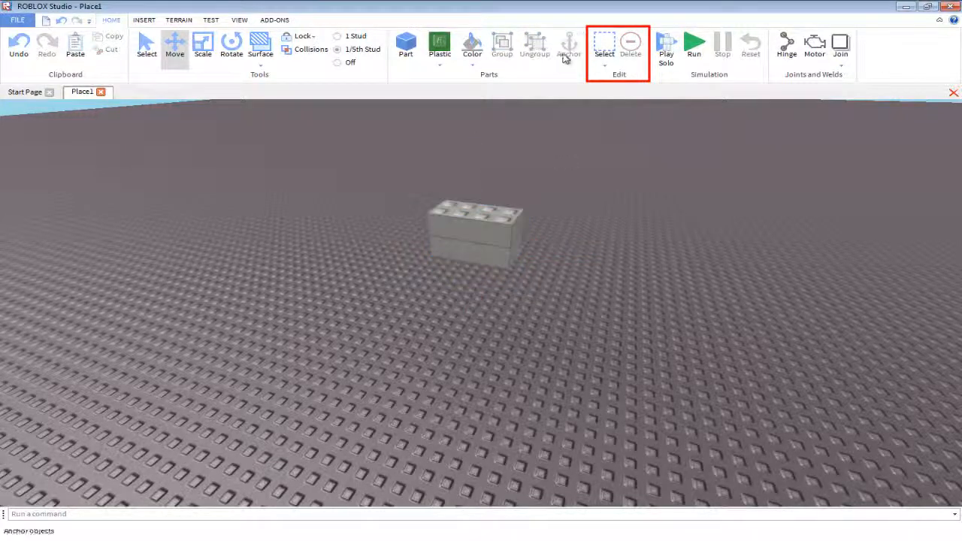
Delete the upper part of the stack and restore it.
click(438, 233)
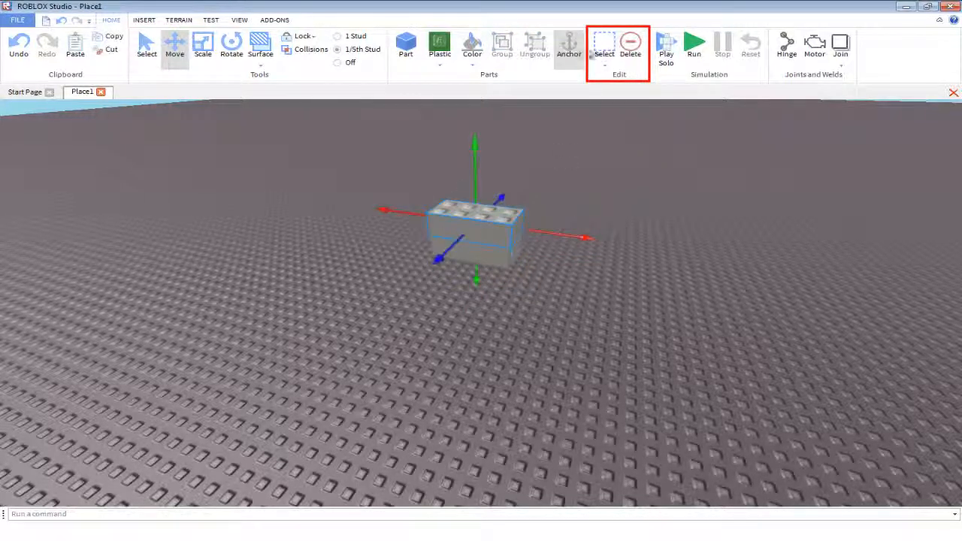
click(629, 47)
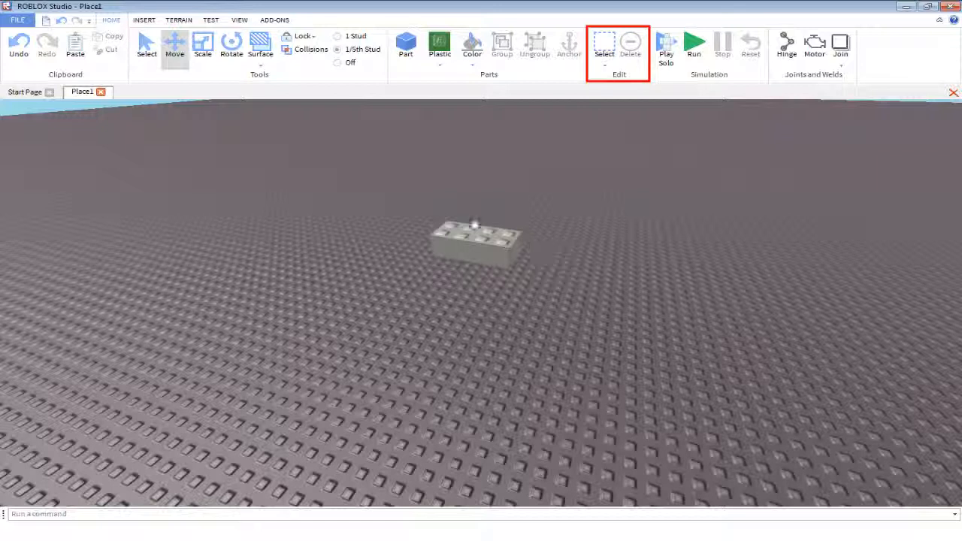
click(467, 226)
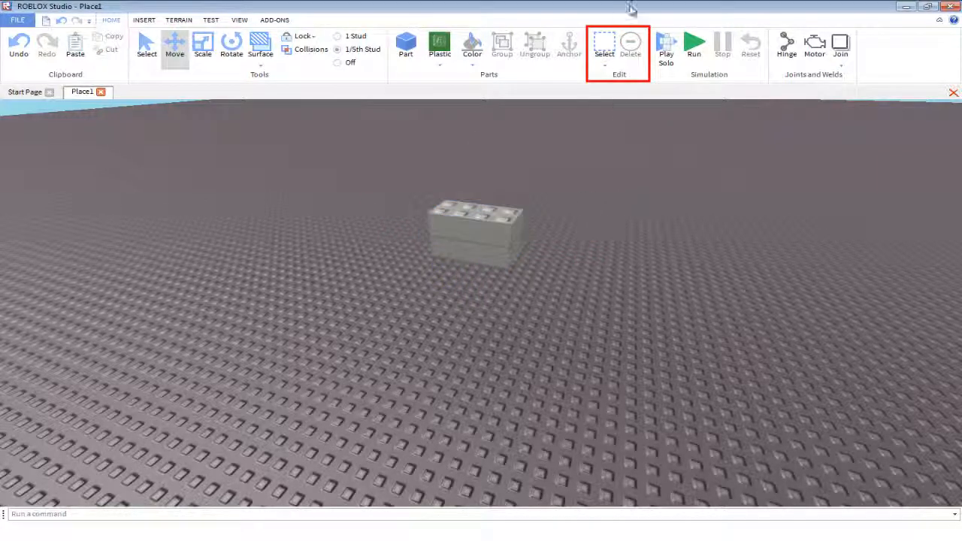
Start a Play Solo test, lock the mouse, and walk and jump the character across the baseplate.
click(666, 54)
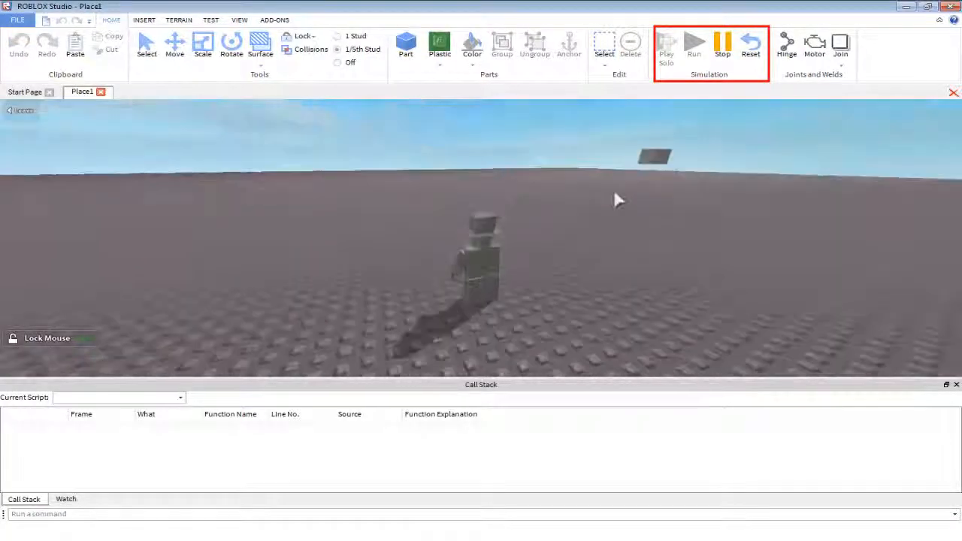
key(shift)
key(w)
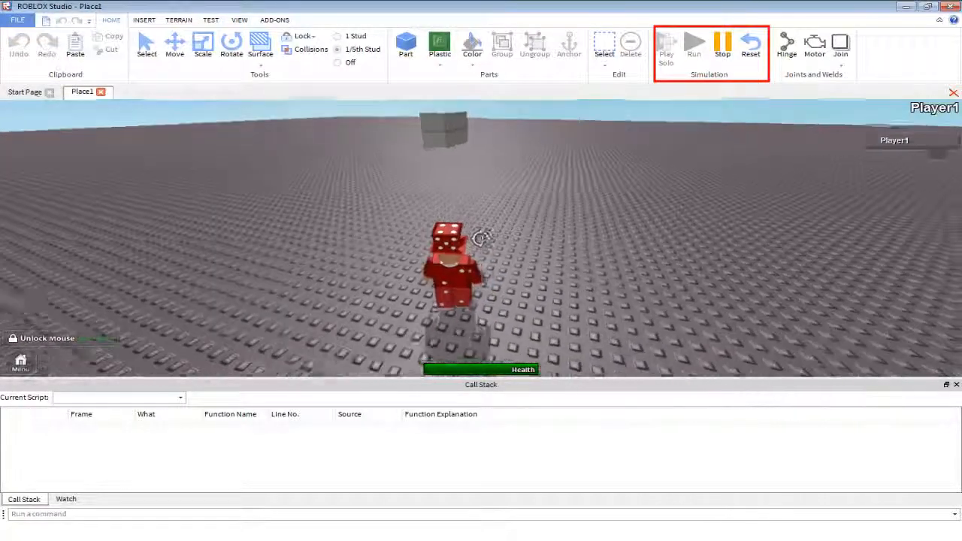
key(space)
key(w)
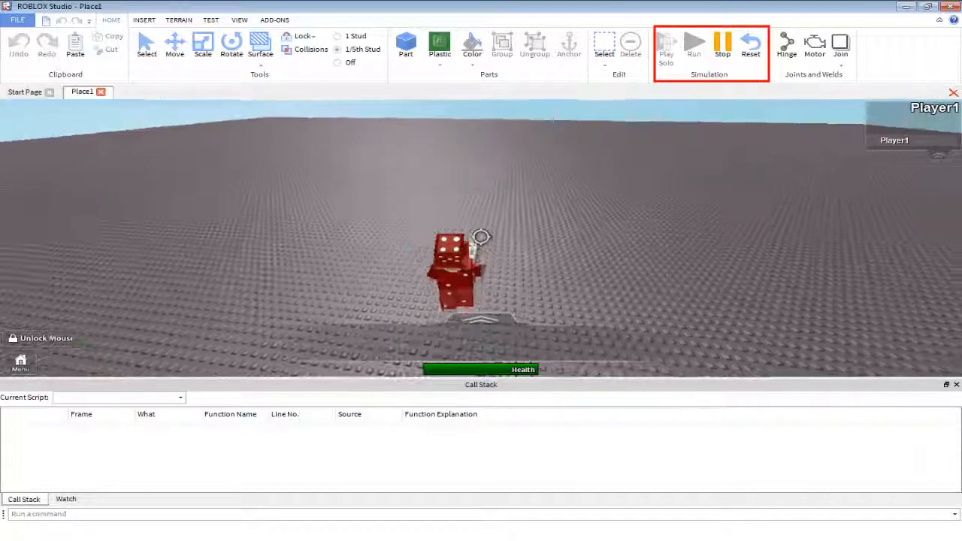
key(space)
Leave the Play Solo game through its game menu without saving changes to Place1.
key(Escape)
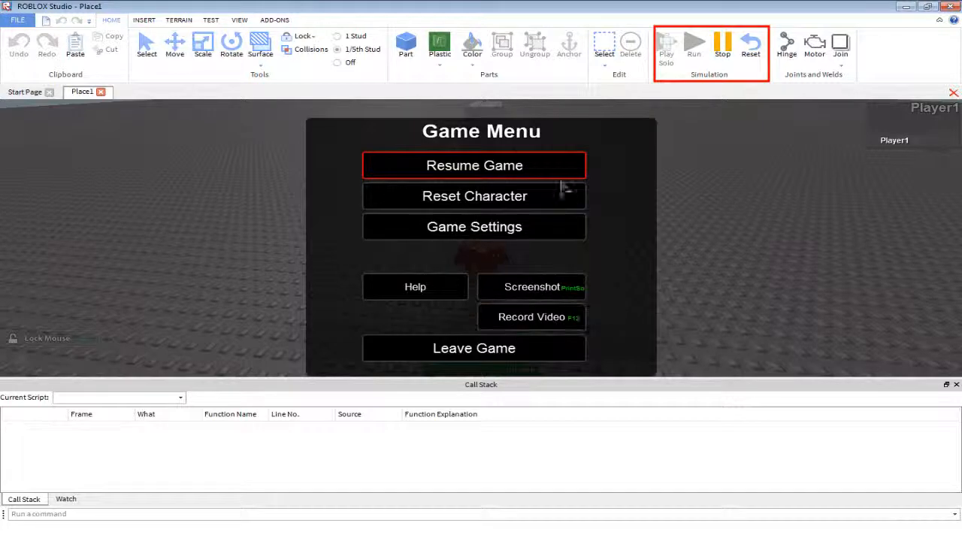
click(547, 347)
click(552, 324)
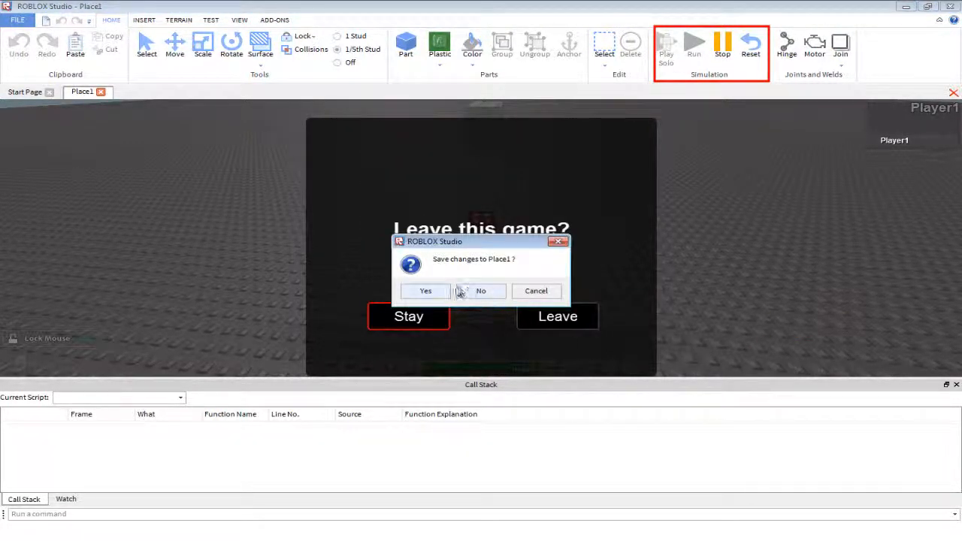
click(493, 297)
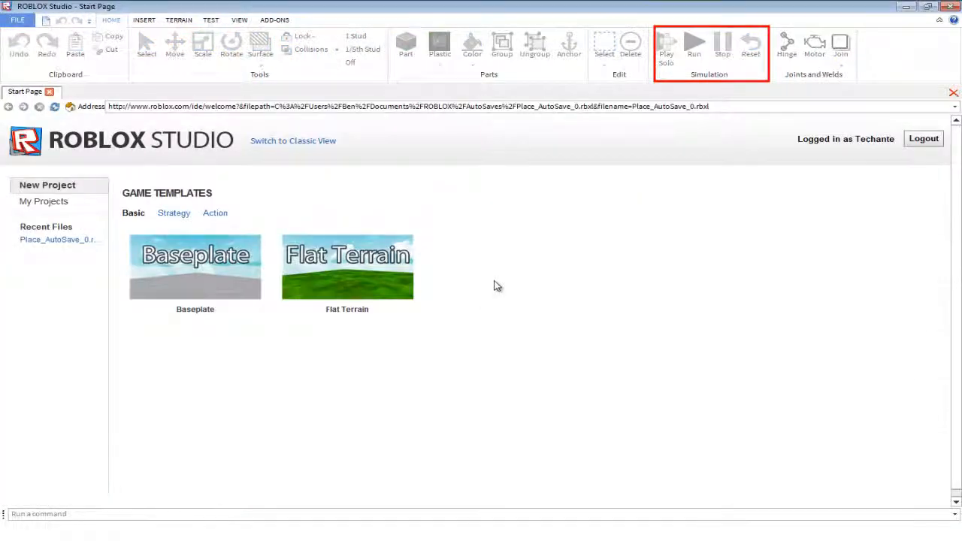
Create a new project from the Baseplate template.
click(45, 201)
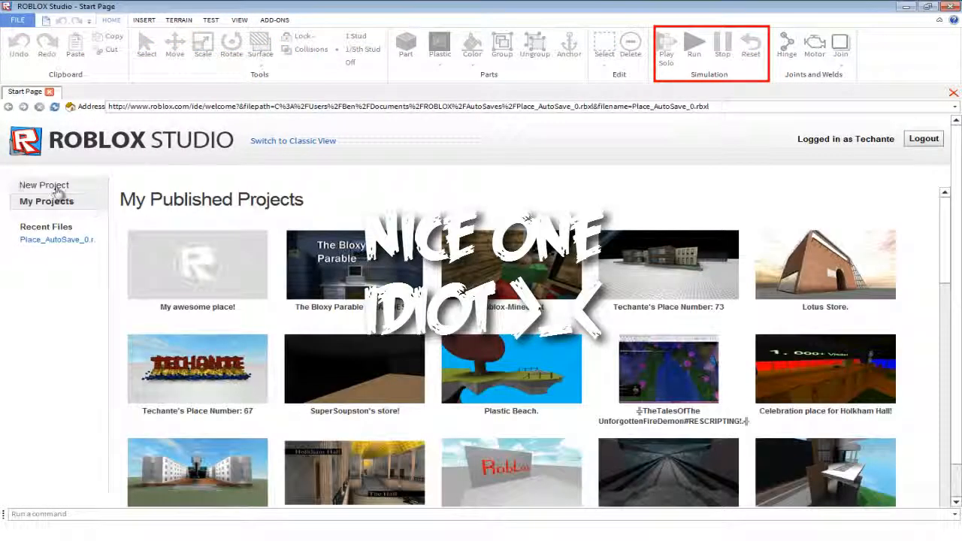
click(47, 184)
click(190, 290)
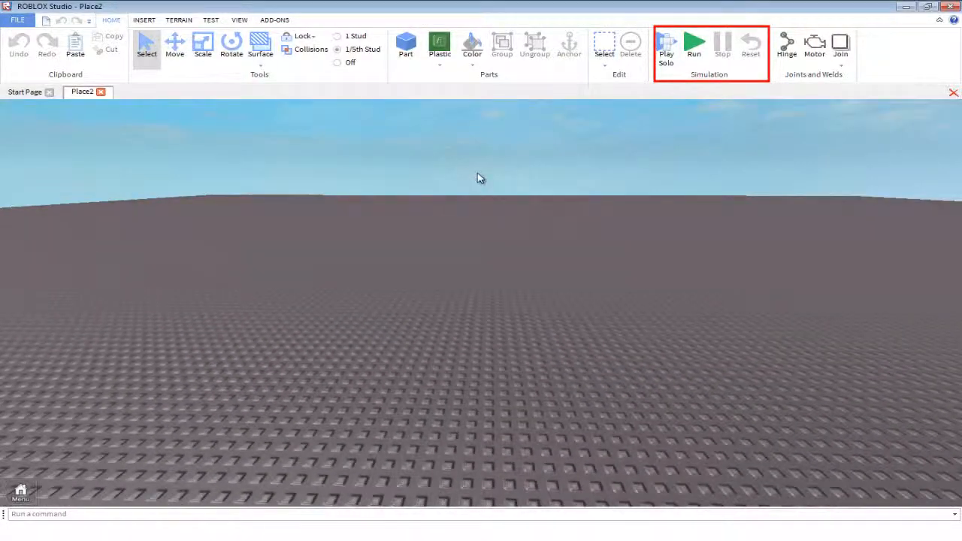
Insert a part on the baseplate and move it high up into the air.
right_drag(724, 166, 724, 166)
scroll(725, 166, down, 1)
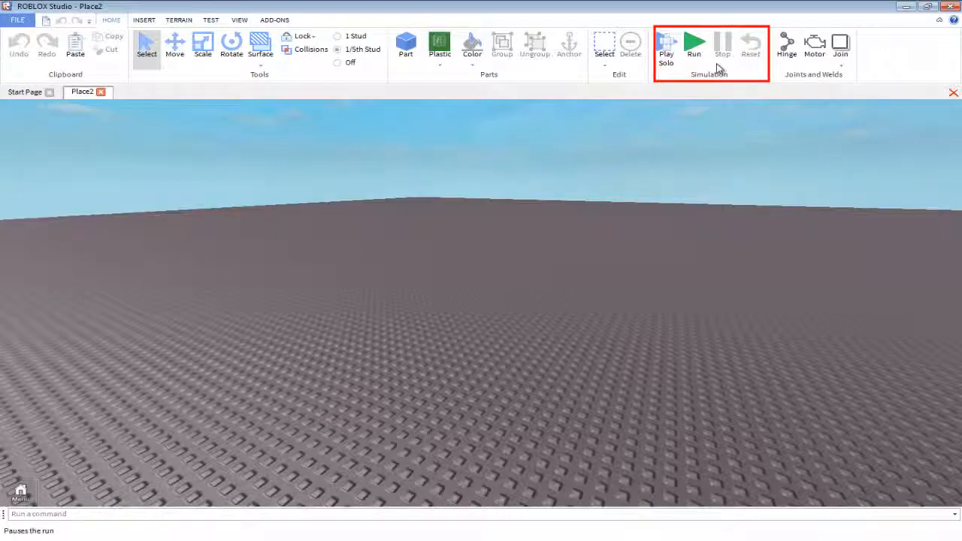
right_drag(557, 152, 551, 160)
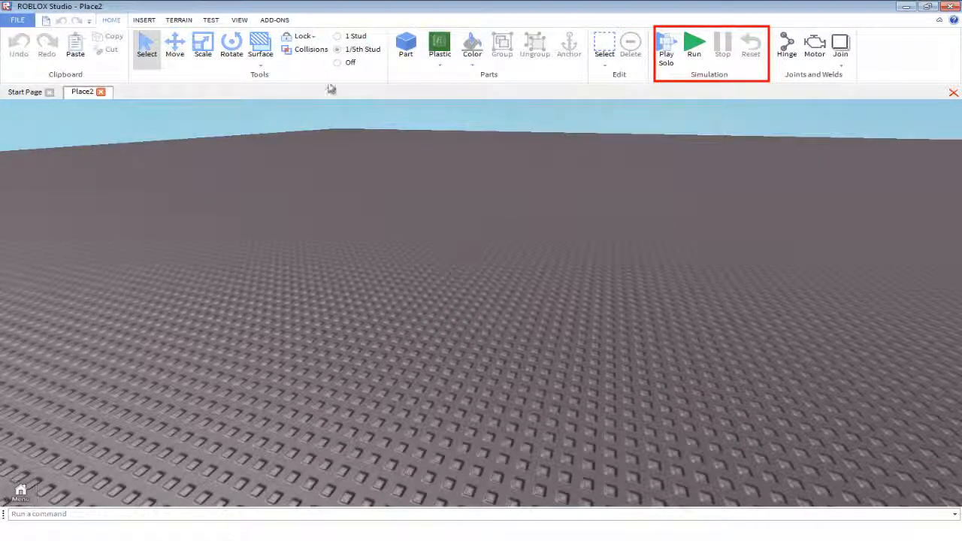
key(ctrl+3)
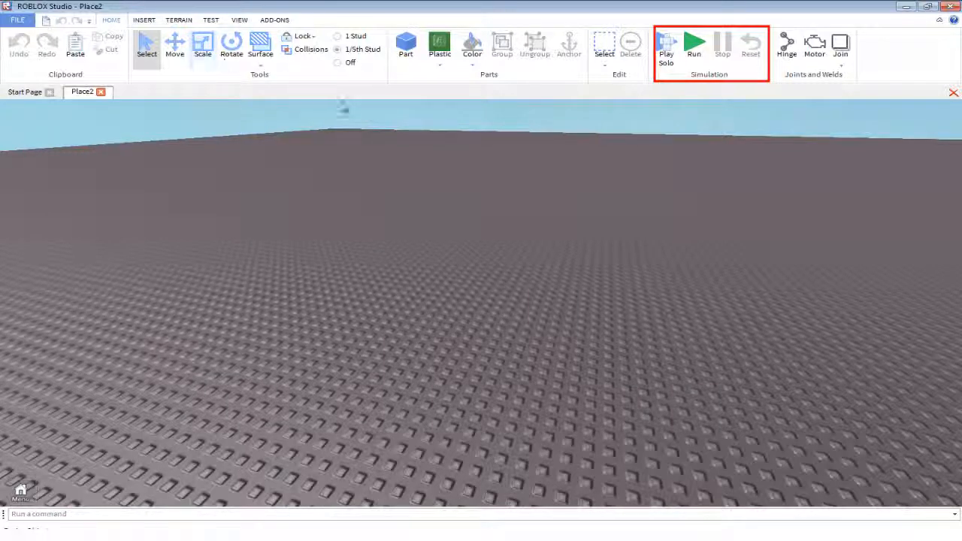
click(406, 47)
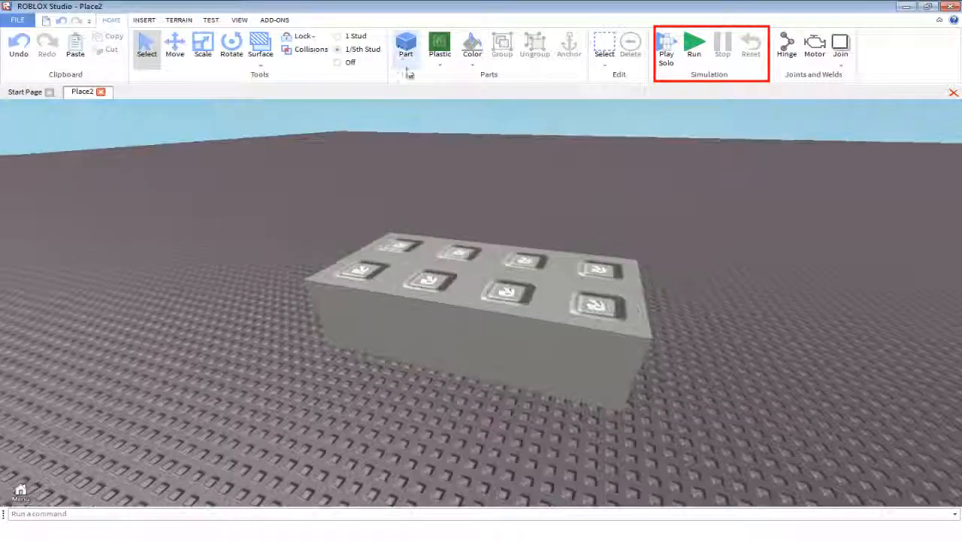
scroll(488, 231, down, 3)
scroll(489, 231, down, 3)
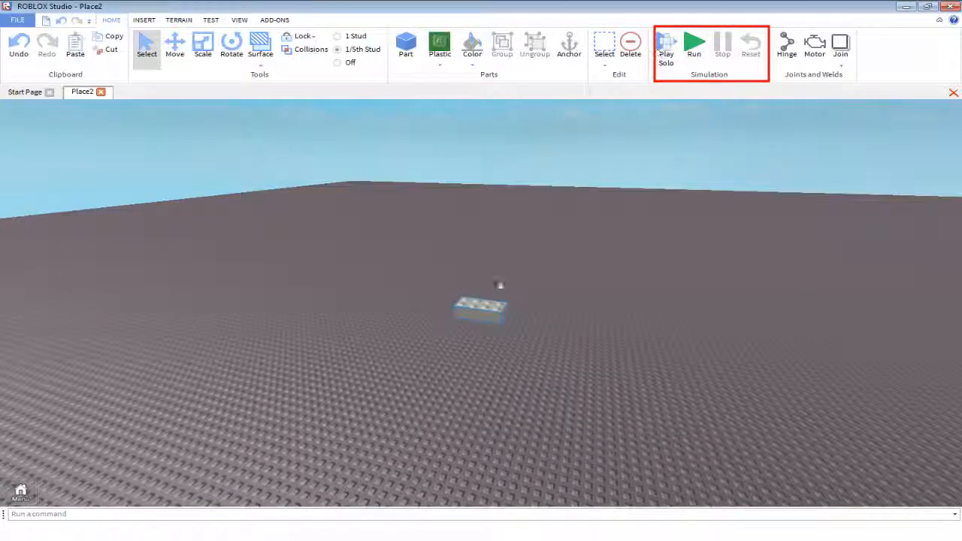
key(ctrl+2)
drag(483, 259, 485, 158)
Run the simulation with the raised part, pause it during the fall, and reset the place.
right_drag(485, 157, 692, 142)
click(693, 64)
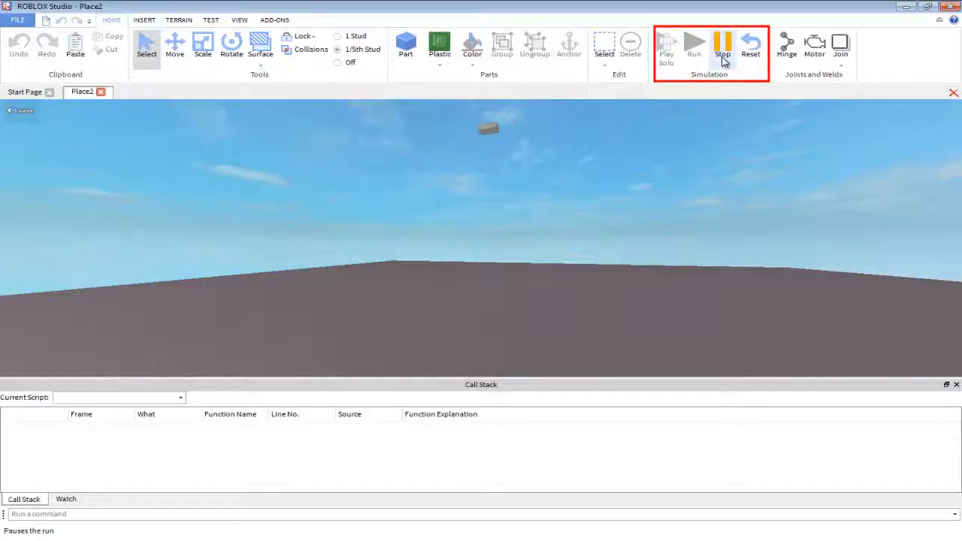
click(722, 60)
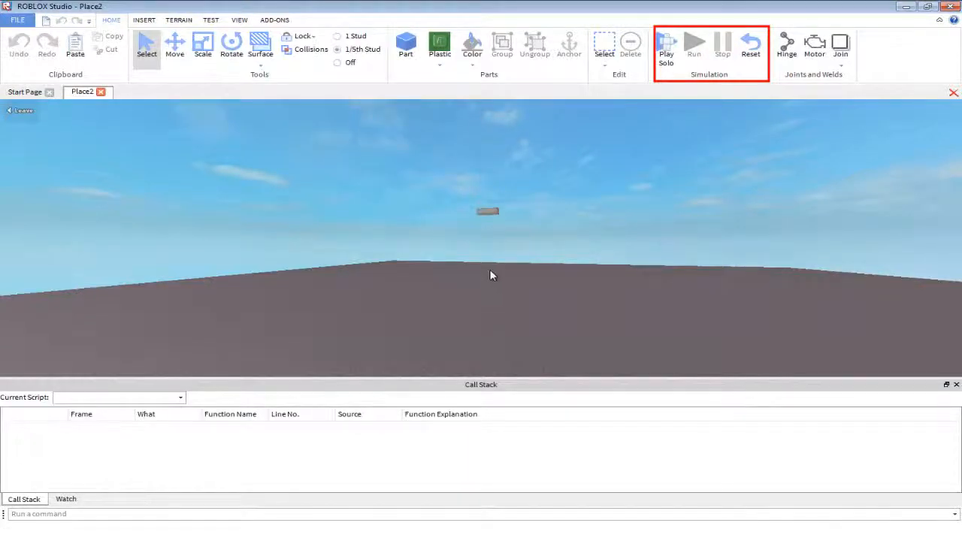
click(750, 52)
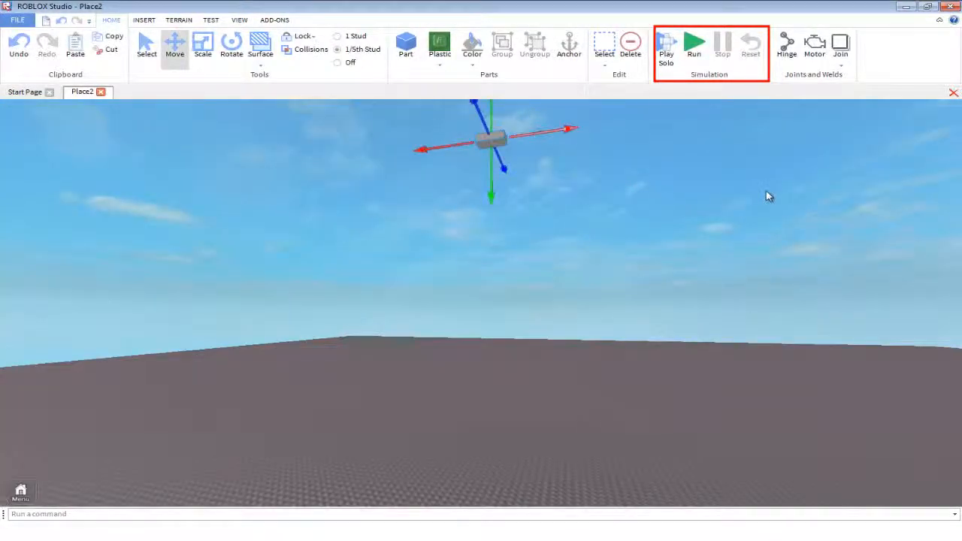
Run the simulation with the raised part and reset the place once it has fallen.
right_drag(768, 196, 631, 174)
drag(576, 113, 570, 174)
click(693, 48)
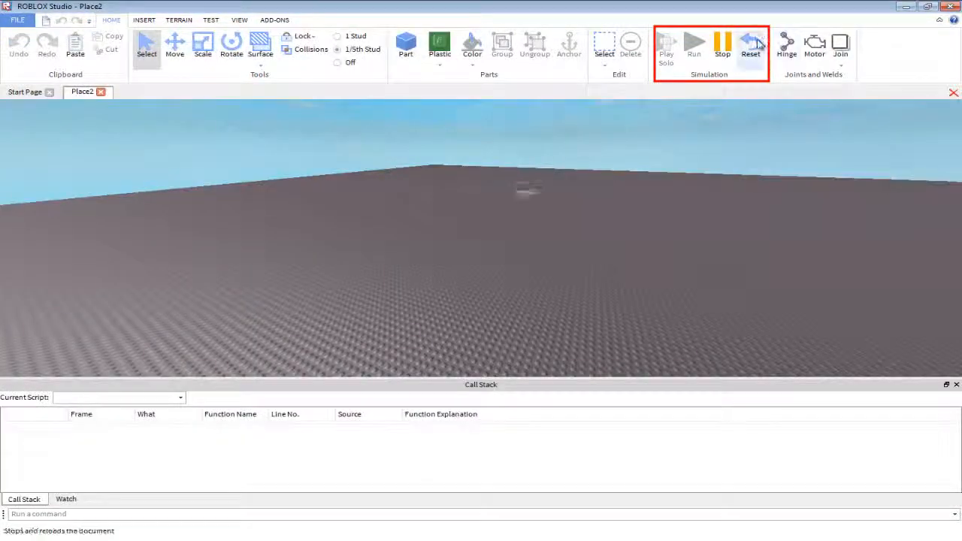
click(751, 52)
right_drag(852, 326, 592, 200)
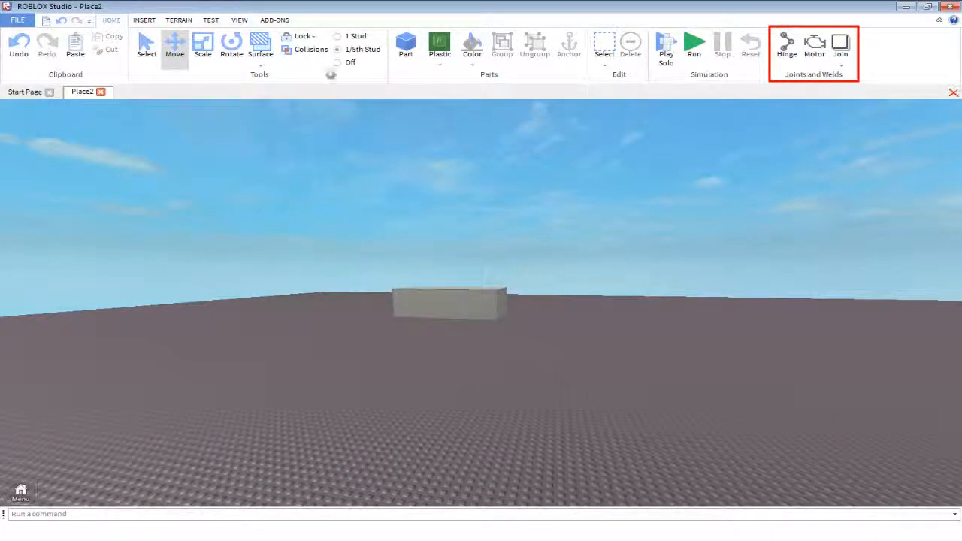
Review the available surface types and set the join mode to Surface only.
click(262, 56)
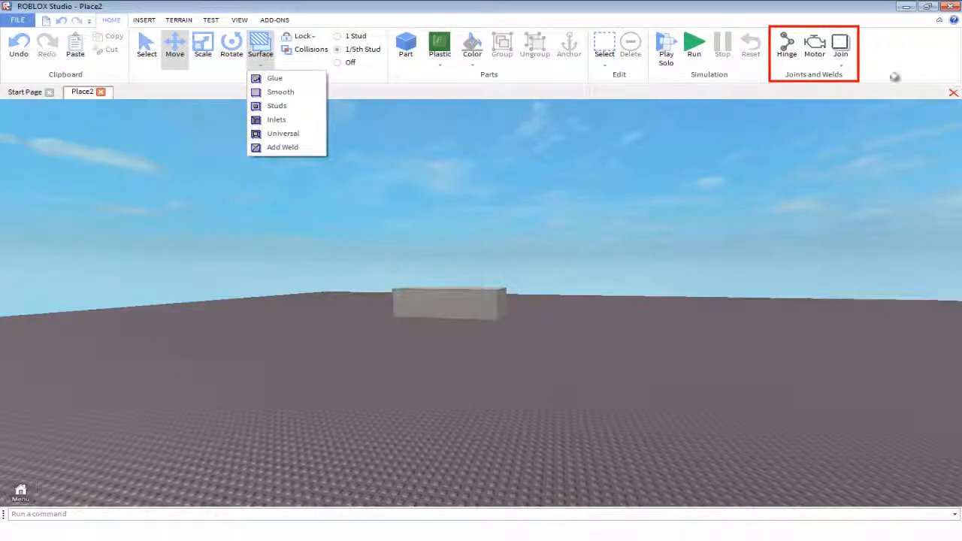
click(840, 65)
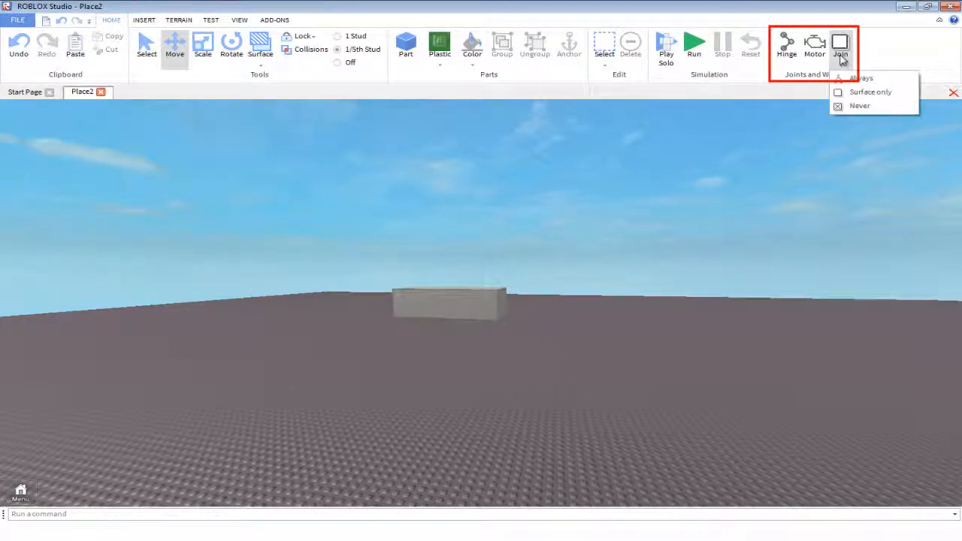
click(863, 89)
Duplicate the part and move the copy along the baseplate beside the original, leaving a gap between their ends.
scroll(797, 126, up, 5)
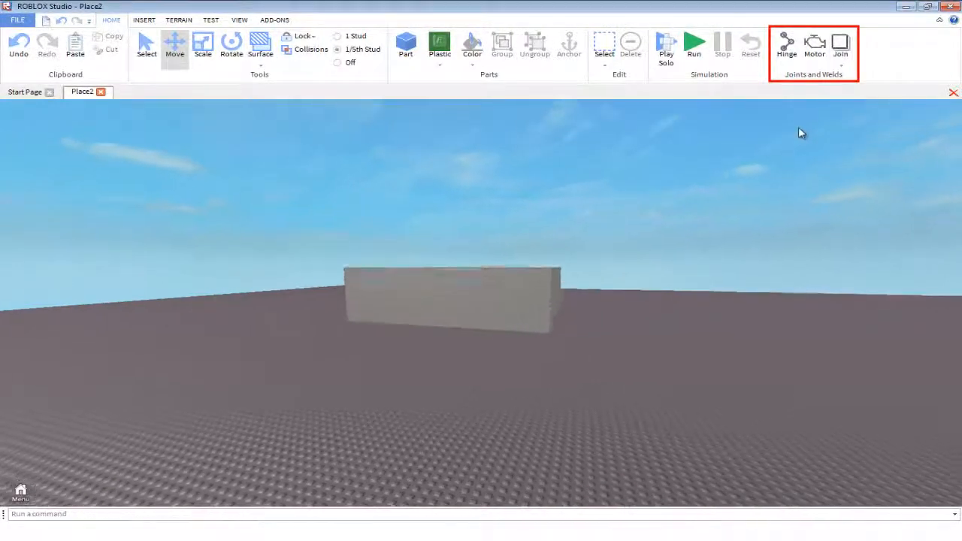
right_drag(797, 126, 793, 124)
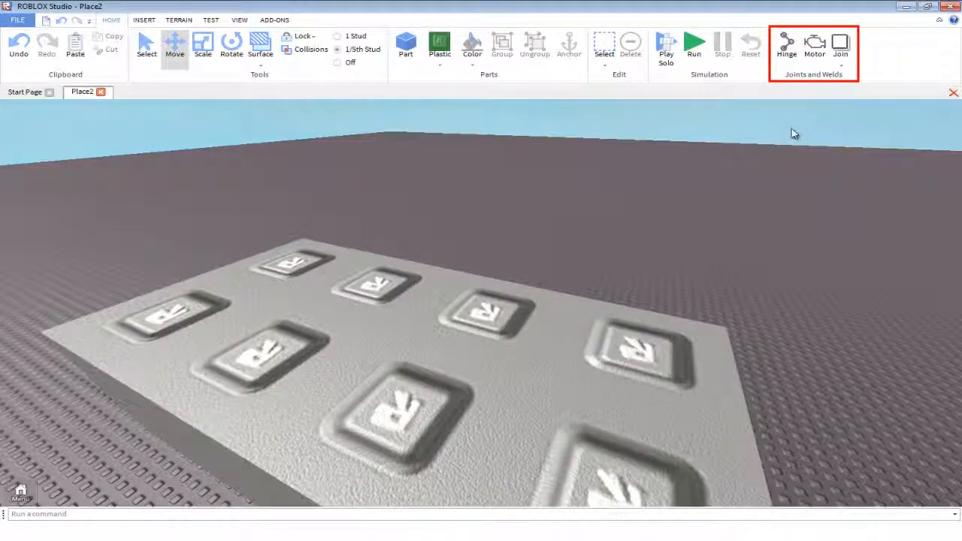
scroll(793, 125, down, 4)
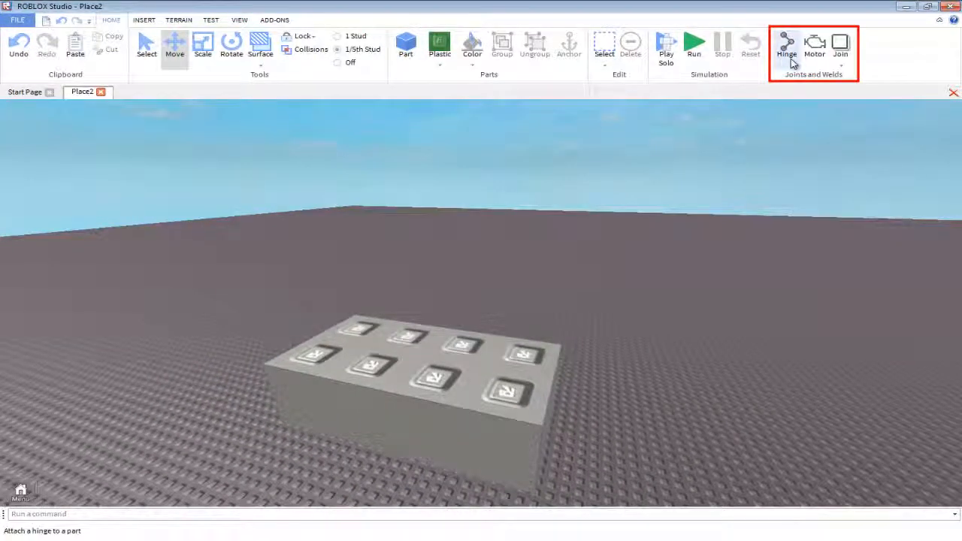
right_click(775, 62)
click(678, 140)
scroll(673, 145, down, 4)
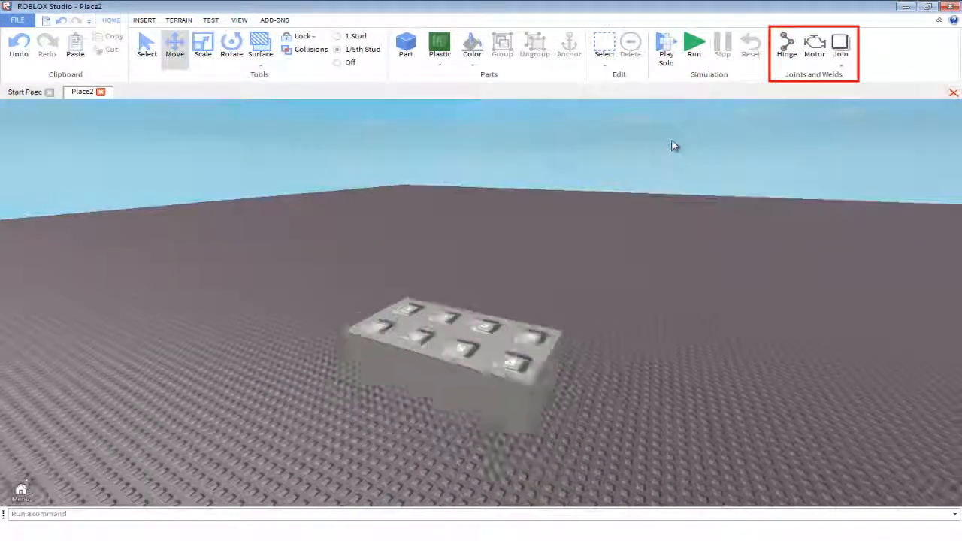
click(455, 323)
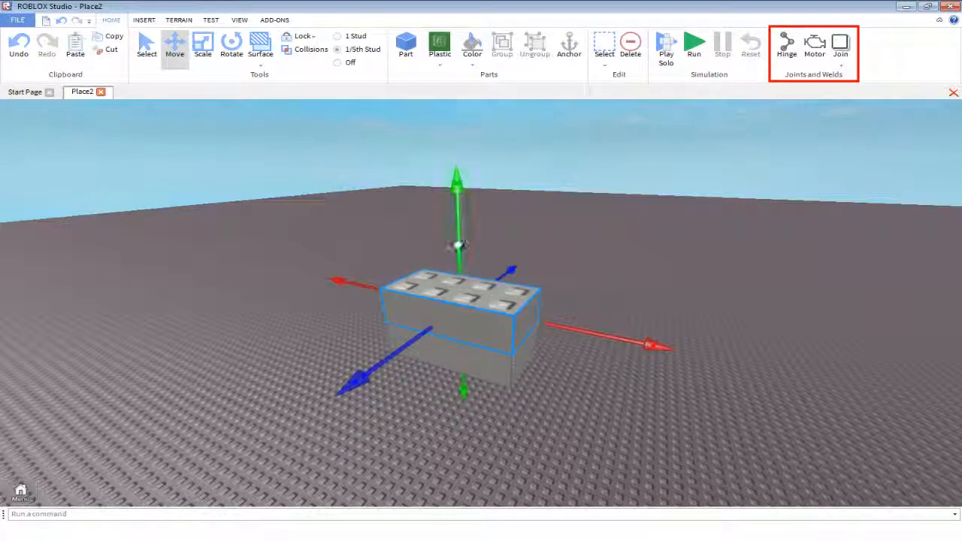
drag(457, 244, 457, 291)
drag(372, 320, 503, 353)
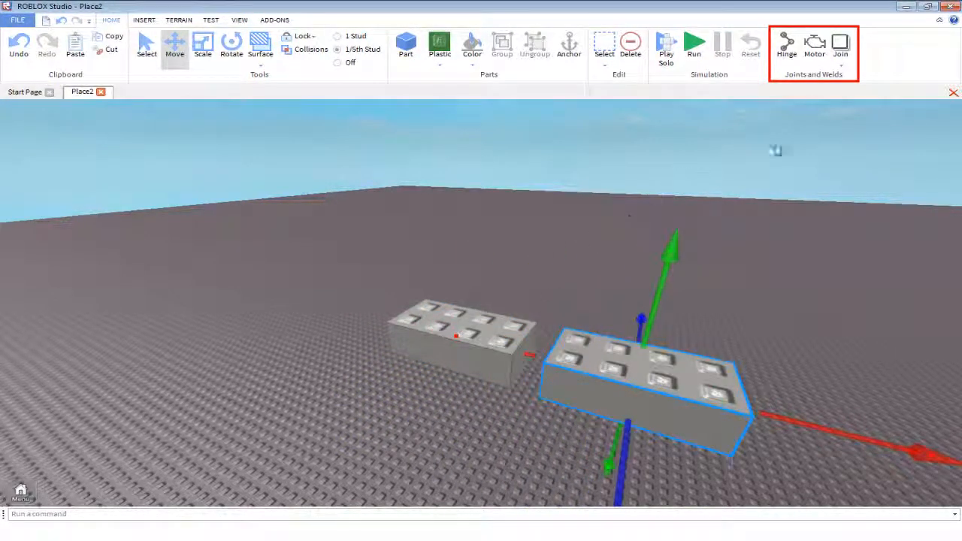
Attach hinges to the facing end faces of the two parts.
click(795, 59)
click(529, 356)
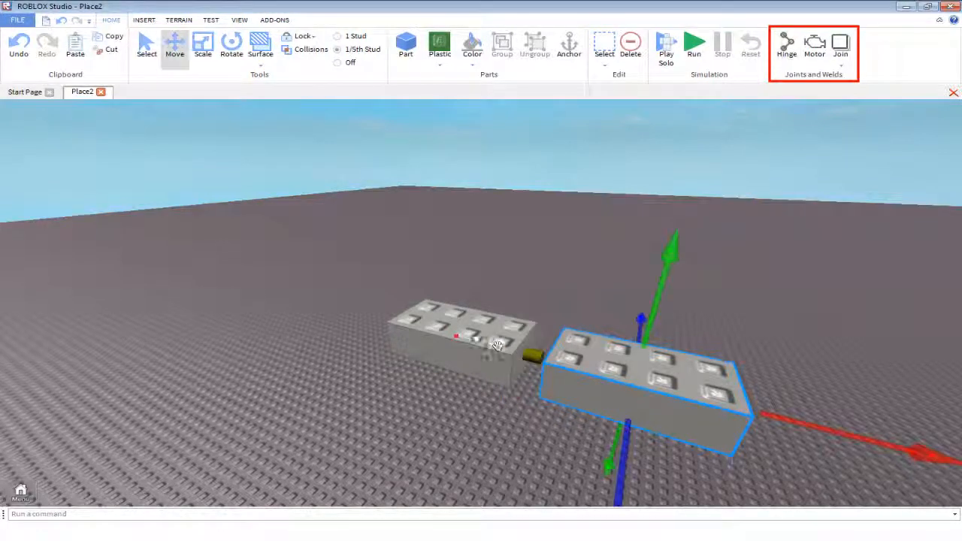
mouse_move(524, 342)
mouse_down()
mouse_move(455, 340)
mouse_move(523, 346)
mouse_up()
click(808, 62)
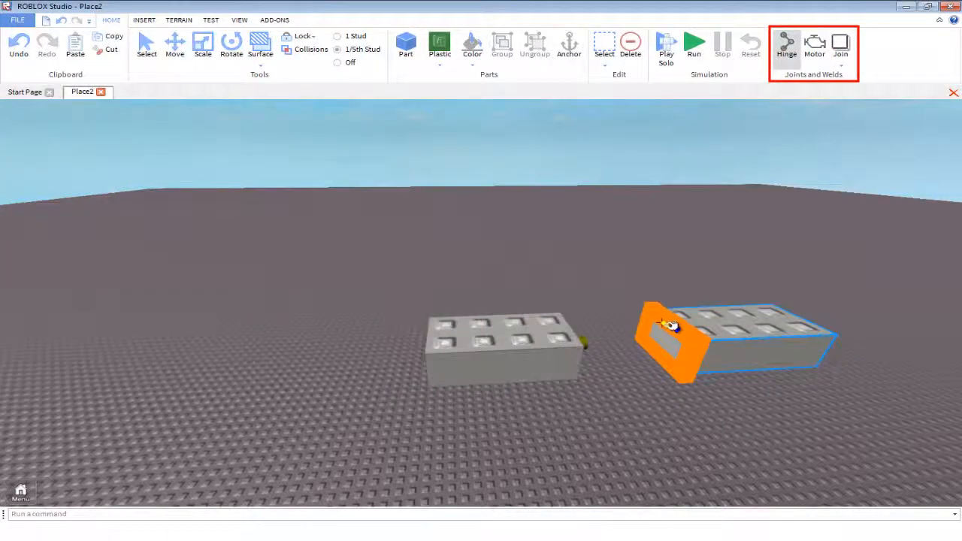
click(664, 329)
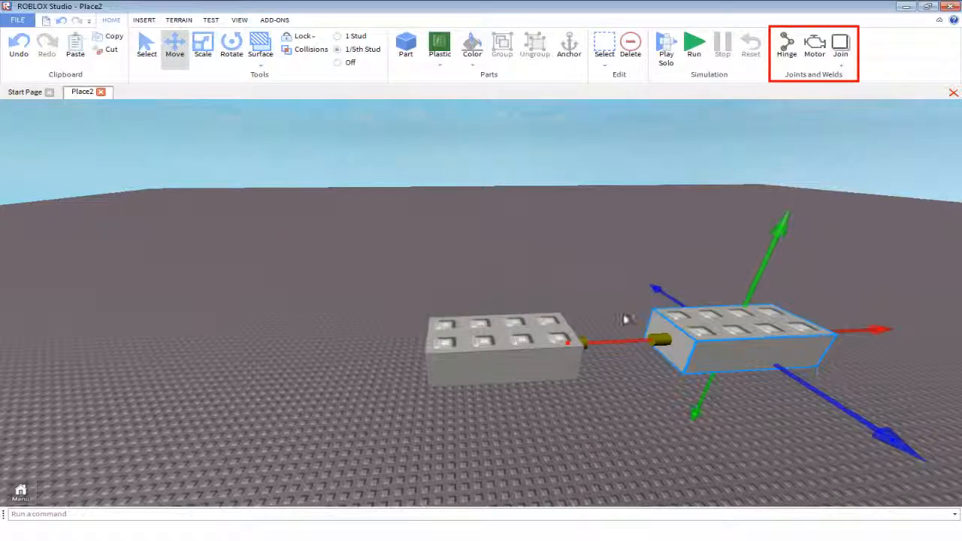
Slide the second part flush against the first so their hinged ends meet, and raise both parts into the air.
drag(631, 335, 525, 337)
click(323, 125)
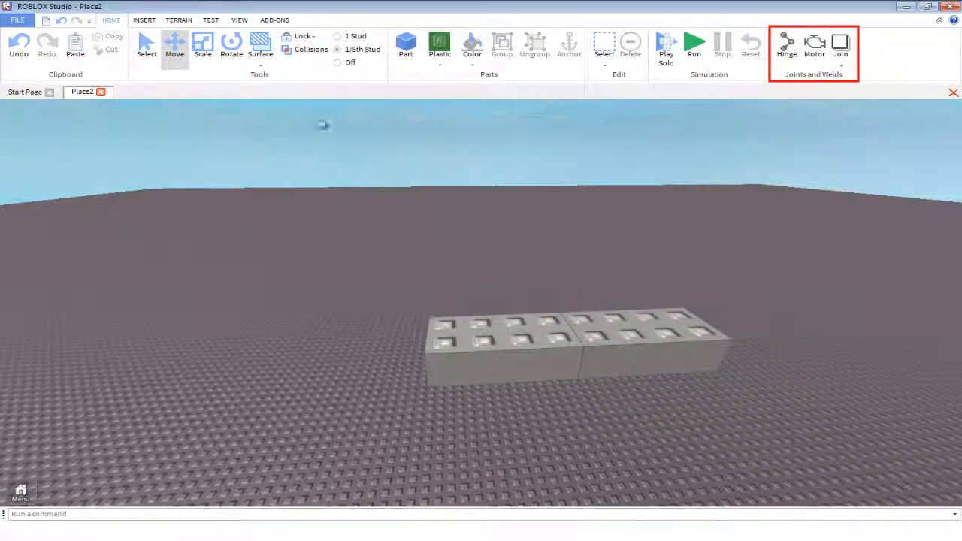
drag(760, 423, 760, 427)
drag(584, 245, 584, 158)
Run the simulation with the hinged parts and select both after they land on the baseplate.
click(693, 55)
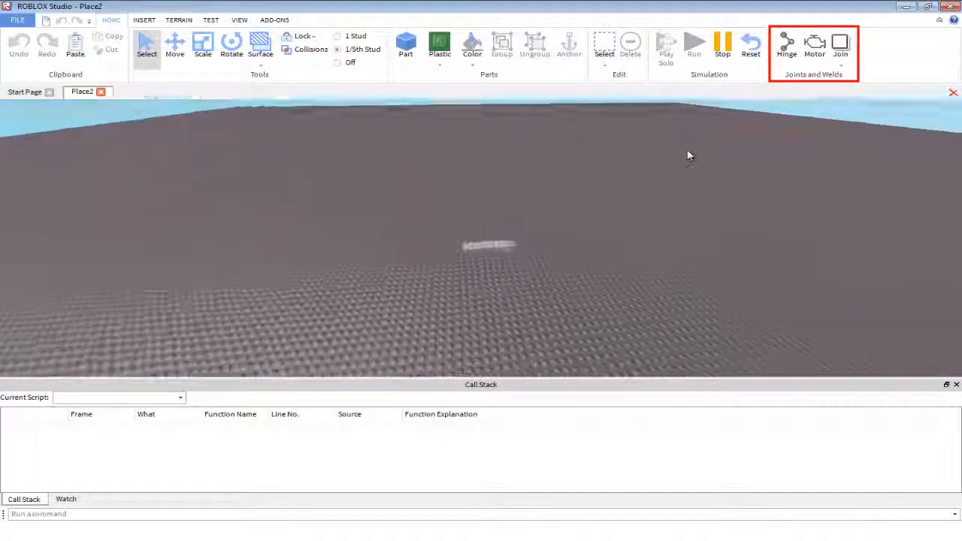
right_drag(686, 151, 687, 151)
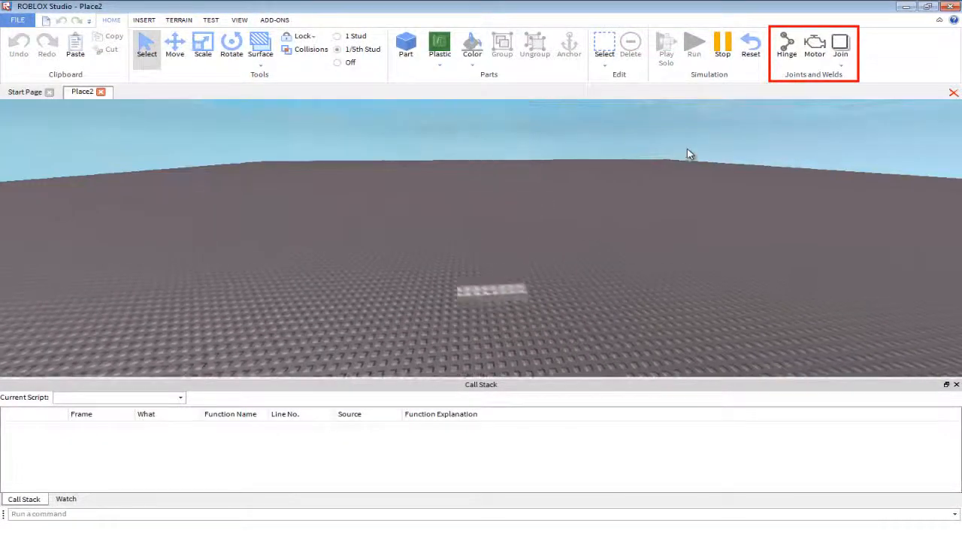
right_drag(643, 174, 641, 176)
scroll(588, 215, up, 3)
click(479, 263)
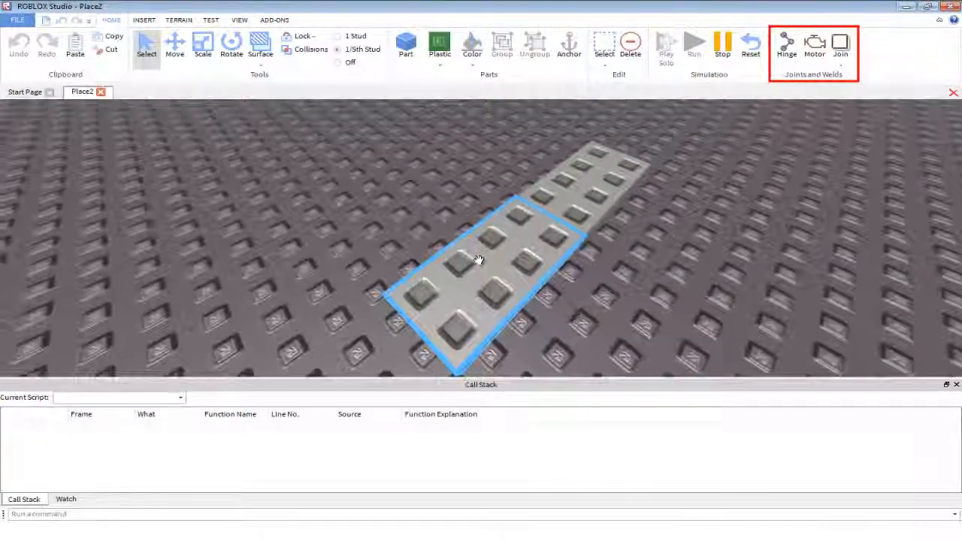
scroll(479, 261, down, 3)
scroll(526, 240, down, 5)
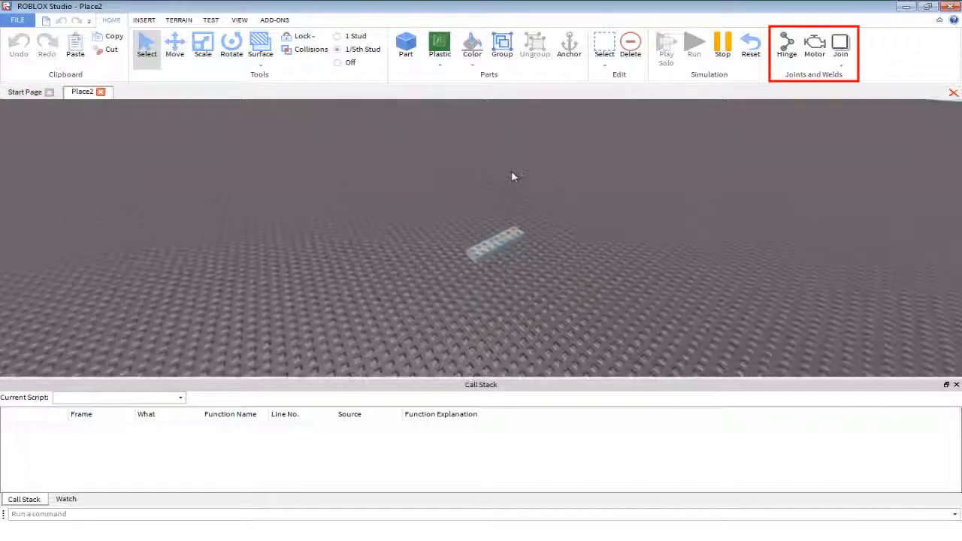
Inspect the hinge on the selected parts and lift them high above the baseplate with the Move tool during the simulation.
key(ctrl+2)
right_drag(496, 212, 491, 188)
scroll(491, 202, up, 5)
scroll(489, 200, up, 3)
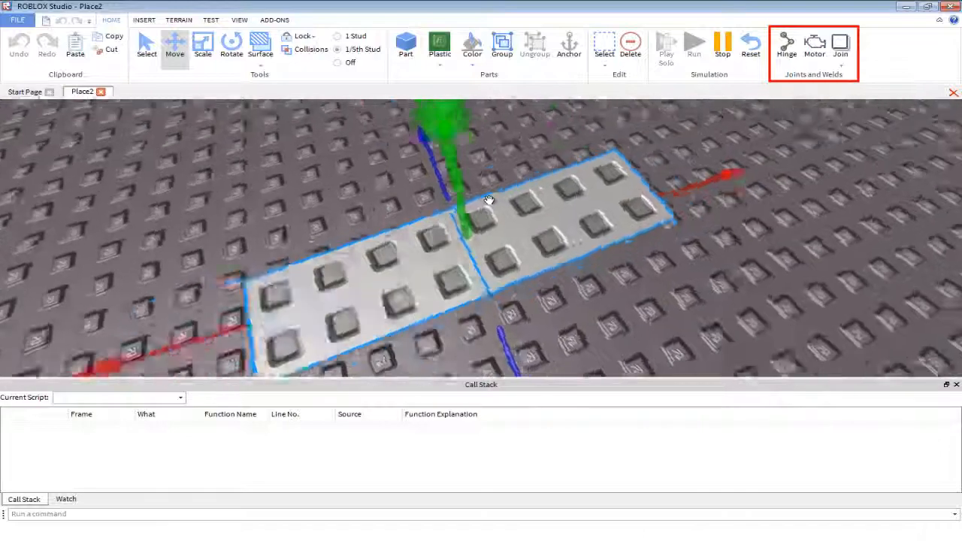
scroll(489, 200, up, 3)
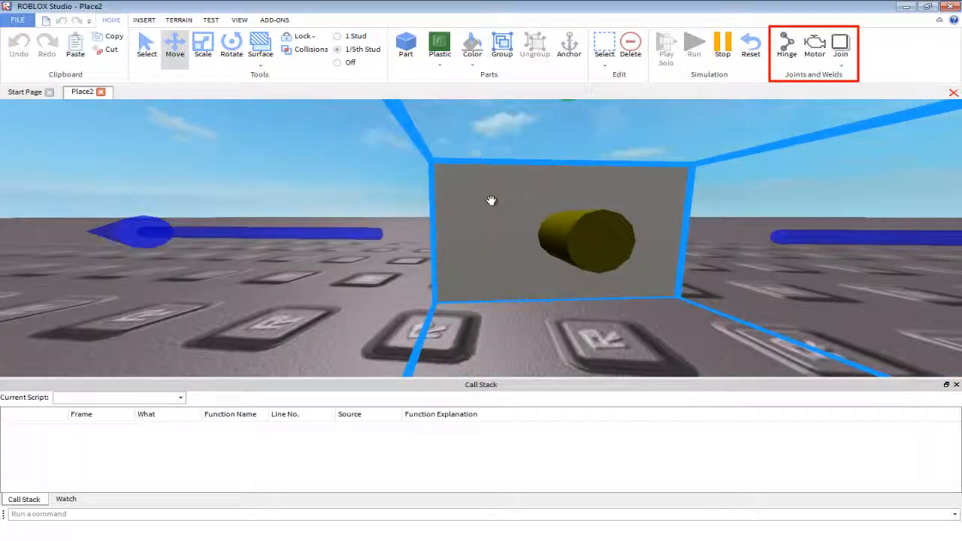
scroll(491, 188, down, 5)
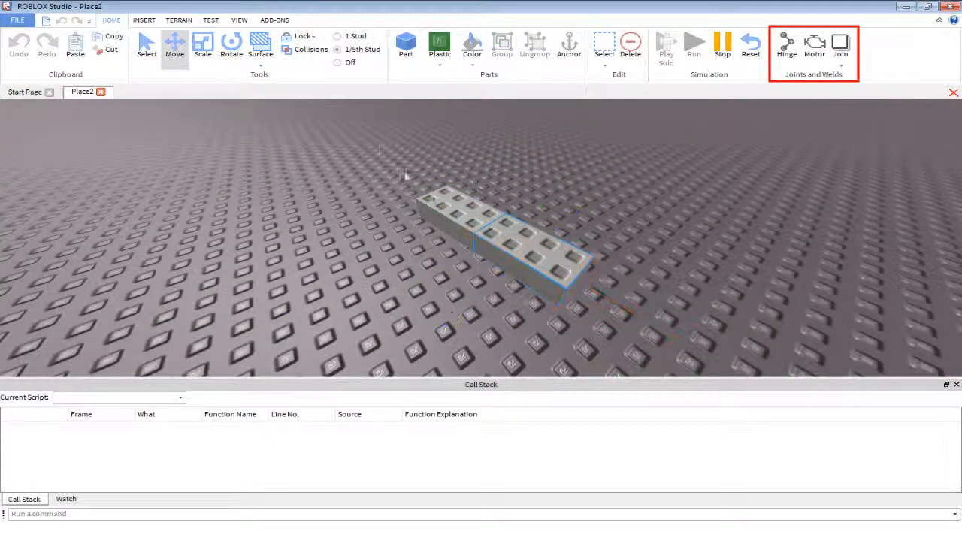
drag(488, 163, 494, 104)
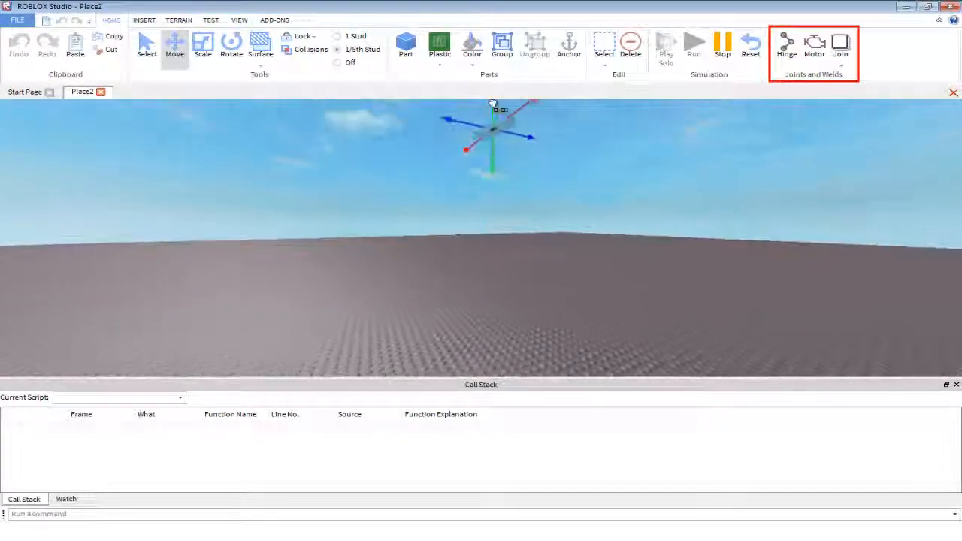
Examine the joint between the dropped parts up close and reset the place.
right_drag(547, 161, 561, 175)
scroll(547, 161, up, 3)
scroll(562, 175, down, 3)
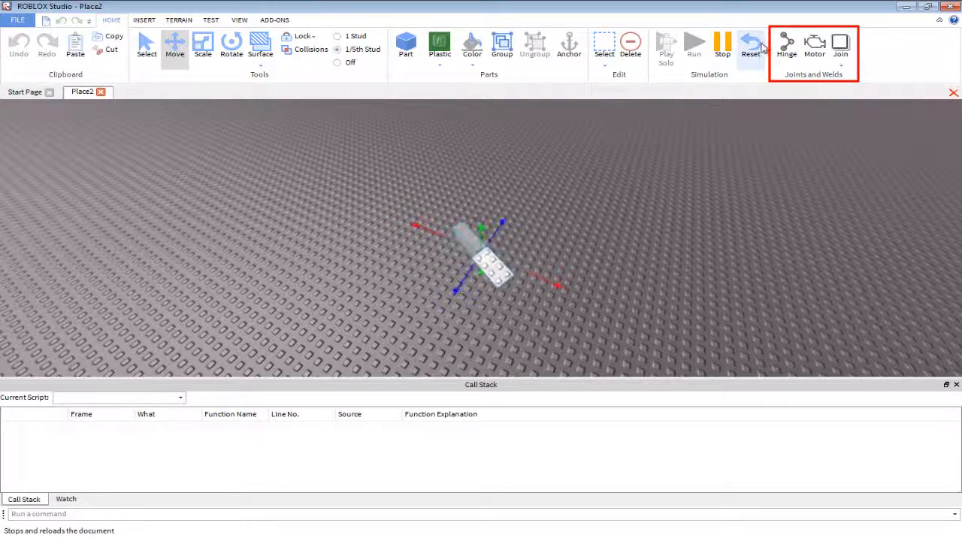
click(557, 223)
scroll(556, 222, up, 5)
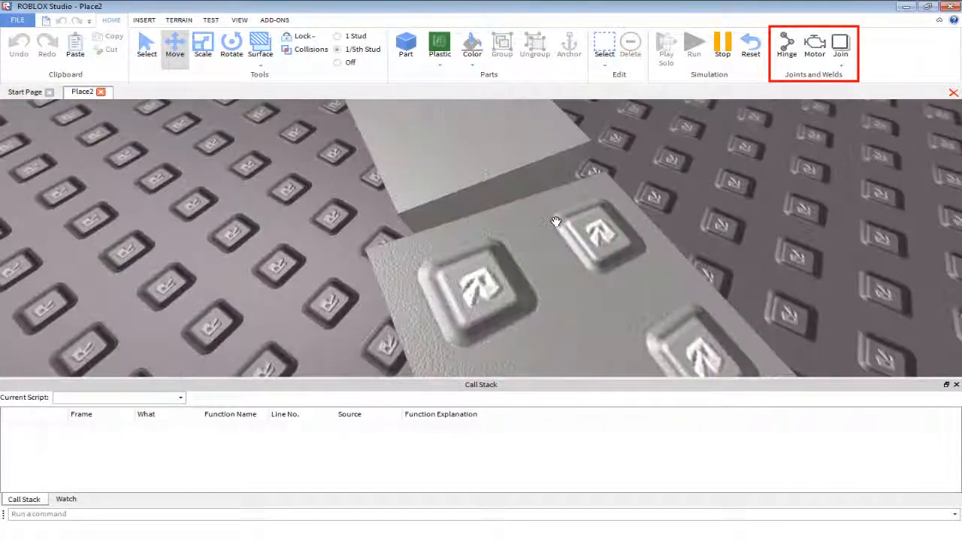
scroll(579, 157, down, 6)
click(761, 55)
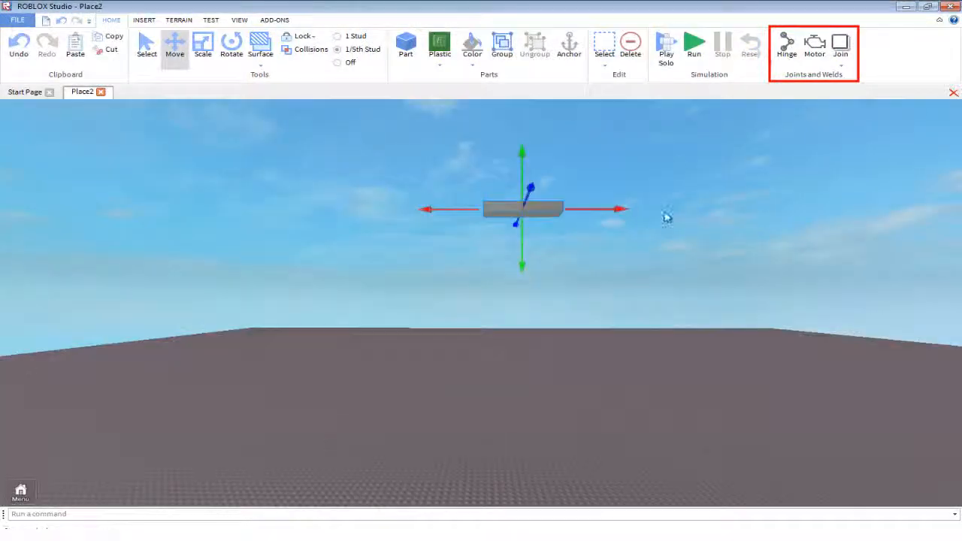
Slide one of the two raised parts away from the other to expose the hinges.
click(665, 217)
scroll(666, 217, up, 4)
right_drag(666, 218, 569, 172)
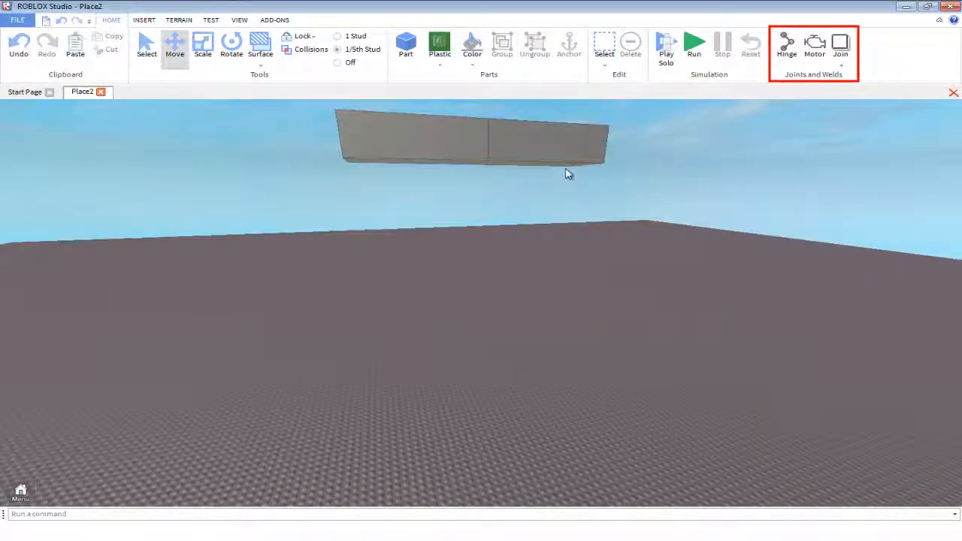
click(505, 150)
drag(378, 140, 451, 162)
Set the join mode to Never.
right_drag(492, 239, 501, 240)
scroll(492, 237, up, 3)
scroll(519, 238, down, 1)
click(845, 65)
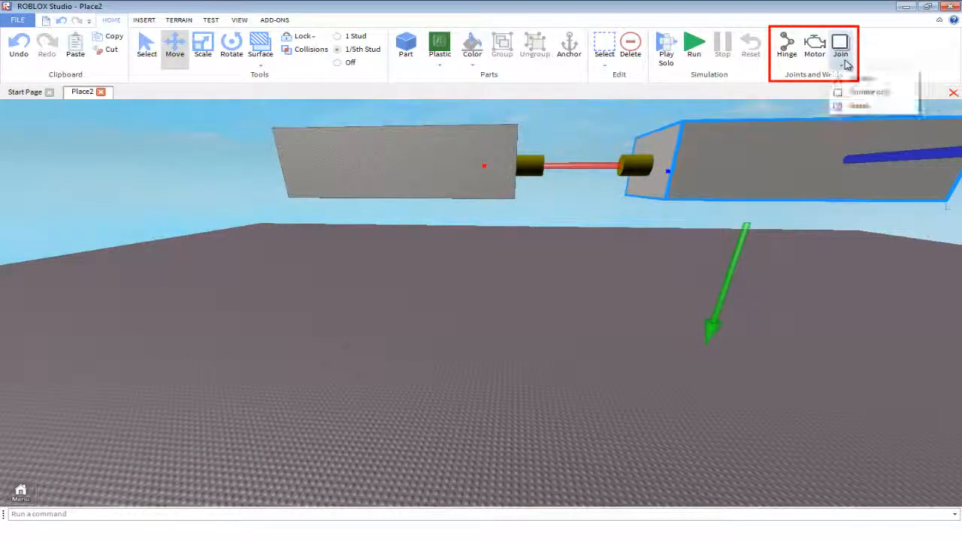
click(860, 106)
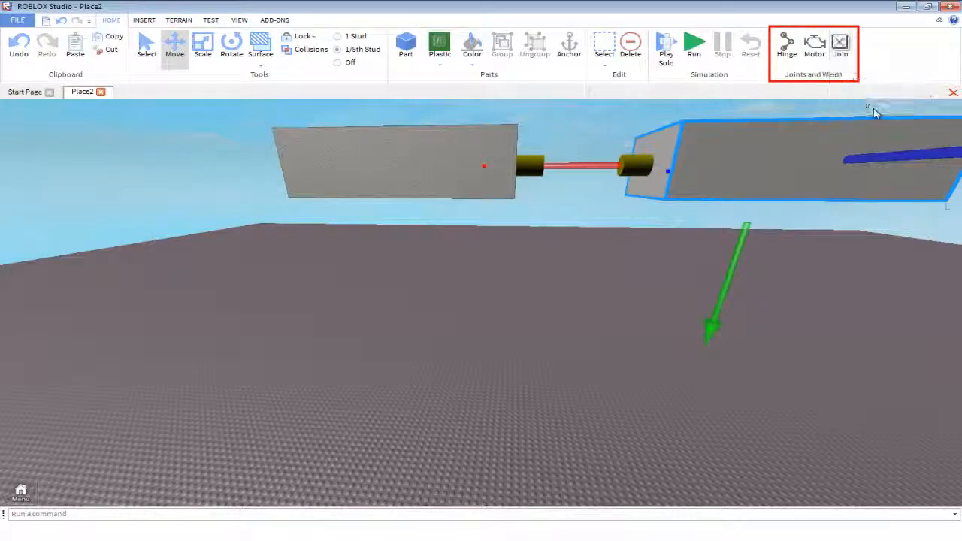
Set the join mode to Always.
key(f)
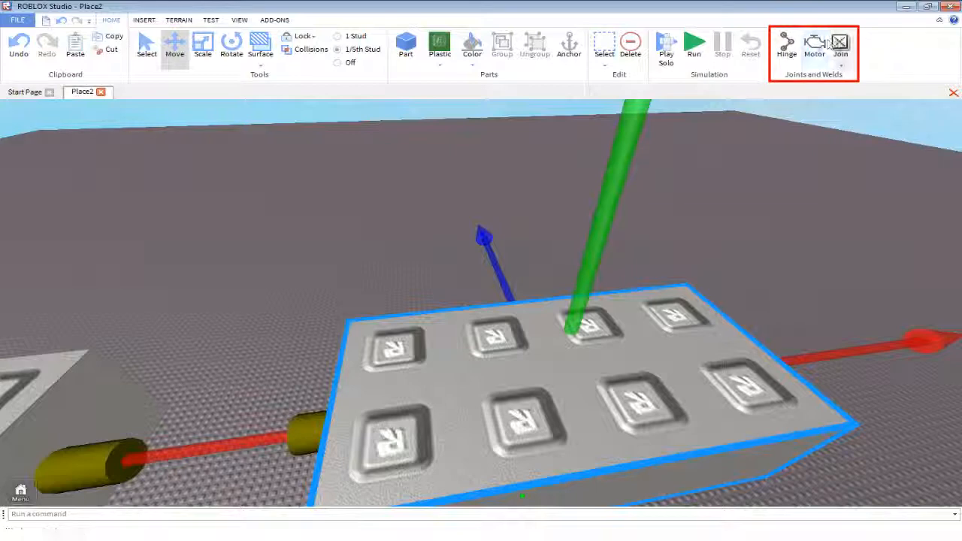
click(841, 65)
scroll(542, 293, down, 4)
right_drag(542, 293, 436, 354)
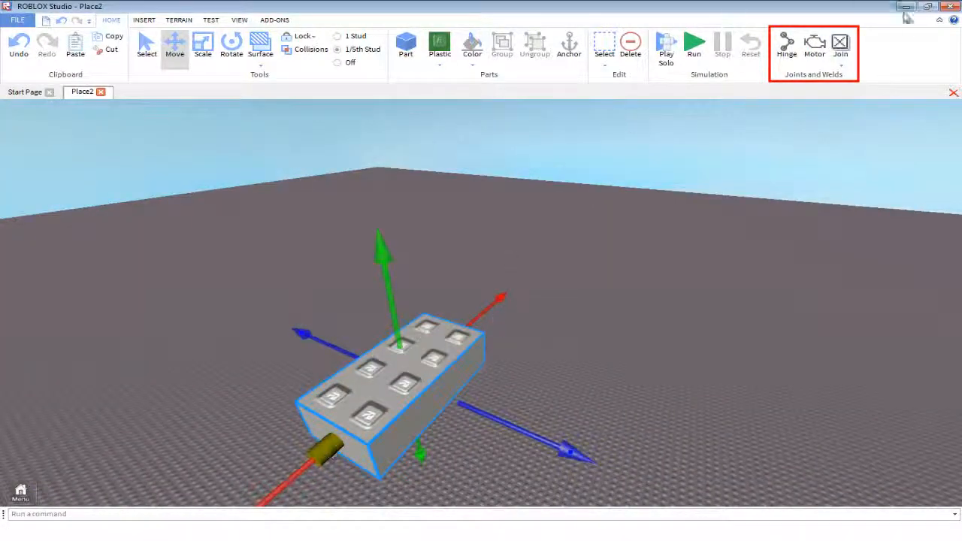
click(841, 64)
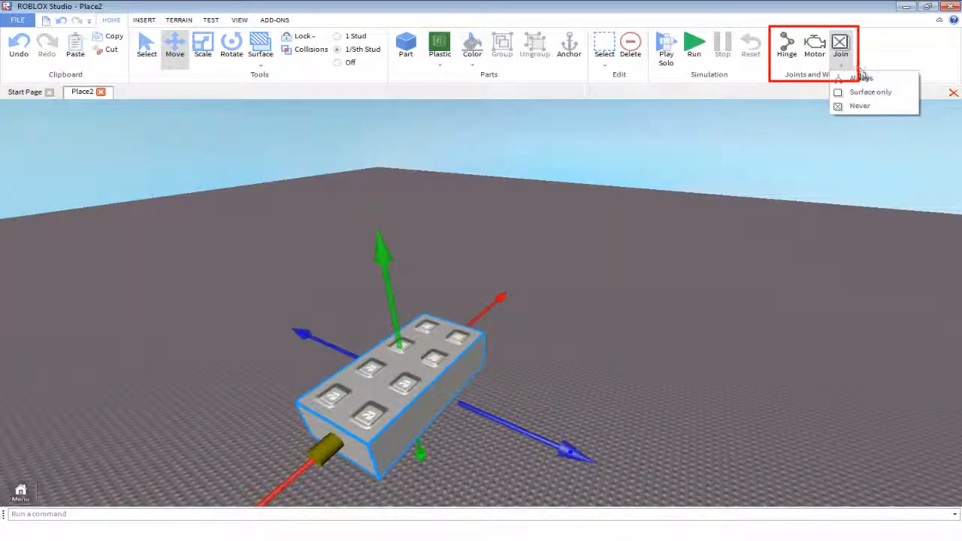
click(864, 78)
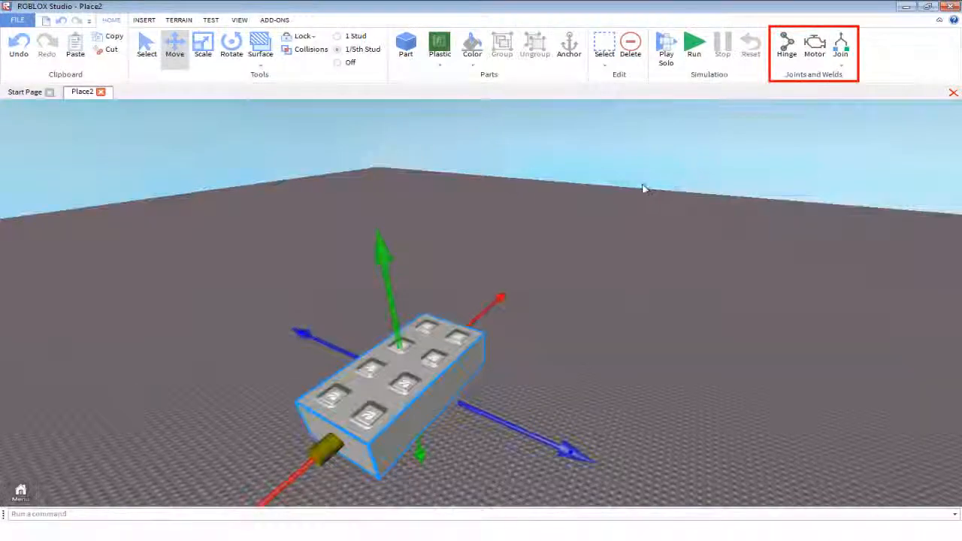
Apply the Smooth surface to the hinged end faces of both parts to remove the hinges.
right_drag(644, 188, 538, 244)
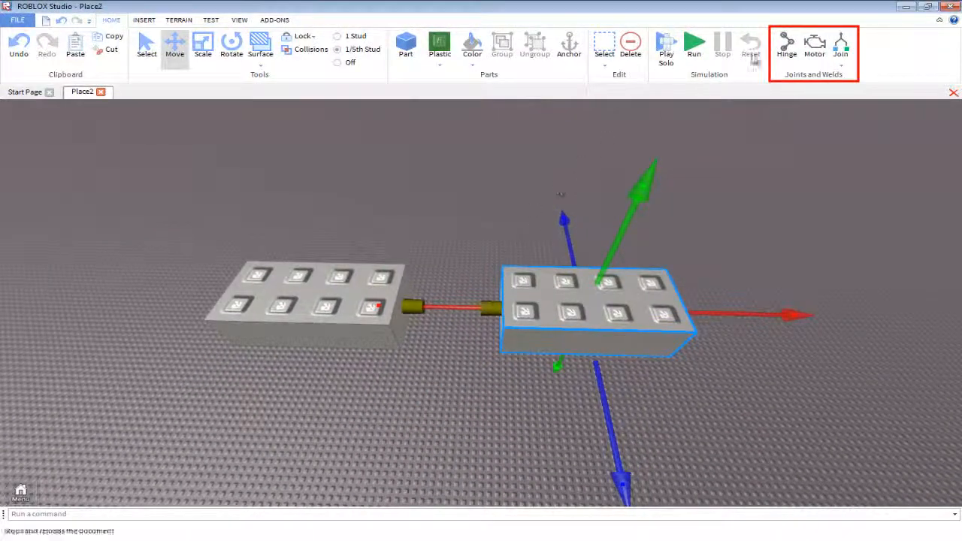
click(259, 66)
click(276, 92)
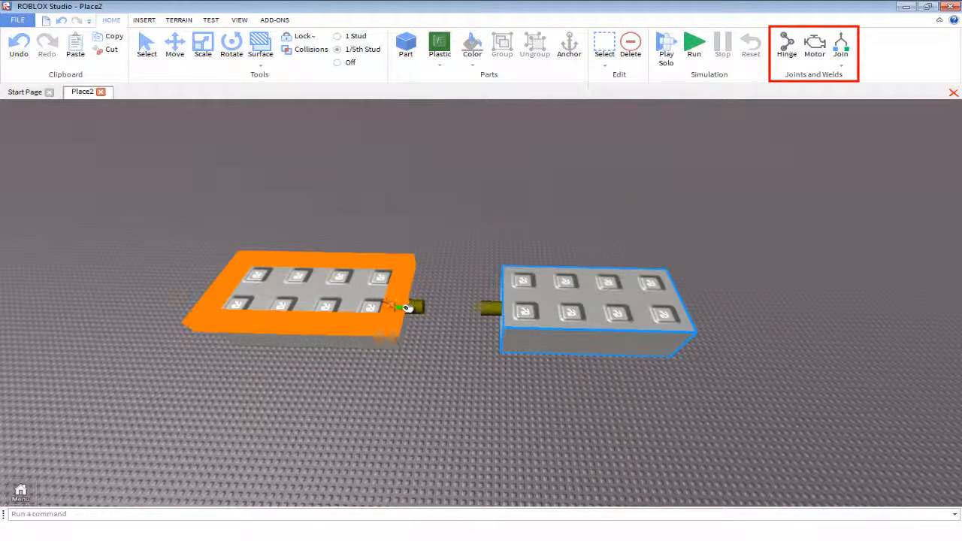
right_drag(414, 316, 508, 314)
click(576, 316)
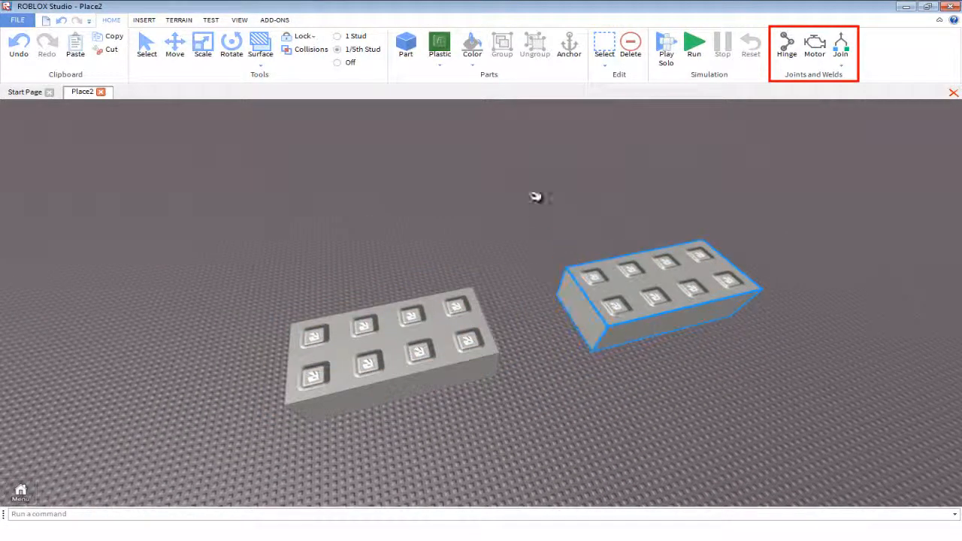
Move the separated part along its length until its end face meets the other part.
click(174, 46)
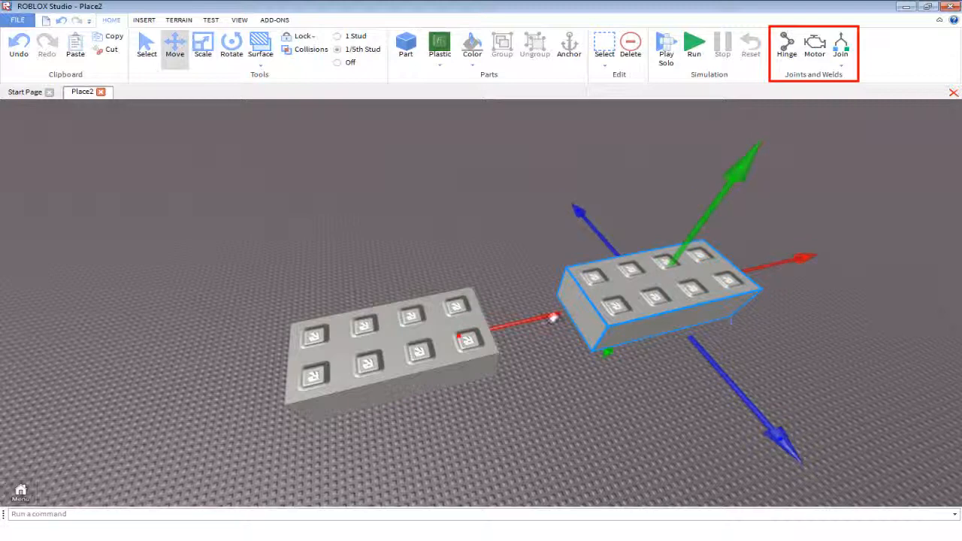
drag(552, 318, 445, 331)
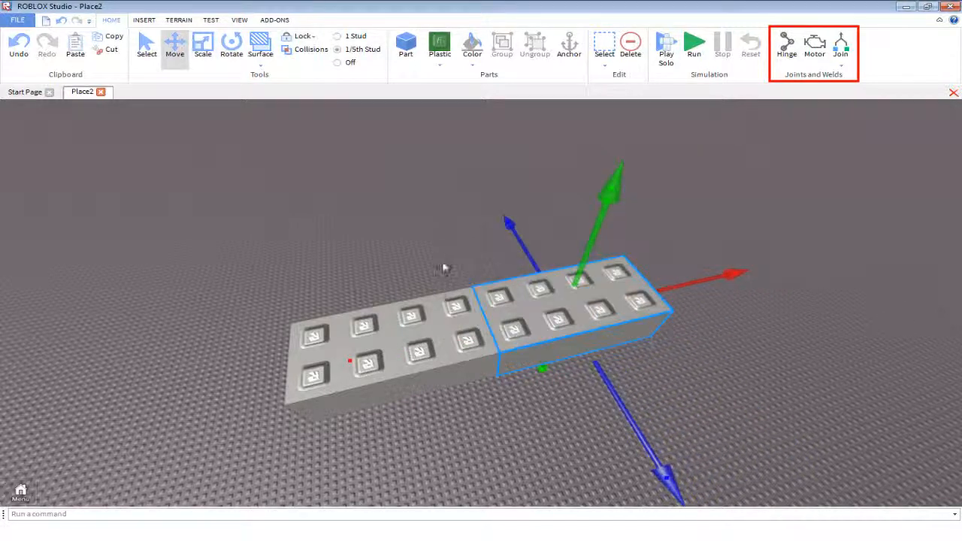
click(443, 268)
Run the simulation with Always joining, examine the two abutting parts from several angles, and reset it.
click(692, 56)
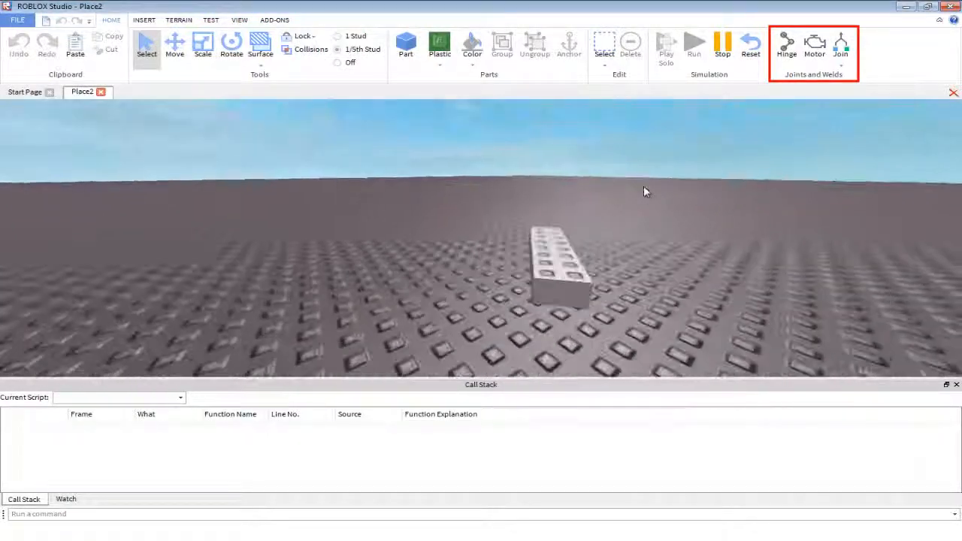
right_drag(644, 187, 644, 188)
click(840, 64)
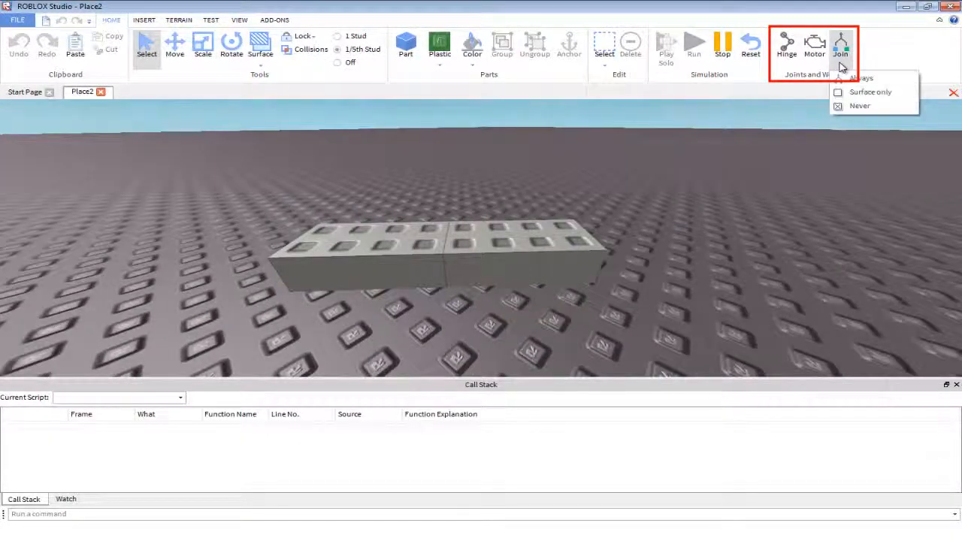
click(840, 66)
right_drag(766, 170, 703, 187)
scroll(766, 167, up, 4)
scroll(703, 188, down, 4)
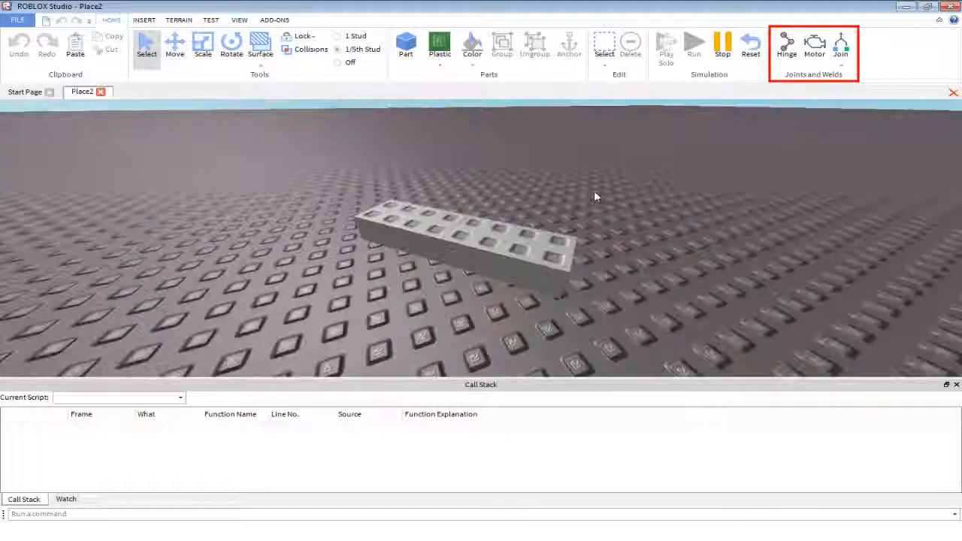
click(750, 46)
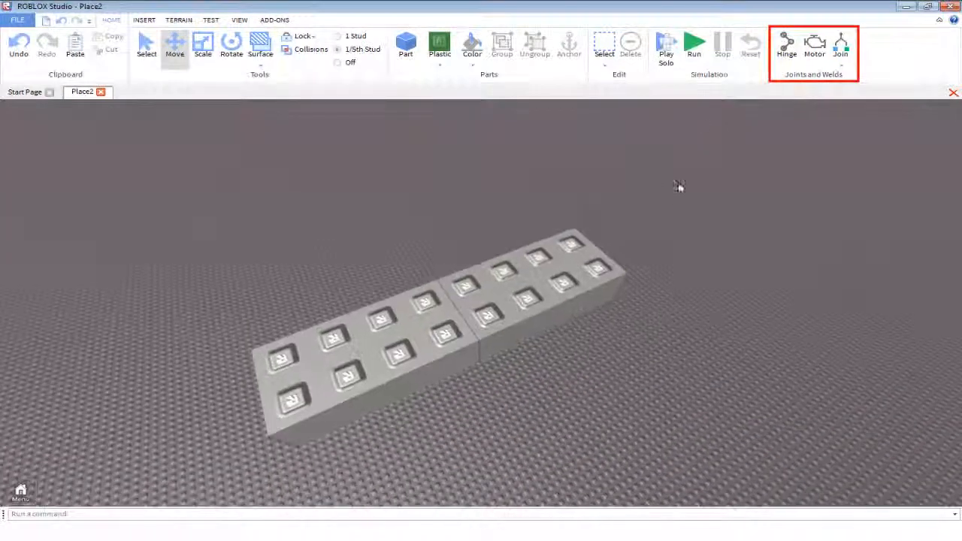
Slide one of the two abutting parts away along its length to leave a gap between the end faces.
right_drag(602, 281, 562, 287)
click(562, 287)
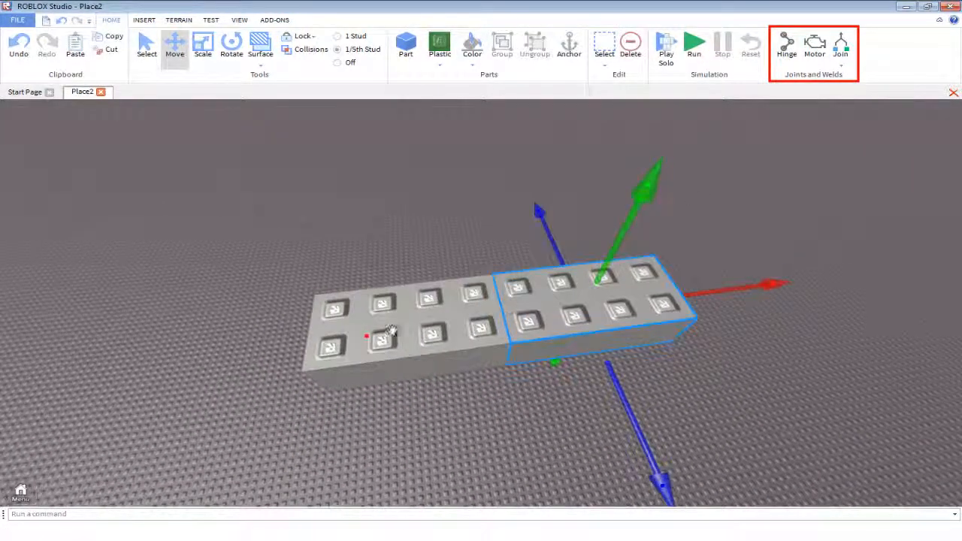
drag(376, 335, 439, 333)
right_drag(439, 334, 498, 299)
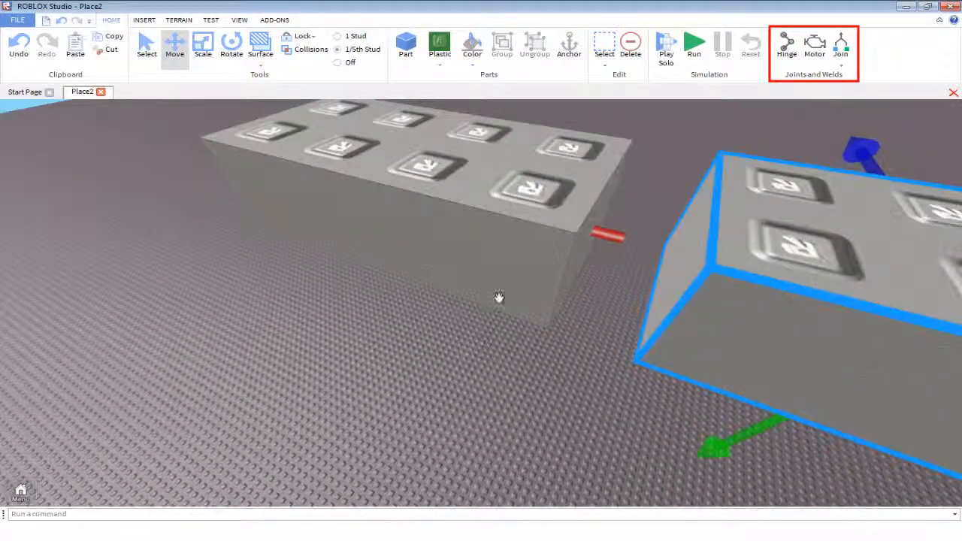
scroll(498, 298, down, 3)
Set the join mode to Surface only and slide the selected part back against the other part.
click(841, 65)
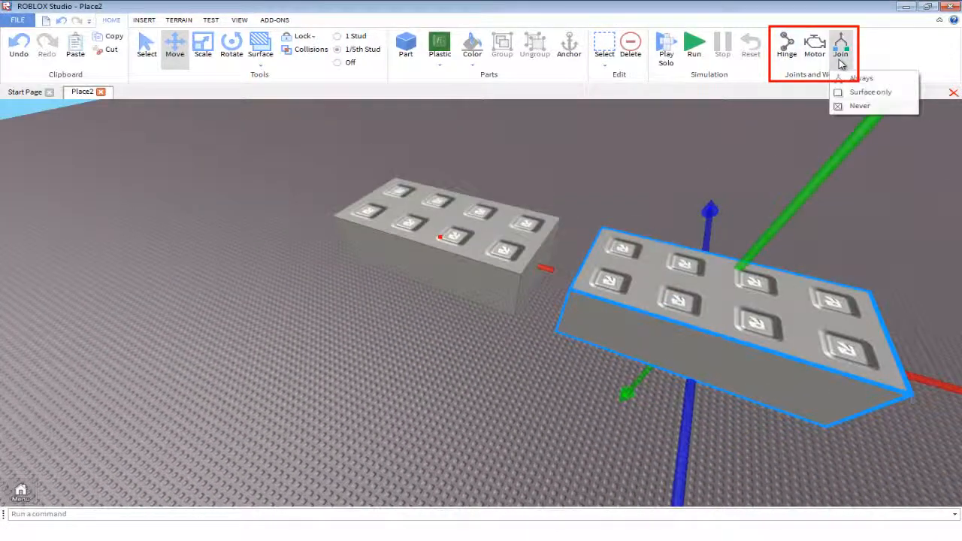
click(875, 98)
drag(517, 250, 548, 197)
Run the simulation to check how the smooth end faces behave with Surface only joining, and reset it.
click(692, 51)
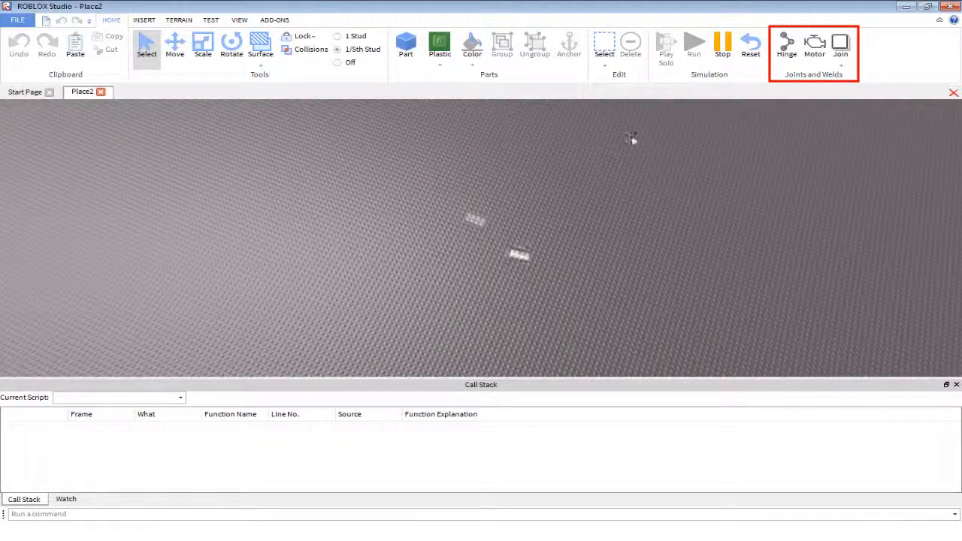
click(750, 50)
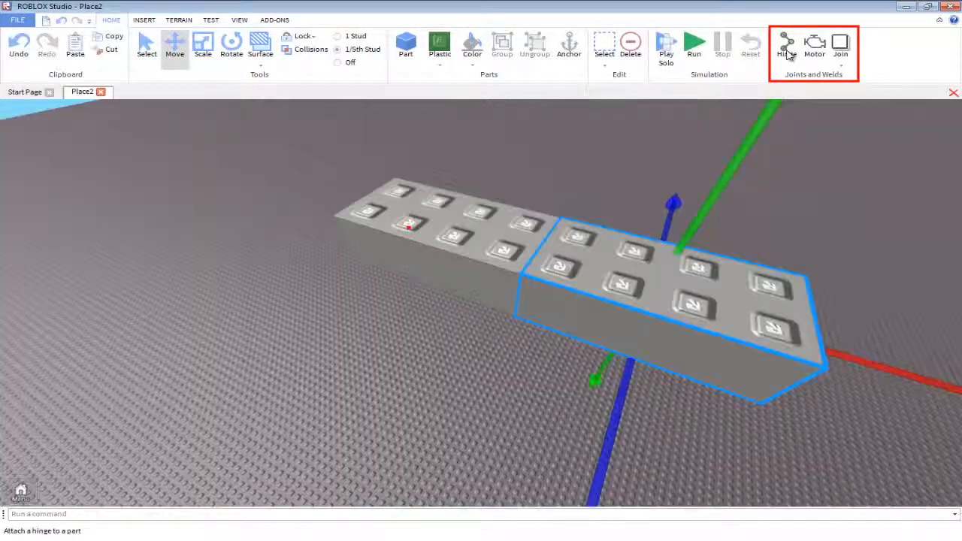
click(842, 65)
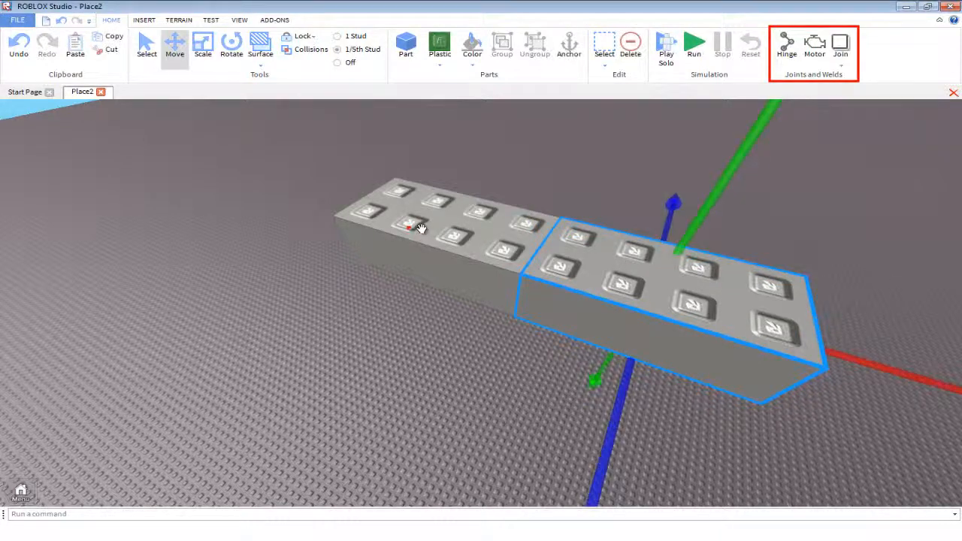
Slide the selected part away and attach a motor to the facing end face of the other part.
drag(420, 228, 512, 255)
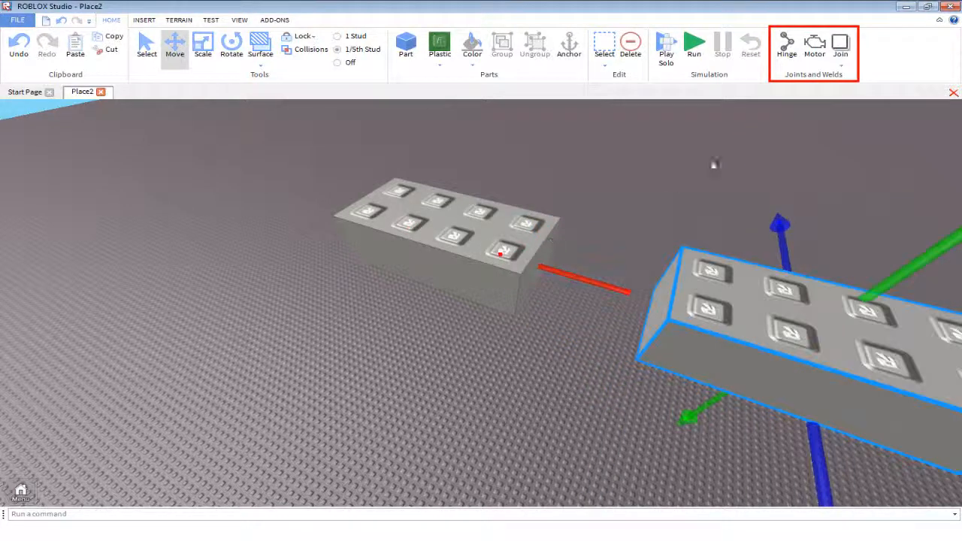
click(816, 66)
right_drag(557, 159, 419, 242)
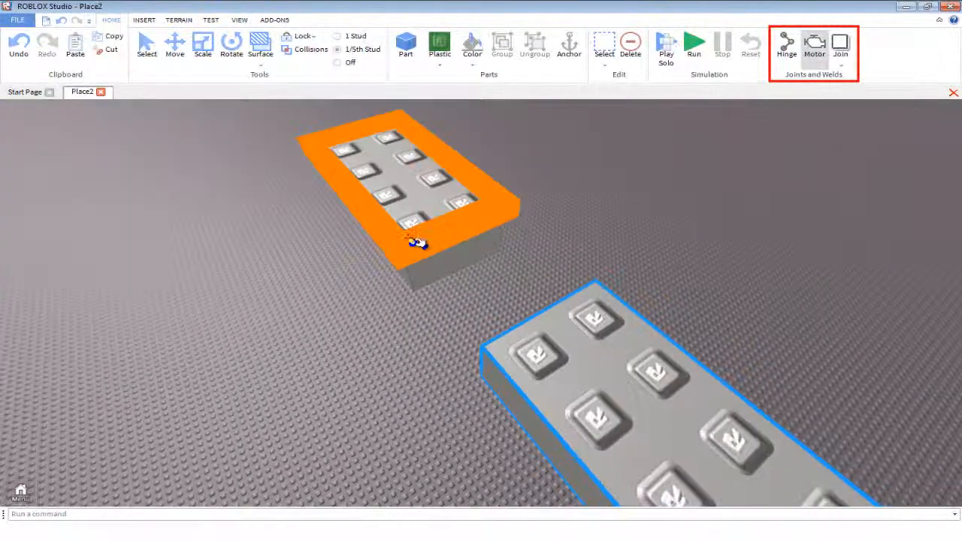
click(433, 259)
right_drag(550, 233, 488, 258)
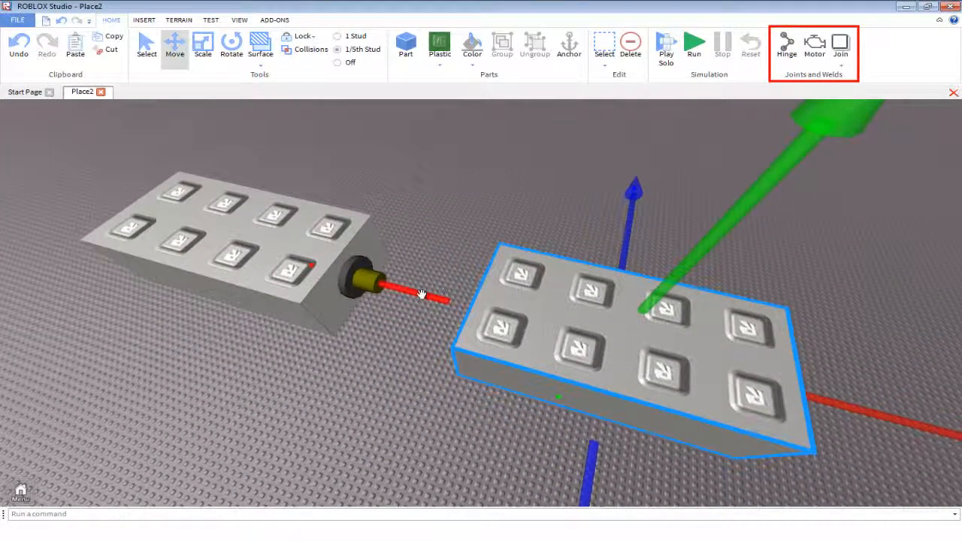
Slide the part without the motor back until it meets the motorised end face.
drag(420, 294, 294, 263)
click(288, 271)
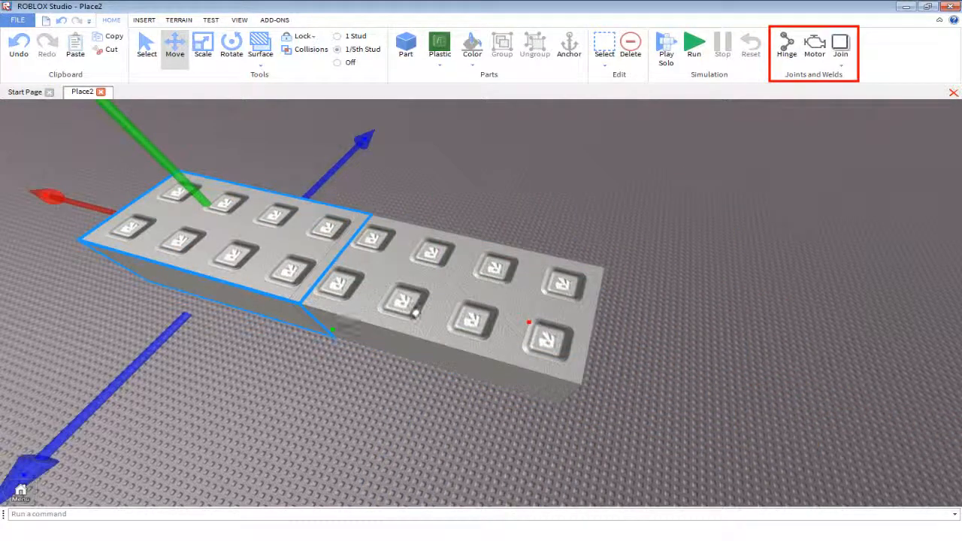
click(416, 313)
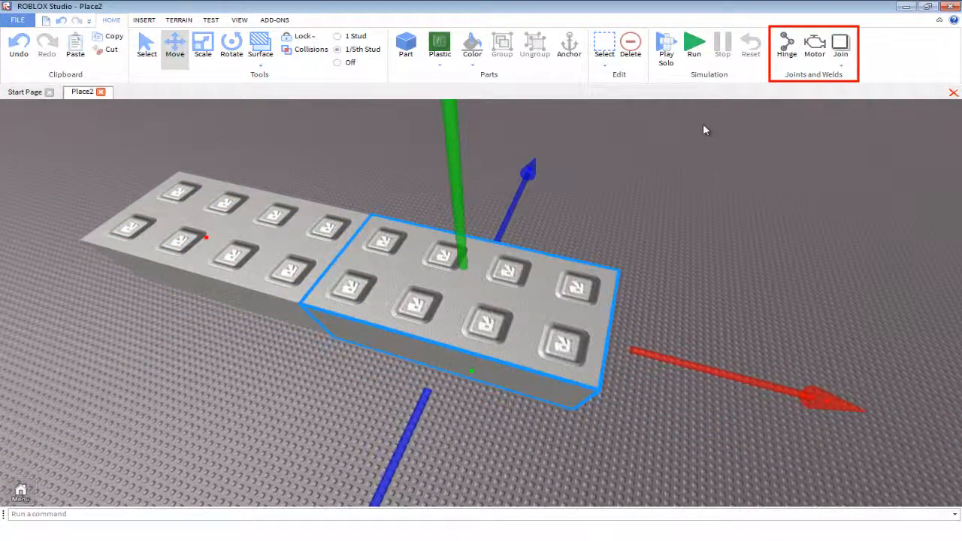
Run the simulation to watch the motor act on the two joined parts, and reset it.
click(697, 54)
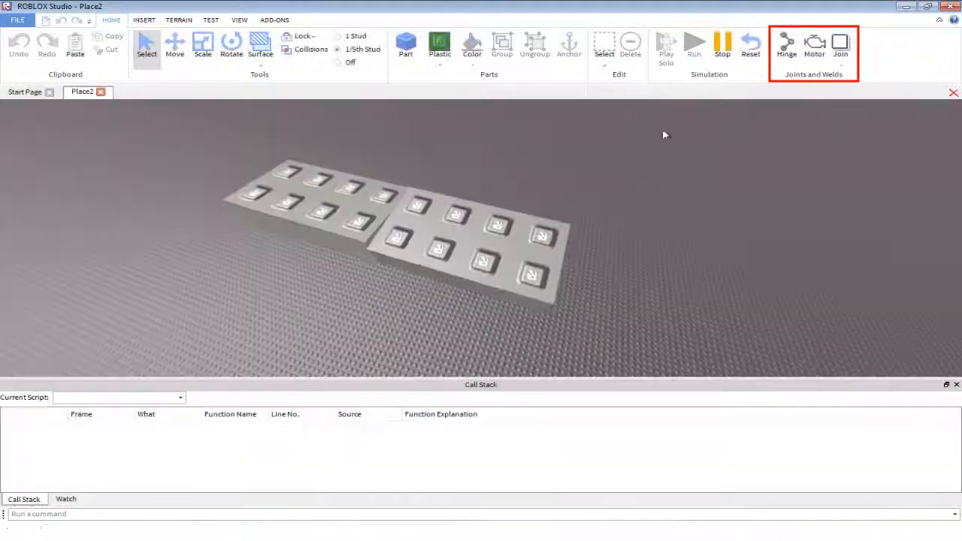
scroll(652, 141, down, 4)
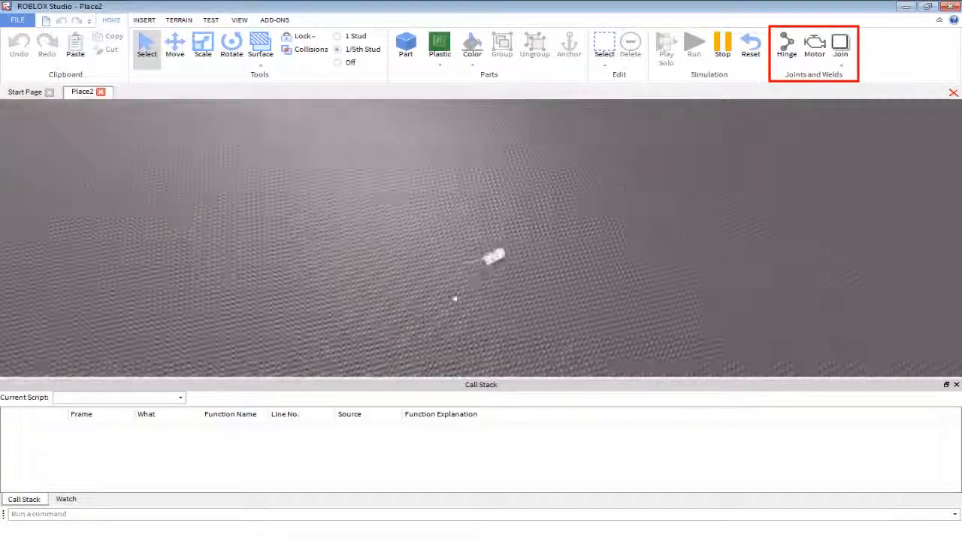
scroll(493, 273, down, 3)
scroll(494, 273, up, 5)
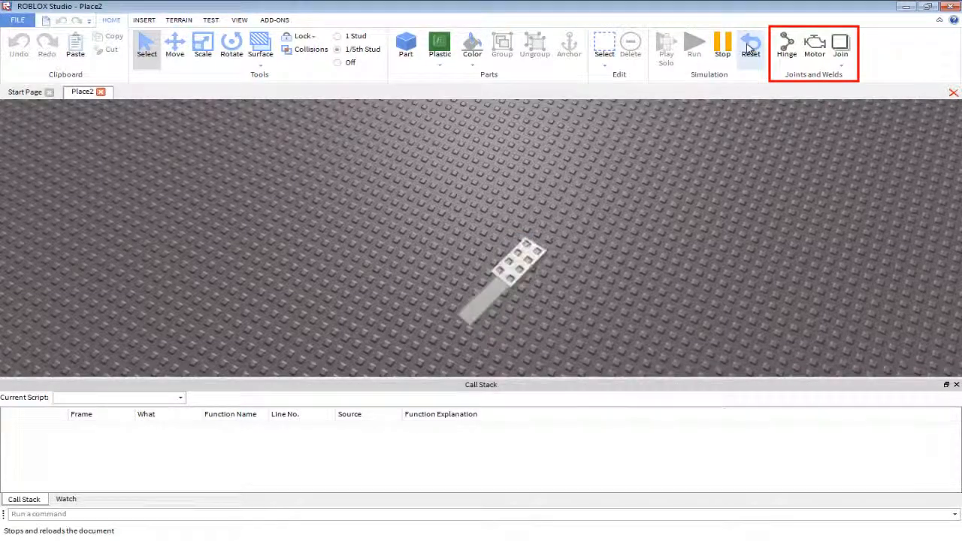
click(750, 46)
Delete one of the two abutting parts from the baseplate.
click(521, 271)
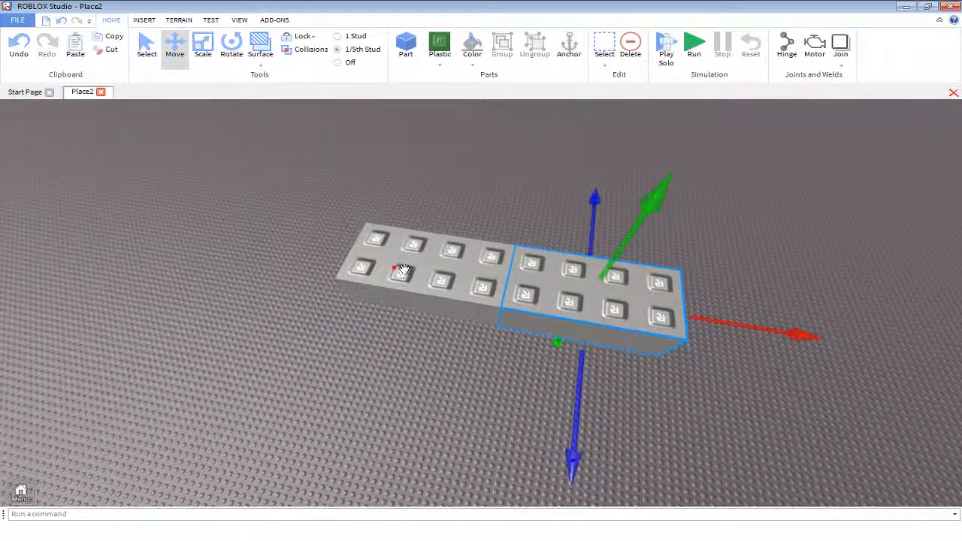
click(475, 296)
key(Delete)
right_drag(498, 285, 571, 154)
scroll(212, 23, up, 4)
scroll(77, 28, down, 6)
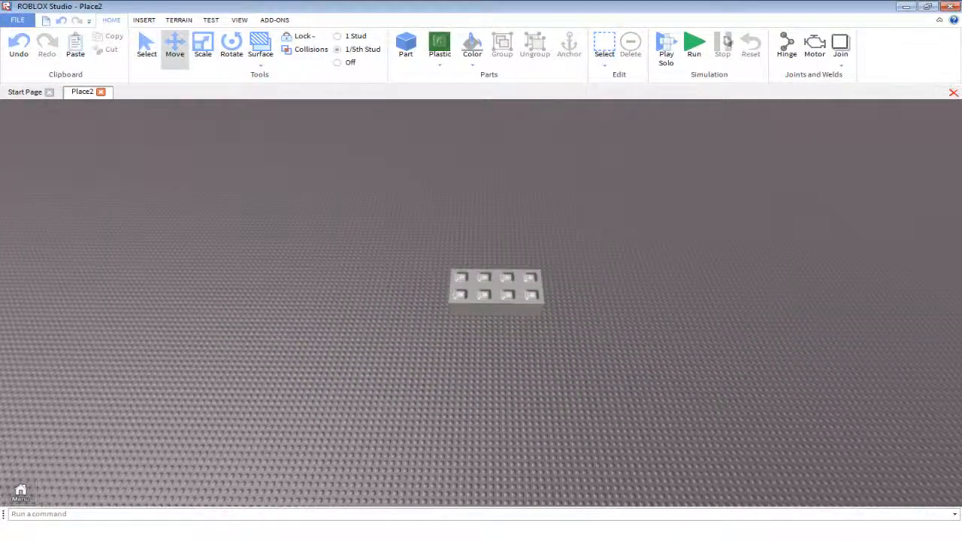
Bring up the Insert tools and delete the remaining part from the baseplate.
click(142, 21)
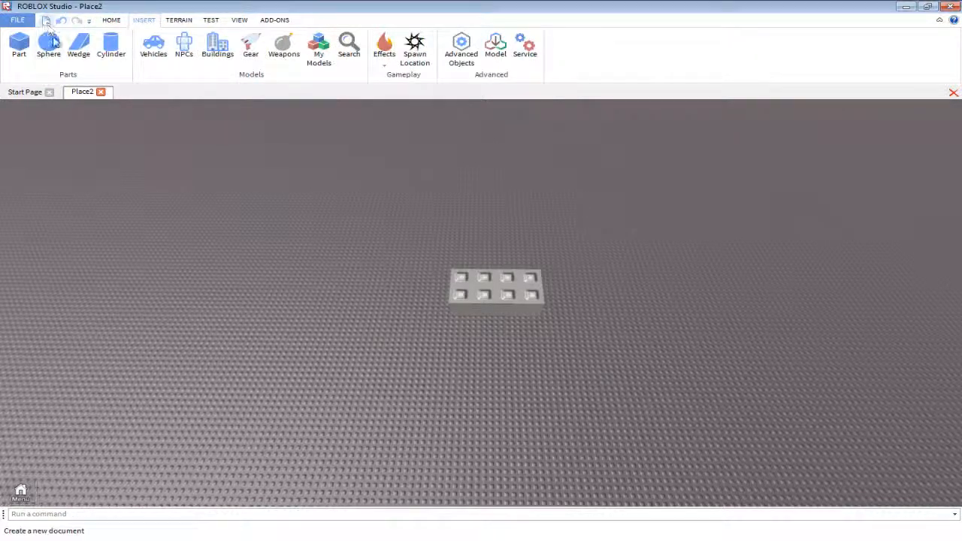
right_drag(292, 124, 306, 129)
scroll(375, 150, up, 2)
click(451, 169)
key(Delete)
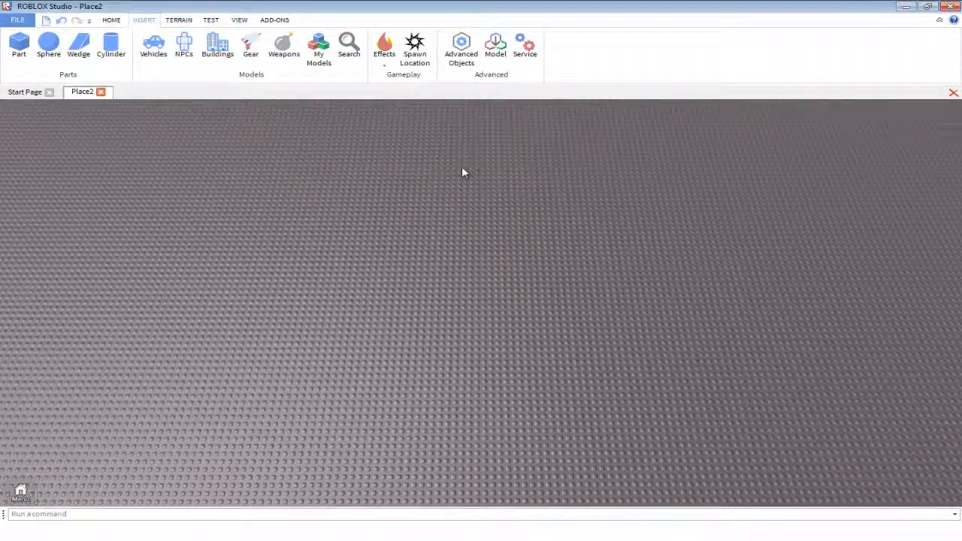
Insert a part, a sphere, a wedge and a cylinder onto the empty baseplate.
right_drag(462, 168, 288, 180)
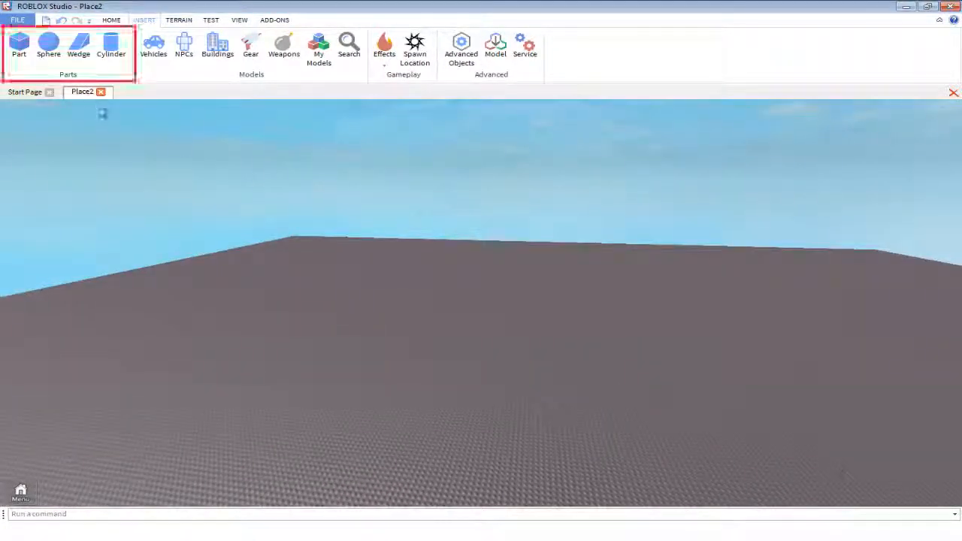
click(24, 60)
click(51, 57)
click(80, 58)
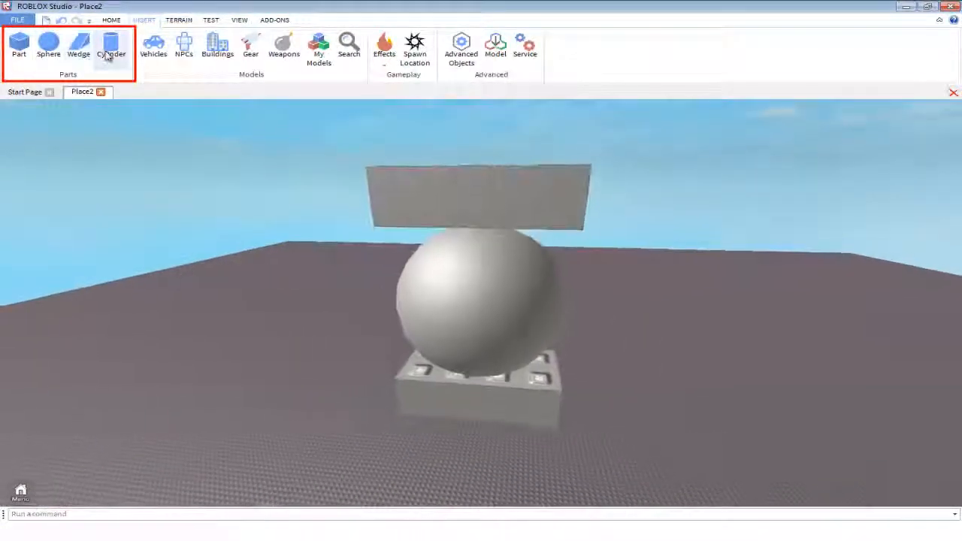
click(108, 57)
Select the whole stack of four inserted shapes and delete it.
scroll(232, 148, down, 5)
drag(301, 188, 583, 473)
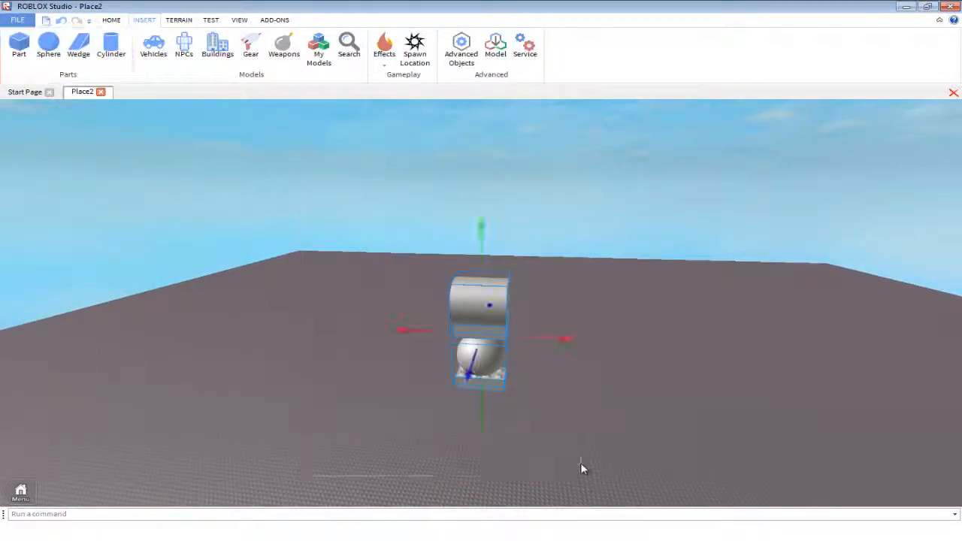
key(Delete)
right_drag(389, 278, 387, 308)
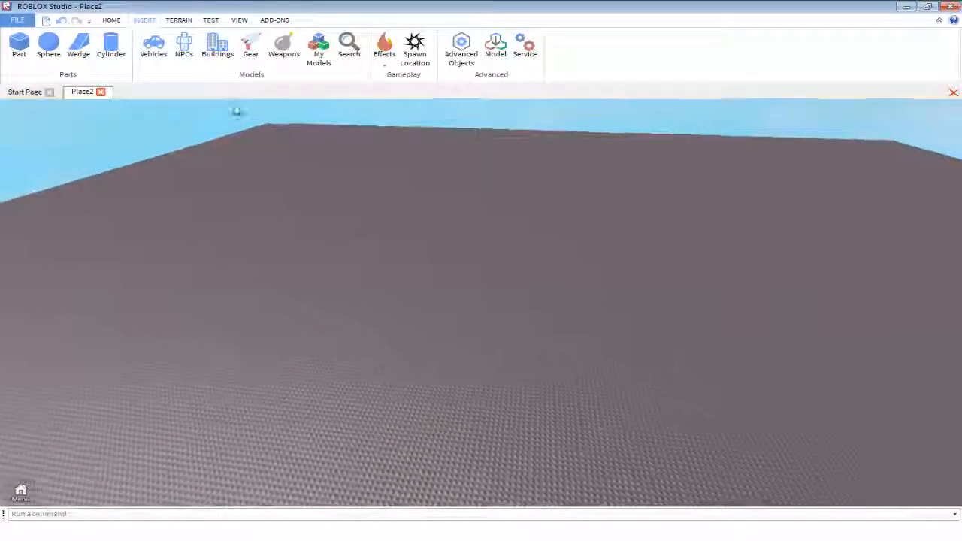
Browse the ready-made vehicle models, loading more results twice, and return to the start of the list.
click(154, 45)
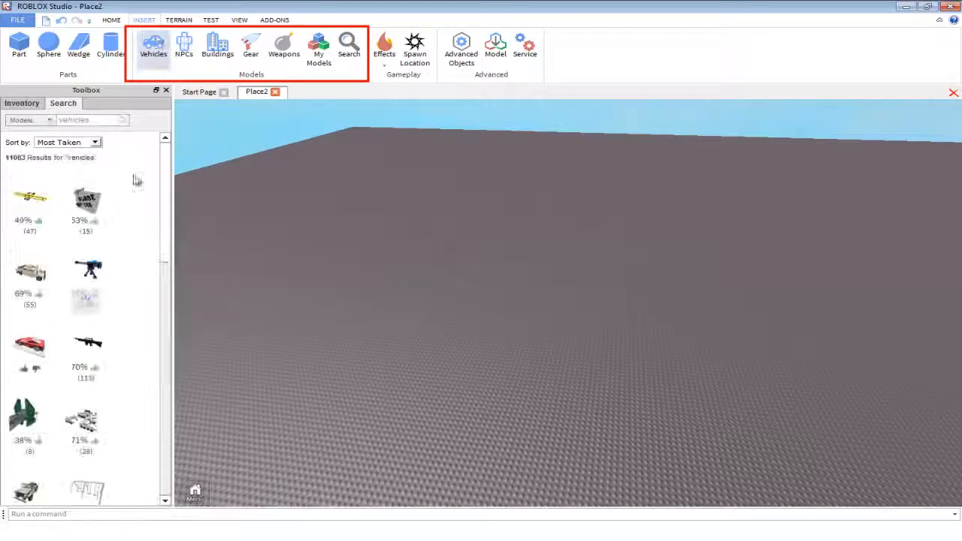
scroll(118, 198, down, 4)
scroll(118, 198, down, 8)
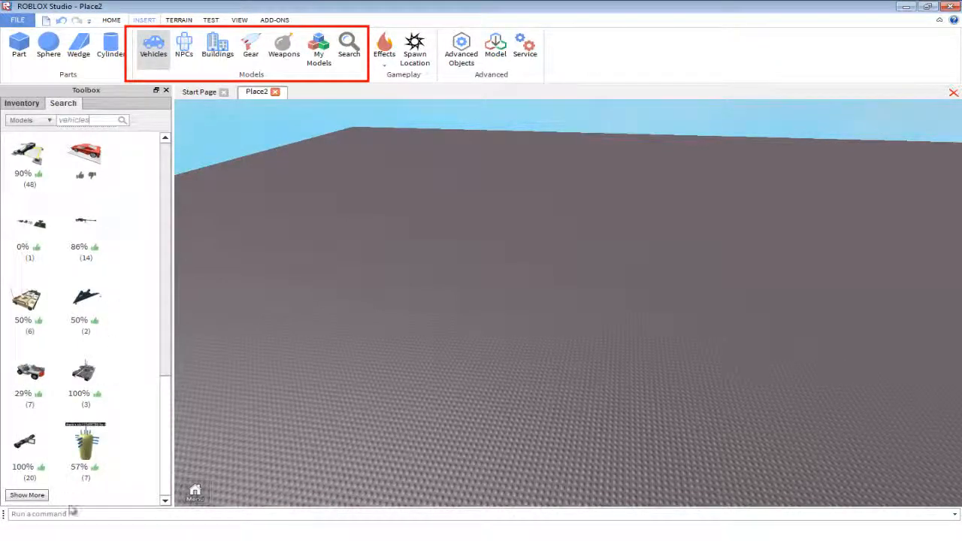
click(43, 495)
scroll(60, 460, down, 5)
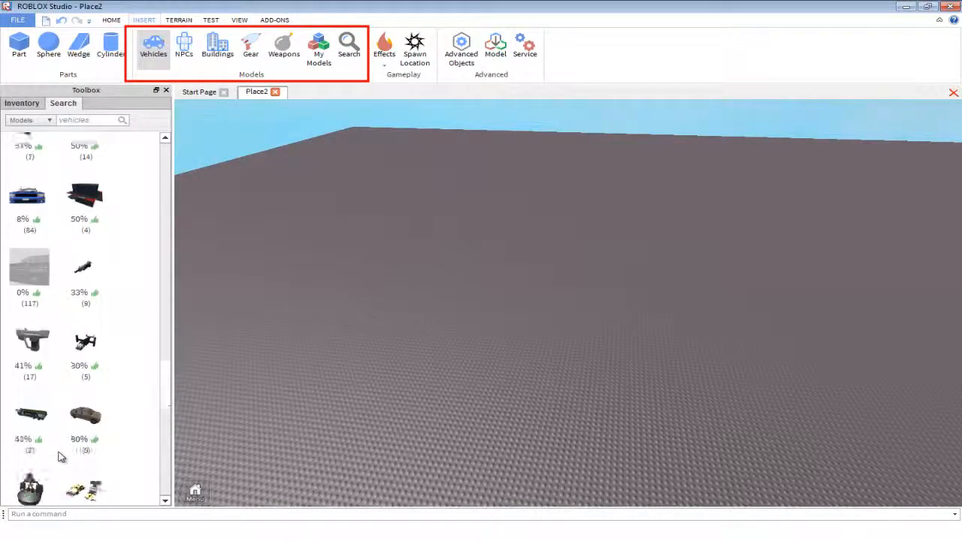
click(46, 494)
scroll(103, 403, down, 4)
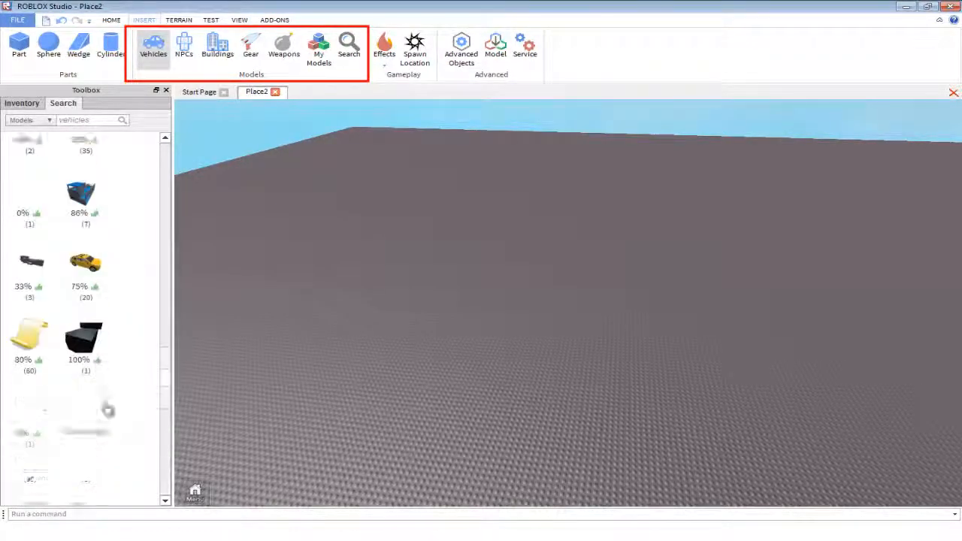
drag(167, 397, 182, 134)
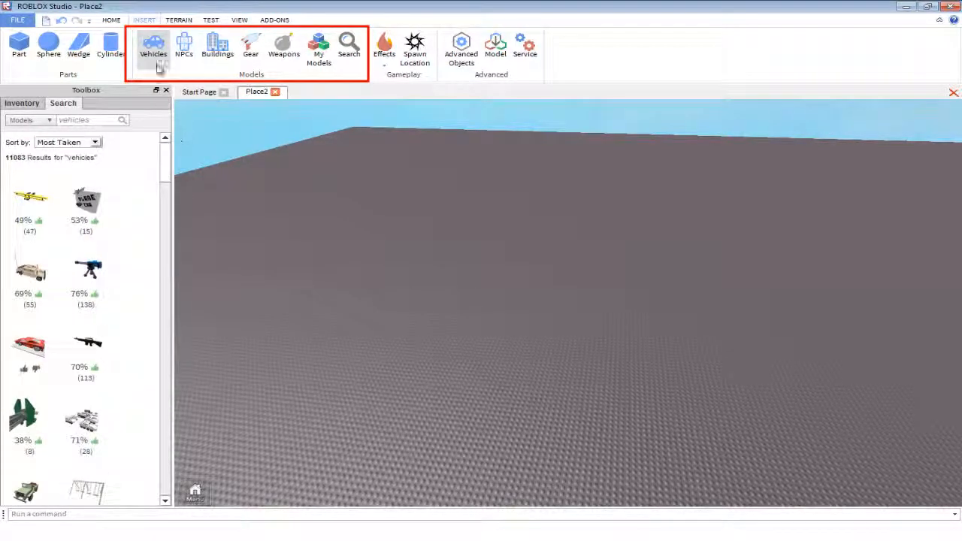
Show the ready-made NPC models and browse through them.
click(182, 52)
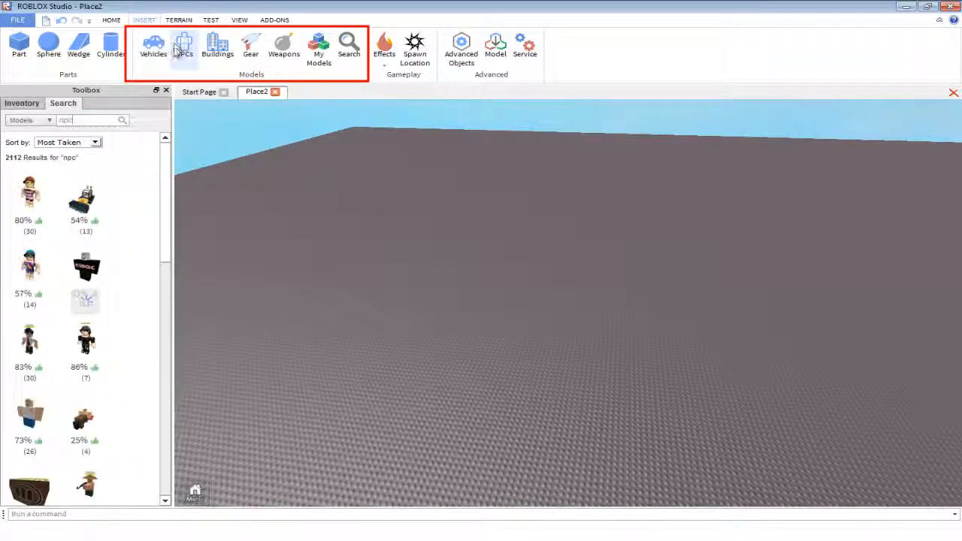
scroll(125, 177, down, 8)
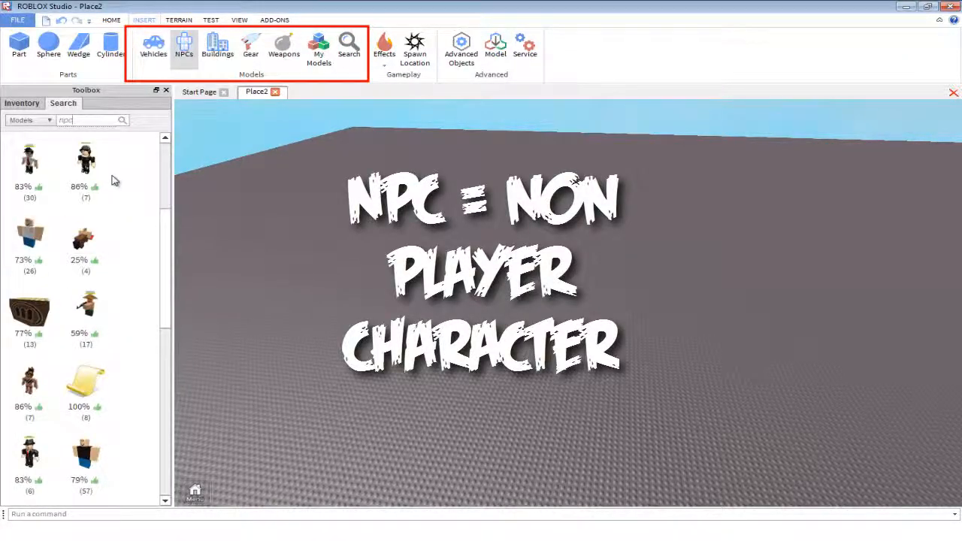
Browse further down the ready-made NPC models and return to the start of the list.
scroll(109, 208, down, 5)
scroll(123, 209, up, 12)
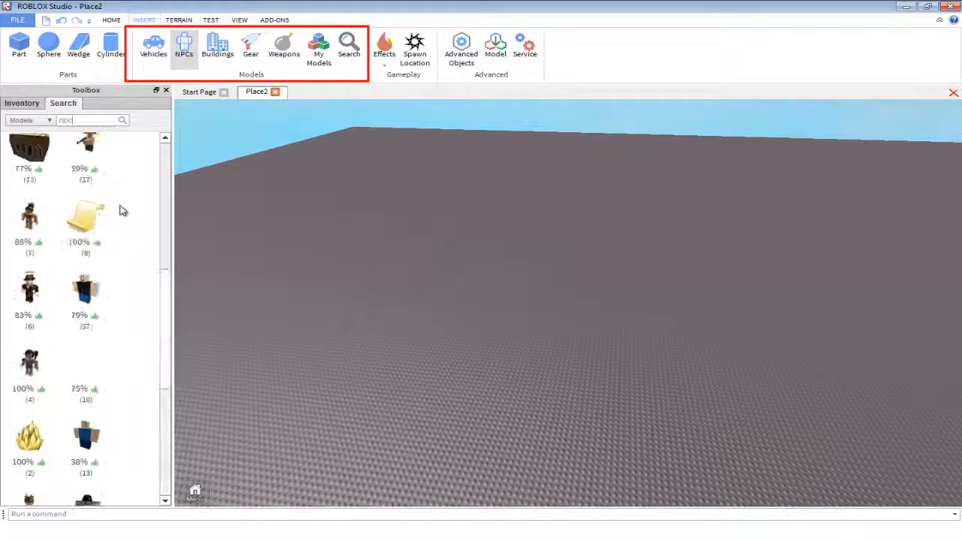
scroll(123, 210, up, 2)
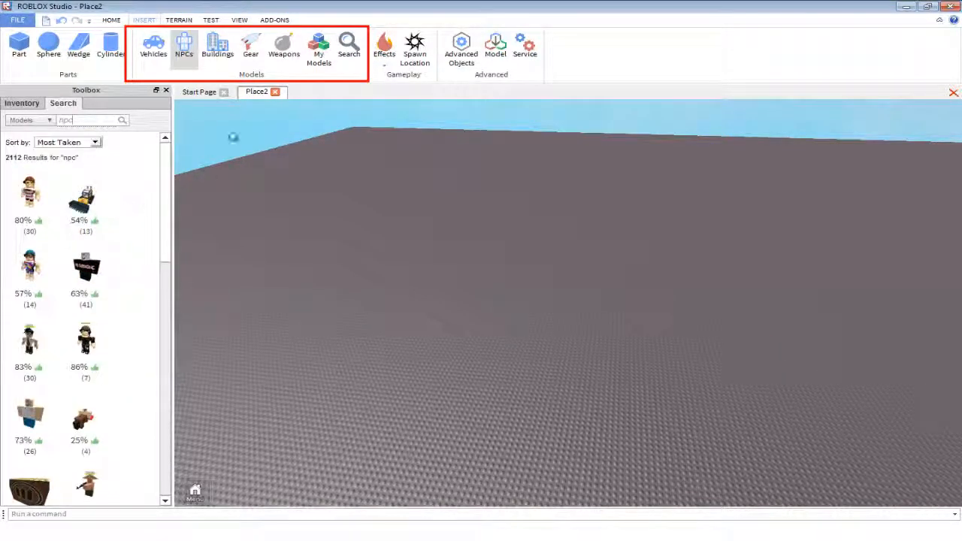
Show the ready-made building models, and look through the gear models.
click(223, 61)
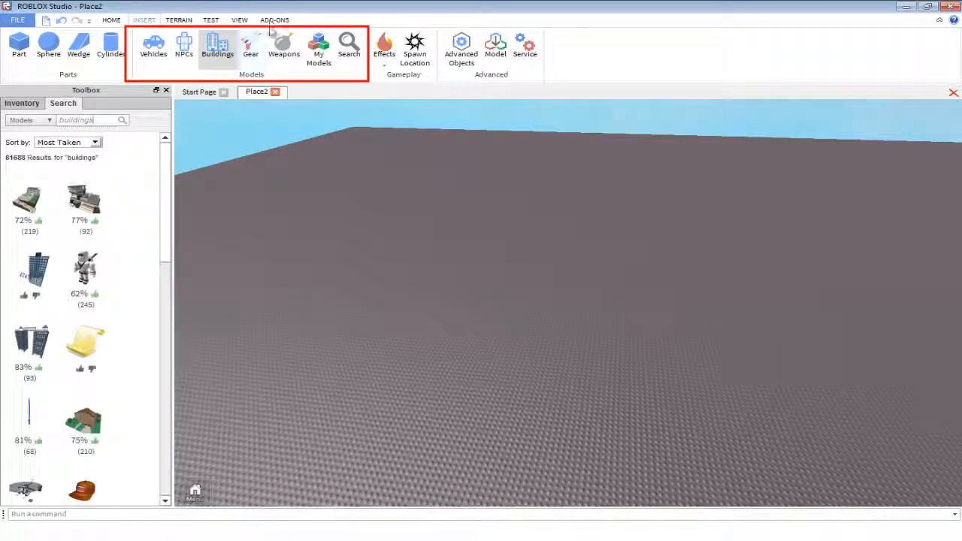
click(250, 47)
scroll(92, 240, down, 2)
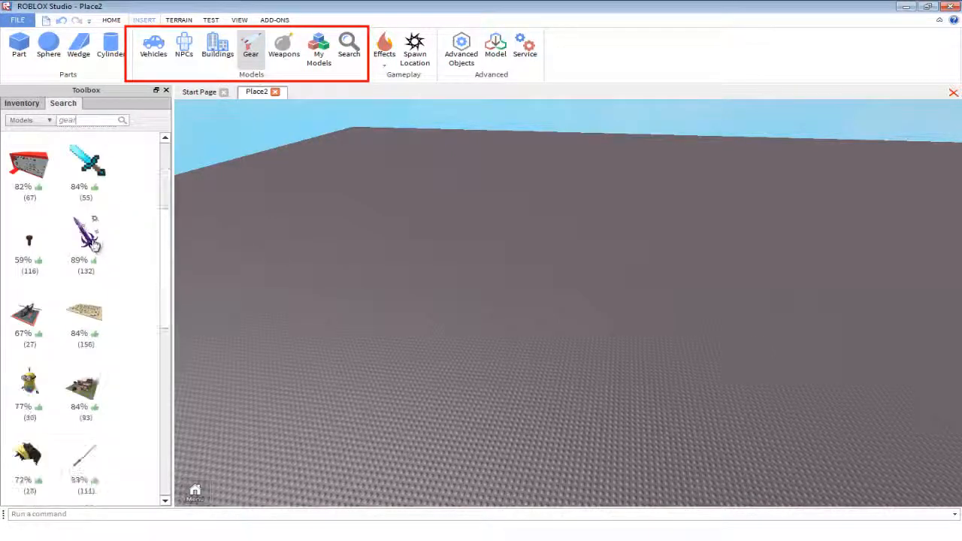
scroll(94, 241, down, 1)
Show the weapon models, and browse through your own models in the inventory.
click(283, 49)
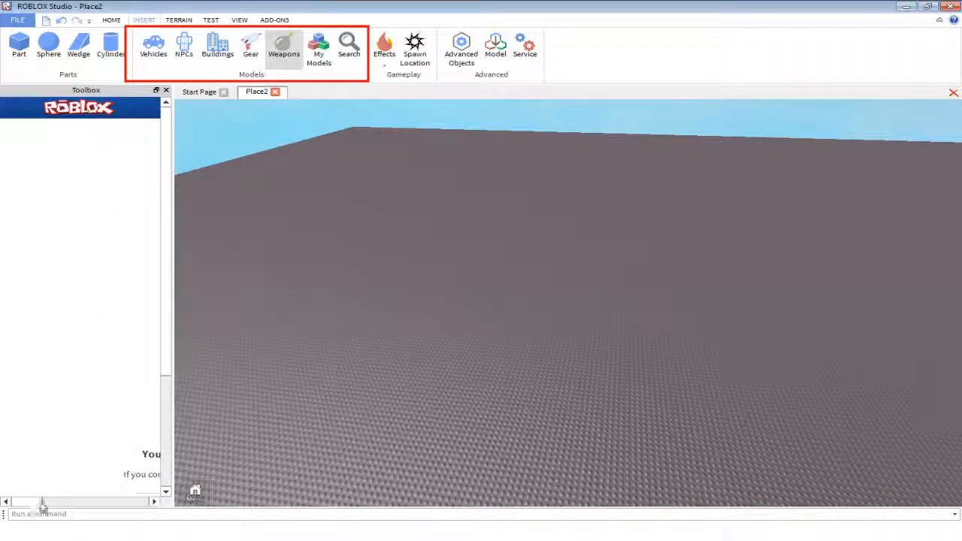
mouse_move(23, 503)
mouse_down()
mouse_move(120, 488)
mouse_move(88, 479)
mouse_move(18, 487)
mouse_up()
click(316, 66)
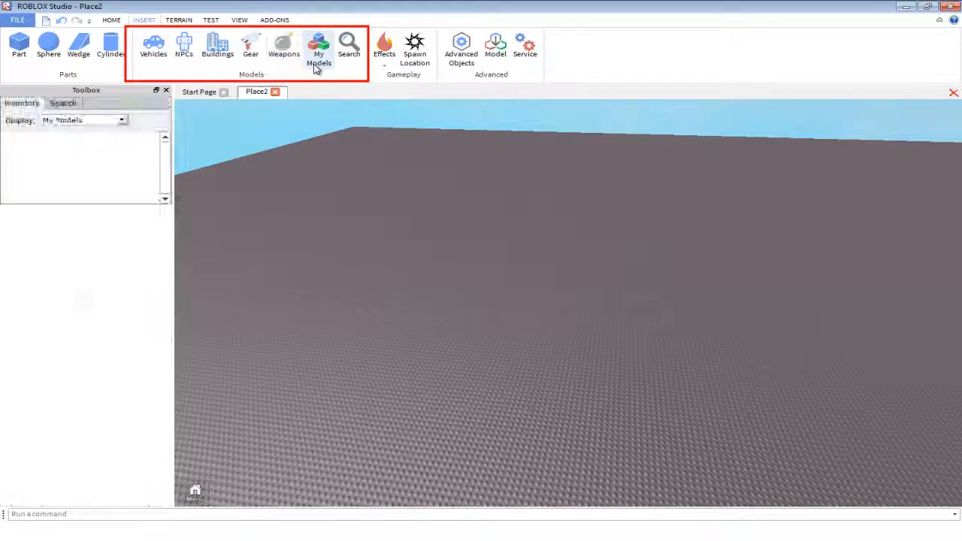
scroll(96, 162, down, 5)
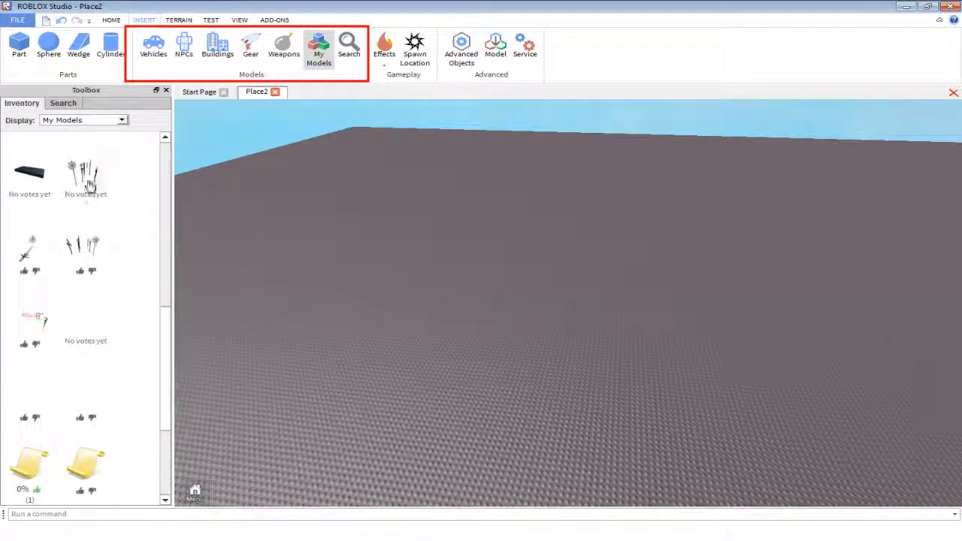
scroll(85, 274, up, 2)
scroll(82, 319, up, 5)
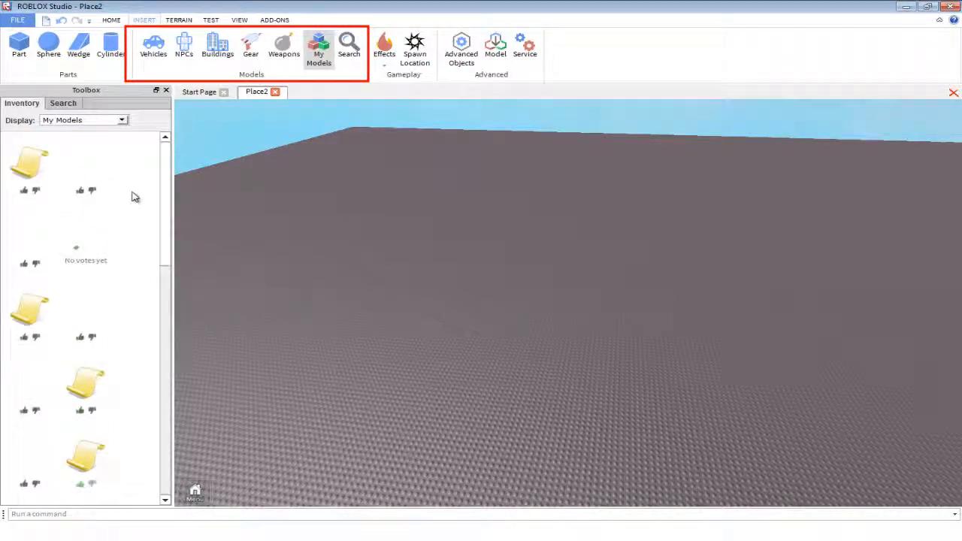
Browse the general model search without a keyword, and show the recent models in the inventory.
click(350, 45)
scroll(90, 218, down, 2)
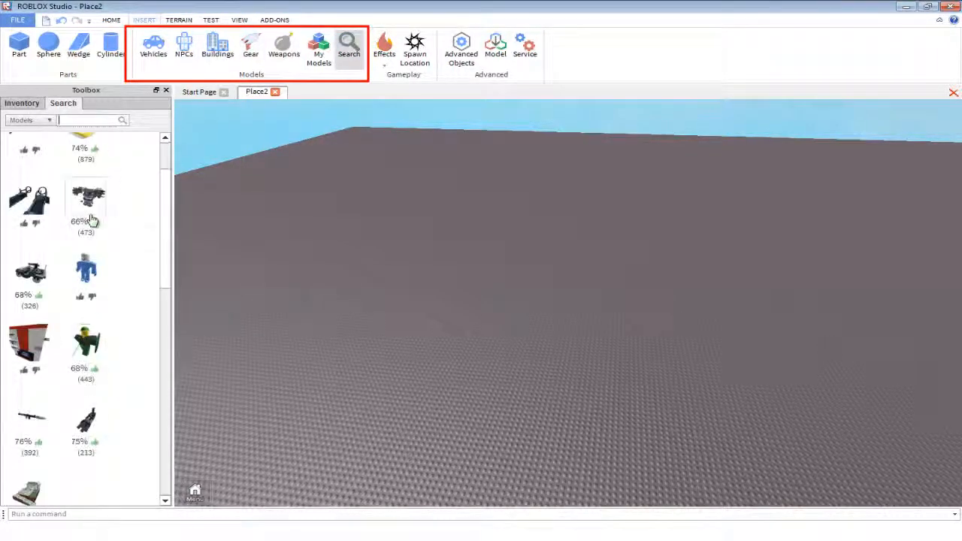
scroll(90, 217, down, 10)
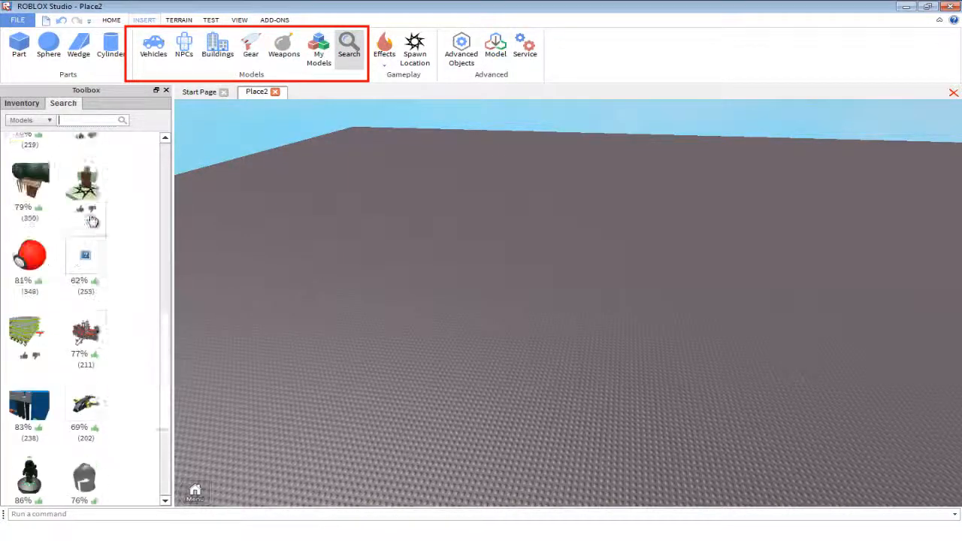
scroll(90, 220, up, 10)
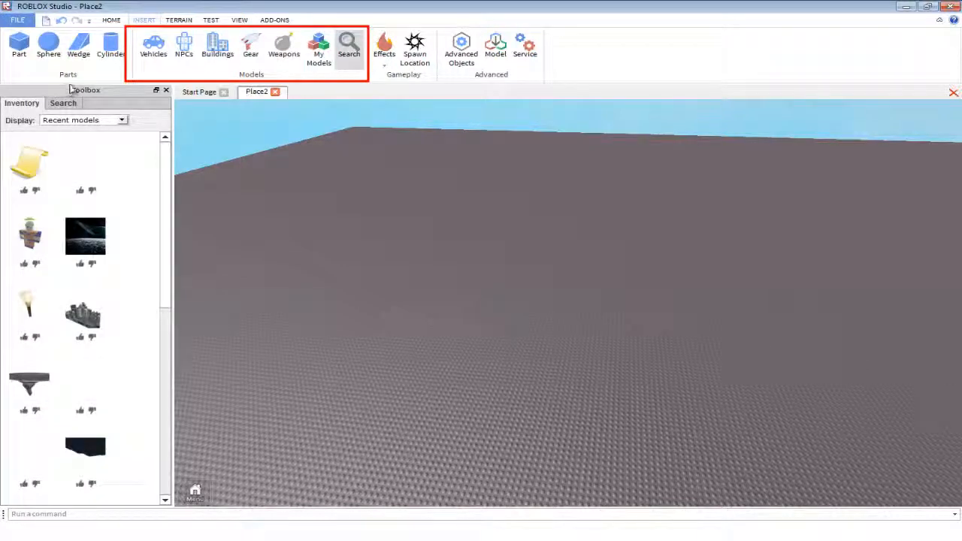
scroll(453, 131, down, 3)
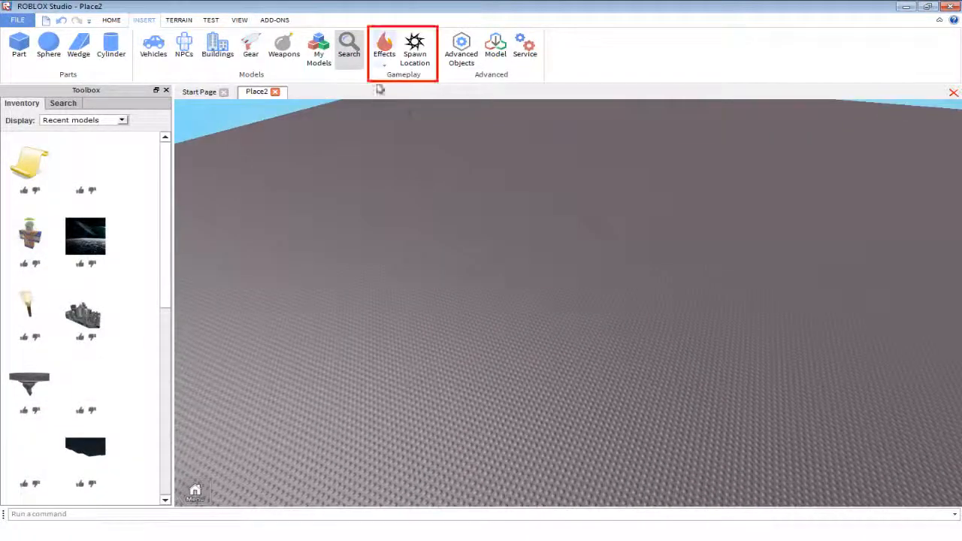
Set off an Explosion effect on the baseplate and try to add a Fire effect with no part selected.
click(385, 54)
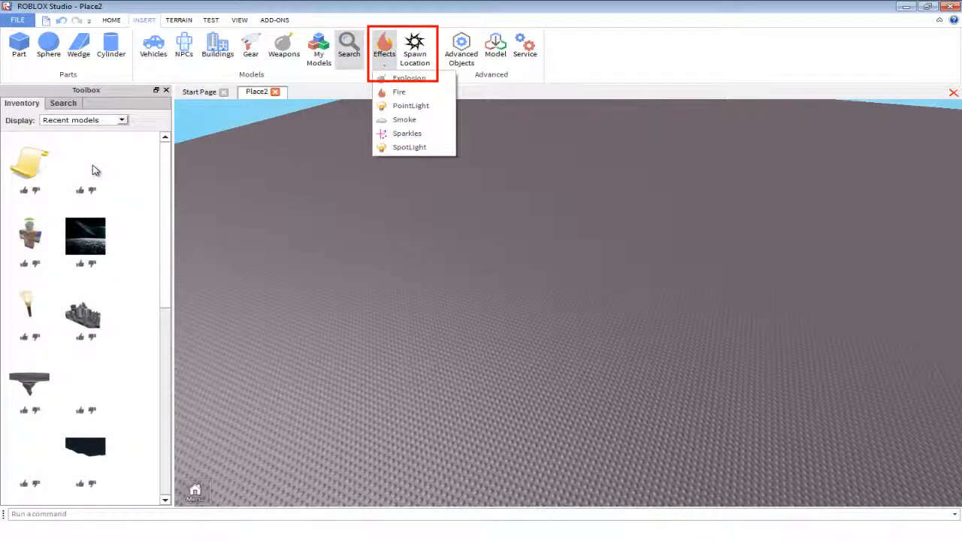
click(412, 83)
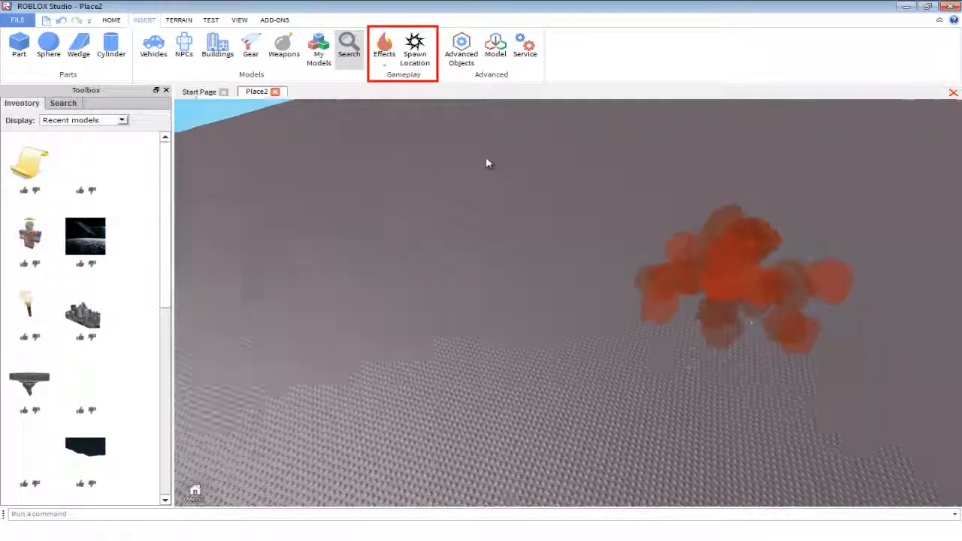
click(384, 60)
click(404, 93)
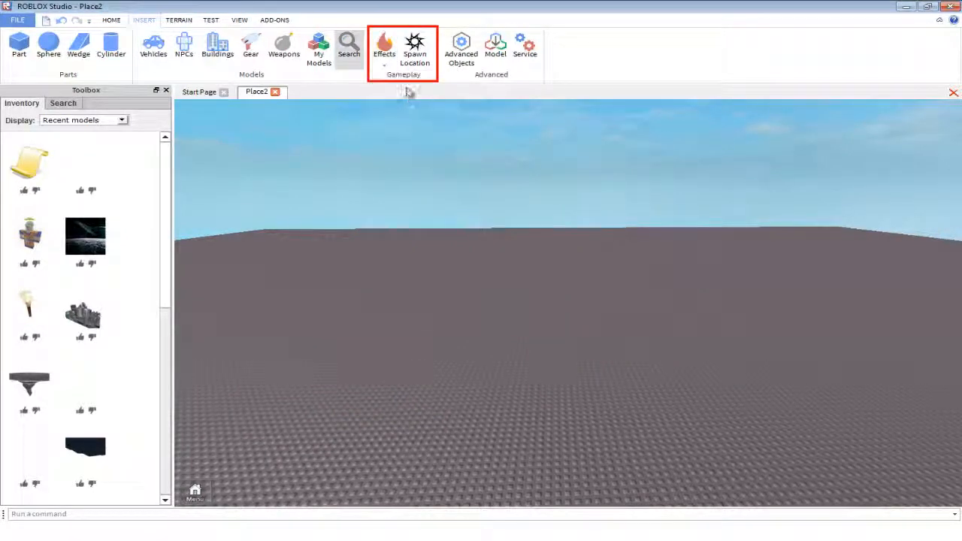
Insert a part on the baseplate and apply the Fire effect to it.
right_drag(342, 213, 423, 225)
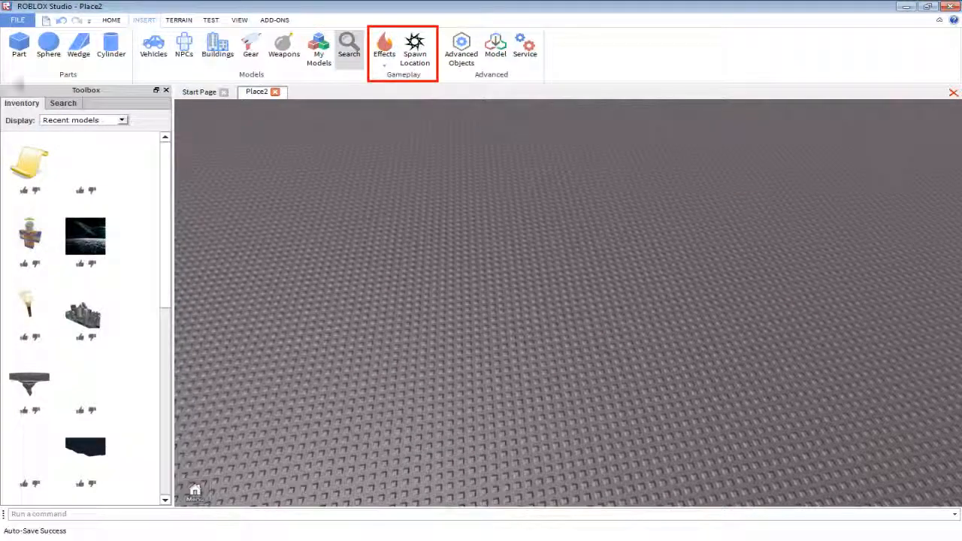
click(25, 67)
click(501, 243)
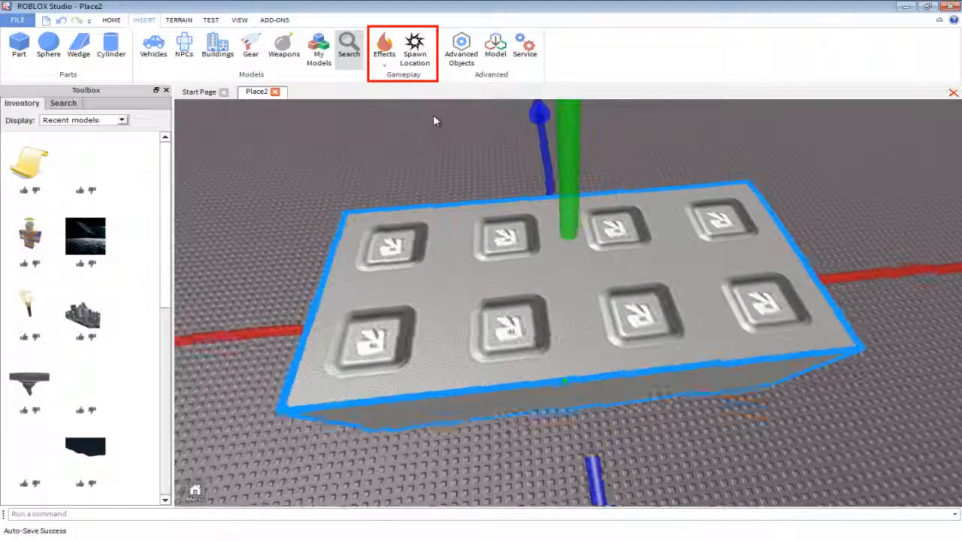
scroll(432, 115, down, 5)
click(387, 65)
click(400, 92)
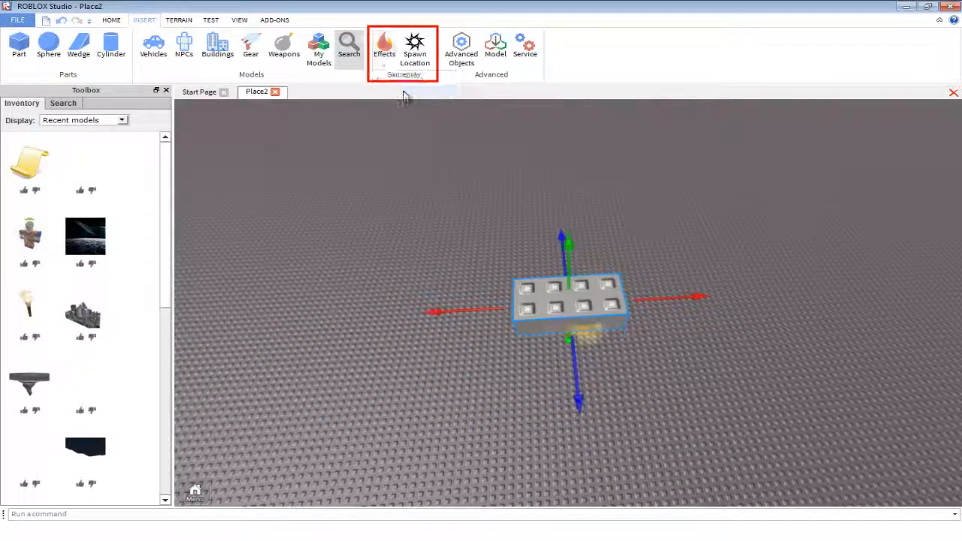
scroll(569, 200, up, 10)
scroll(569, 198, down, 10)
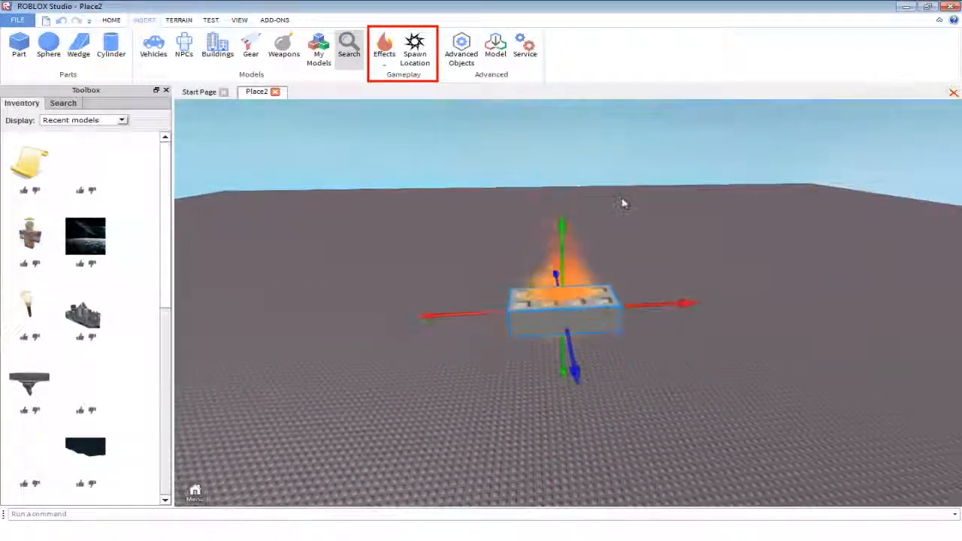
click(533, 342)
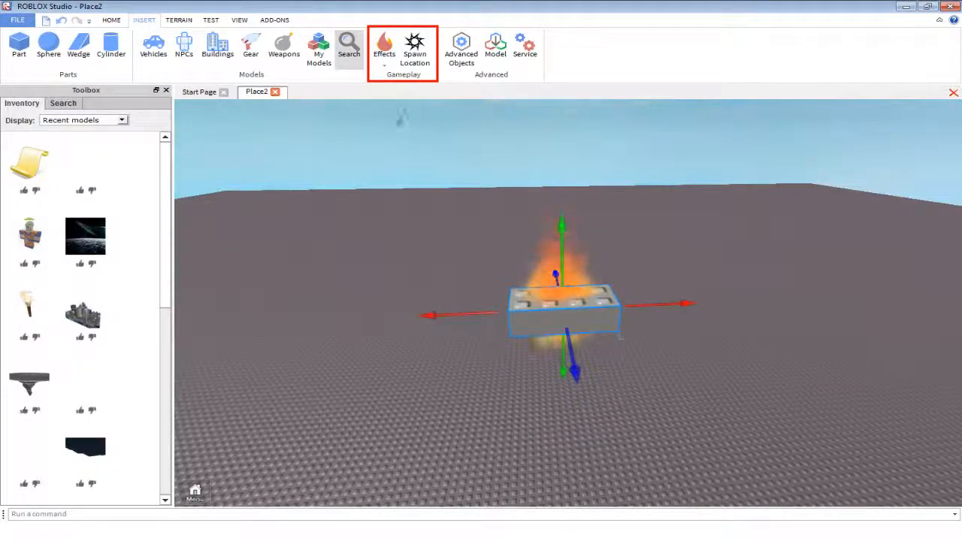
Add a PointLight effect to the burning part and view its glow from several distances.
click(385, 65)
click(396, 103)
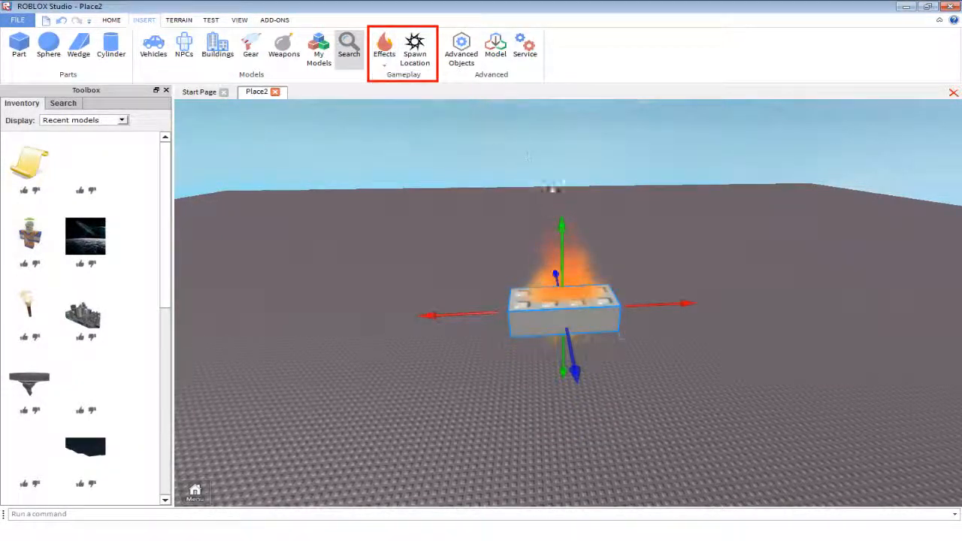
drag(552, 370, 536, 398)
scroll(537, 399, up, 8)
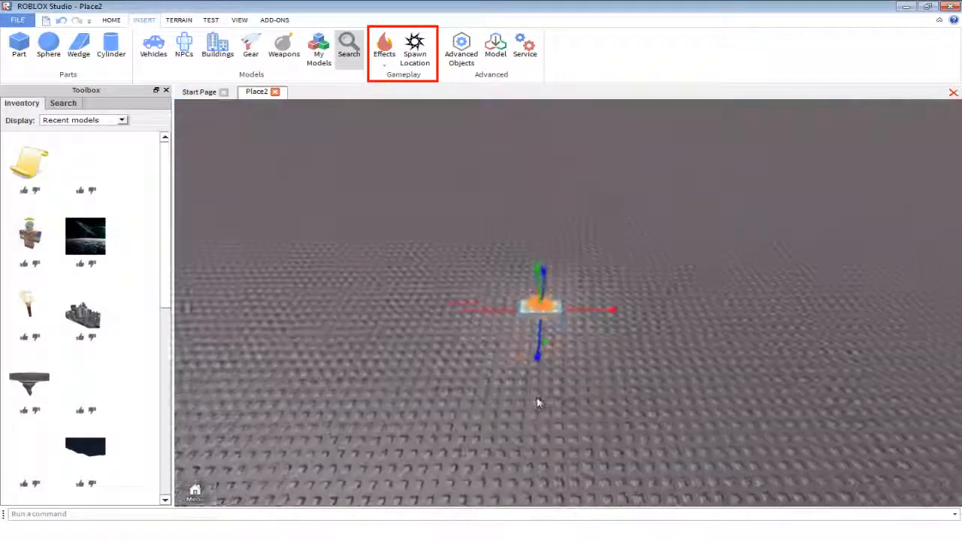
scroll(517, 356, down, 8)
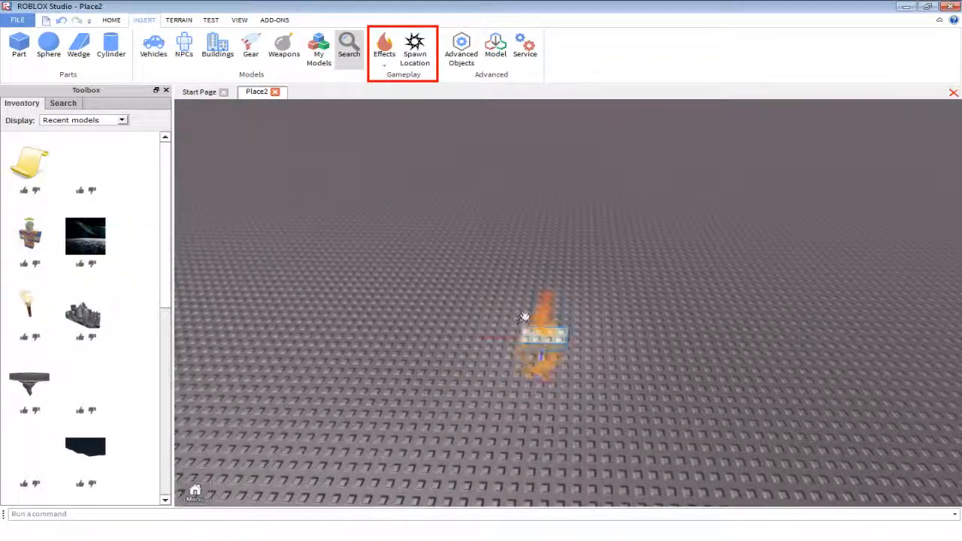
scroll(530, 261, down, 1)
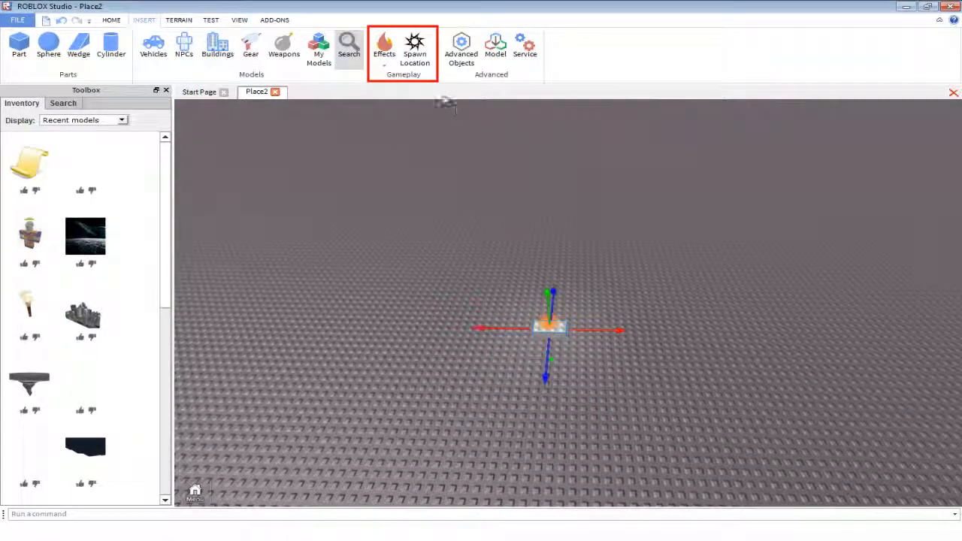
Add a Smoke effect to the burning part and inspect it up close.
click(385, 66)
click(410, 122)
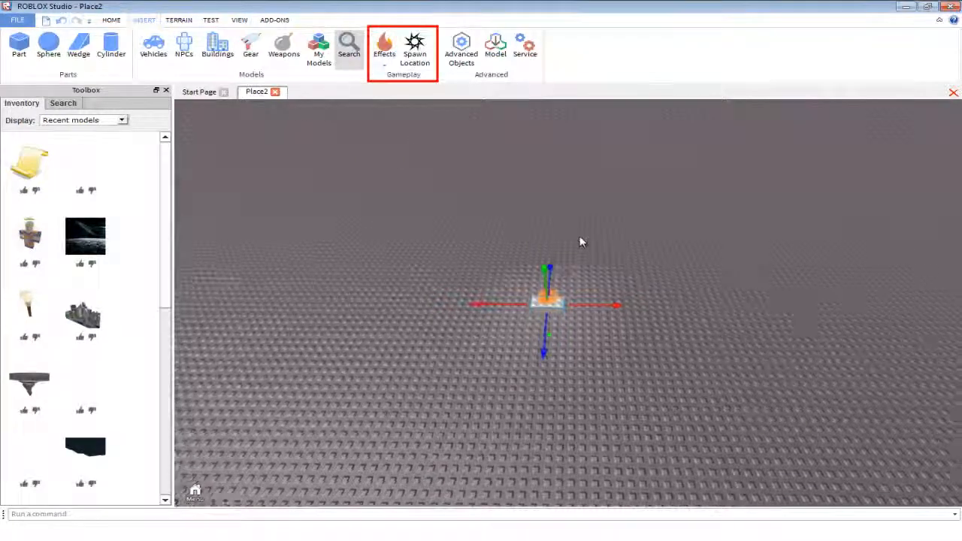
scroll(580, 239, up, 5)
right_drag(579, 235, 580, 235)
scroll(580, 236, up, 4)
scroll(580, 236, down, 4)
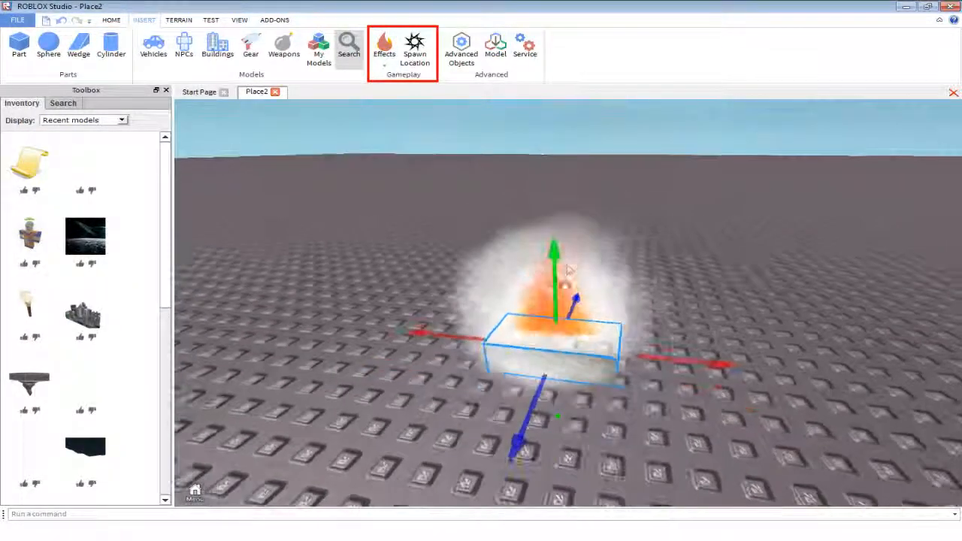
Add a Sparkles effect to the smoking part and inspect it.
click(384, 66)
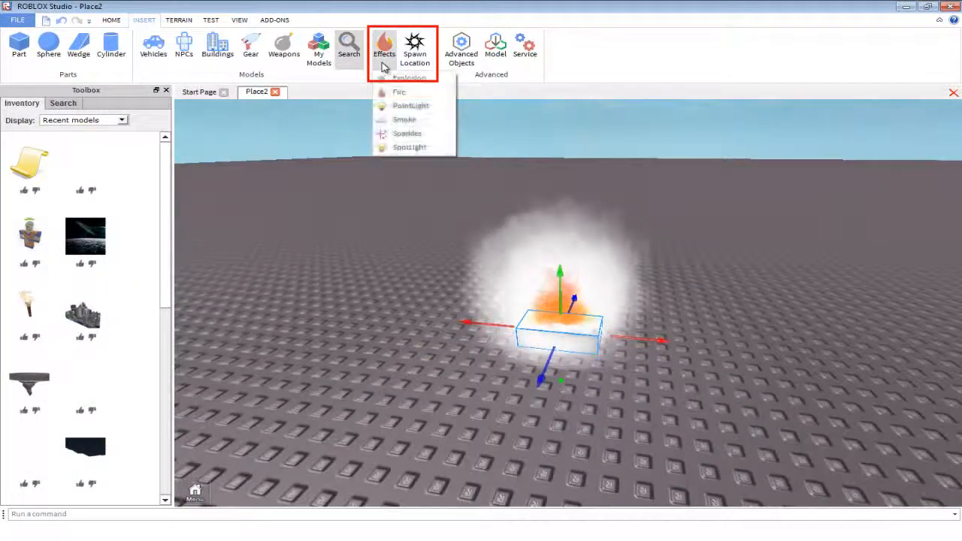
click(406, 133)
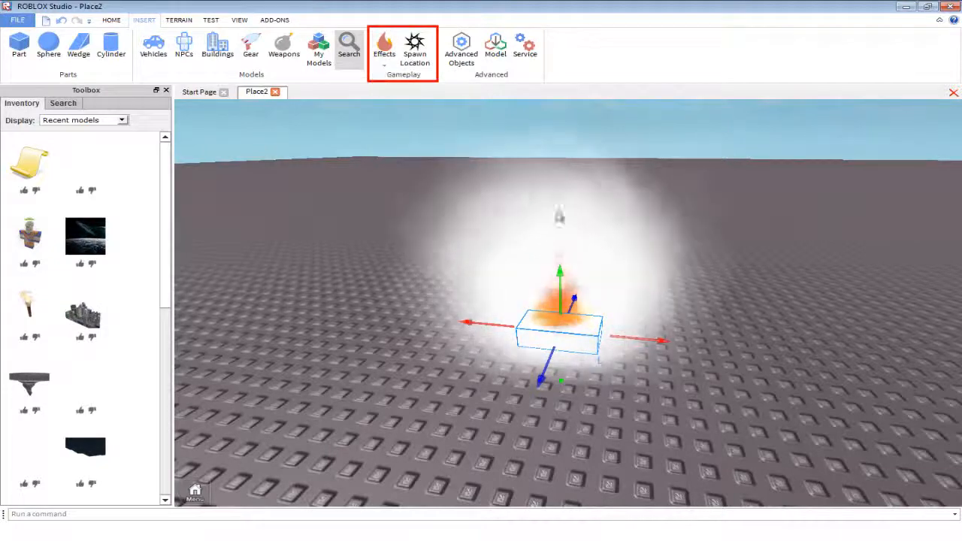
scroll(569, 261, up, 3)
scroll(571, 266, down, 5)
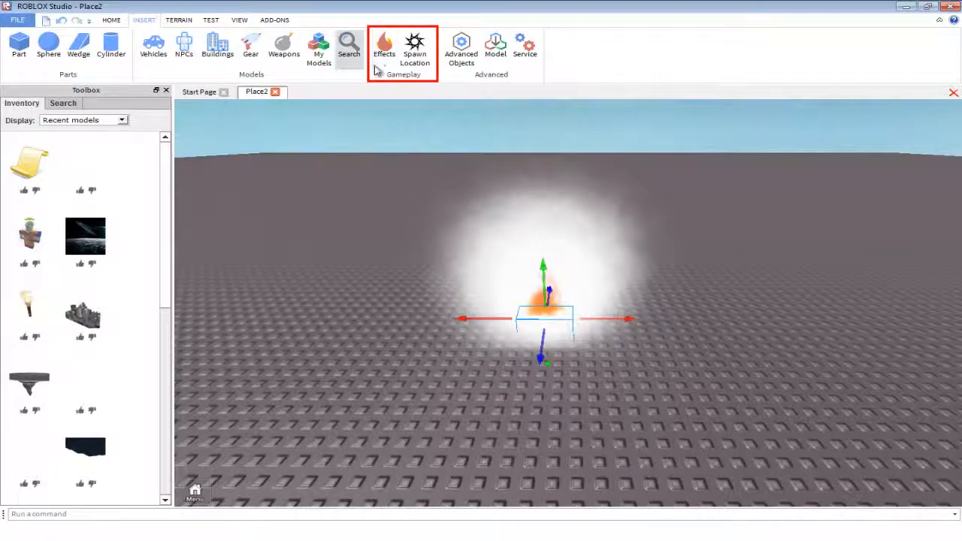
Add a SpotLight effect to the part and move the part across the baseplate.
click(382, 66)
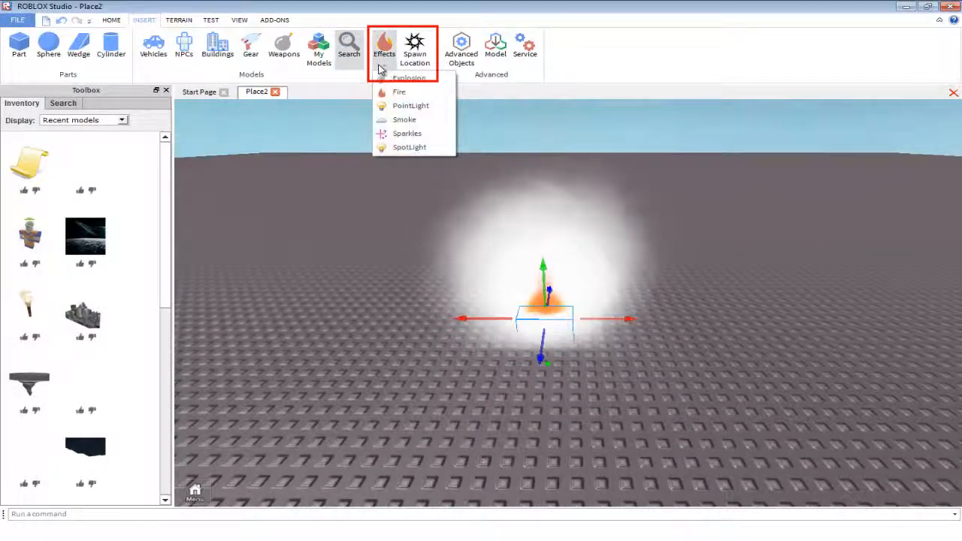
click(421, 149)
mouse_move(526, 312)
mouse_down()
mouse_move(567, 312)
mouse_move(398, 322)
mouse_move(431, 339)
mouse_move(473, 326)
mouse_move(503, 337)
mouse_move(428, 347)
mouse_up()
scroll(473, 329, down, 2)
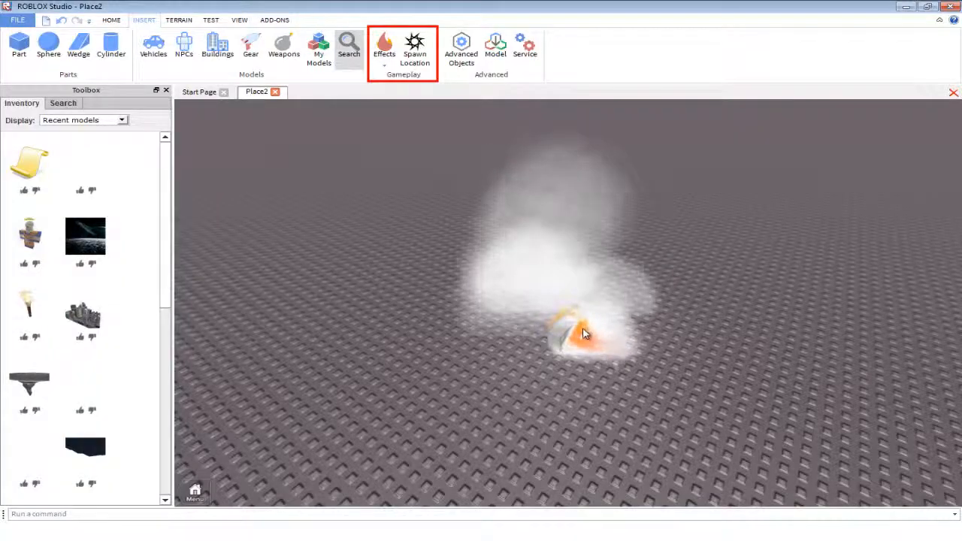
mouse_move(575, 325)
mouse_down()
mouse_move(304, 281)
mouse_move(322, 250)
mouse_up()
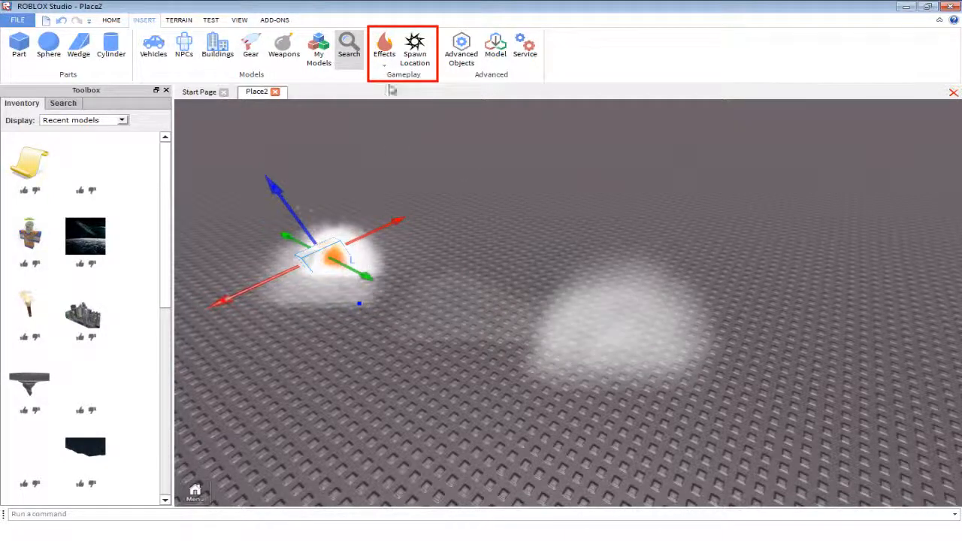
Apply the SpotLight effect to the moved part once more and view it from another angle.
click(385, 64)
click(425, 147)
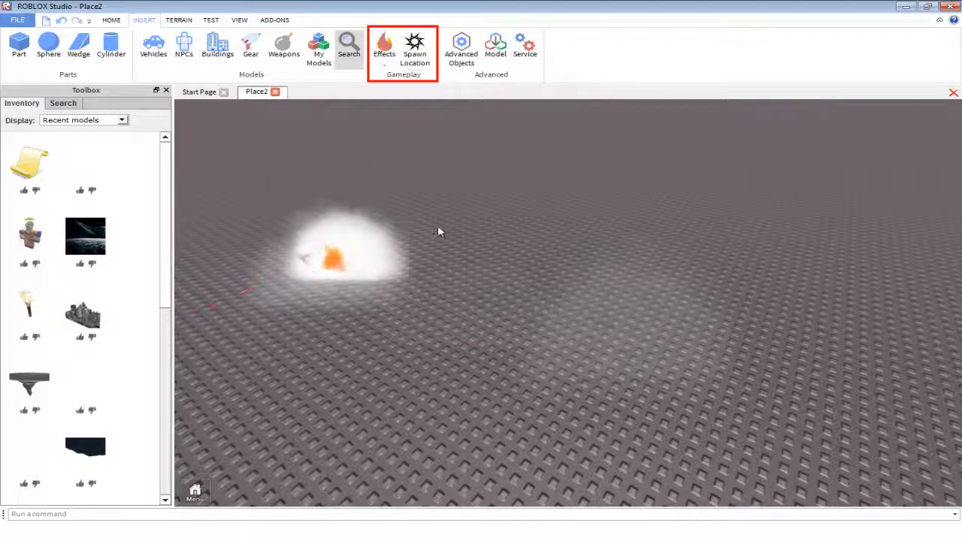
right_drag(590, 426, 723, 257)
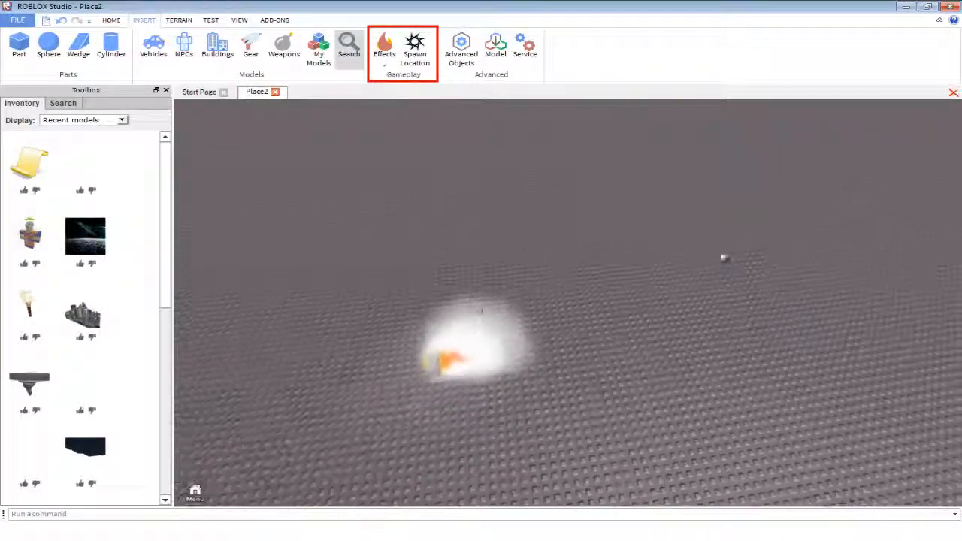
Delete the burning, smoking part with the light effects from the baseplate.
scroll(786, 275, down, 3)
click(382, 67)
click(384, 67)
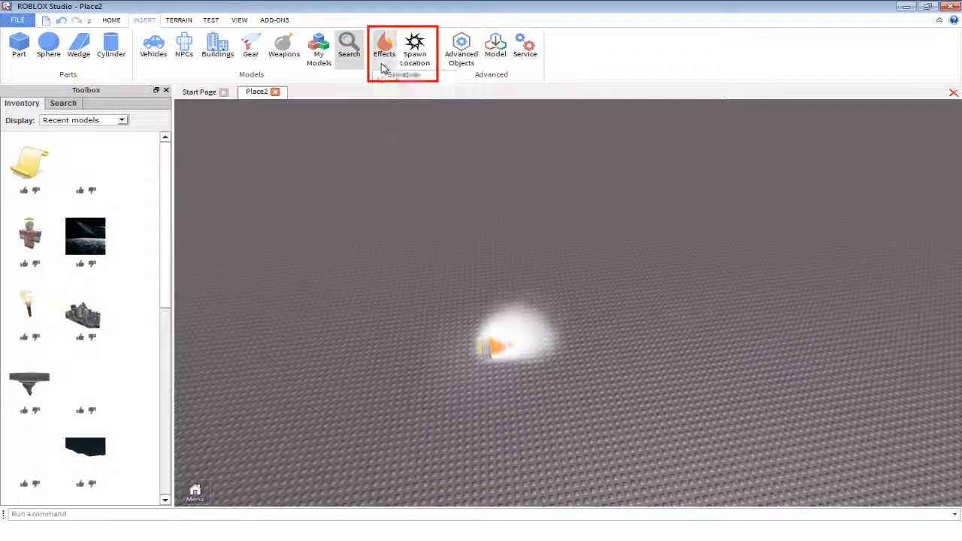
click(384, 66)
click(418, 222)
key(Delete)
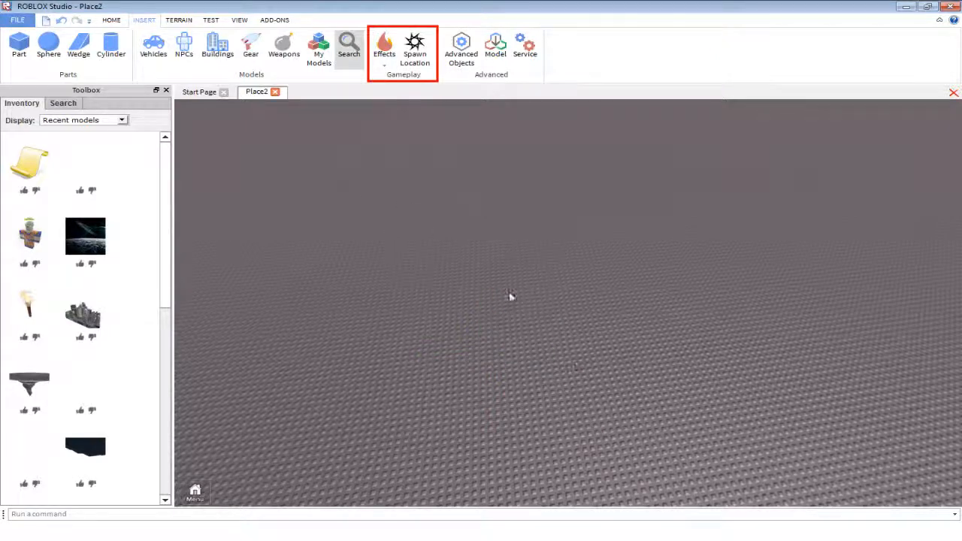
Insert a Spawn Location on the baseplate and walk the character around in a play test.
click(416, 63)
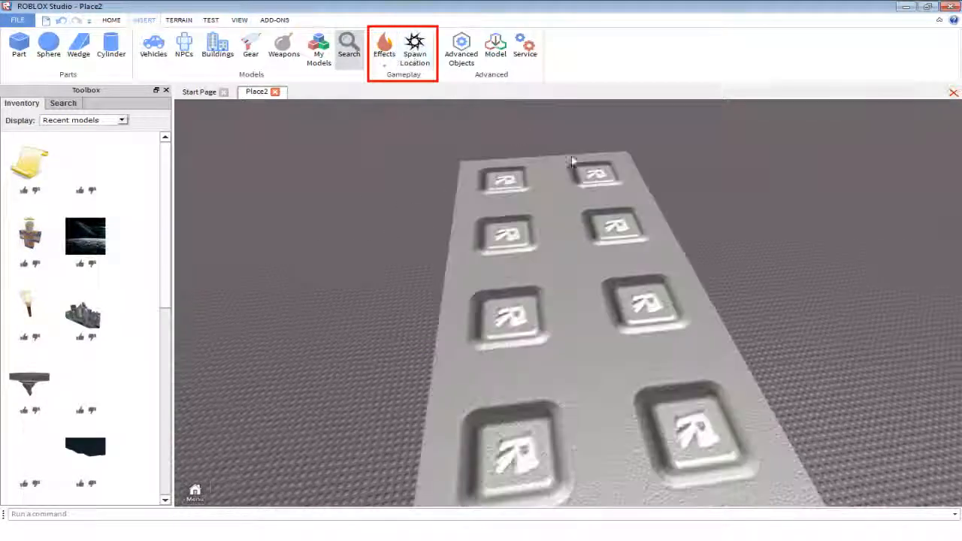
scroll(572, 161, down, 5)
drag(559, 266, 485, 287)
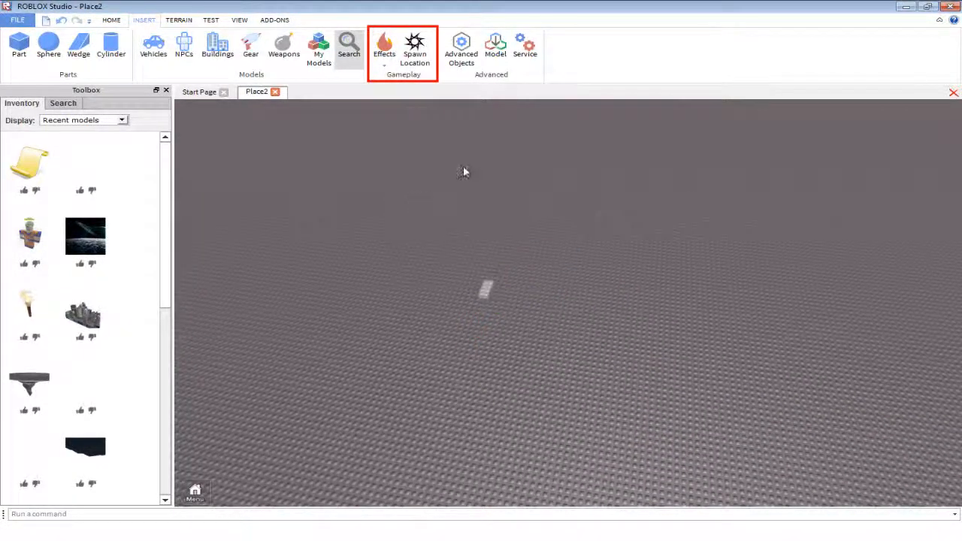
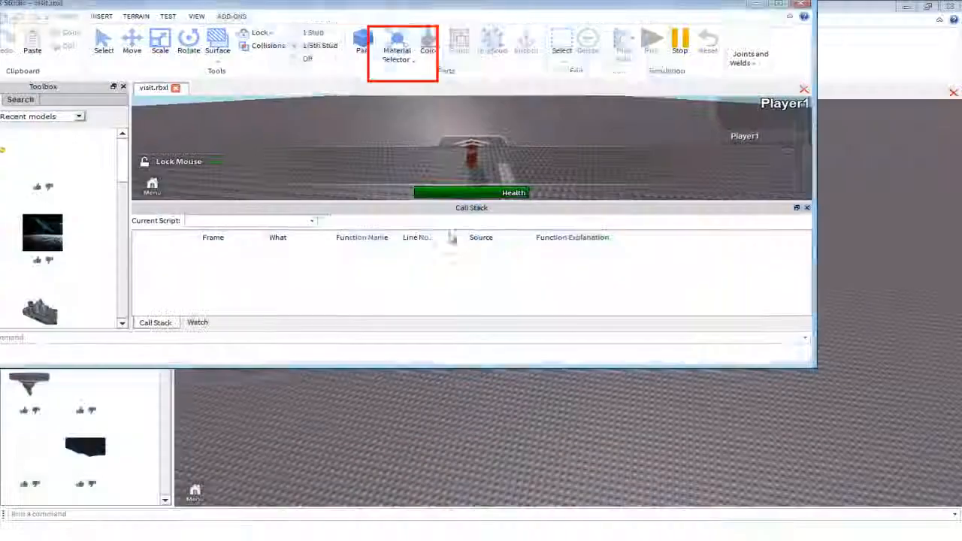
key(w)
key(a)
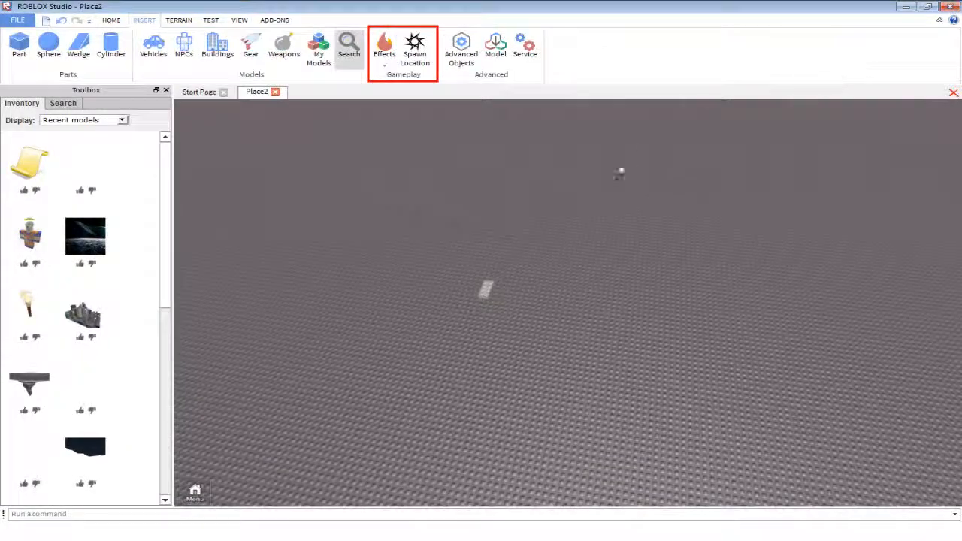
Add a CylinderMesh and a Fire object from the Advanced Objects list to the grey block on the baseplate.
scroll(575, 222, up, 5)
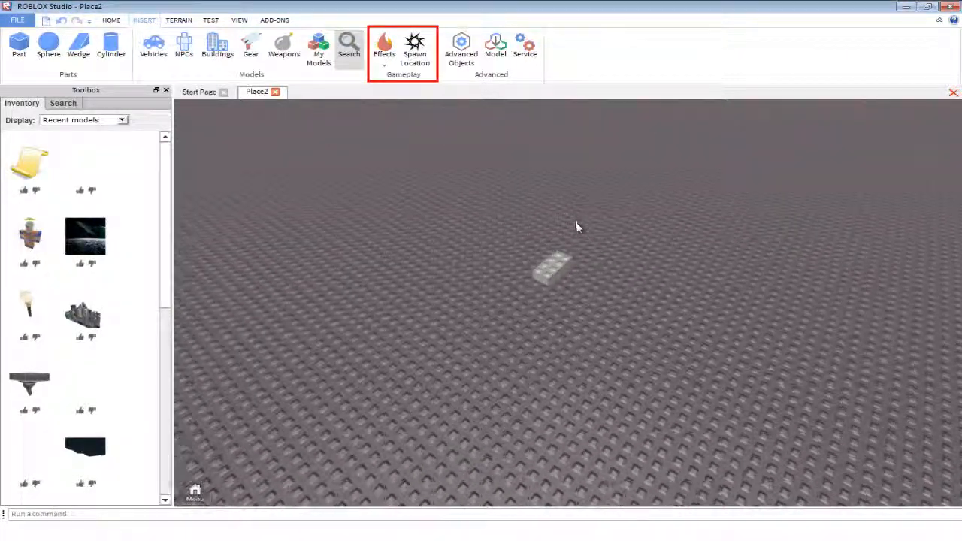
click(166, 89)
click(461, 48)
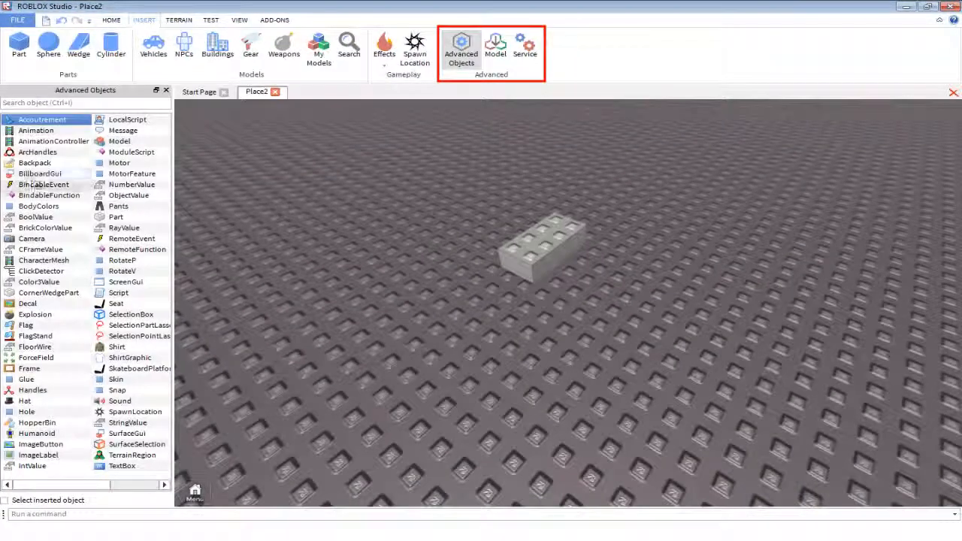
click(546, 245)
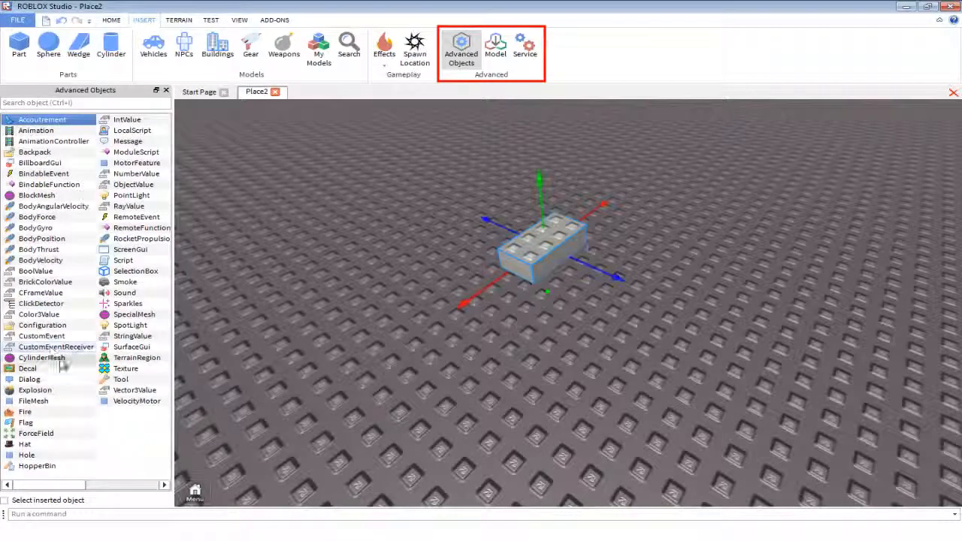
click(42, 357)
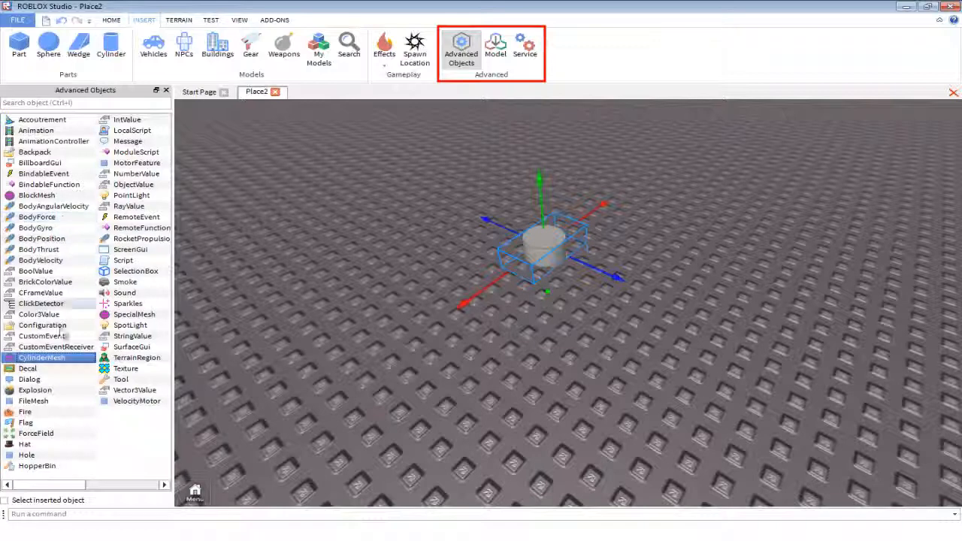
click(28, 411)
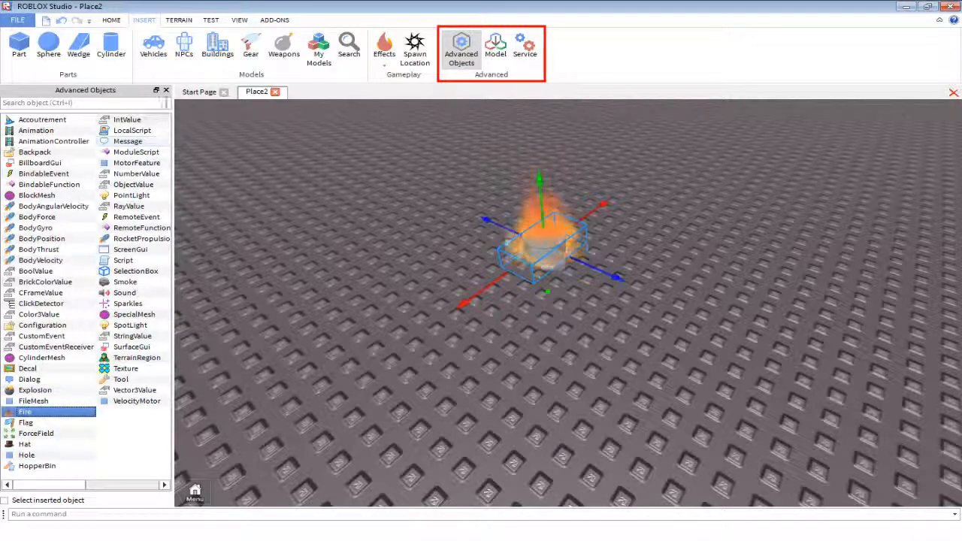
click(166, 90)
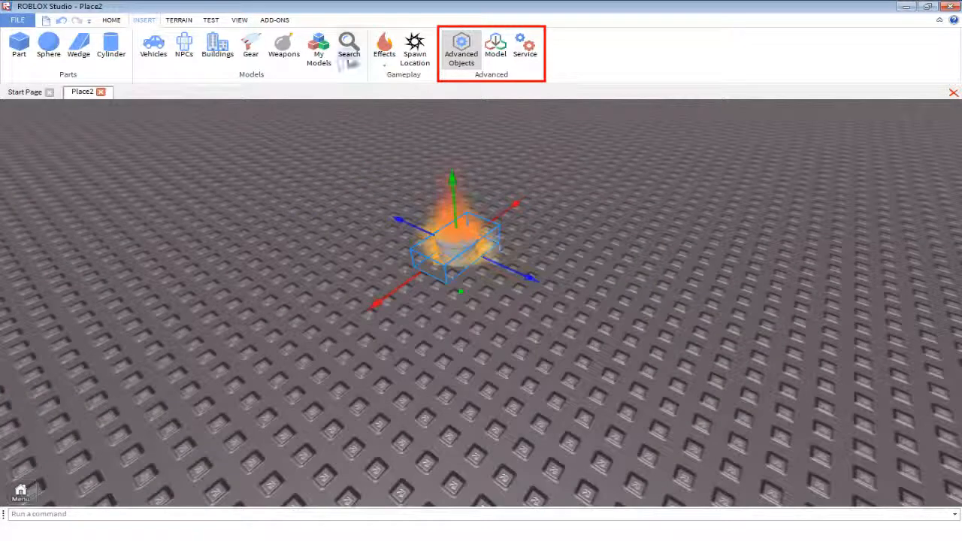
Look at the model file import dialog and the Insert Service list, closing both without inserting anything.
click(490, 54)
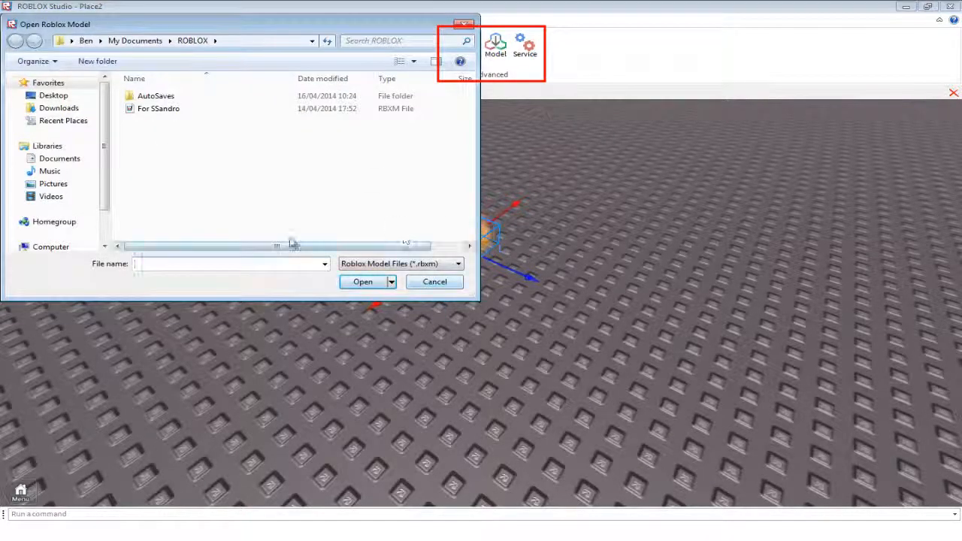
click(464, 25)
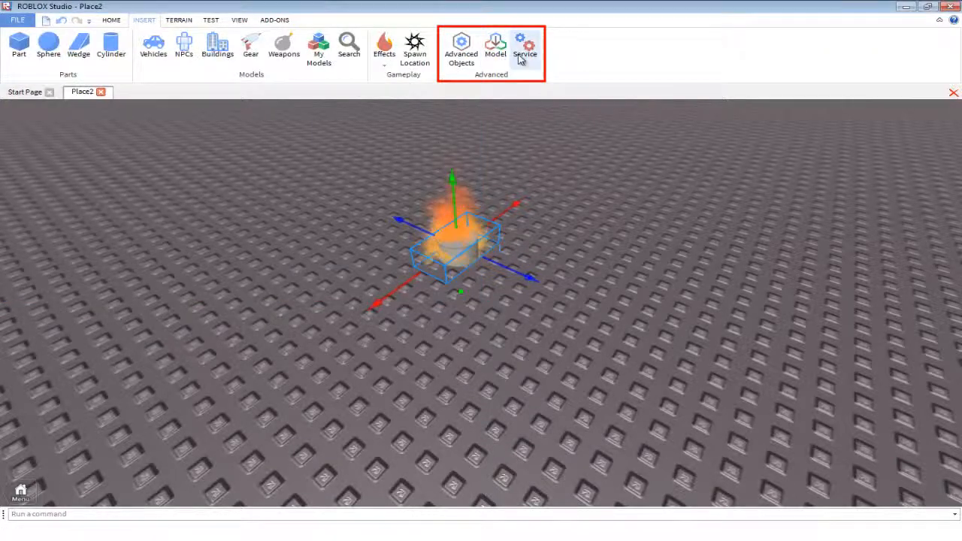
click(521, 51)
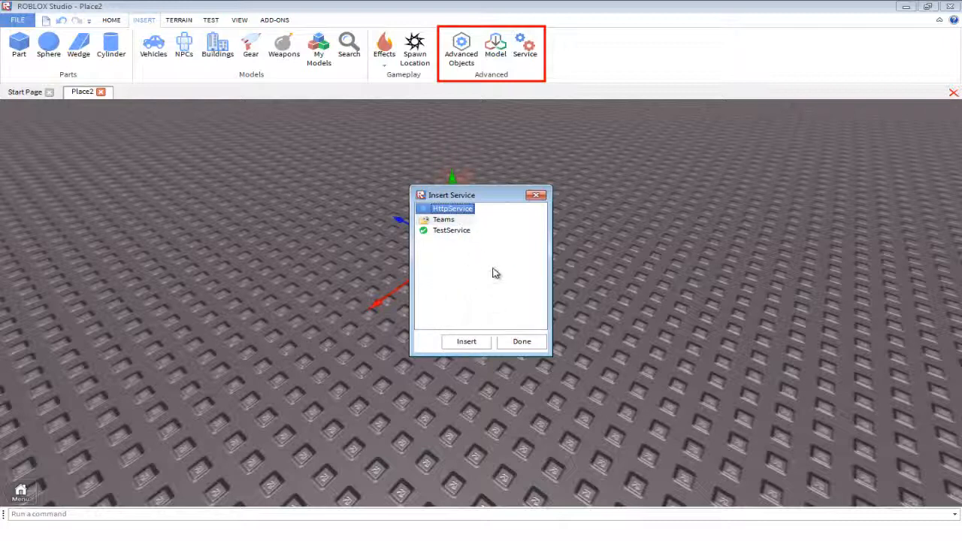
click(523, 341)
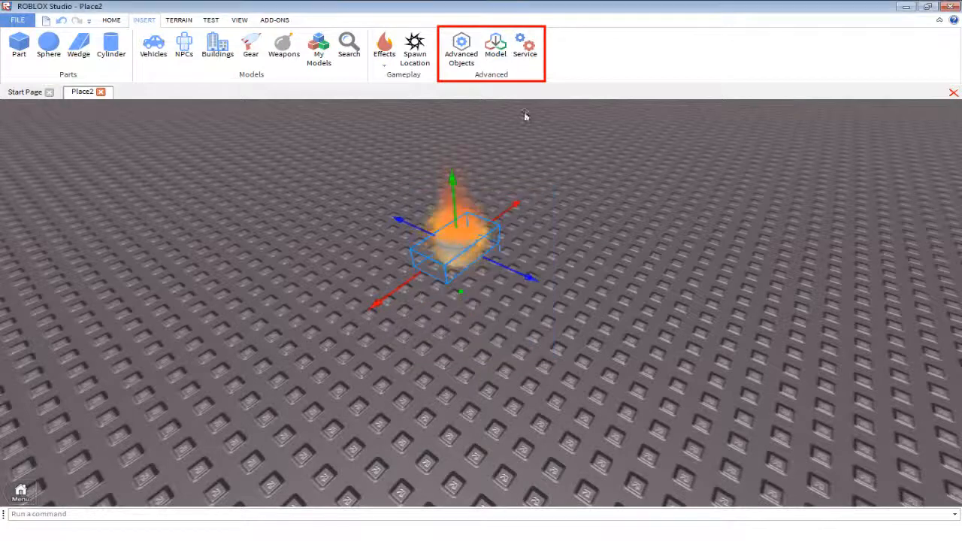
Generate random terrain with the Terrain Generator at width 128 and length 128, and inspect the resulting landscape.
click(177, 21)
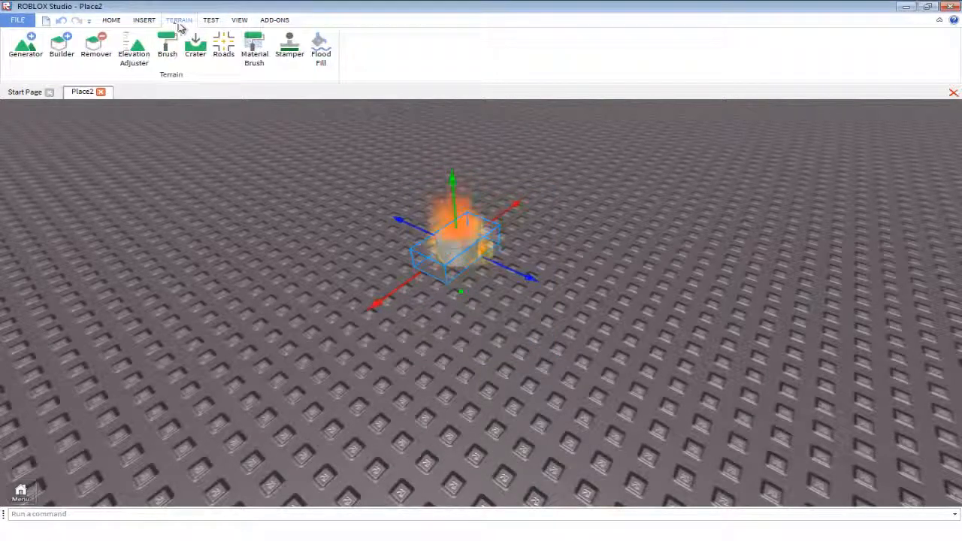
click(27, 48)
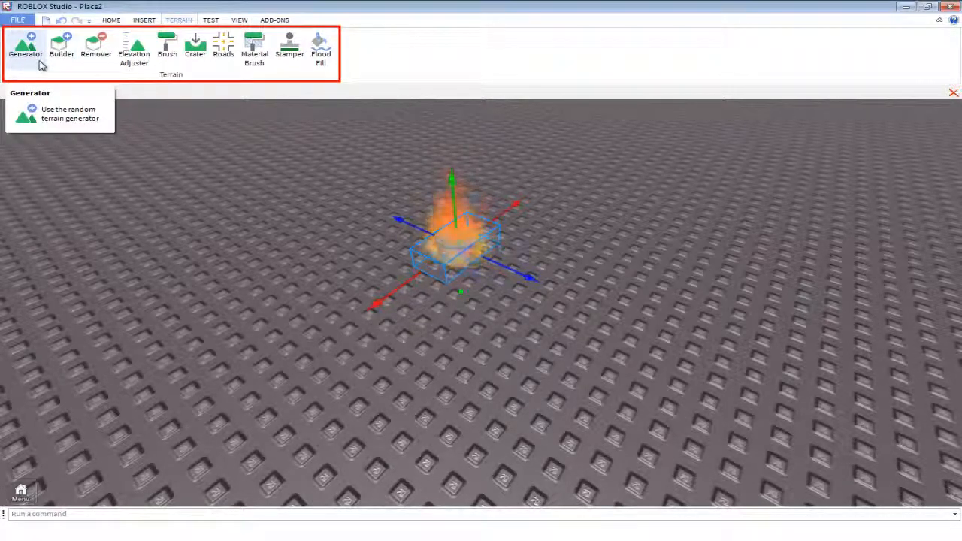
click(41, 65)
scroll(342, 193, down, 5)
scroll(341, 194, down, 5)
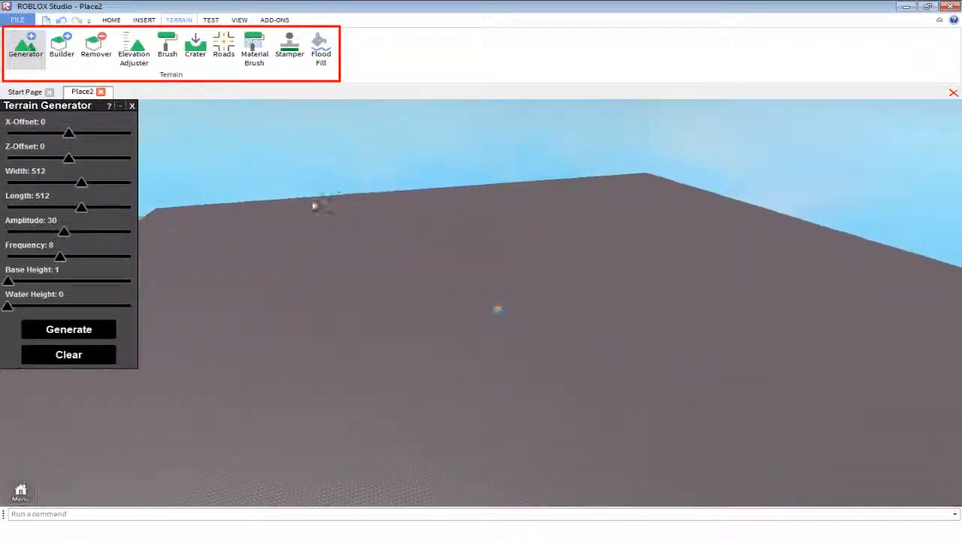
click(83, 329)
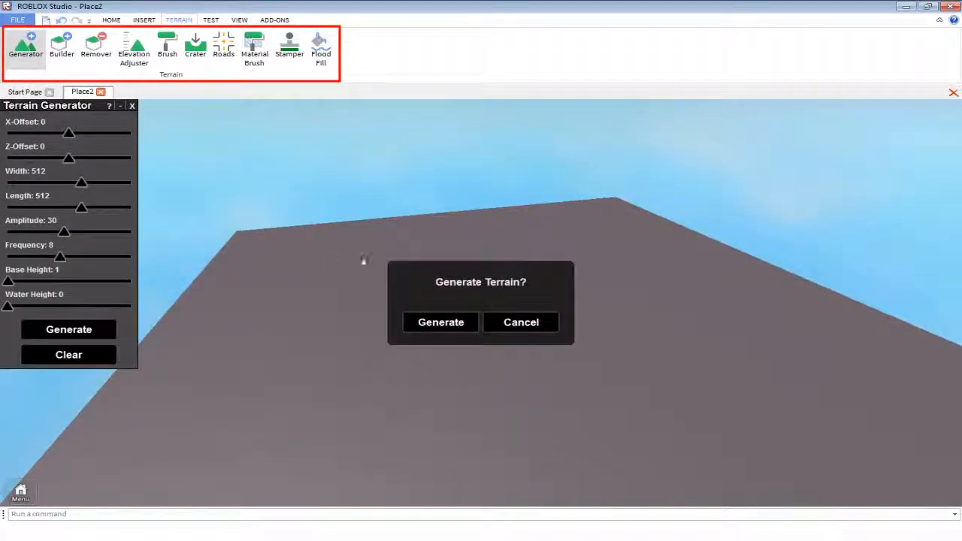
click(515, 323)
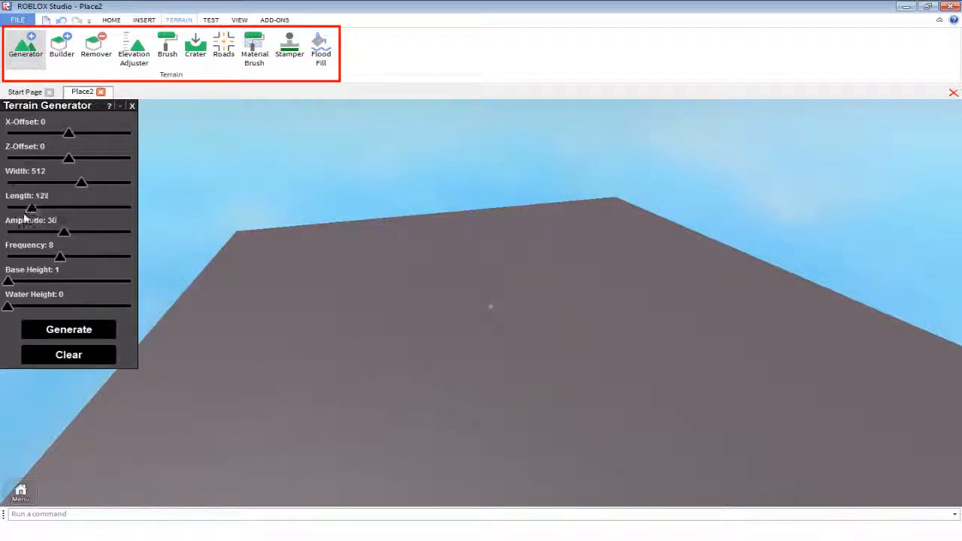
click(97, 320)
click(421, 325)
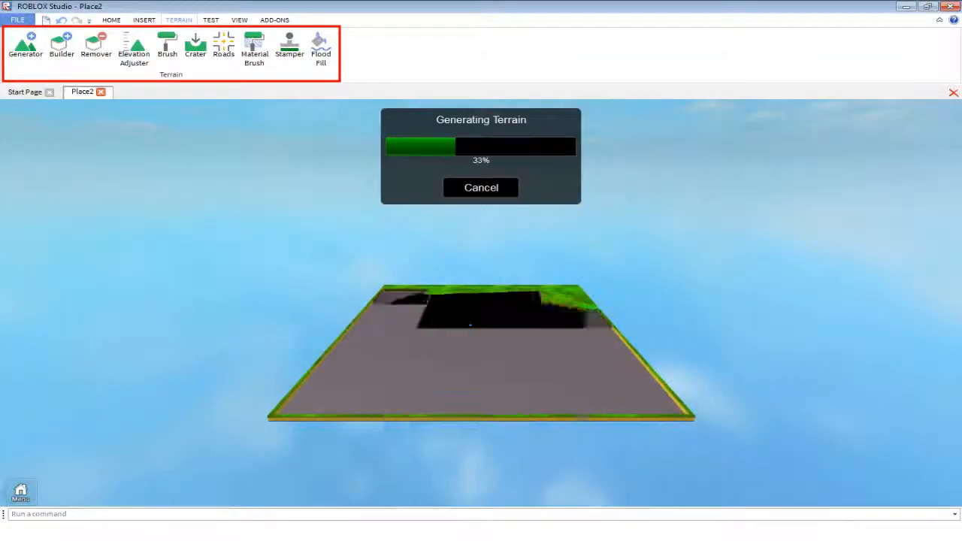
scroll(615, 272, up, 10)
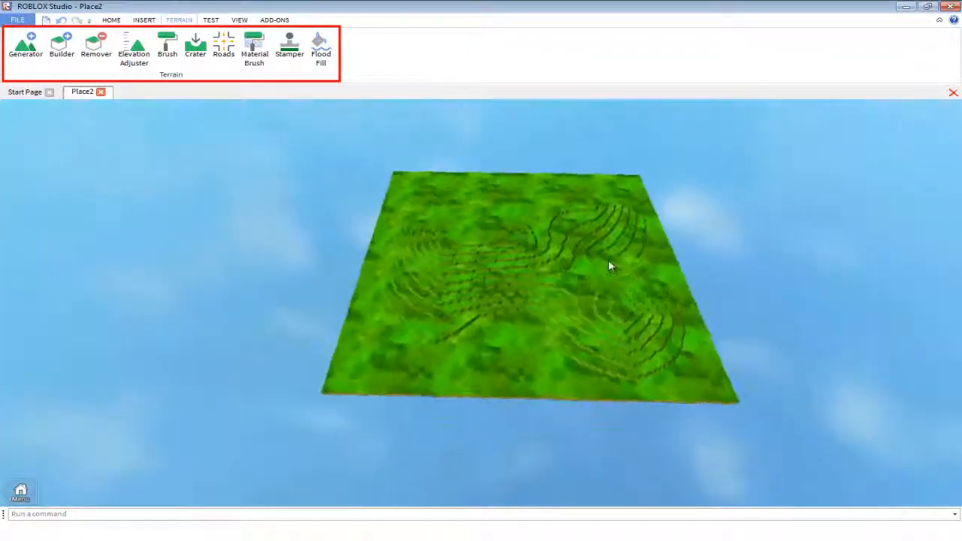
scroll(589, 297, down, 10)
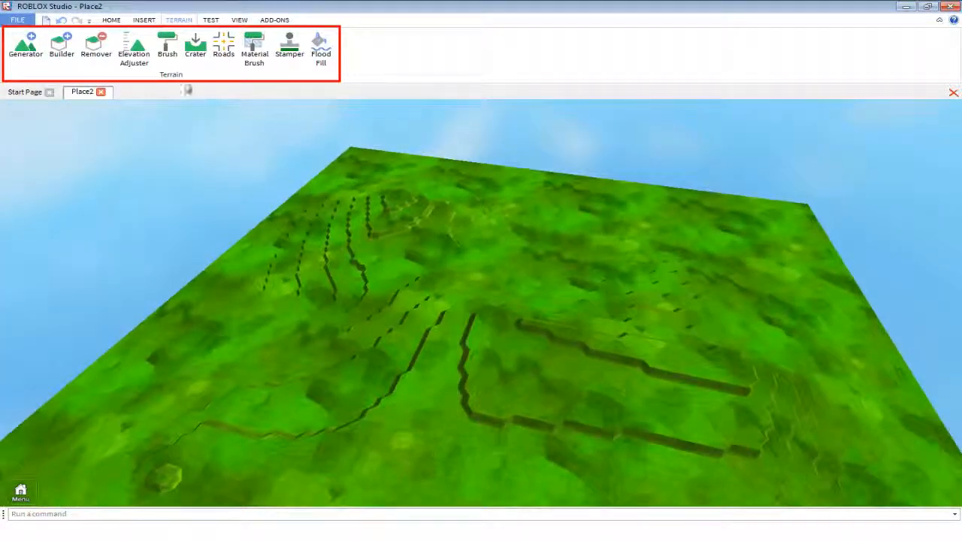
Clear all generated terrain with the Terrain Generator.
click(27, 65)
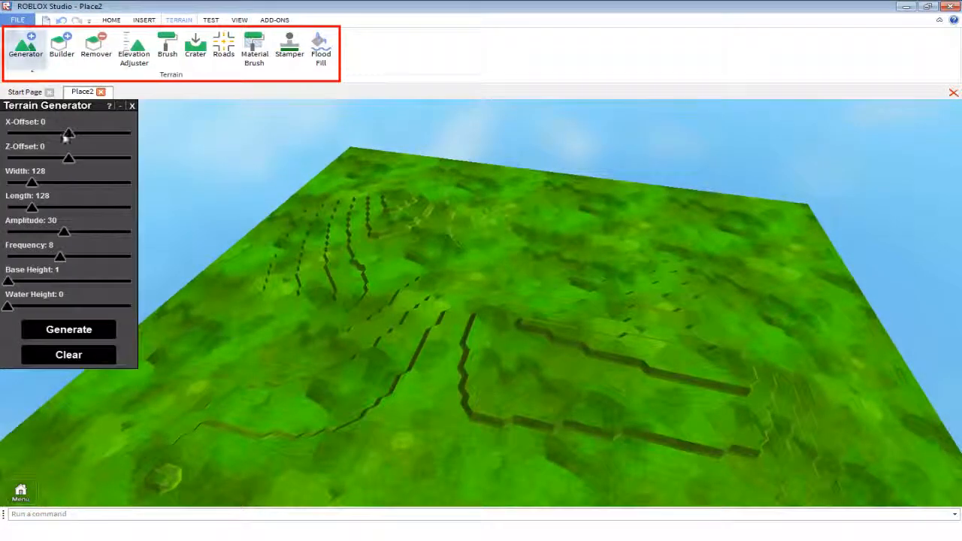
click(73, 356)
click(441, 321)
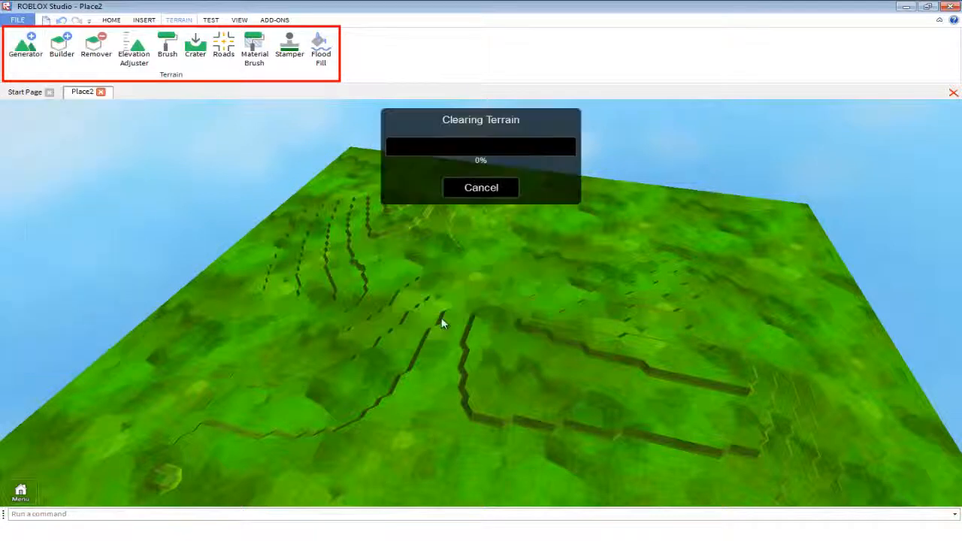
Place two single terrain blocks with the Builder and erase them with the Remover.
click(63, 61)
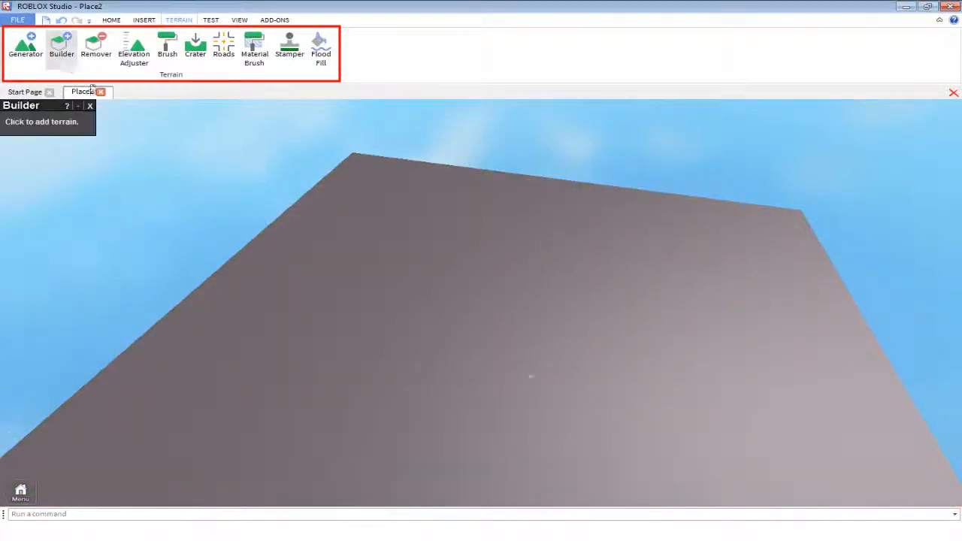
scroll(248, 217, up, 8)
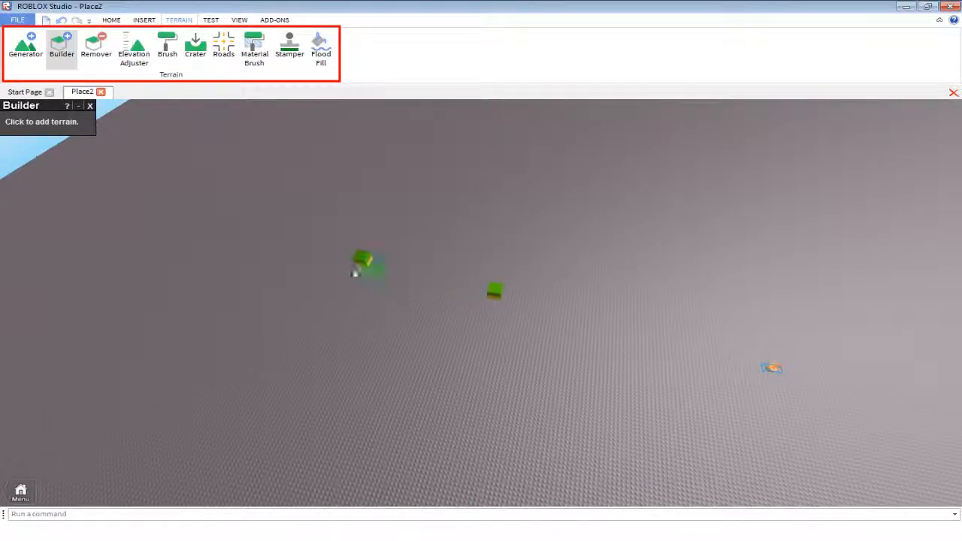
click(96, 49)
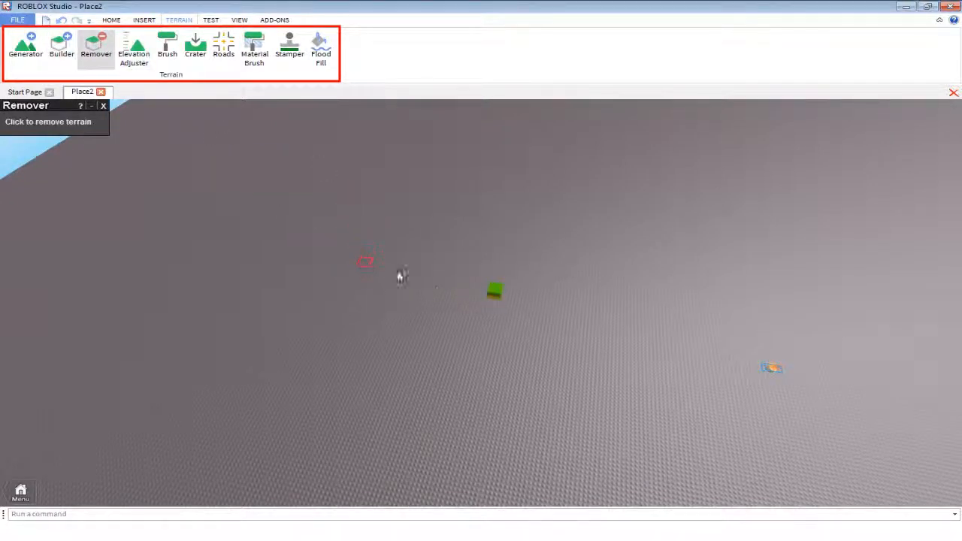
Raise a large stepped grass hill from the baseplate with the Elevation Adjuster.
click(136, 53)
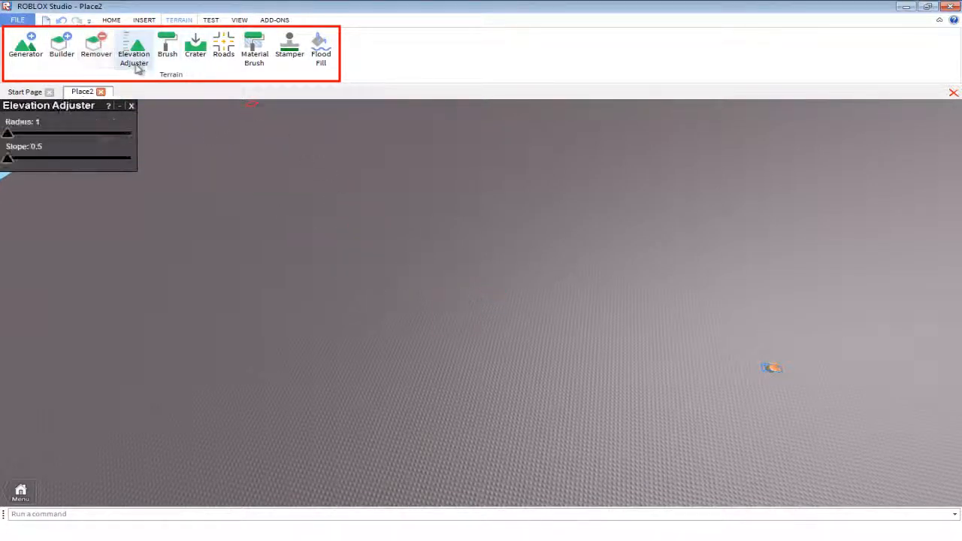
scroll(391, 171, down, 5)
mouse_move(409, 319)
mouse_down()
mouse_move(391, 275)
mouse_move(378, 169)
mouse_move(392, 222)
mouse_up()
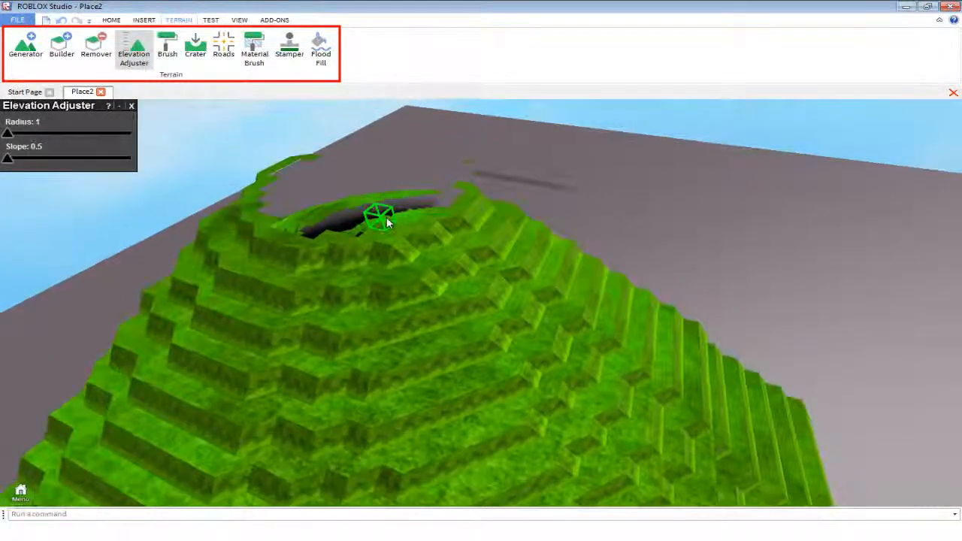
scroll(392, 223, down, 4)
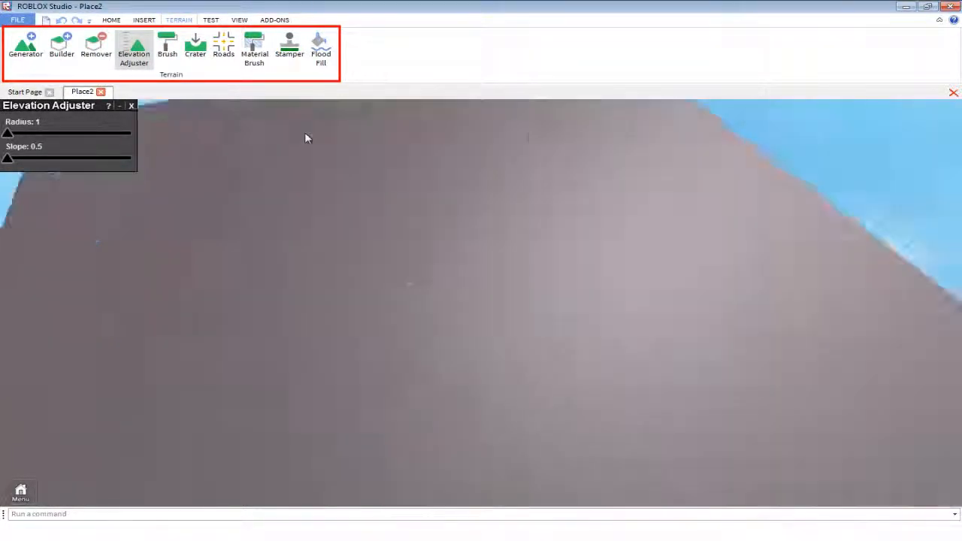
Paint raised grass terrain across the baseplate with the Terrain Brush in Add mode.
click(172, 66)
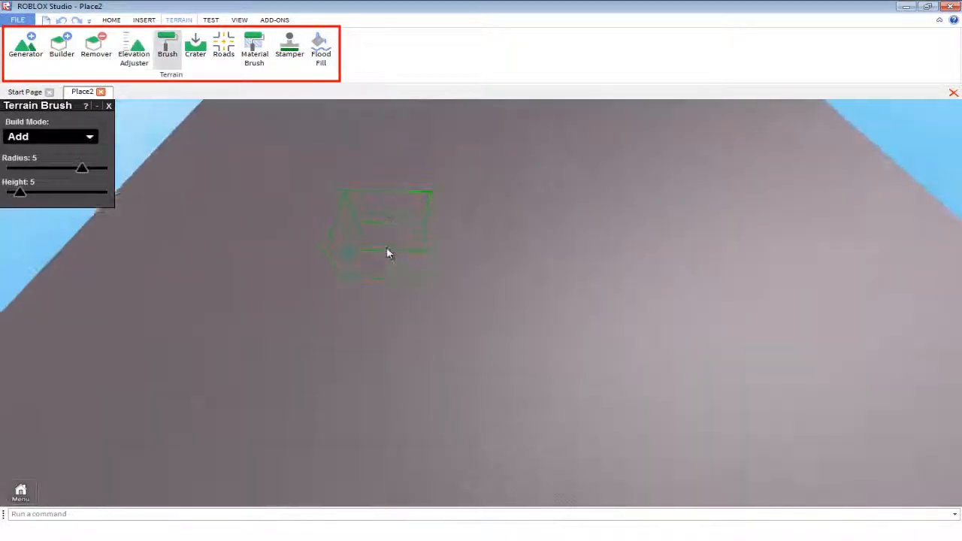
mouse_move(368, 215)
mouse_down()
mouse_move(408, 318)
mouse_move(541, 154)
mouse_up()
drag(258, 319, 511, 268)
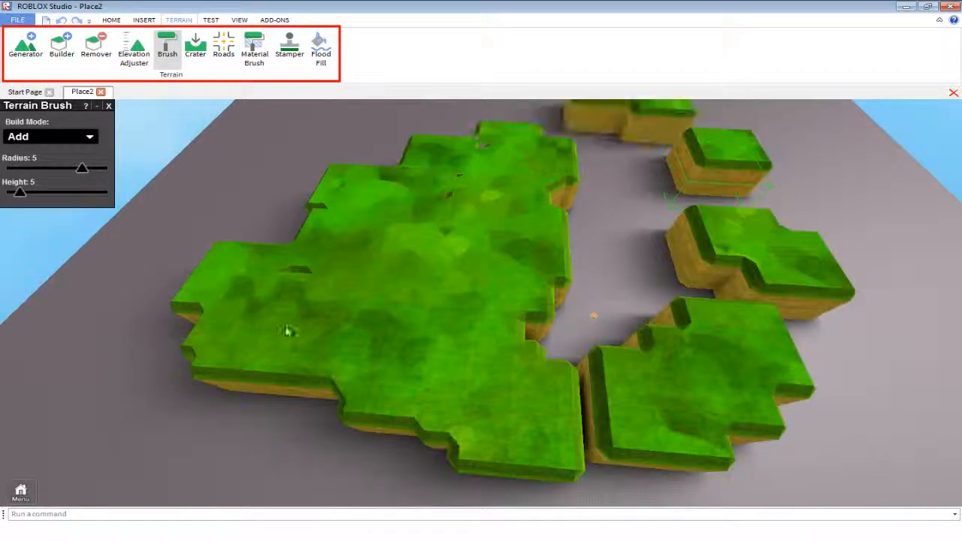
mouse_move(285, 329)
mouse_down()
mouse_move(666, 135)
mouse_move(630, 198)
mouse_up()
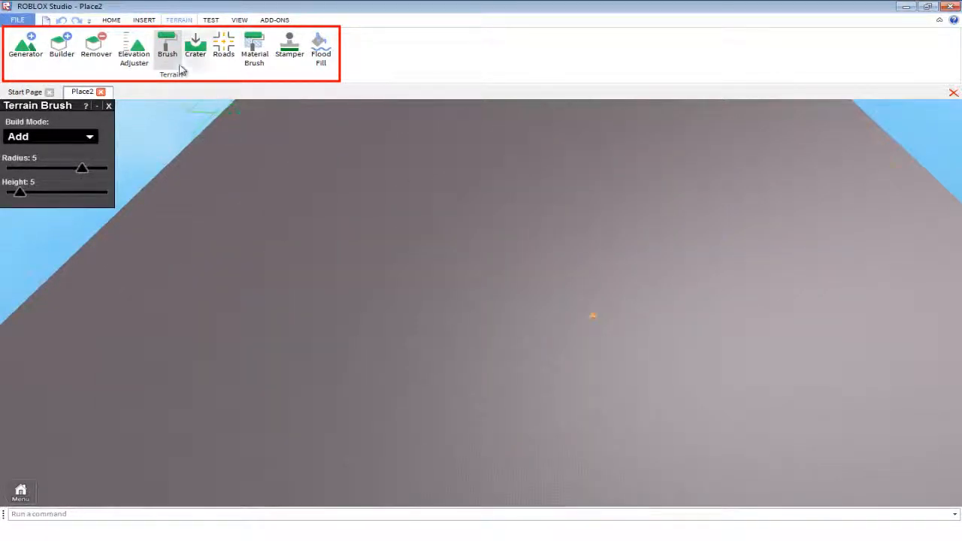
Paint a raised grass patch with the Terrain Brush in Add mode and carve it with a crater of radius 20 and depth 20%.
click(171, 66)
click(169, 60)
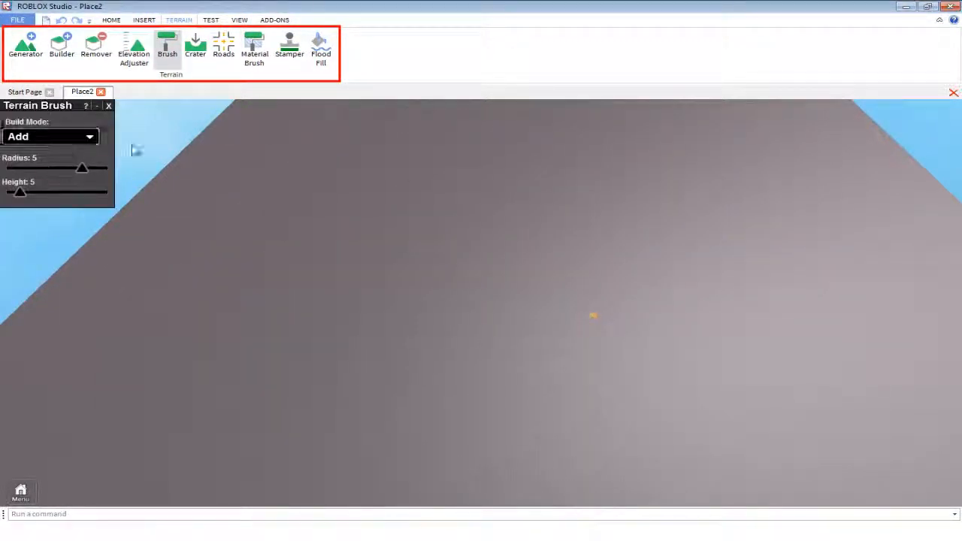
click(142, 68)
click(196, 51)
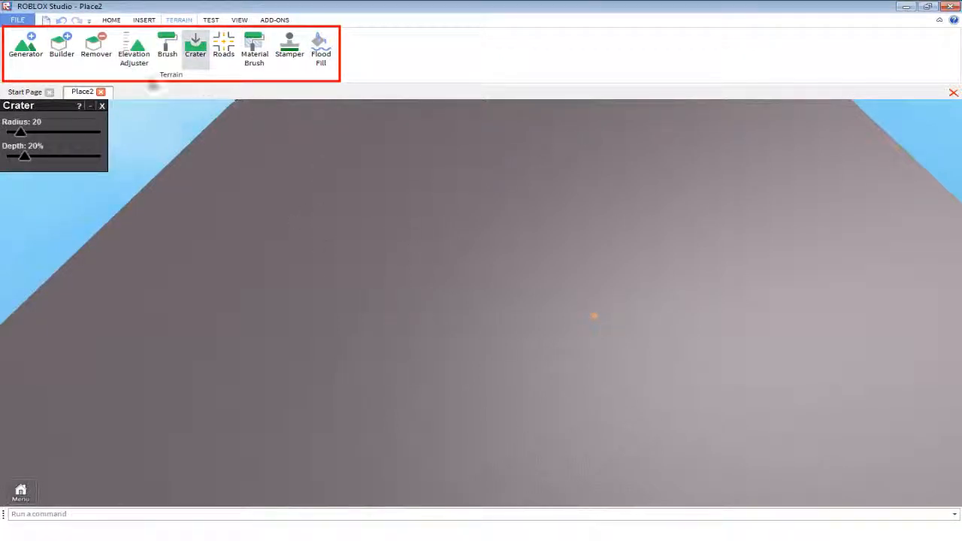
click(167, 47)
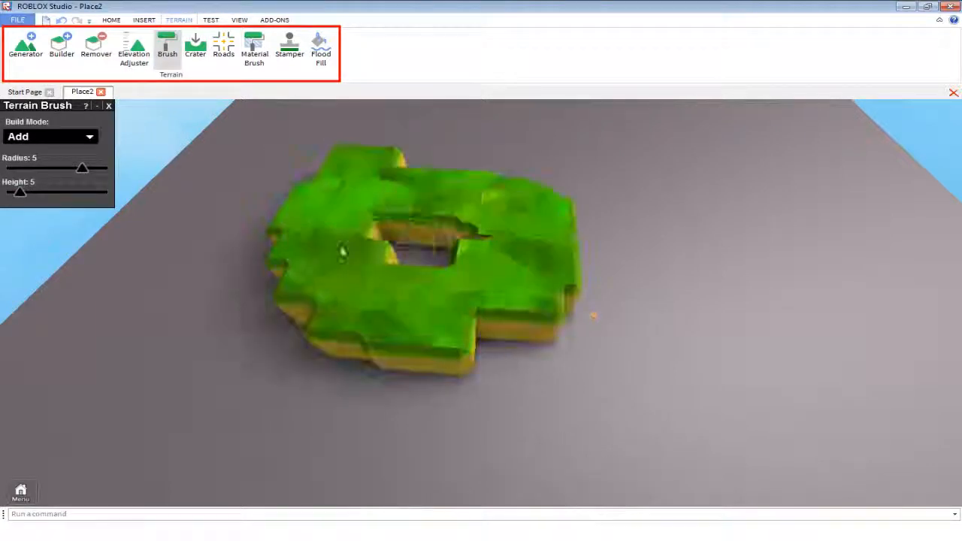
click(343, 251)
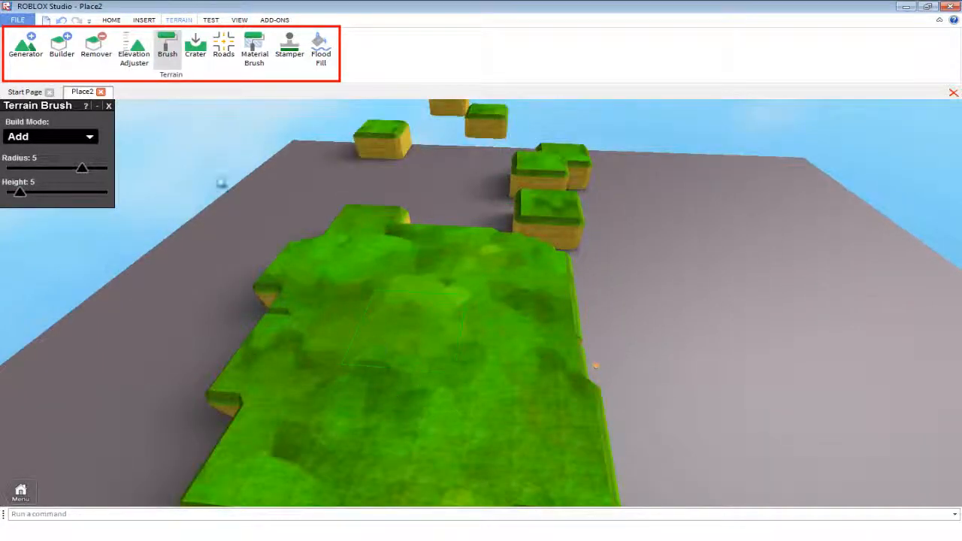
click(195, 46)
click(409, 353)
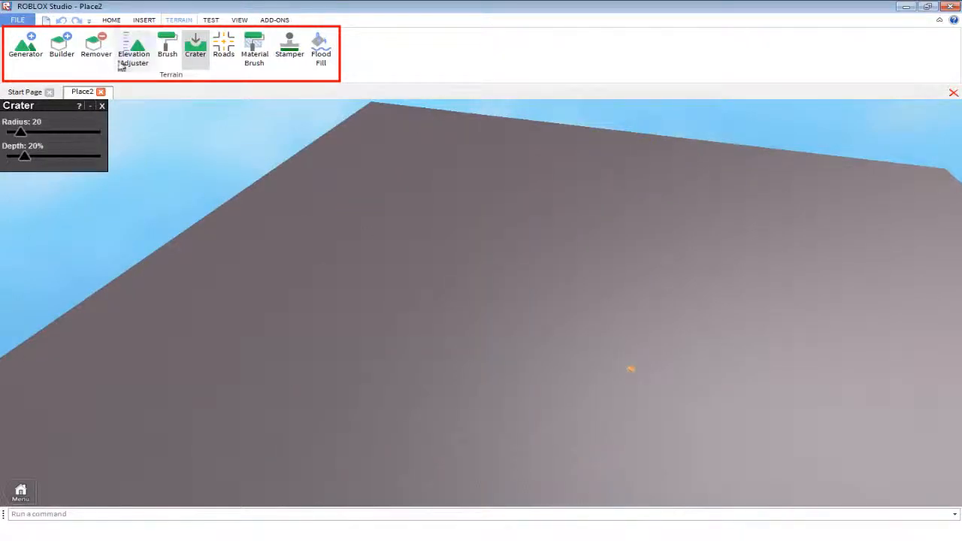
Lay several separate straight and L-shaped grass roads across the baseplate with the Roads tool.
click(218, 49)
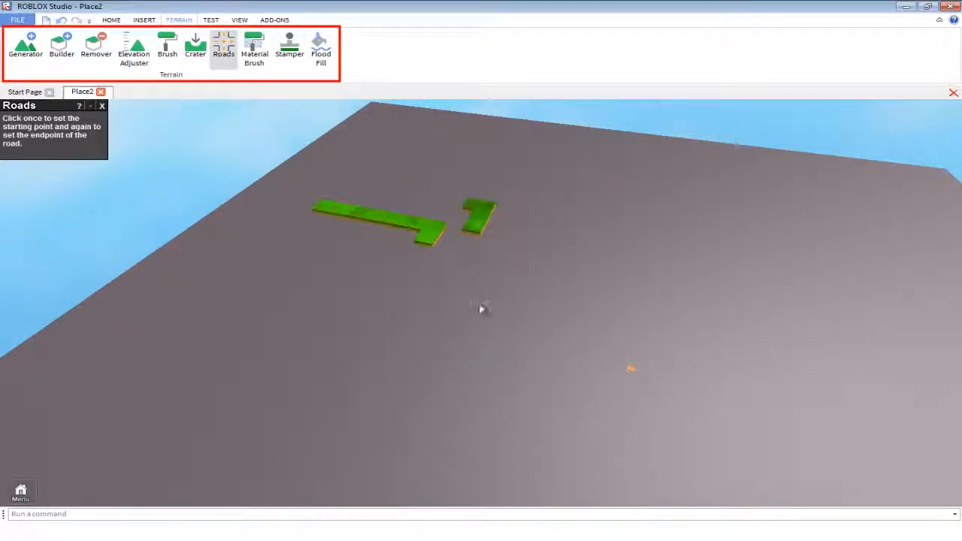
click(632, 293)
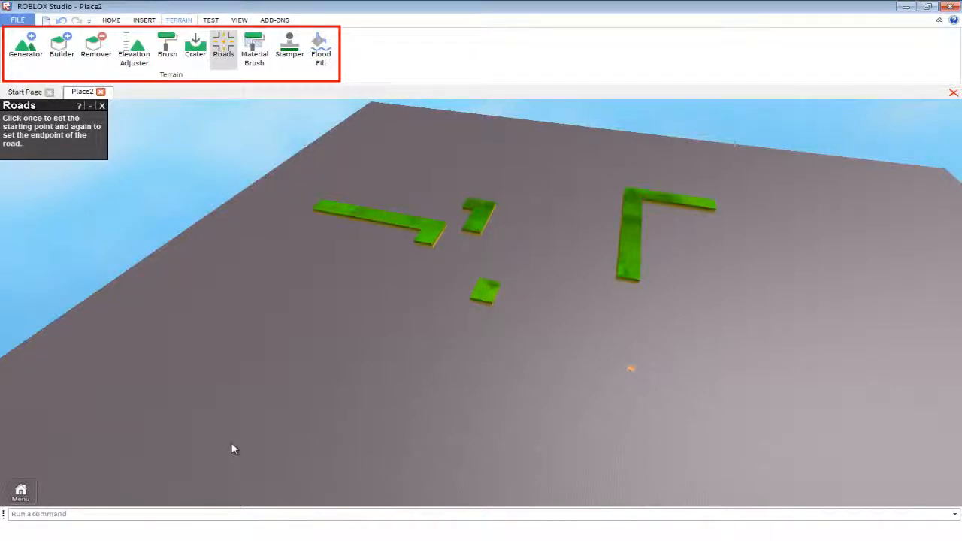
click(552, 350)
right_drag(552, 350, 616, 117)
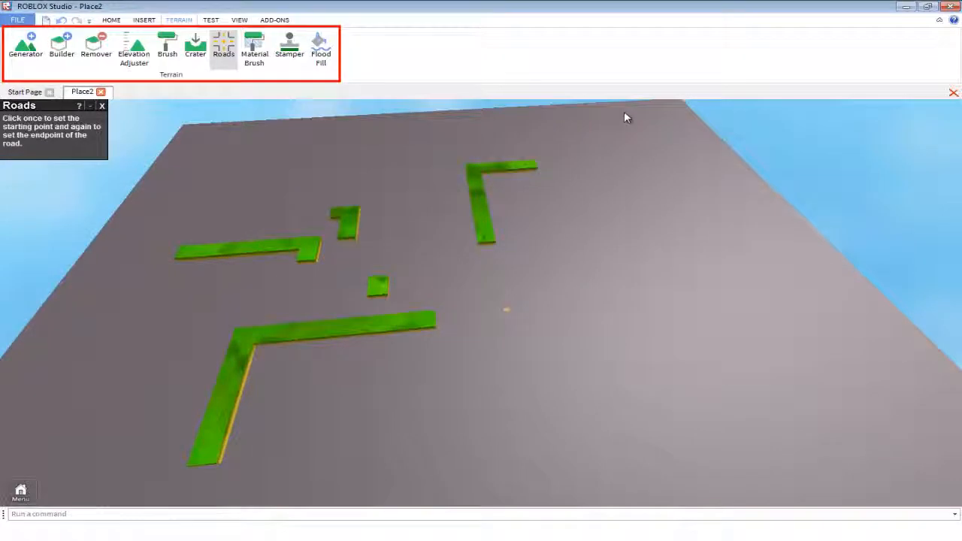
click(623, 118)
click(517, 429)
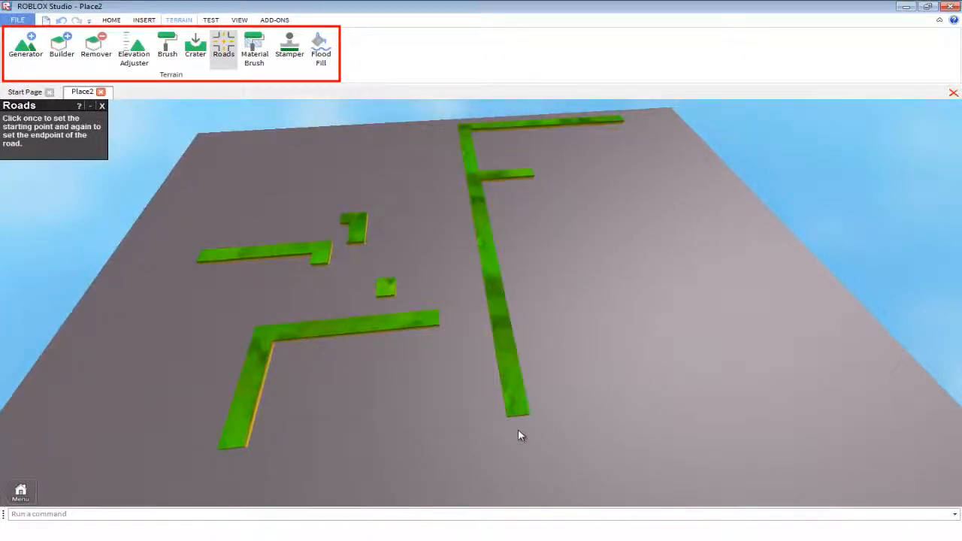
right_drag(542, 301, 543, 303)
Undo all the roads laid on the baseplate.
key(ctrl+z)
key(ctrl+z)
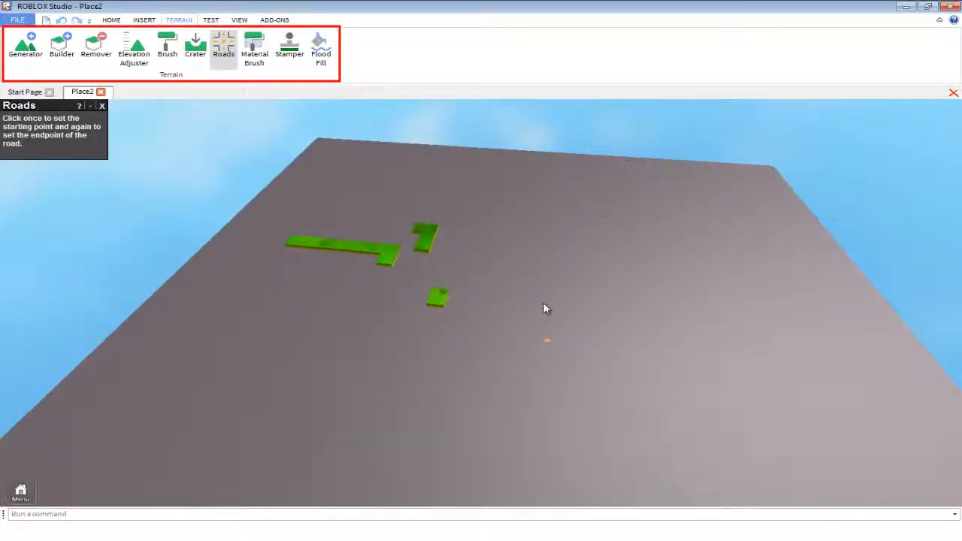
right_drag(360, 224, 306, 104)
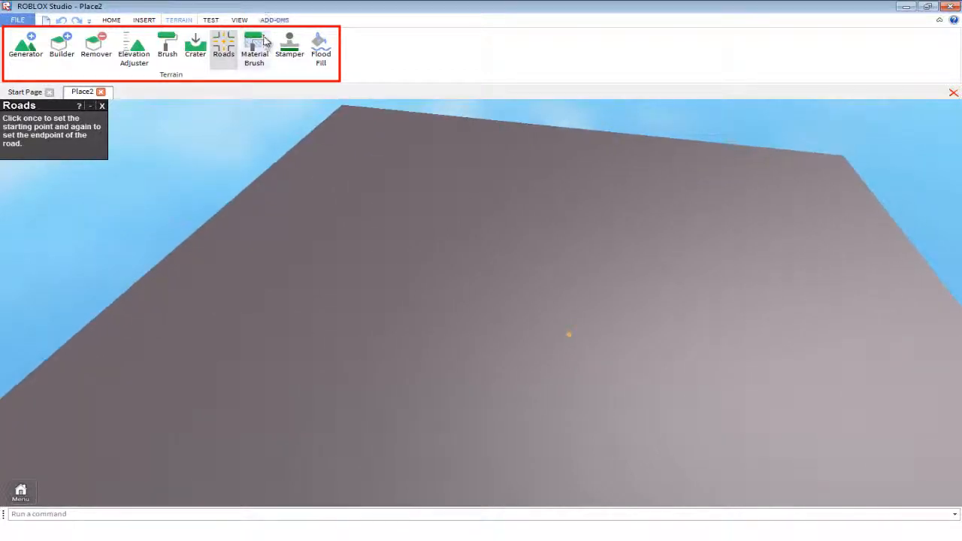
Review the Material Brush's available brush types, keeping Square.
click(256, 47)
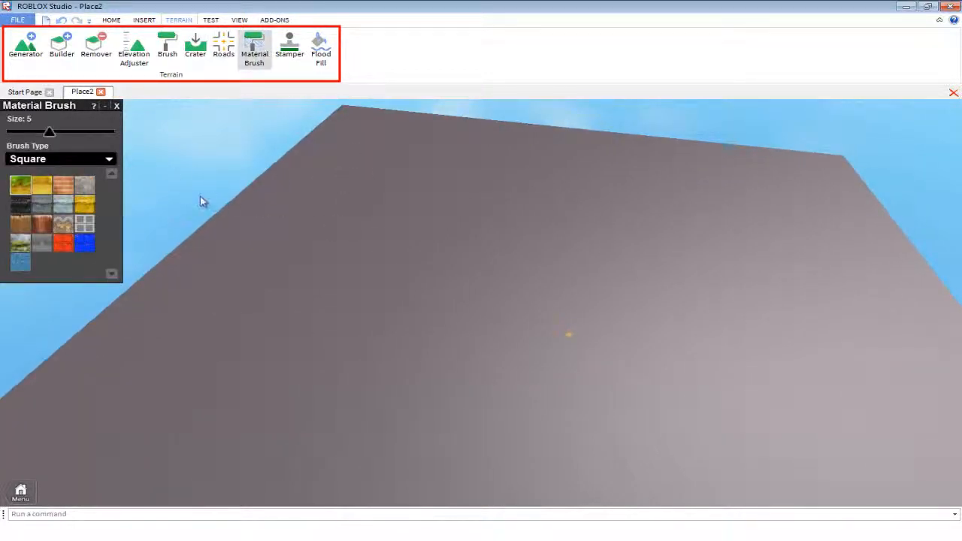
click(94, 159)
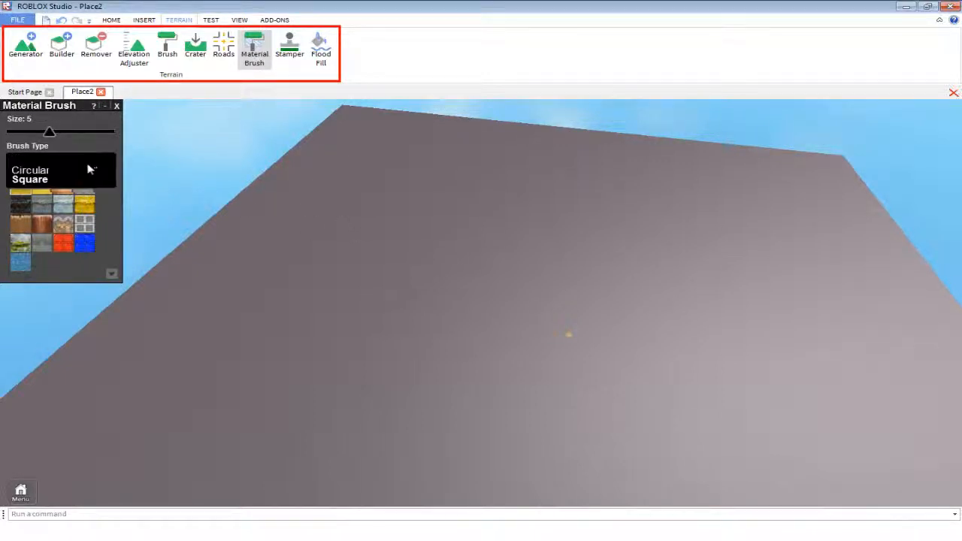
click(64, 174)
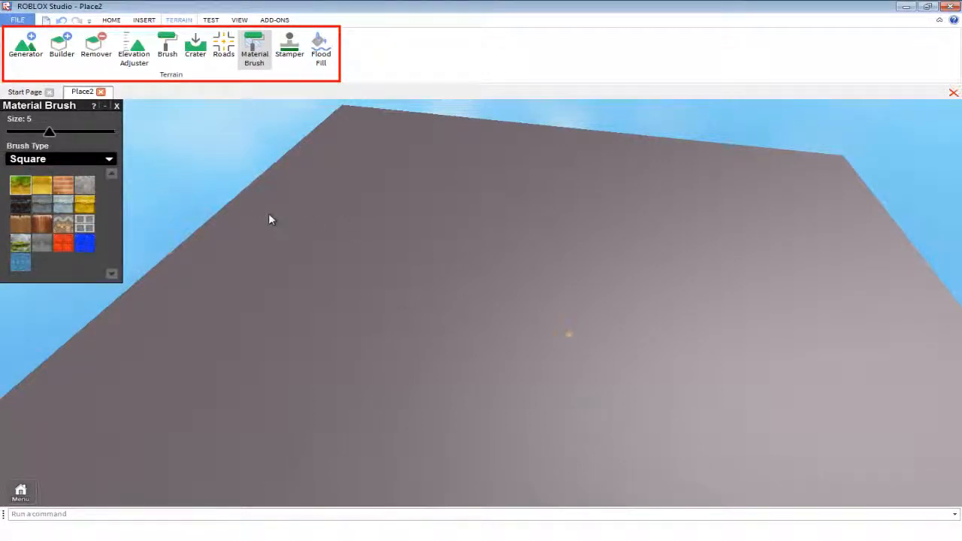
Build a raised grass patch with the Terrain Brush and repaint its middle as sand with the square Material Brush at size 5.
click(167, 46)
mouse_move(387, 218)
mouse_down()
mouse_move(427, 386)
mouse_move(405, 354)
mouse_up()
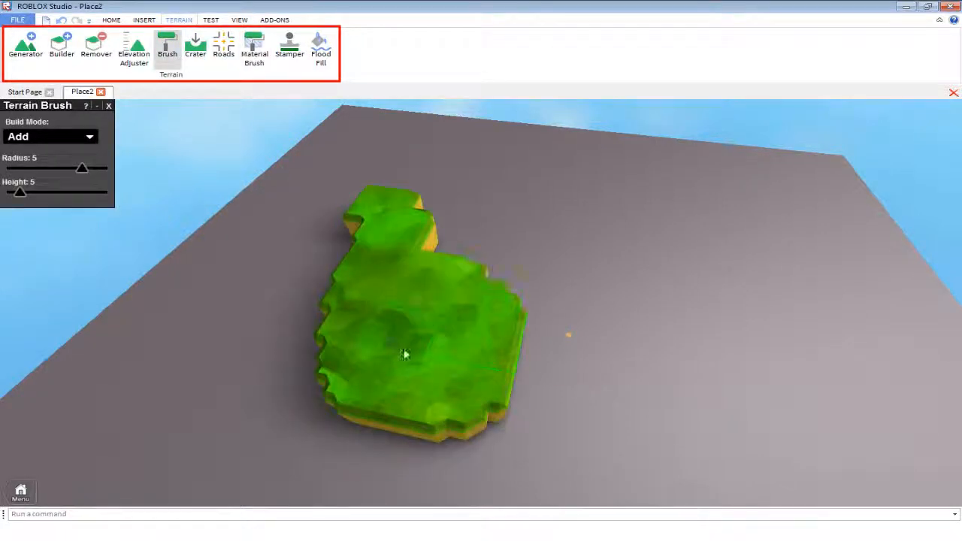
click(254, 47)
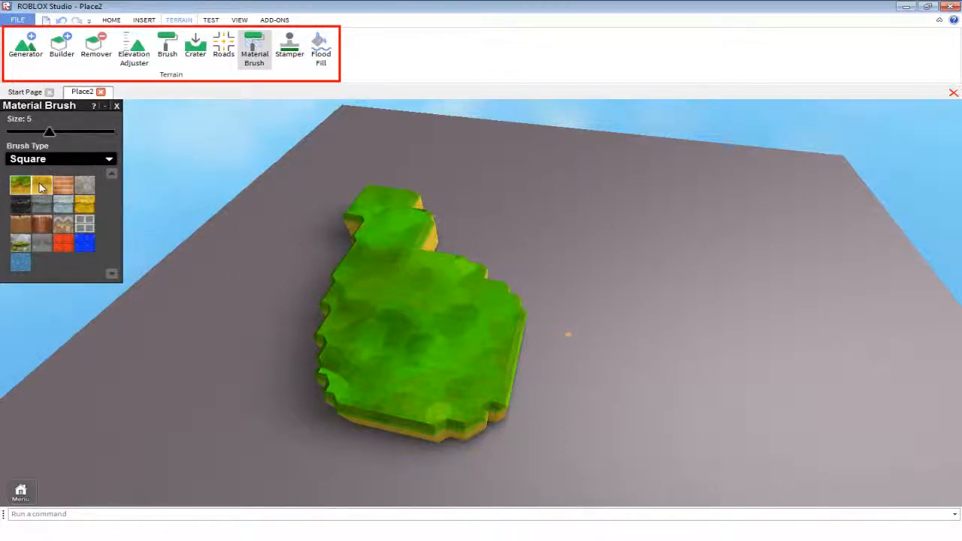
mouse_move(396, 282)
mouse_down()
mouse_move(410, 326)
mouse_move(392, 304)
mouse_move(425, 305)
mouse_move(366, 314)
mouse_move(455, 421)
mouse_up()
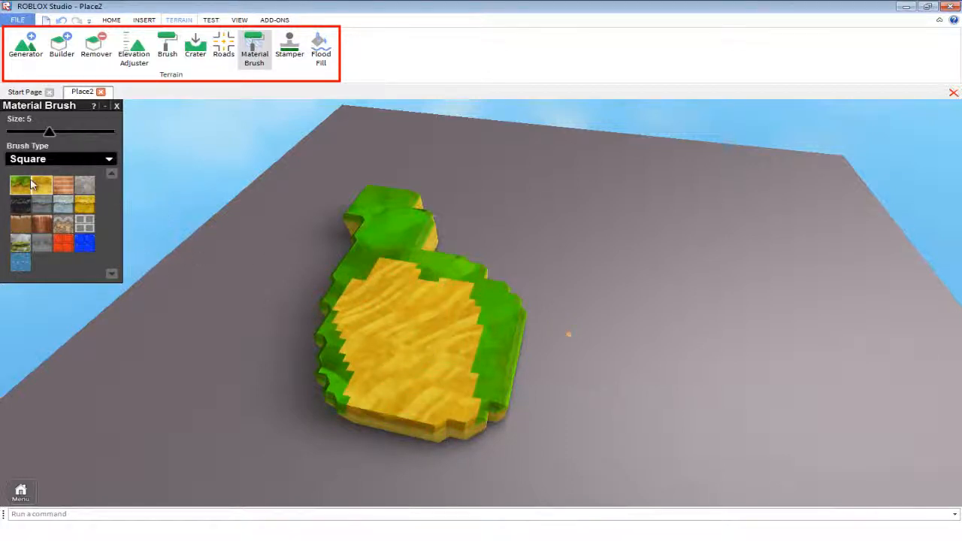
Undo the sand painting and the grass patch until the baseplate is empty.
key(ctrl+z)
key(ctrl+z)
key(ctrl+z)
key(ctrl+z)
key(ctrl+z)
key(ctrl+z)
key(ctrl+z)
key(ctrl+z)
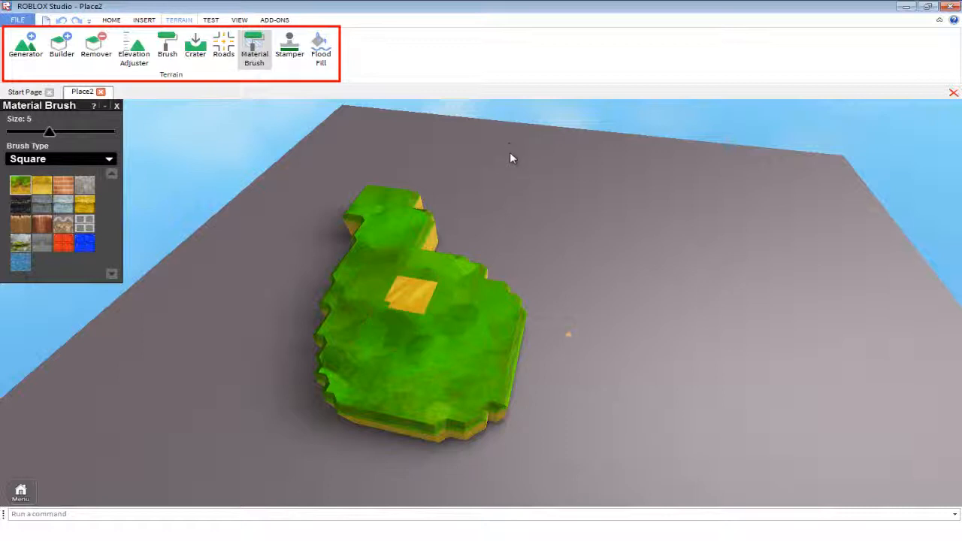
key(ctrl+z)
key(ctrl+z)
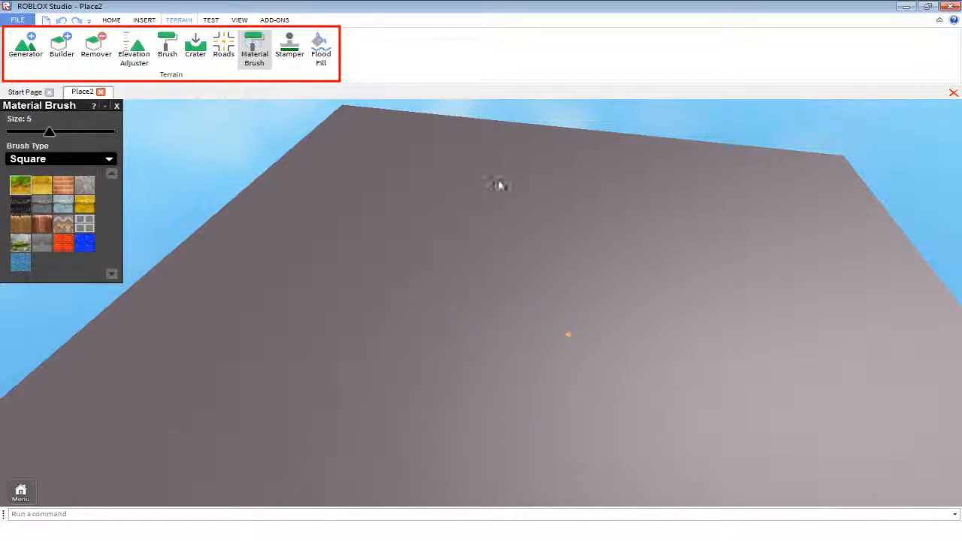
Open the Stamper's object sets and view the Deadly Machines set.
right_drag(500, 185, 341, 124)
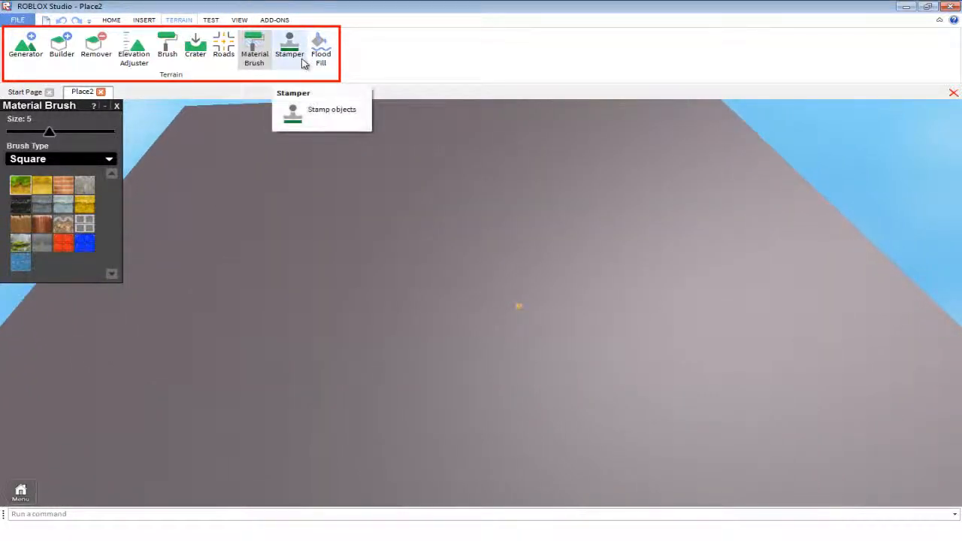
click(303, 63)
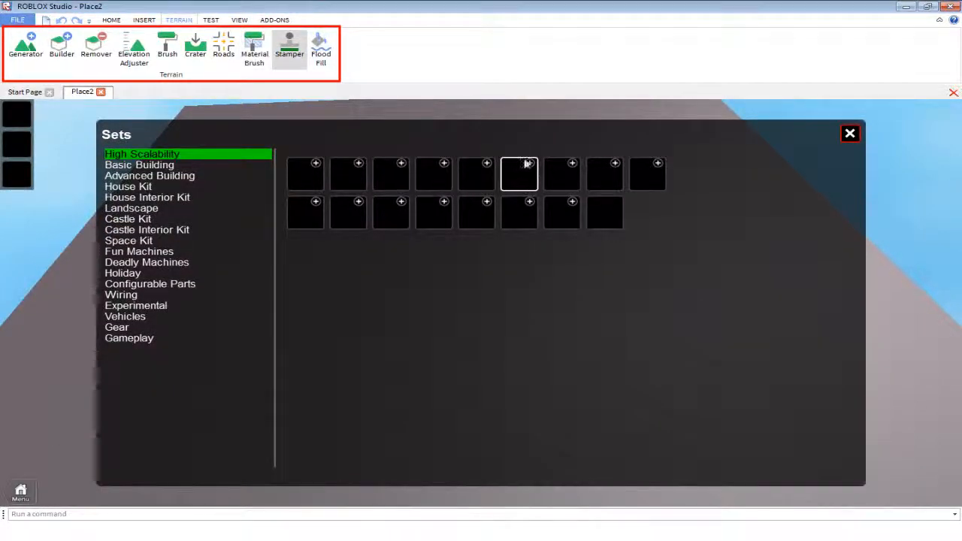
click(190, 265)
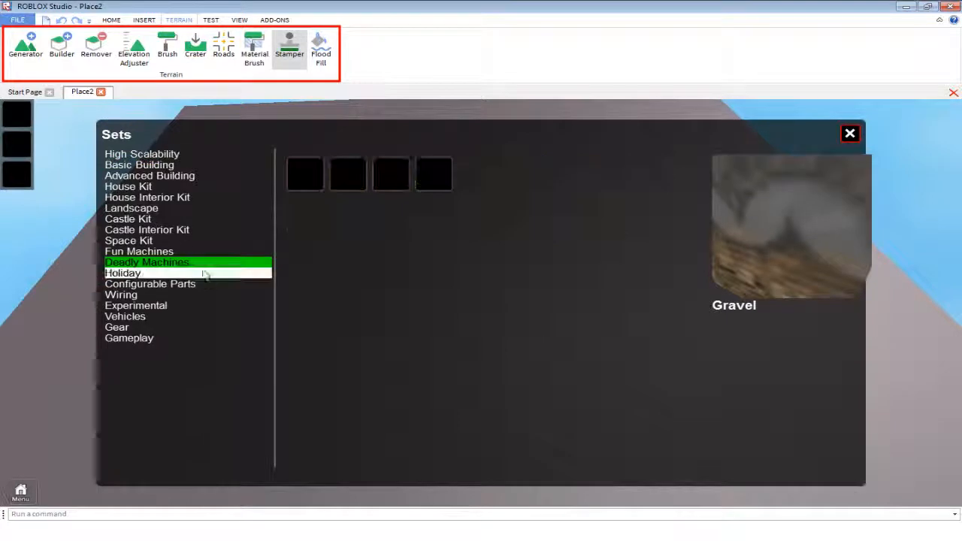
Stamp a long diagonal line of water across the baseplate, using the water block from the High Scalability set.
click(169, 155)
click(616, 215)
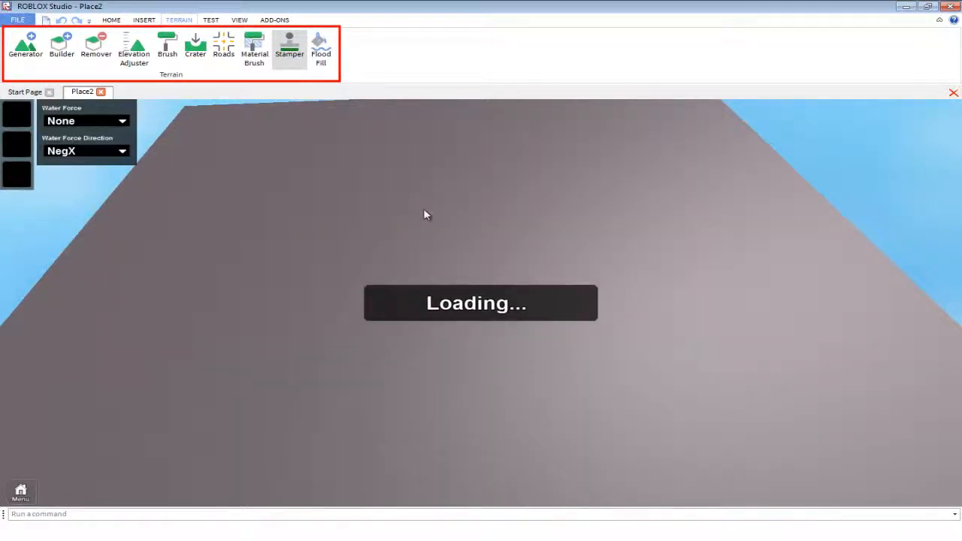
drag(264, 257, 412, 390)
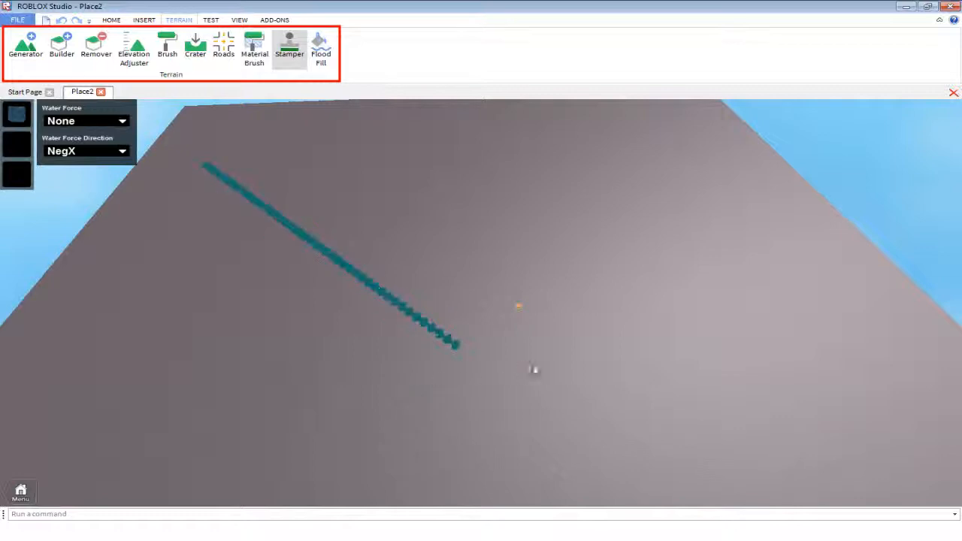
Stamp a large rectangular area of water on the baseplate beside the end of the diagonal water line.
right_drag(548, 359, 548, 360)
scroll(549, 359, up, 5)
scroll(548, 360, up, 3)
drag(545, 343, 643, 457)
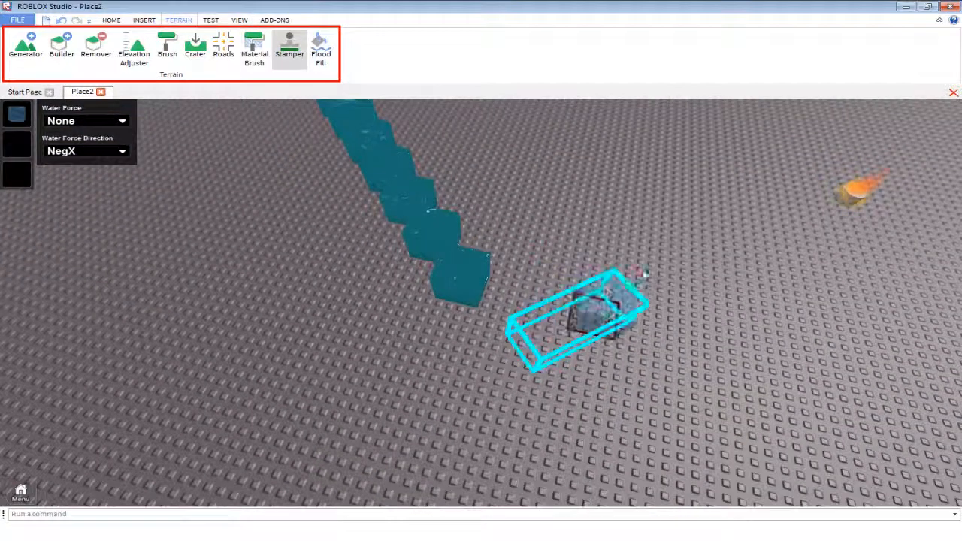
scroll(725, 394, down, 5)
scroll(736, 385, down, 2)
right_drag(643, 456, 628, 464)
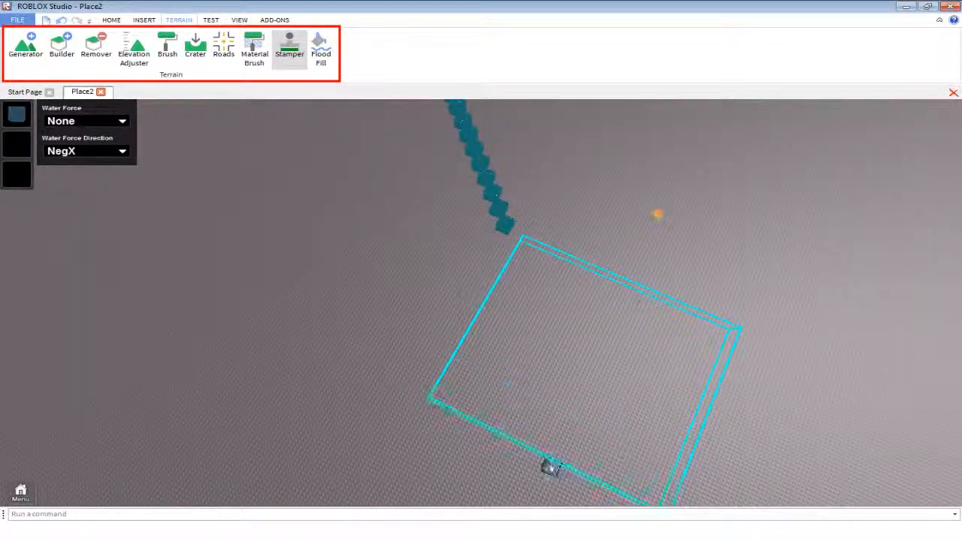
right_drag(557, 467, 514, 458)
scroll(514, 457, down, 2)
drag(514, 458, 622, 339)
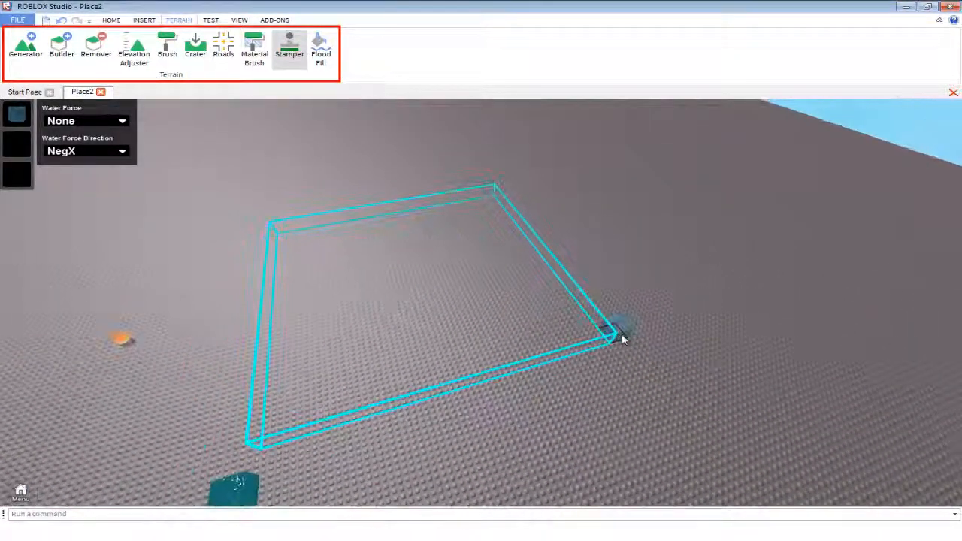
Examine the stamped rectangular water area from ground level and from above.
right_drag(588, 259, 508, 303)
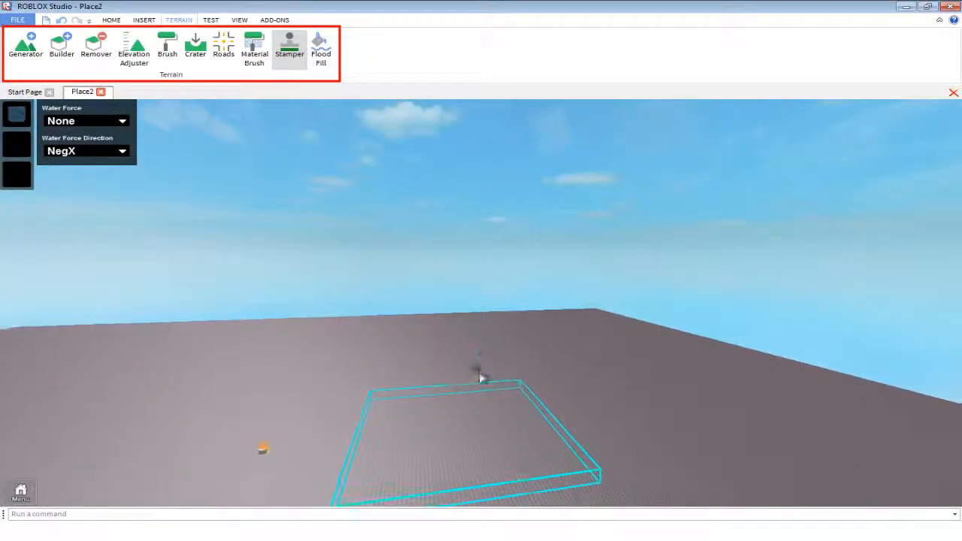
right_drag(495, 342, 510, 370)
scroll(504, 409, up, 3)
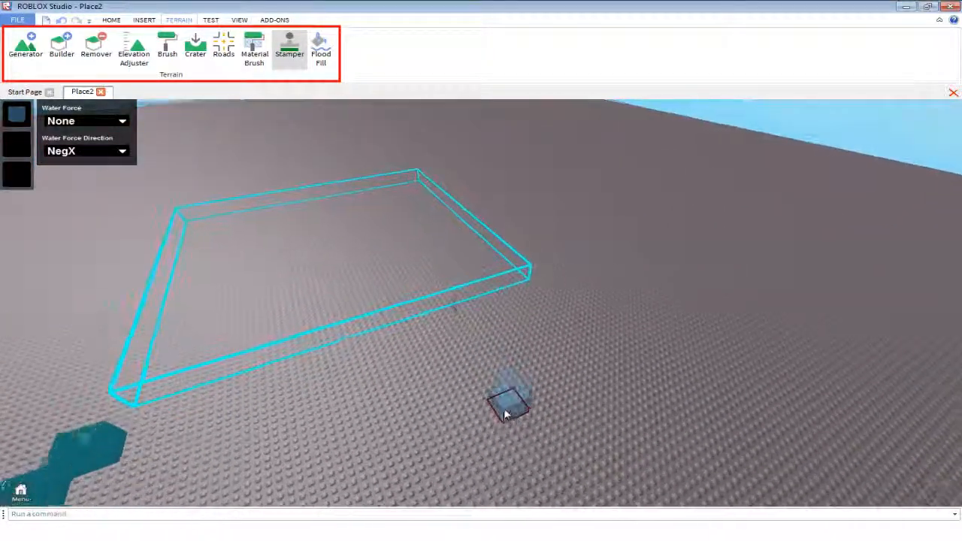
right_drag(403, 208, 402, 166)
scroll(401, 199, up, 2)
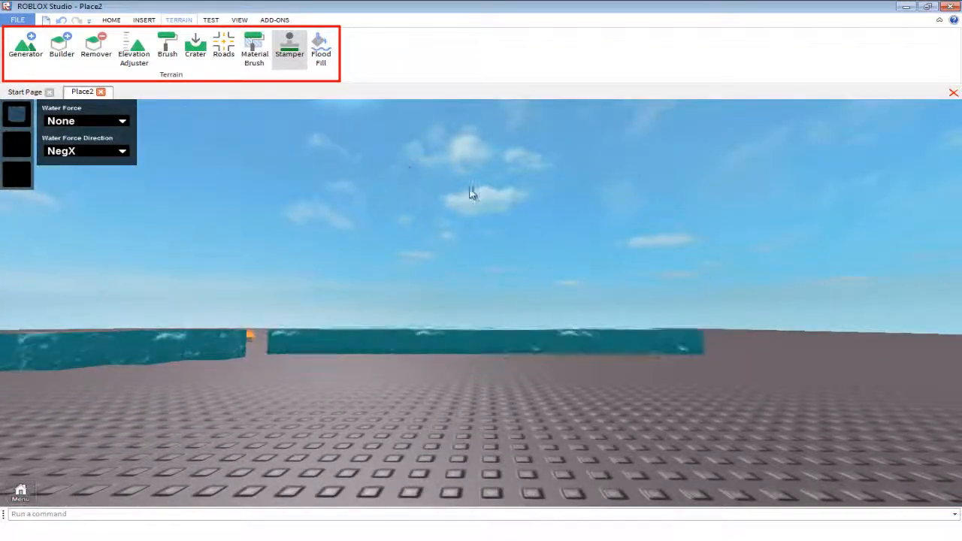
scroll(471, 193, up, 3)
right_drag(471, 193, 470, 193)
scroll(470, 193, down, 4)
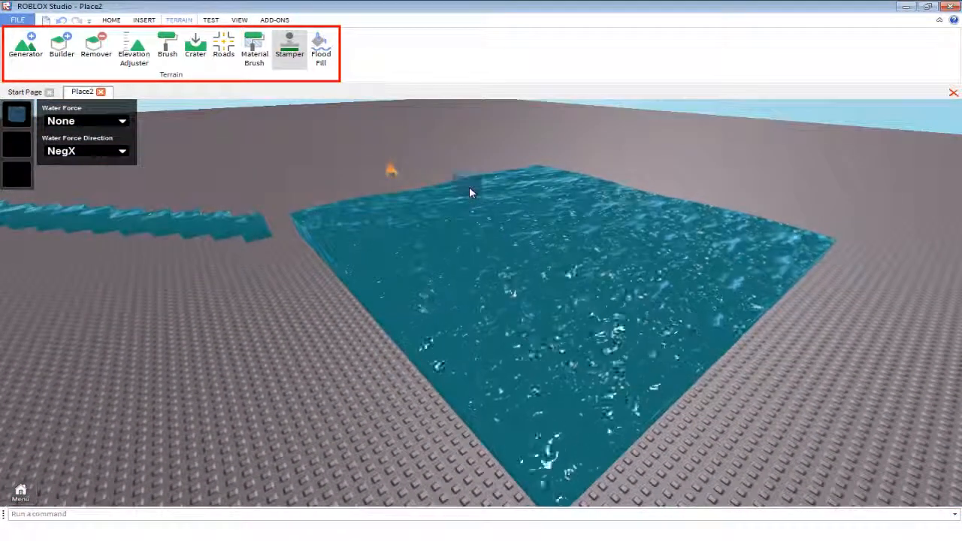
Undo the stamped water area and the diagonal water line.
key(ctrl+z)
key(ctrl+z)
right_drag(538, 234, 541, 239)
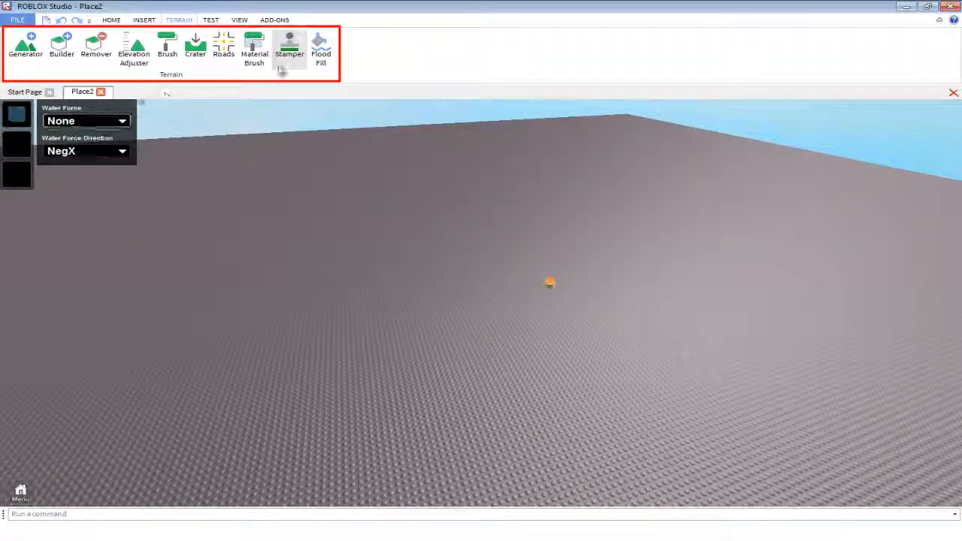
click(319, 53)
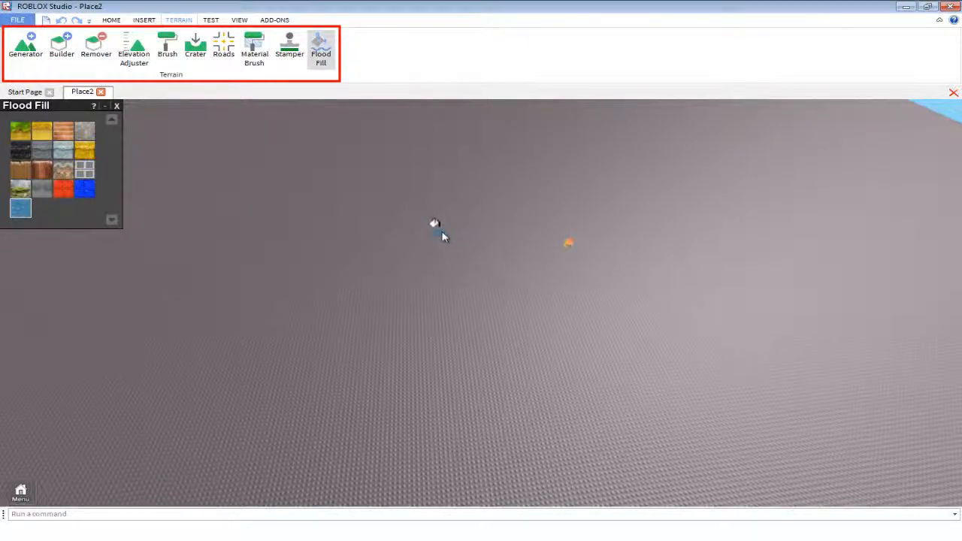
scroll(415, 252, up, 7)
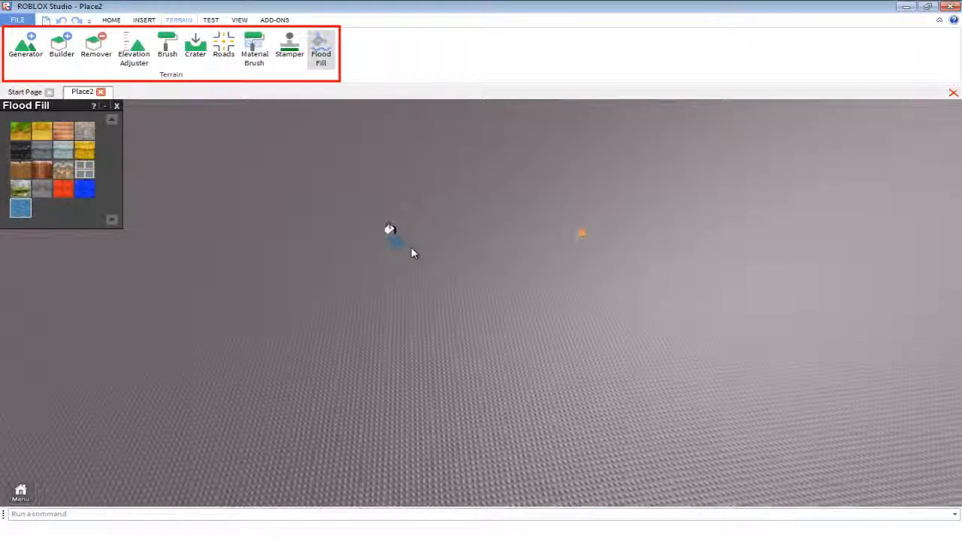
scroll(401, 233, down, 2)
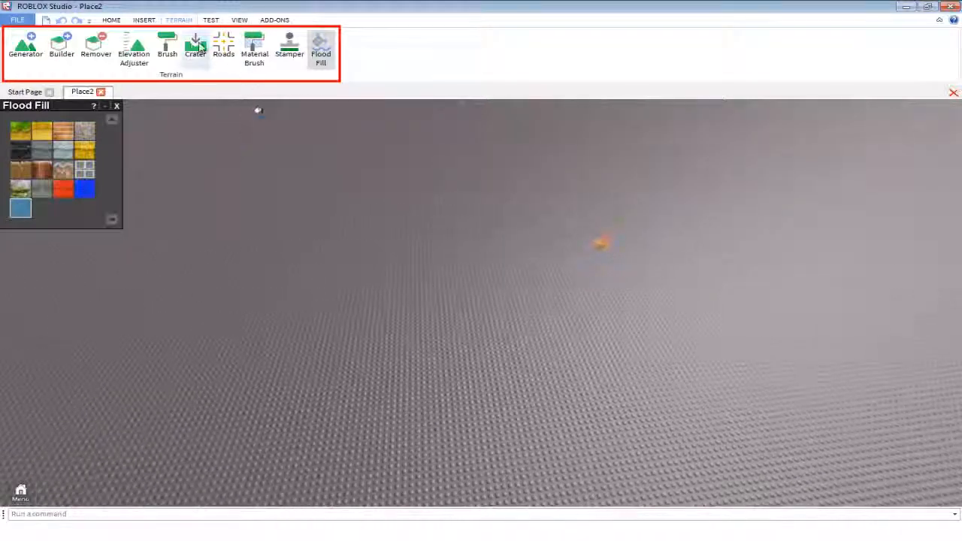
Paint a raised grass plateau on the baseplate with the Terrain Brush in Add mode, radius 5 and height 5.
click(167, 46)
drag(408, 188, 246, 327)
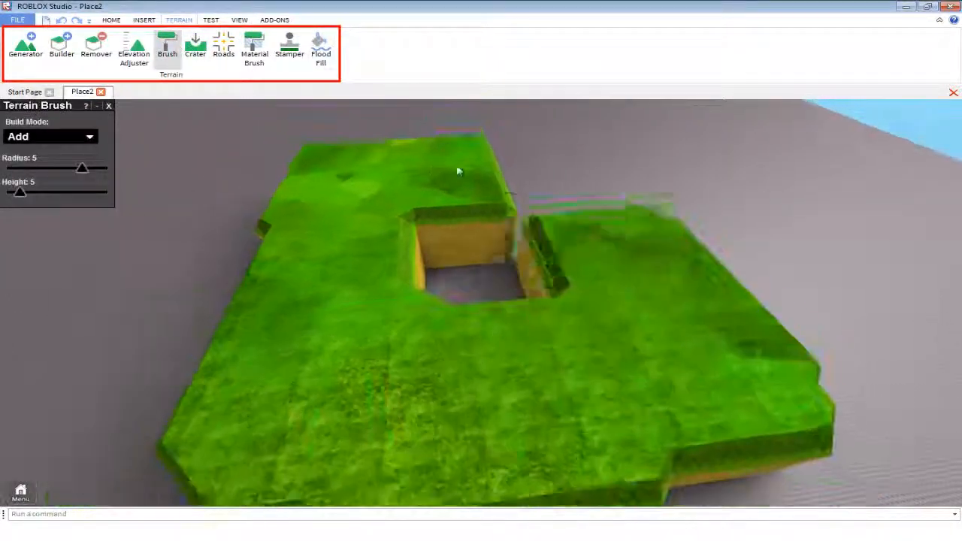
mouse_move(461, 258)
mouse_down()
mouse_move(500, 232)
mouse_move(546, 238)
mouse_up()
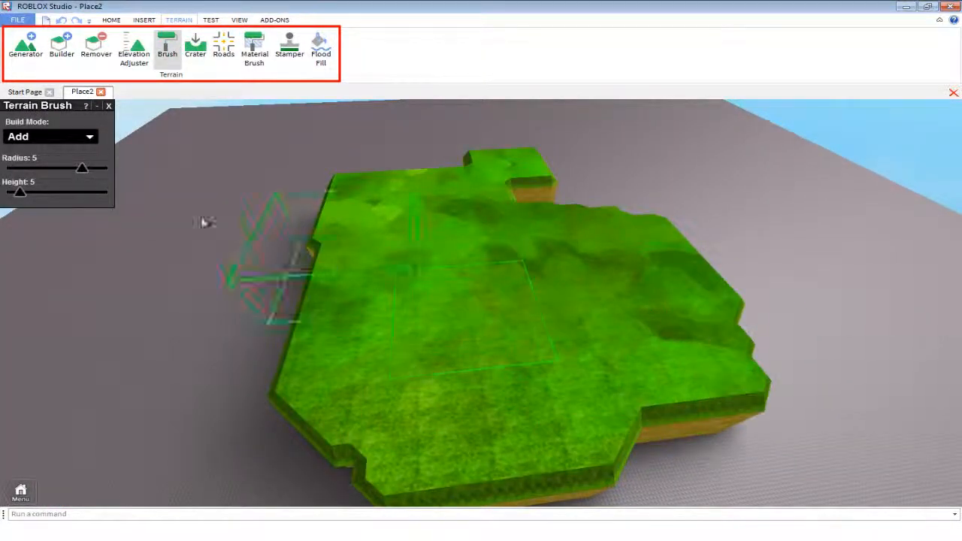
Carve a crater of radius 20 and depth 20% in the grass plateau and flood-fill it with water.
click(194, 46)
click(502, 273)
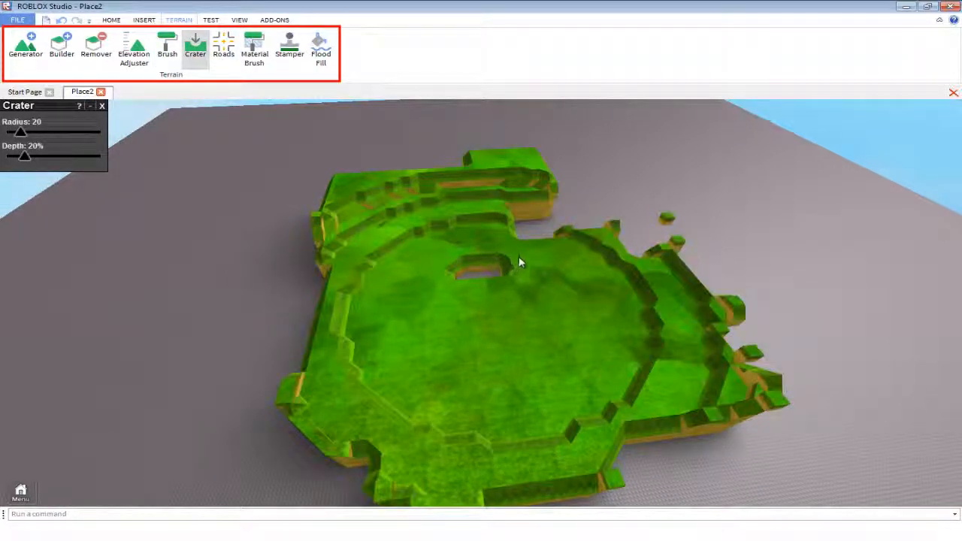
click(319, 52)
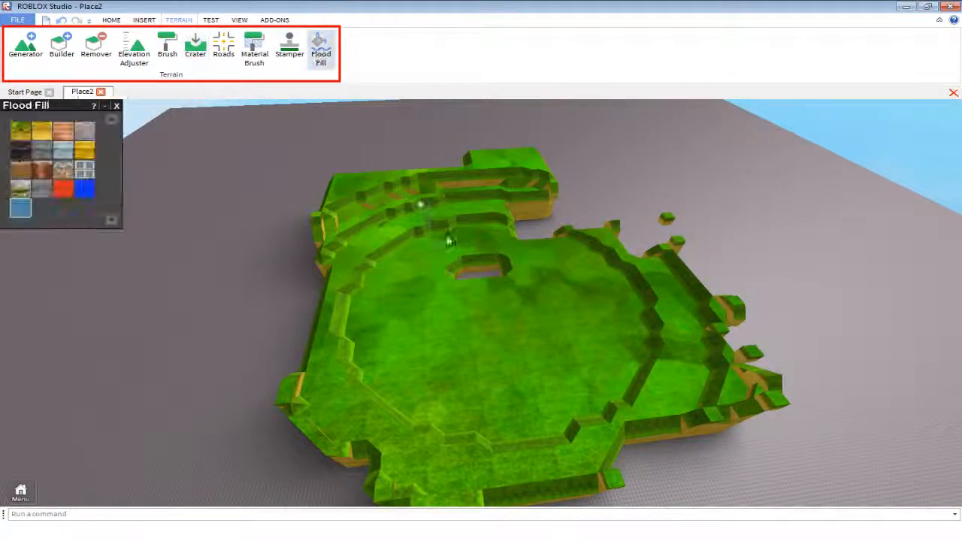
click(438, 312)
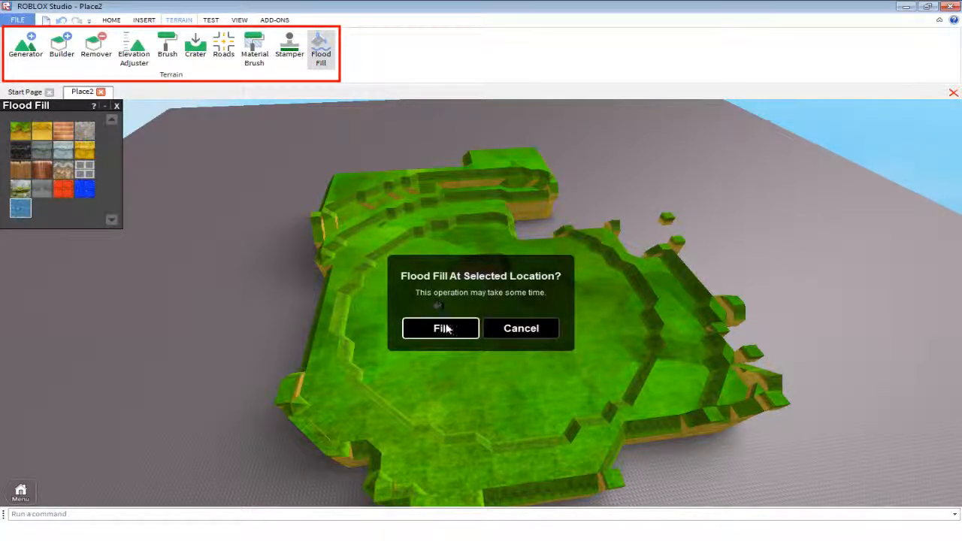
click(443, 329)
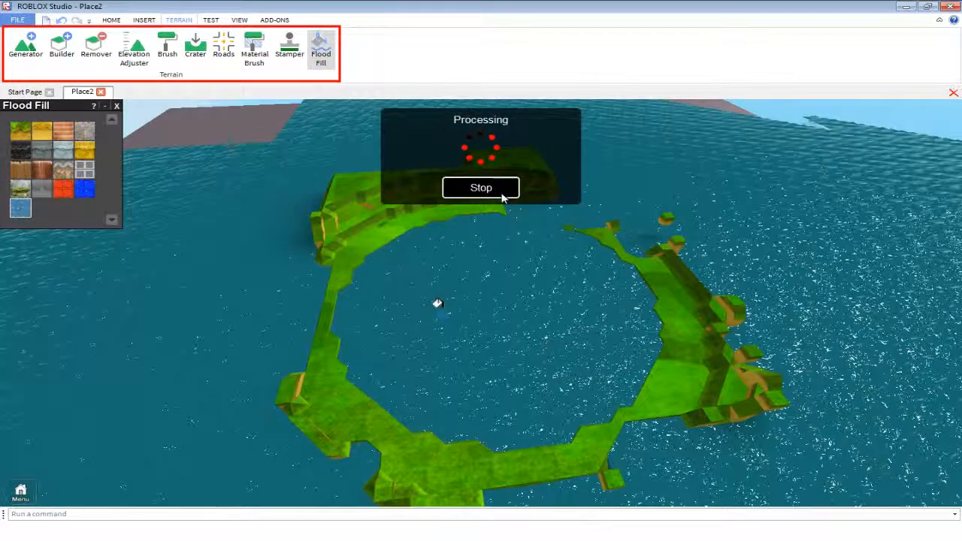
Undo the water fill and the crater, and try another crater of radius 20 on the grass plateau.
right_drag(502, 193, 423, 195)
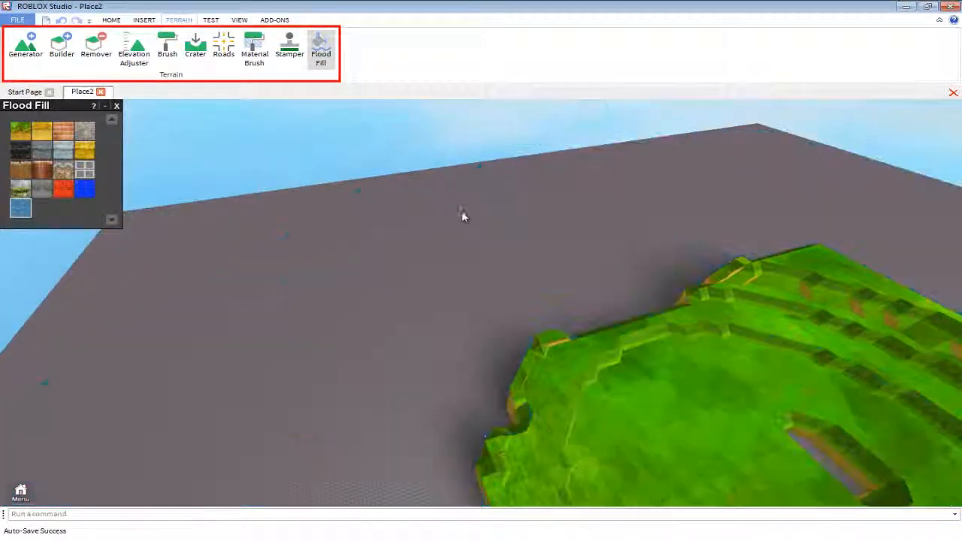
scroll(463, 215, up, 10)
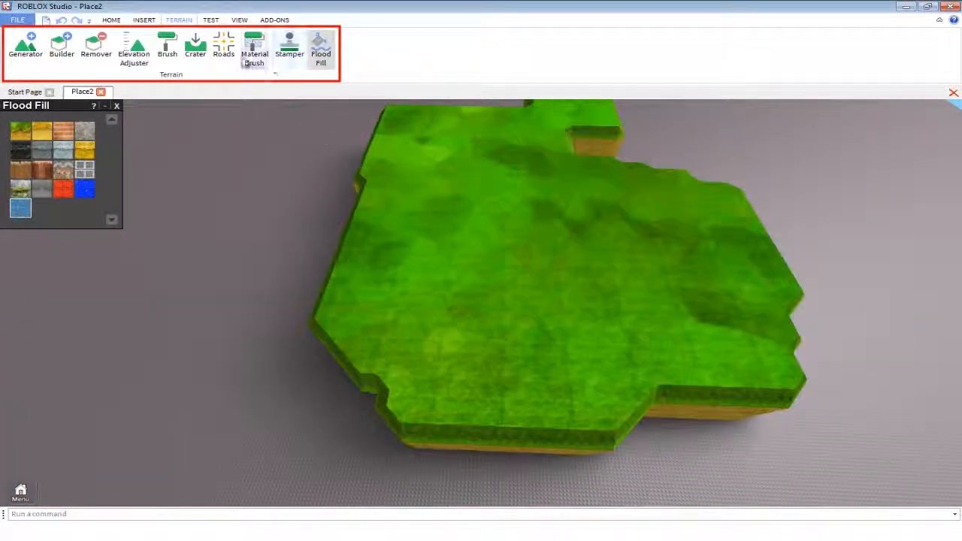
click(195, 46)
click(509, 252)
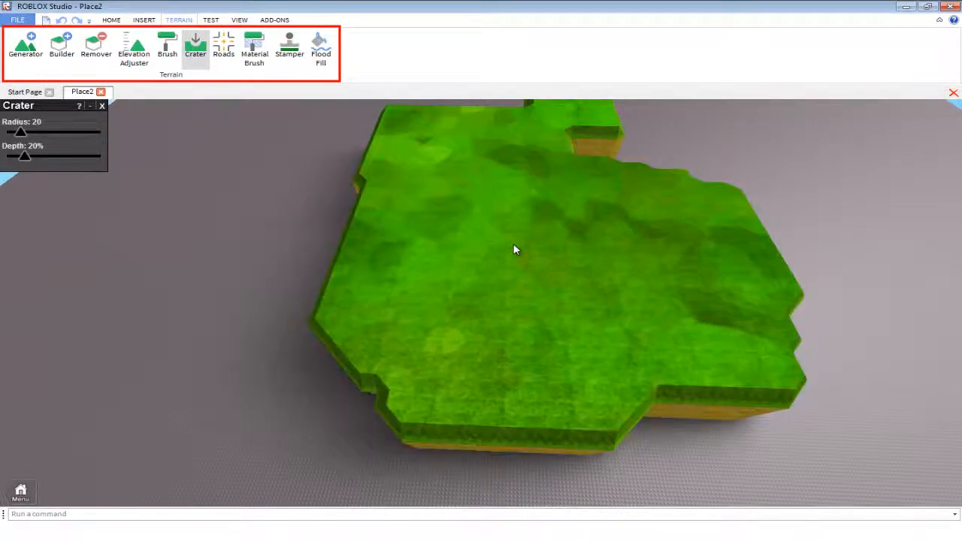
click(504, 235)
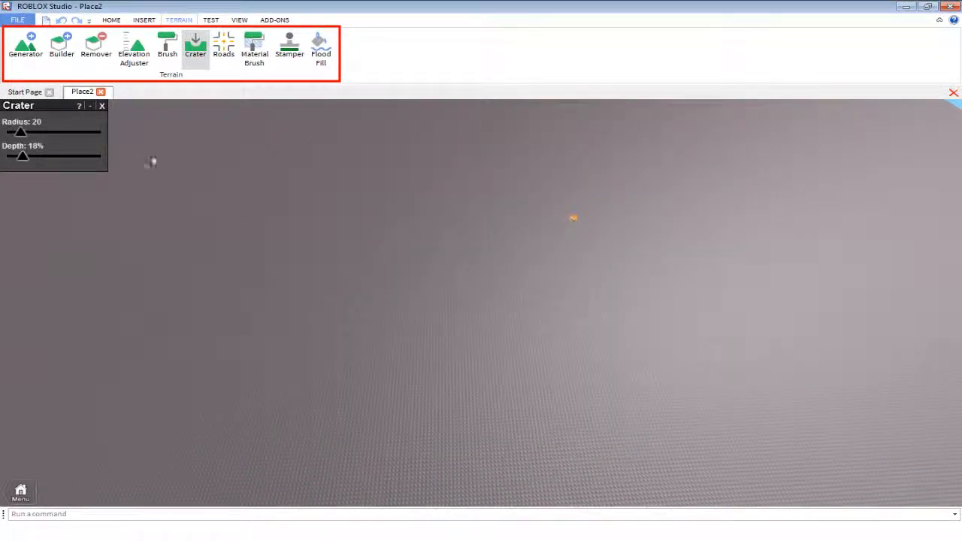
Paint a wide grass plateau at radius 5 and height 5, and carve a crater of radius 20 and depth 18% in it.
click(169, 58)
mouse_move(380, 160)
mouse_down()
mouse_move(476, 301)
mouse_move(605, 163)
mouse_move(554, 367)
mouse_move(732, 178)
mouse_move(526, 150)
mouse_move(603, 380)
mouse_move(765, 377)
mouse_up()
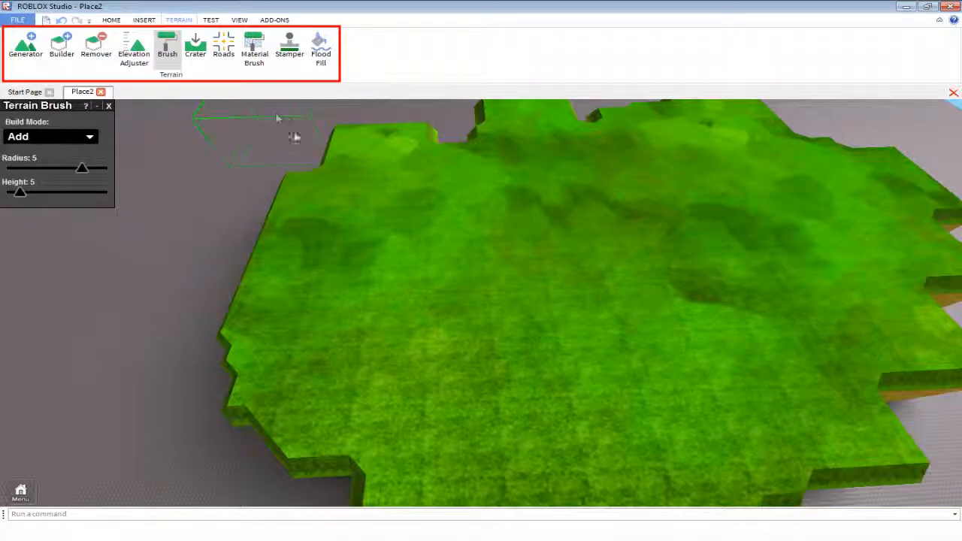
click(193, 54)
click(572, 258)
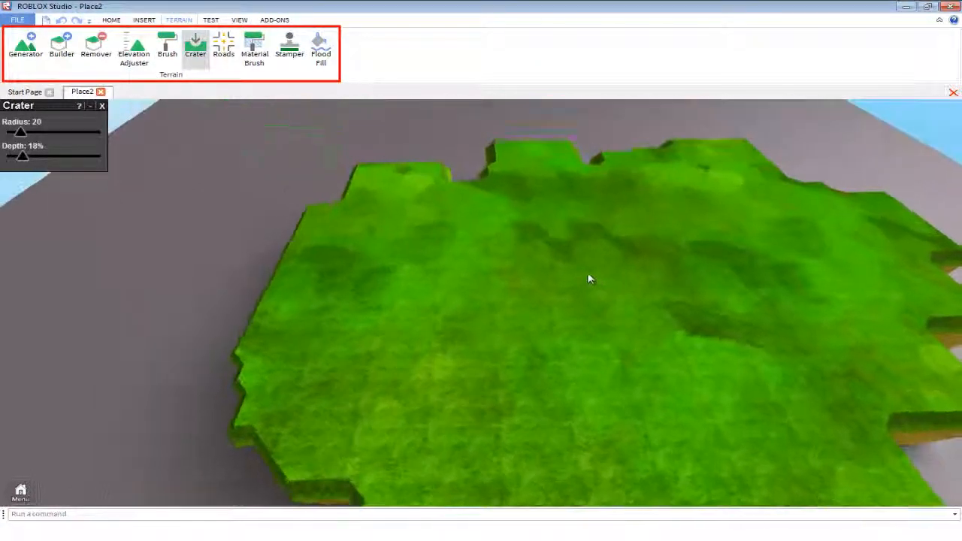
Retry the radius 20 crater in the middle of the plateau at shallower depths of 10% and 9%.
scroll(588, 278, down, 1)
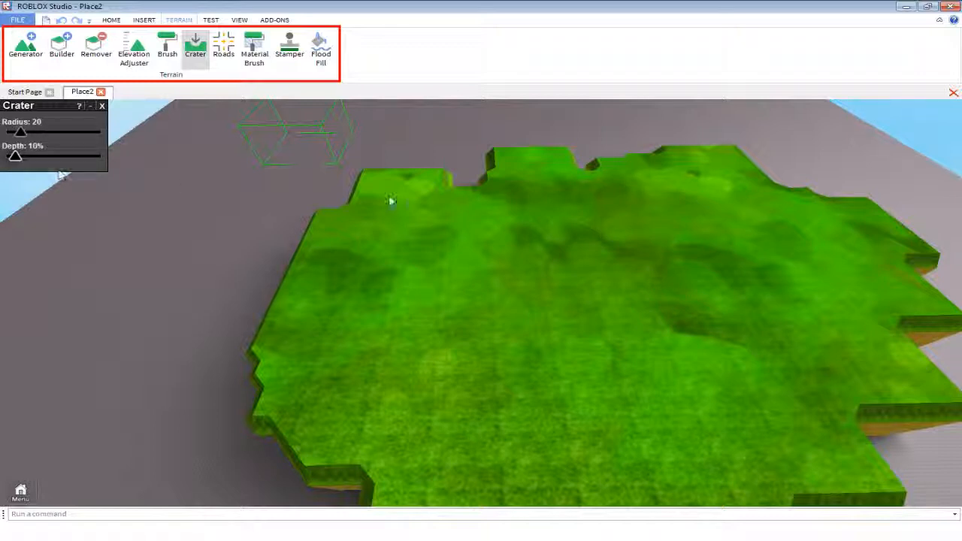
click(588, 319)
key(ctrl+z)
click(588, 306)
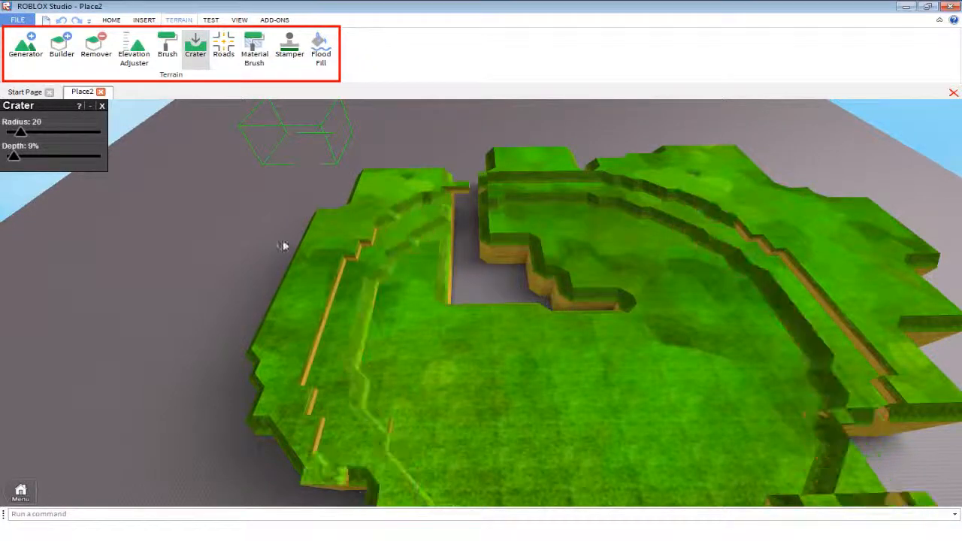
Try another crater of radius 20 and depth 9%, and undo the terrain edits back to the empty baseplate.
scroll(315, 230, up, 10)
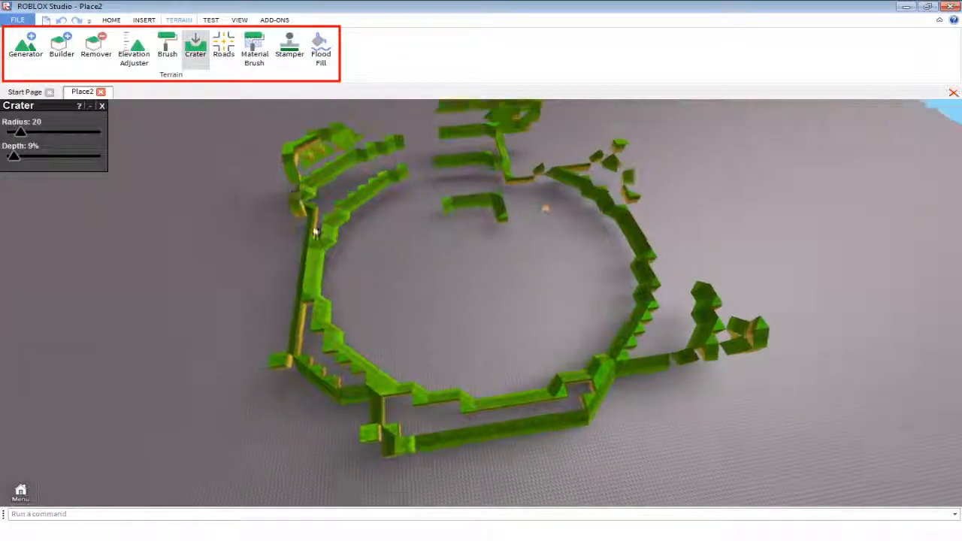
scroll(460, 258, down, 10)
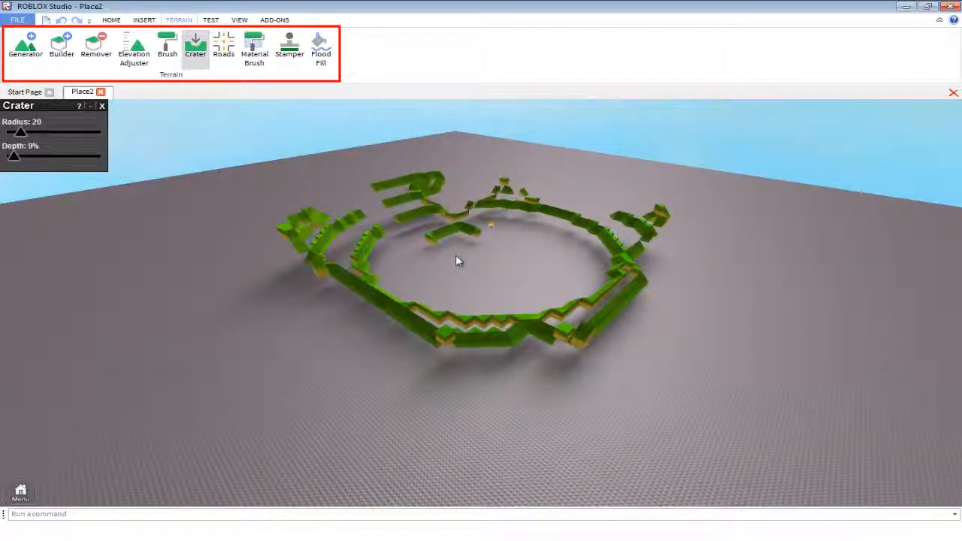
click(493, 254)
right_drag(492, 255, 411, 217)
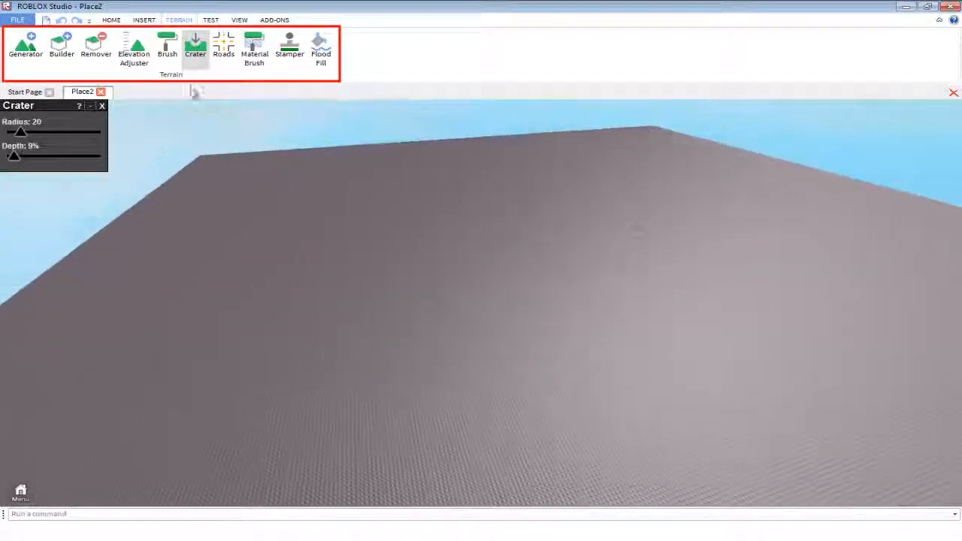
Paint a broad raised grass area across the baseplate with the Terrain Brush in Add mode, radius 5 and height 5.
click(133, 49)
click(169, 51)
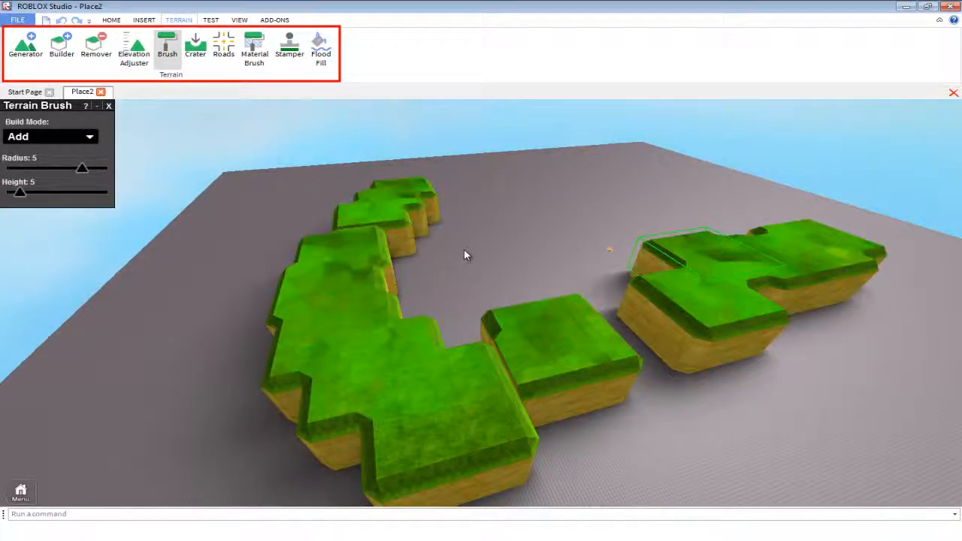
mouse_move(408, 208)
mouse_down()
mouse_move(522, 206)
mouse_move(730, 393)
mouse_move(458, 319)
mouse_move(567, 281)
mouse_up()
mouse_move(769, 204)
mouse_down()
mouse_move(419, 411)
mouse_move(811, 401)
mouse_move(548, 369)
mouse_move(833, 330)
mouse_up()
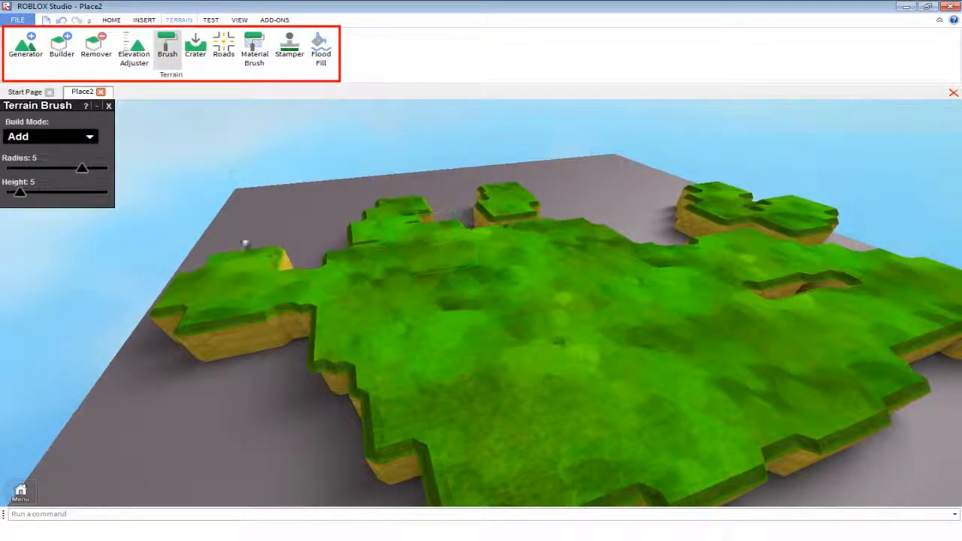
Carve a crater of radius 13 and depth 9% in the middle of the broad grass area and inspect its hole.
click(199, 58)
key(w)
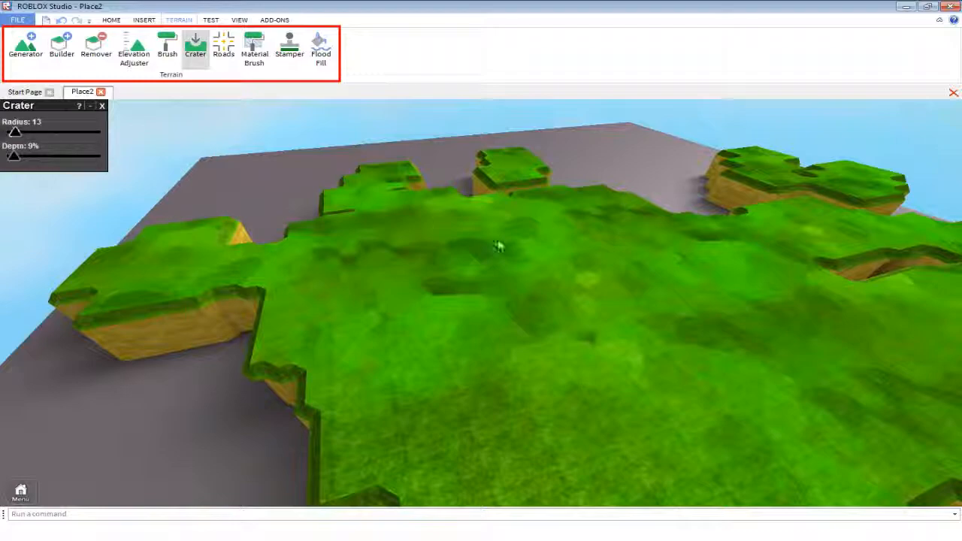
click(540, 309)
key(w)
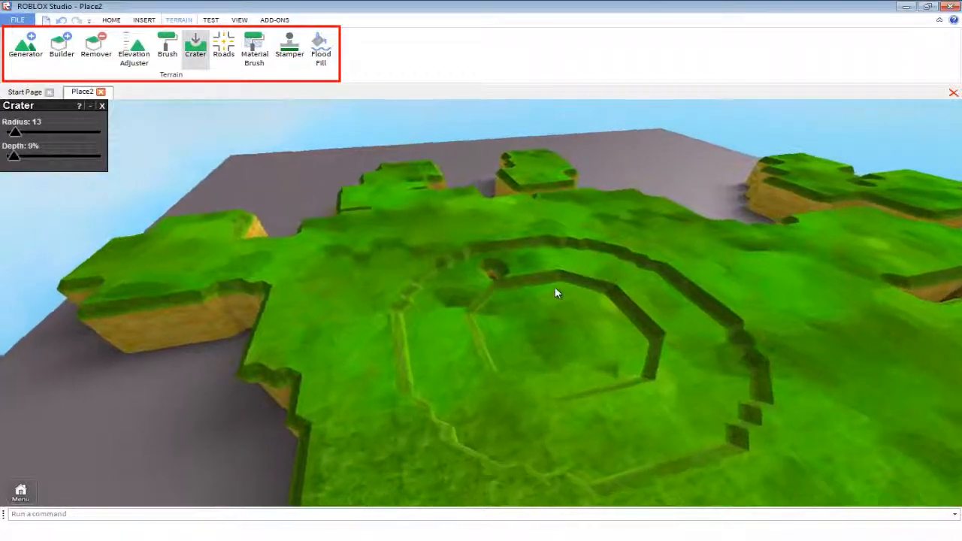
key(w)
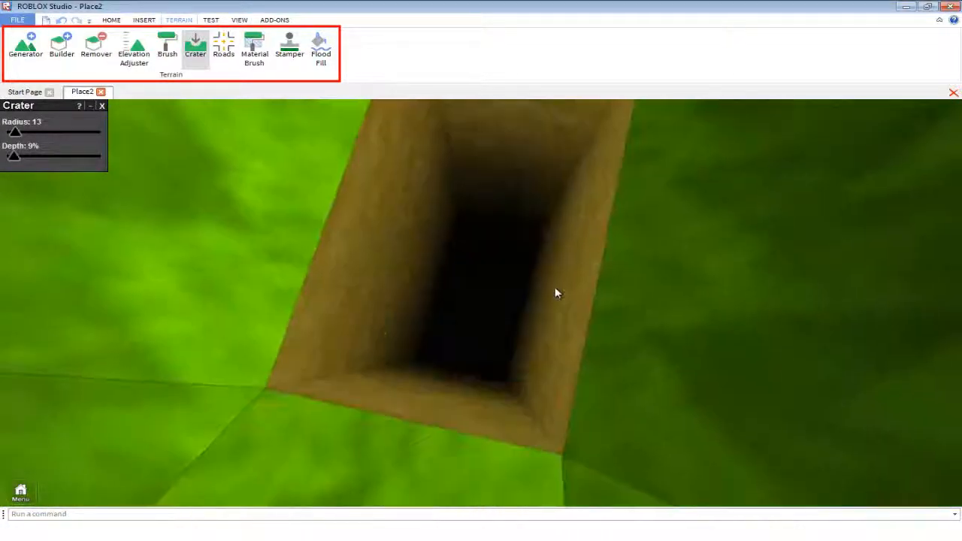
Plug the open hole at the edge of the crater with a block of terrain using the Builder tool.
key(w)
key(s)
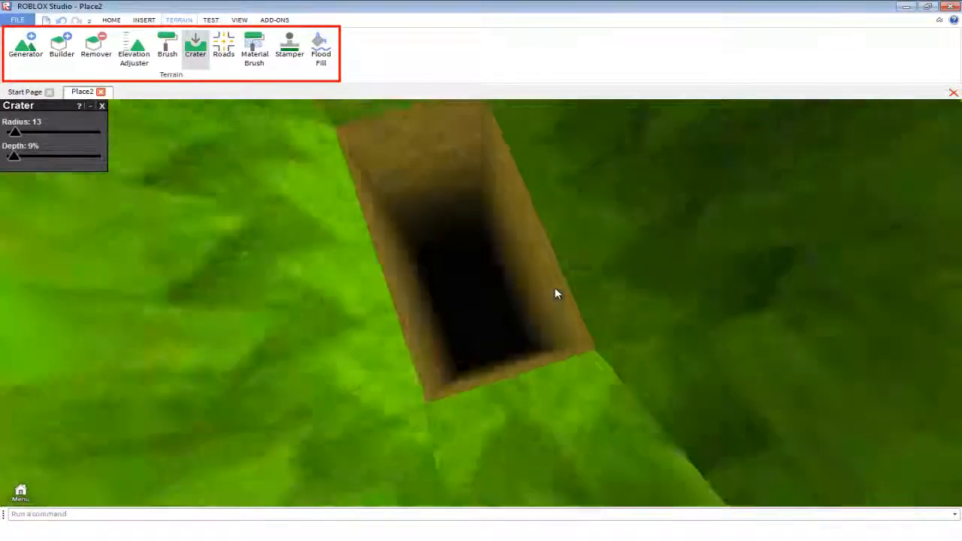
key(s)
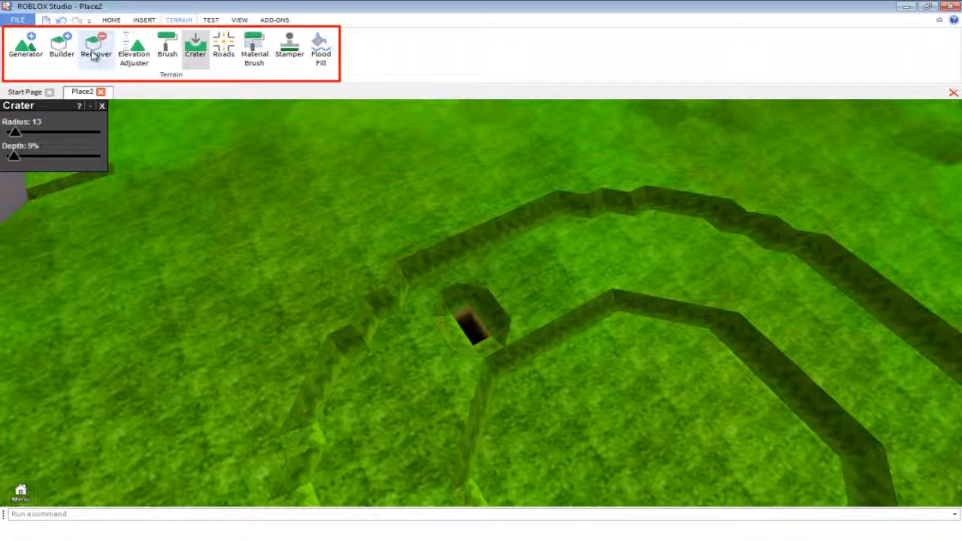
click(92, 57)
click(62, 47)
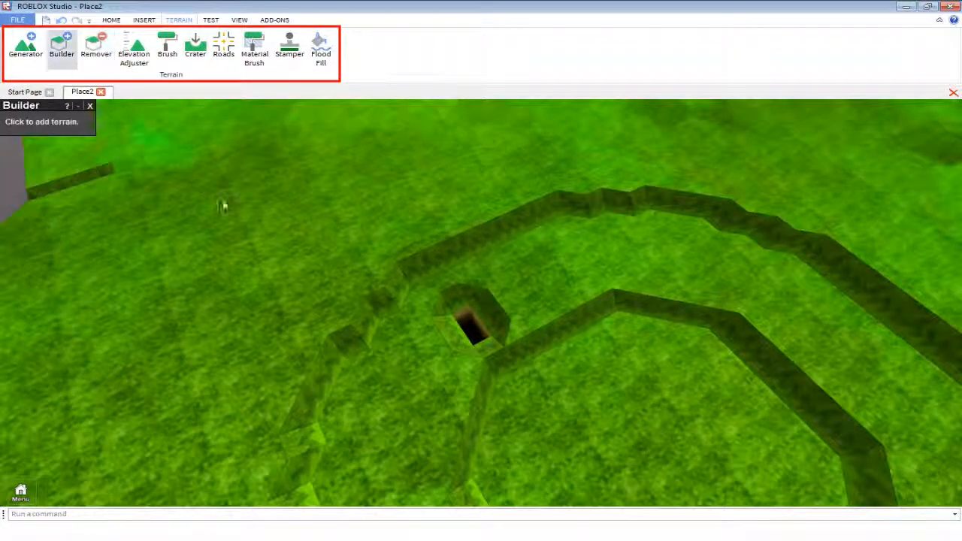
click(479, 332)
key(s)
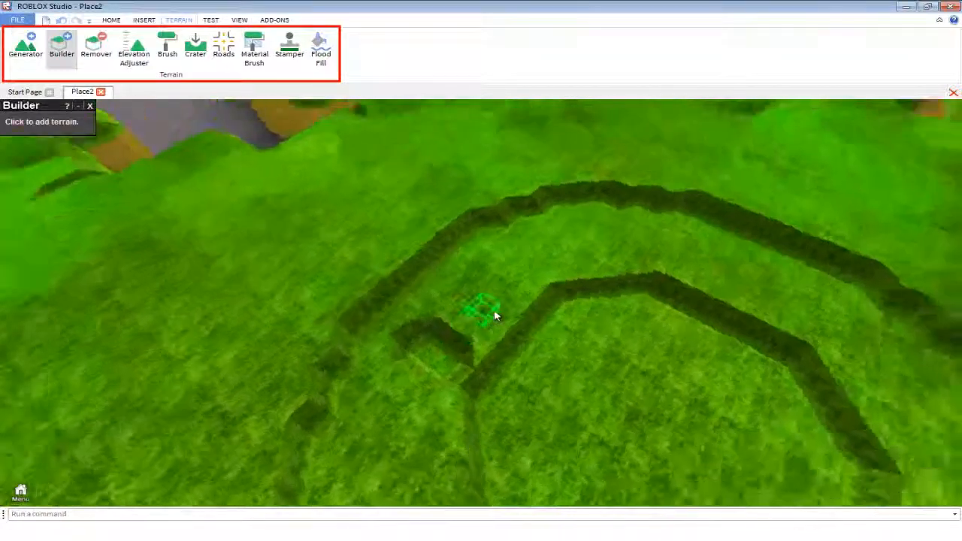
Flood-fill the inner crater basin and the raised ledge around it with water.
click(321, 49)
right_drag(466, 188, 530, 303)
click(528, 303)
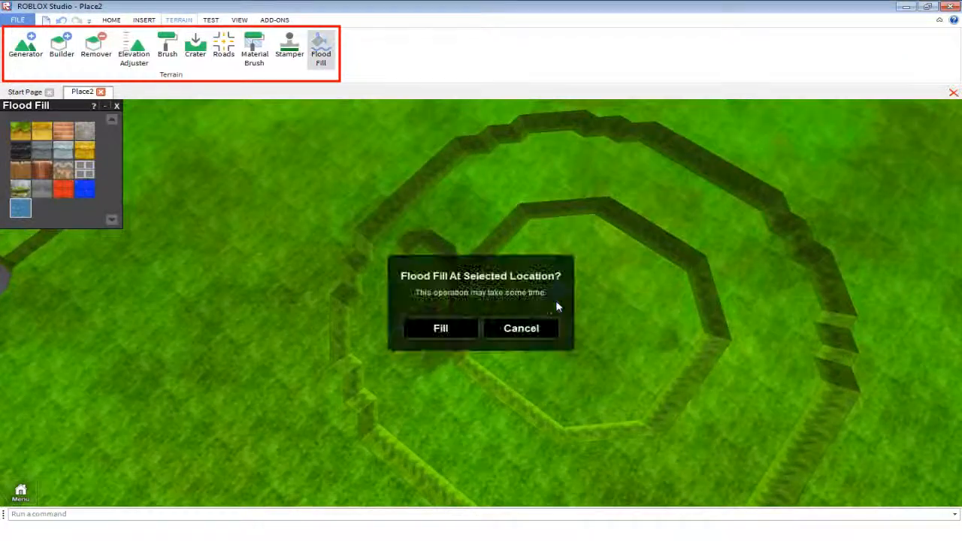
click(441, 328)
click(479, 230)
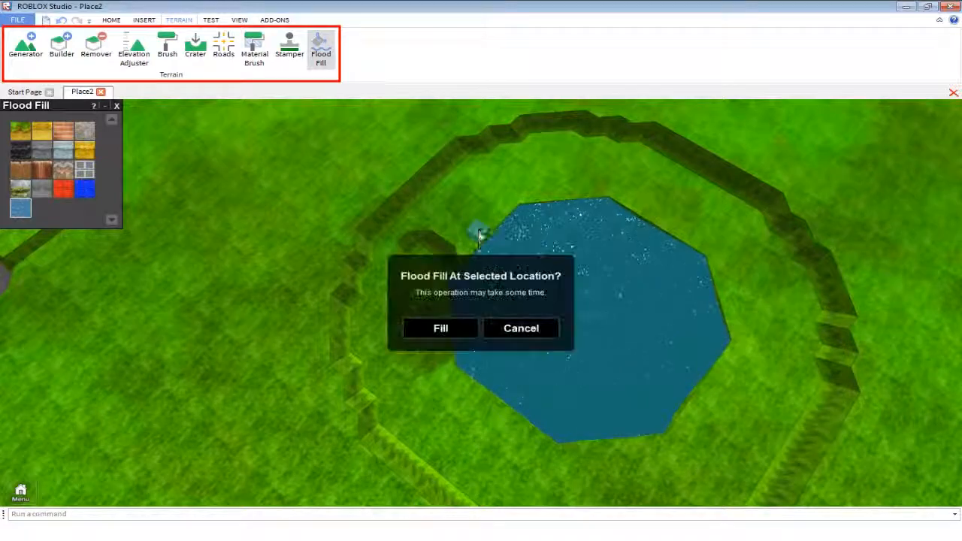
click(466, 328)
Clear all terrain from the place using the Terrain Generator's Clear option.
mouse_move(555, 332)
right_down()
mouse_move(539, 336)
mouse_move(546, 333)
right_up()
key(w)
scroll(546, 334, down, 10)
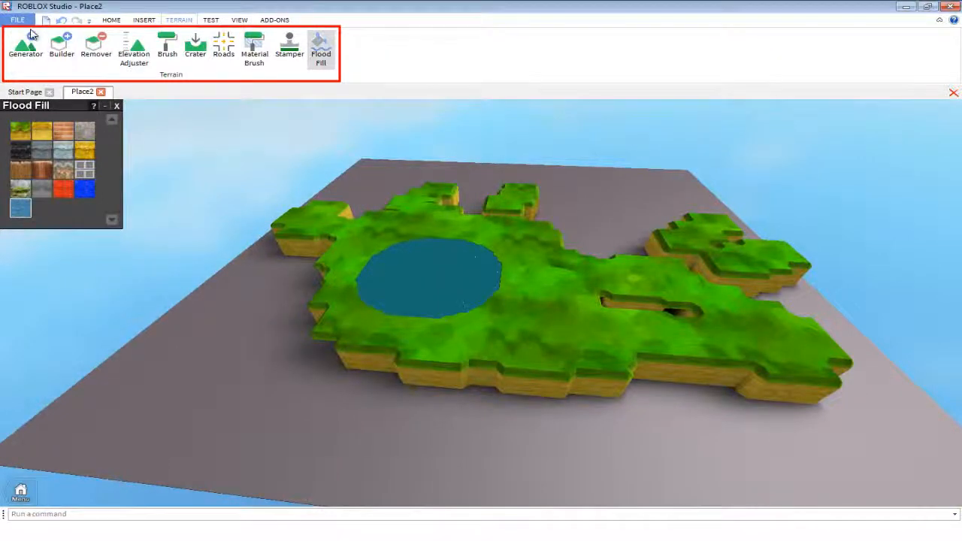
click(30, 41)
click(90, 351)
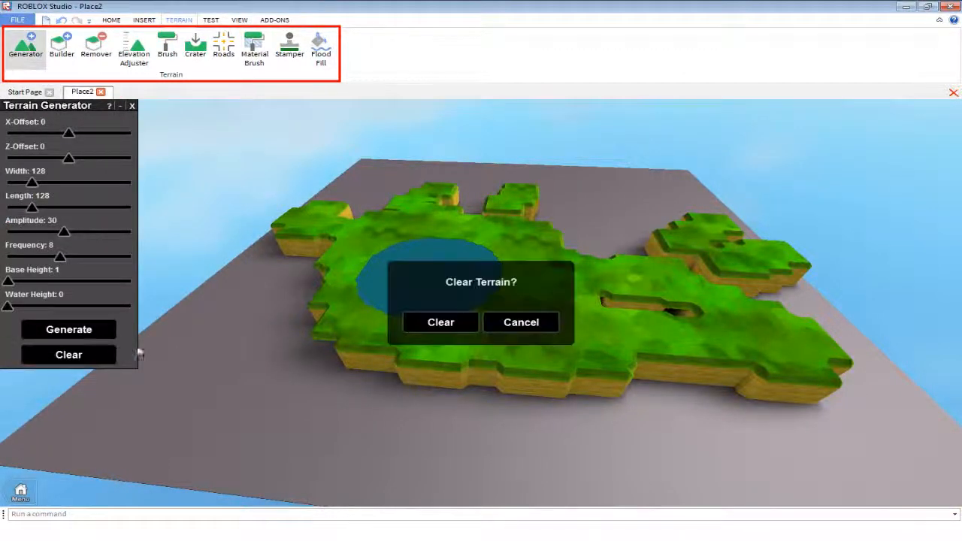
click(414, 322)
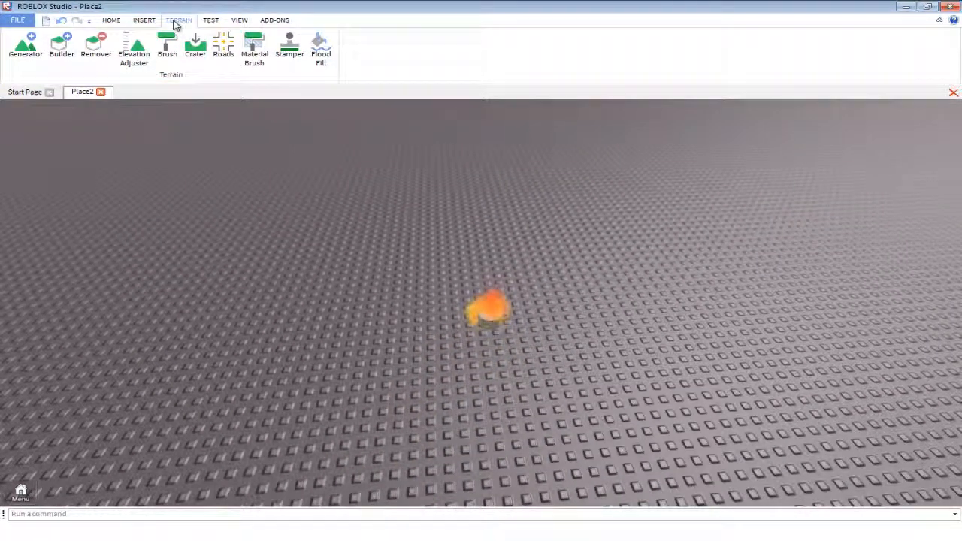
click(111, 20)
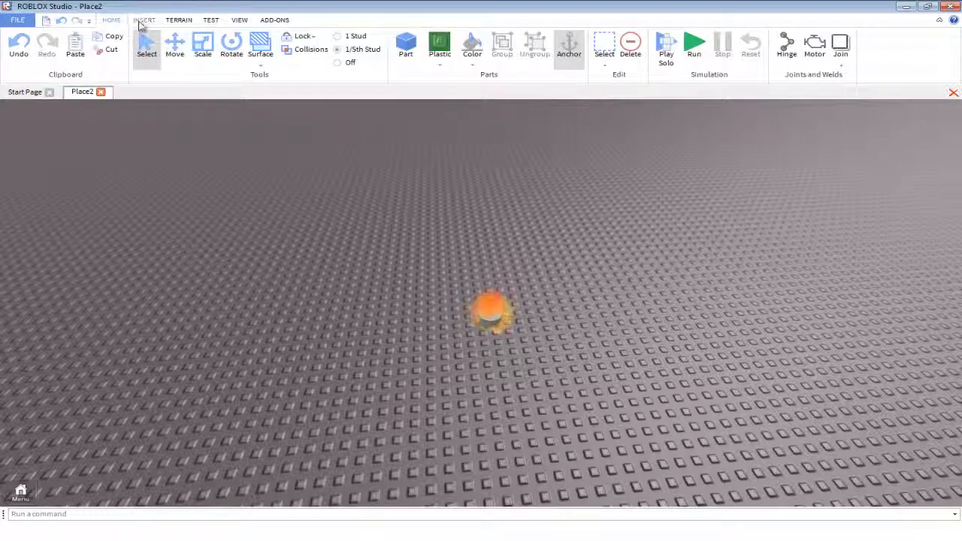
click(143, 21)
click(178, 21)
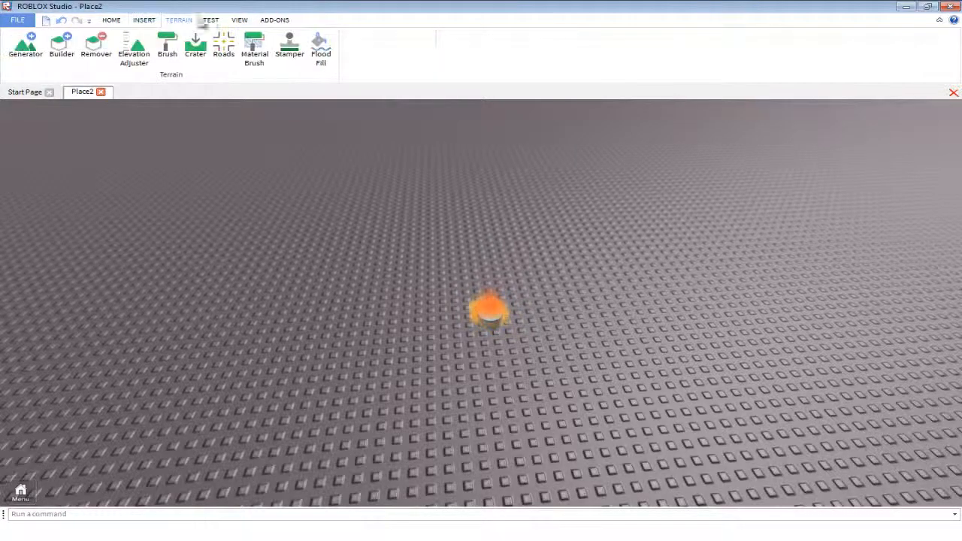
click(212, 21)
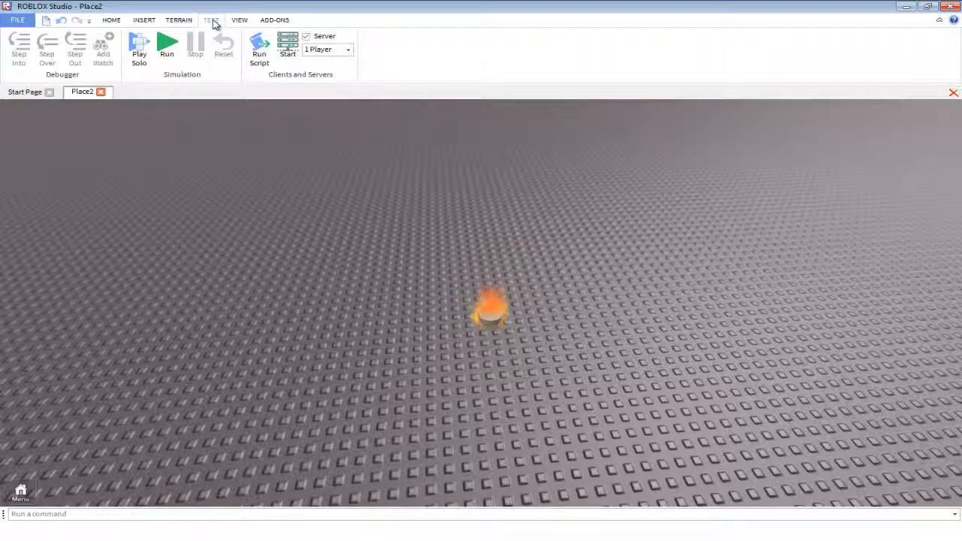
scroll(187, 171, up, 2)
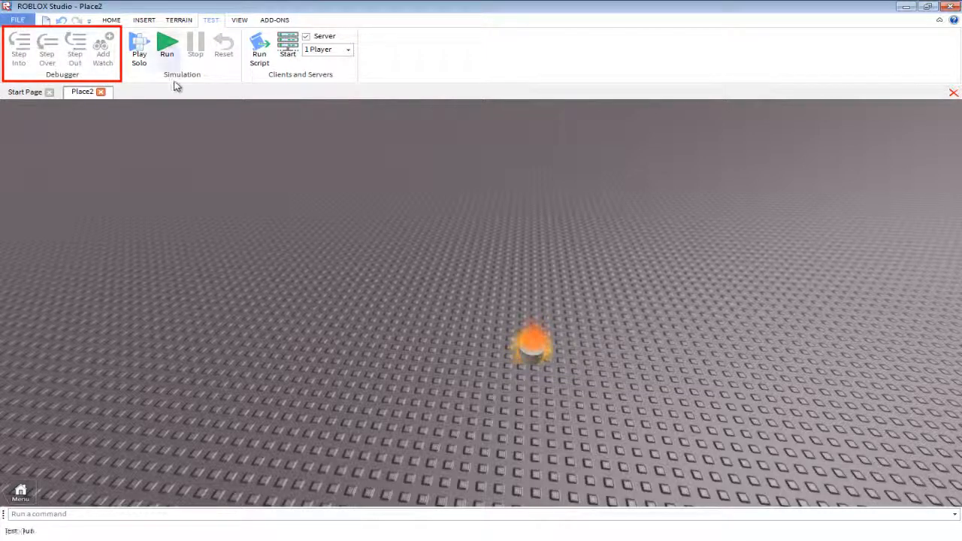
click(181, 20)
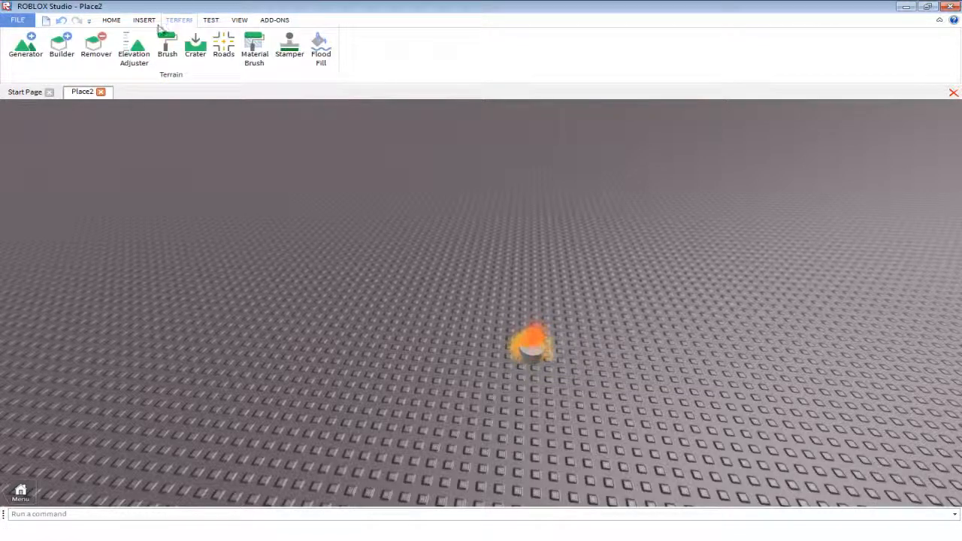
click(145, 20)
click(111, 21)
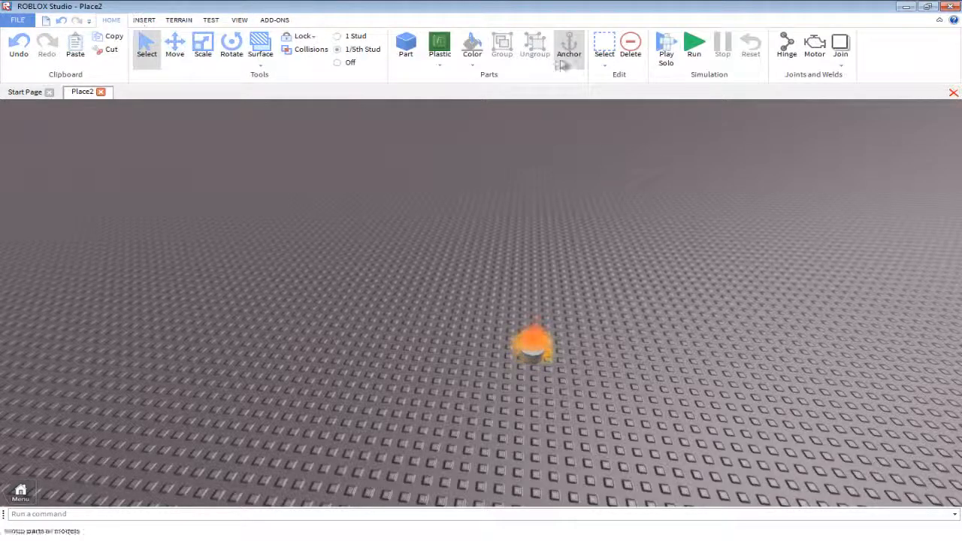
click(237, 21)
Look through the player count options for starting a test server, without changing the selection.
click(213, 21)
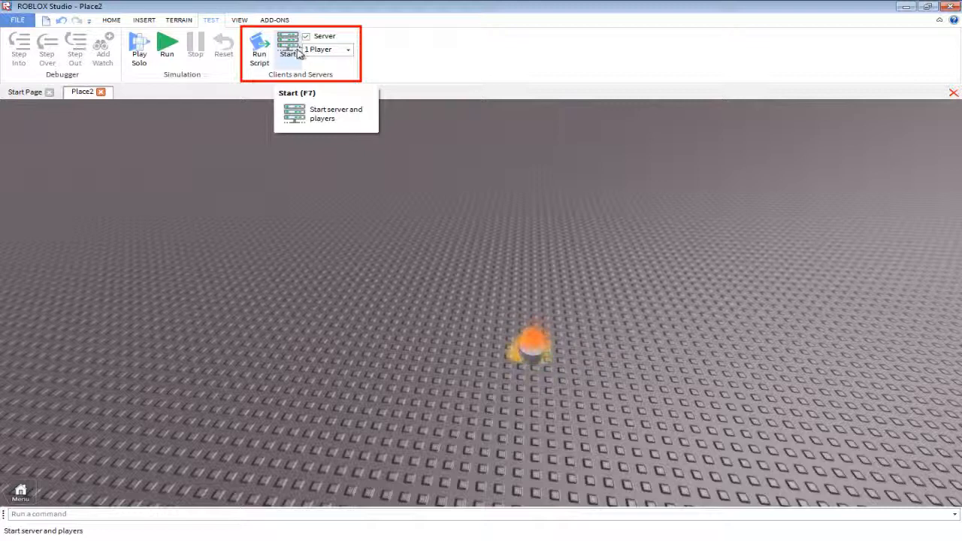
click(333, 49)
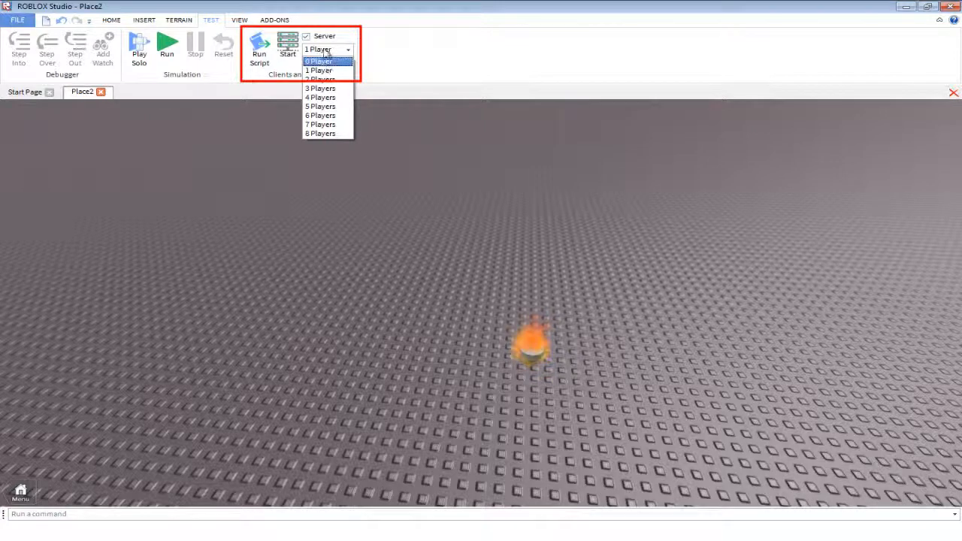
click(326, 51)
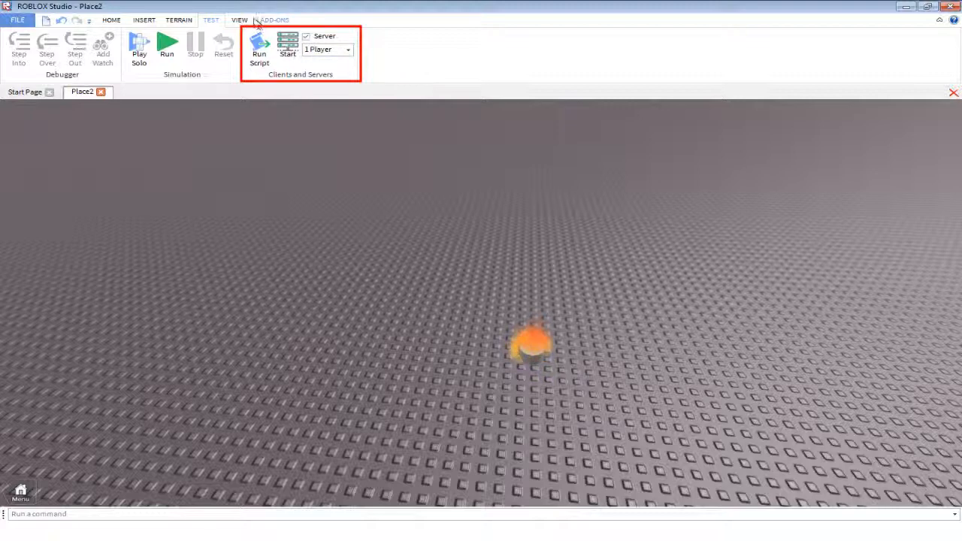
Show the Explorer for the place and deselect the Terrain object.
click(252, 21)
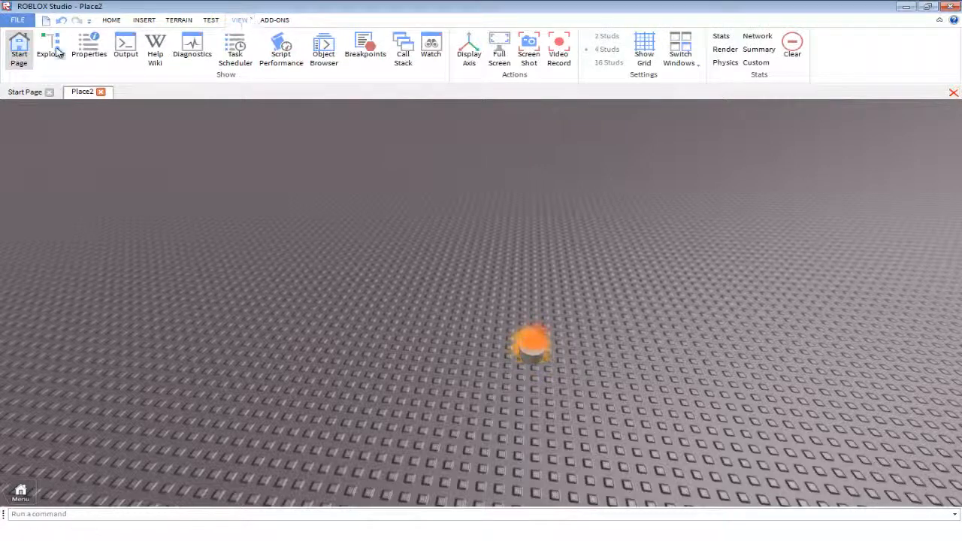
scroll(251, 197, down, 3)
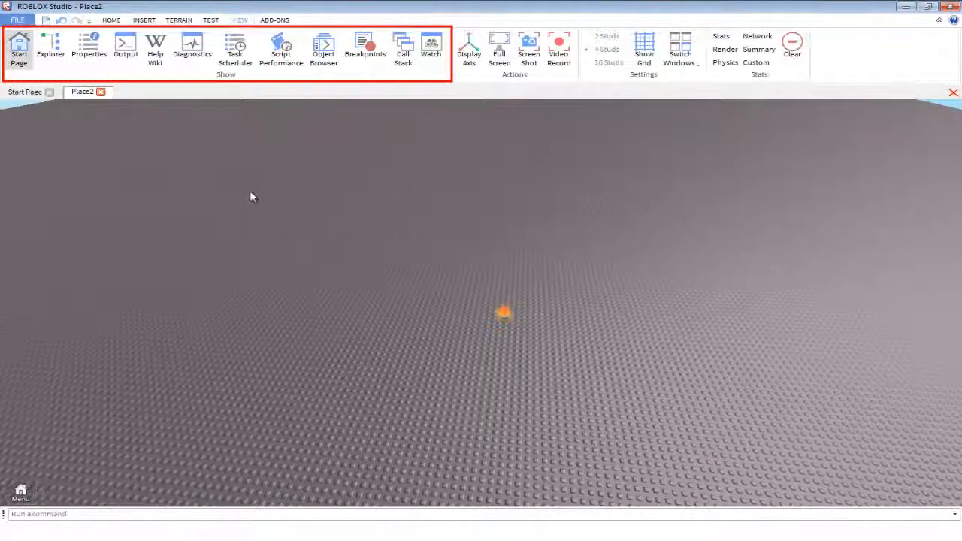
right_drag(131, 106, 143, 127)
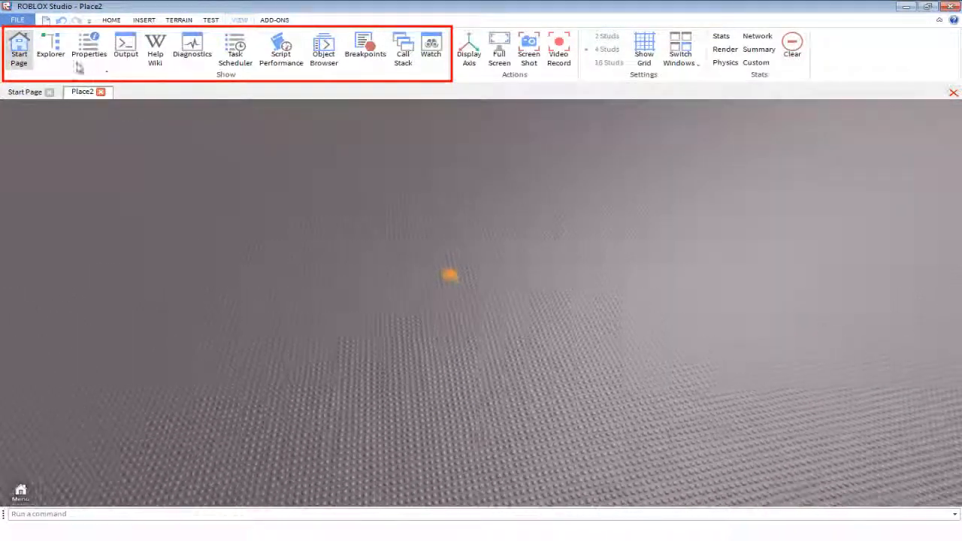
click(50, 48)
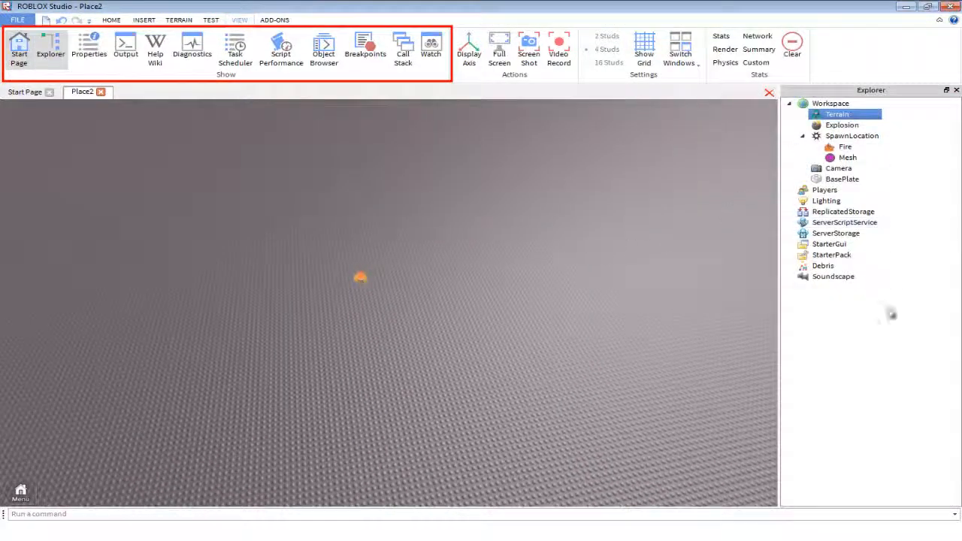
drag(901, 362, 858, 246)
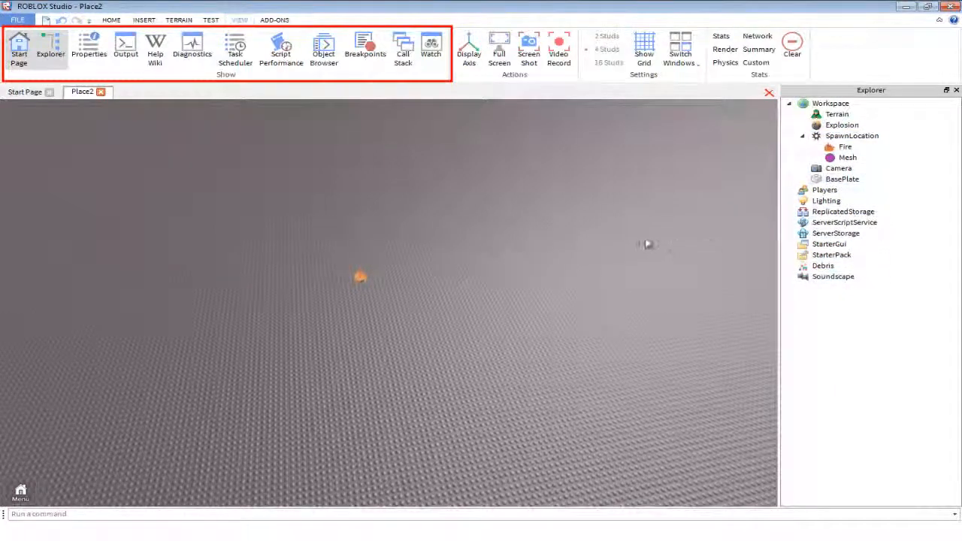
right_drag(647, 240, 647, 240)
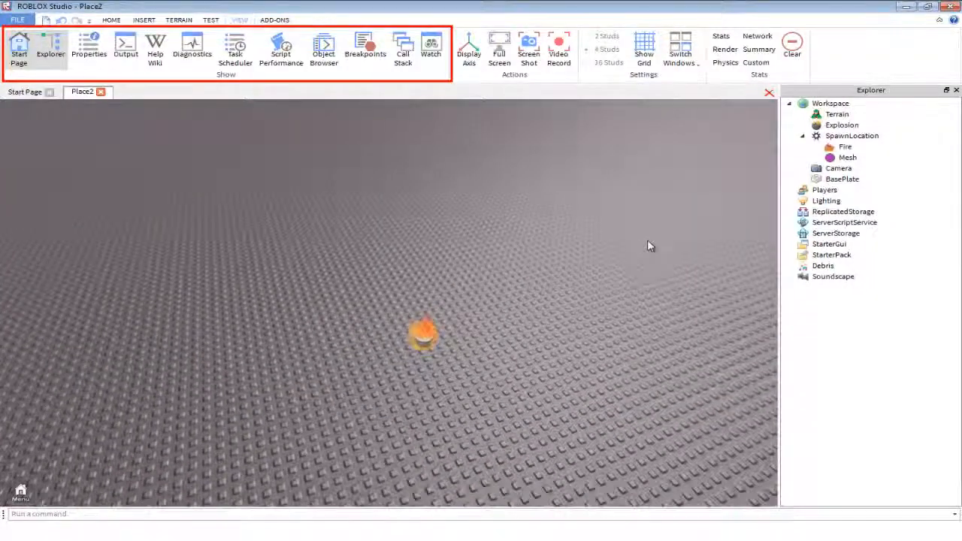
scroll(647, 244, up, 5)
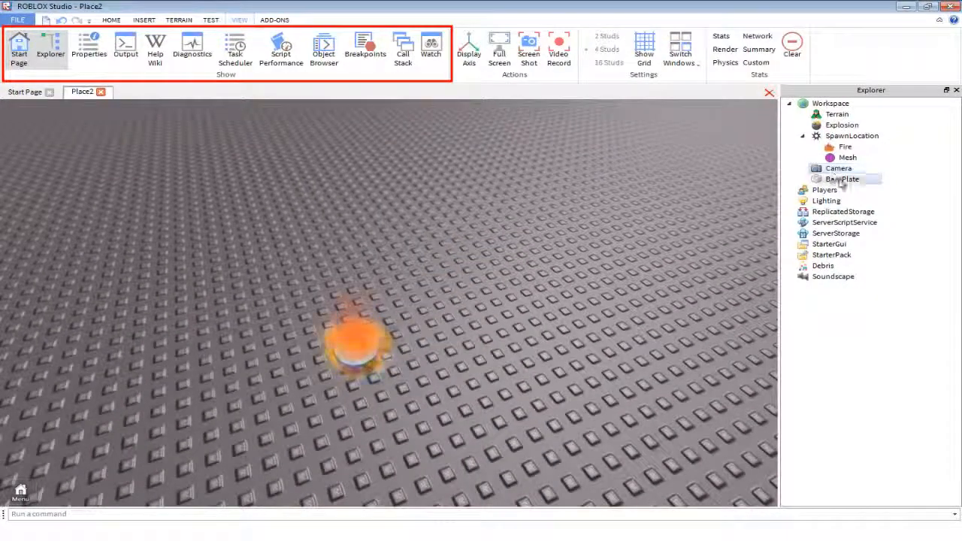
Select the BasePlate in the Explorer and focus the camera on it.
click(841, 179)
key(f)
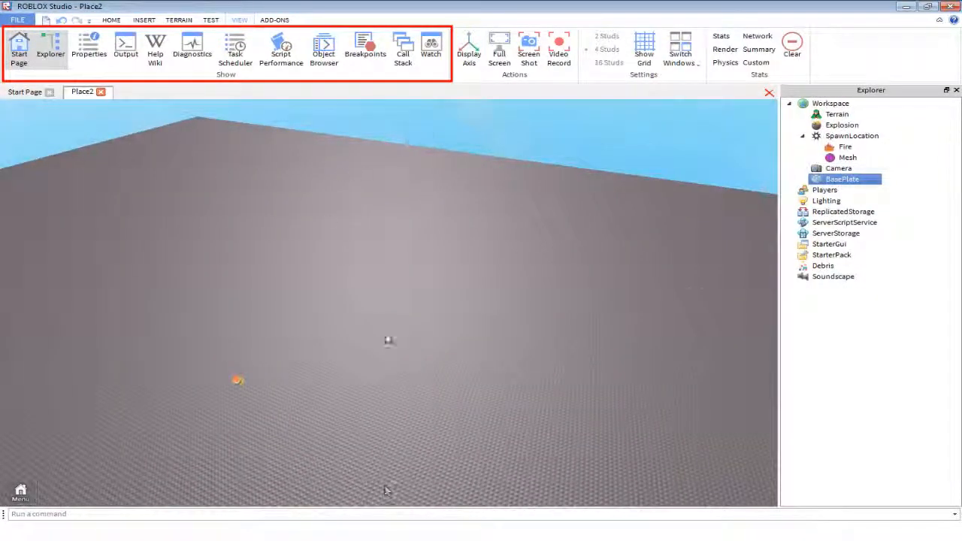
scroll(421, 346, up, 10)
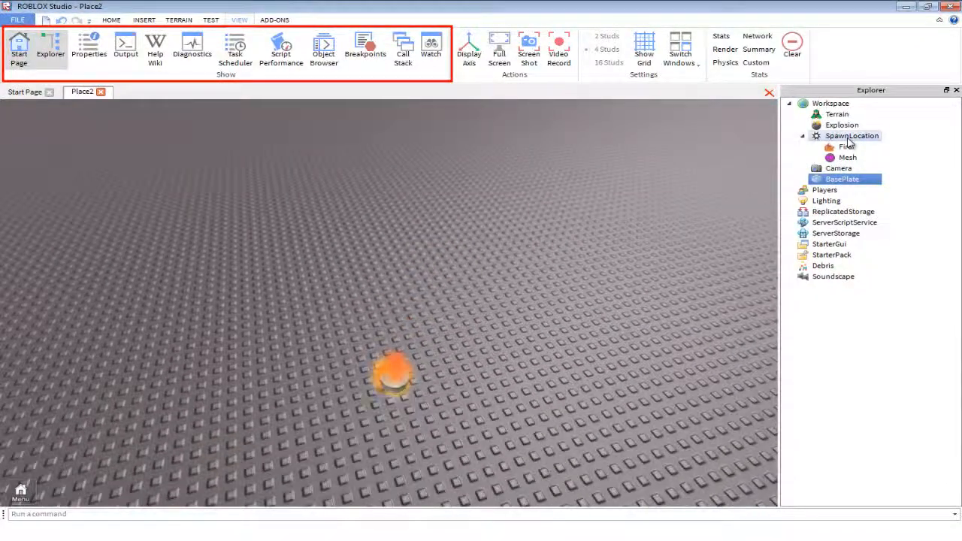
Delete the SpawnLocation and the Explosion from the Workspace.
click(849, 136)
key(f)
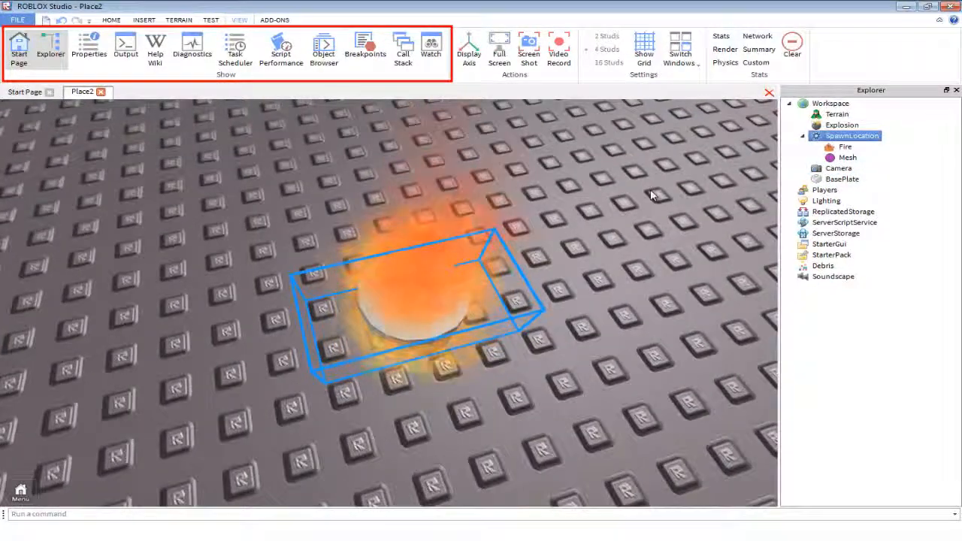
key(Delete)
scroll(592, 193, down, 10)
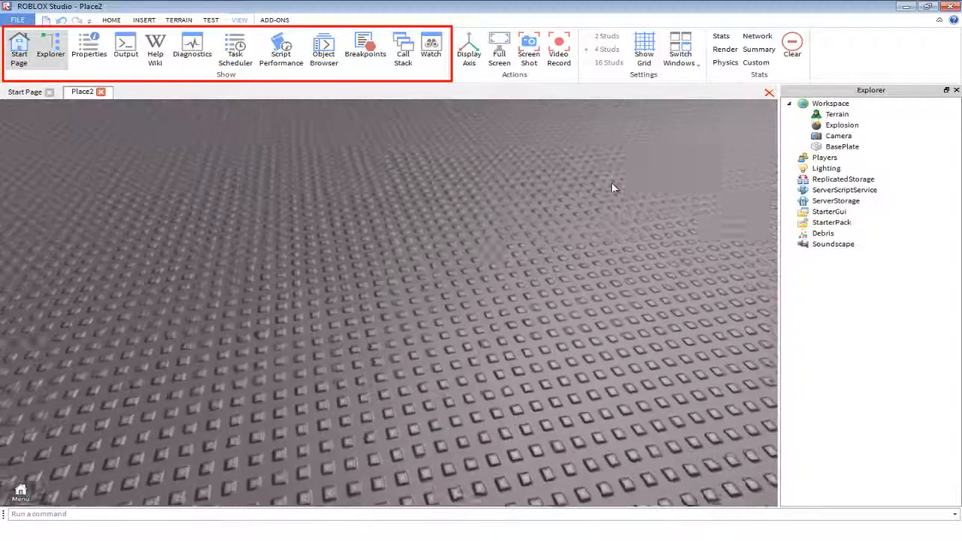
click(834, 125)
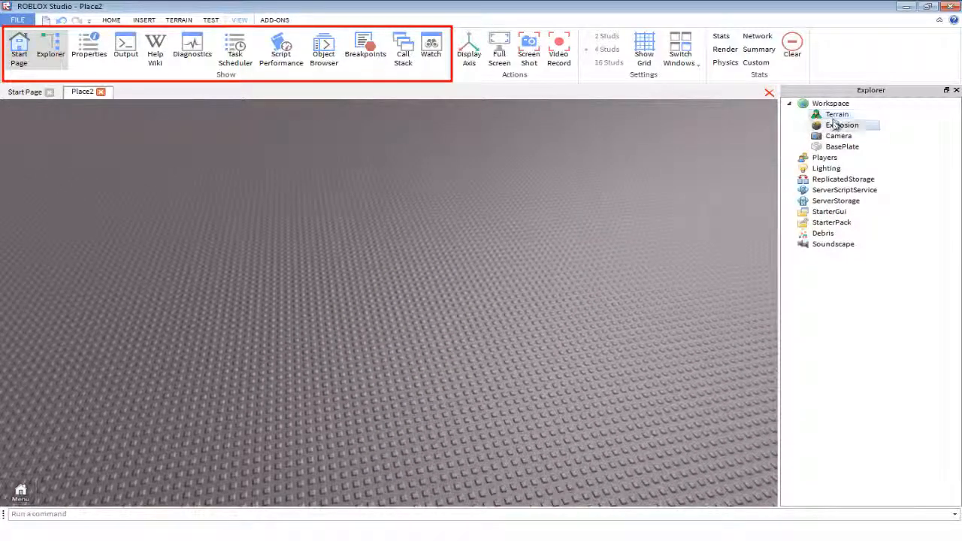
key(Delete)
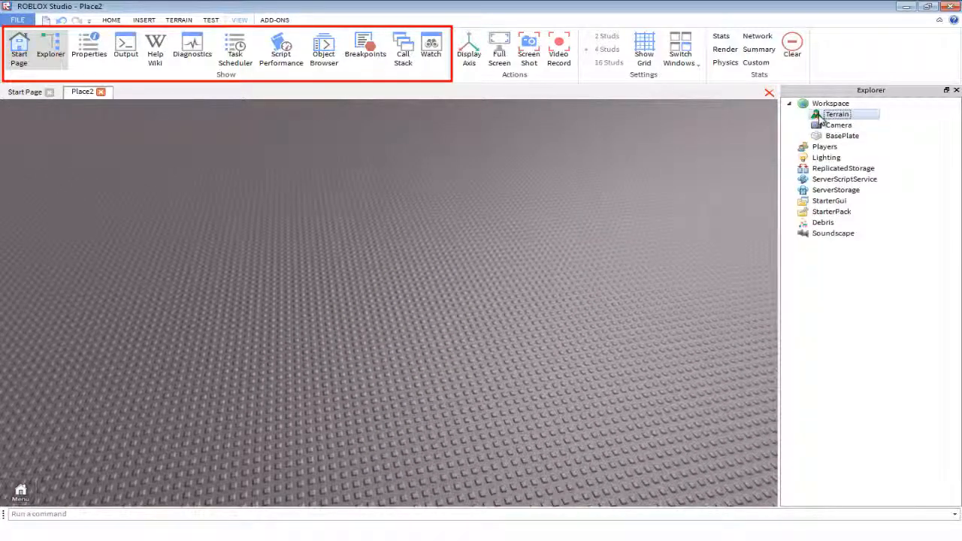
Show the Properties window and review the BasePlate's appearance and data properties.
click(84, 43)
scroll(489, 185, up, 2)
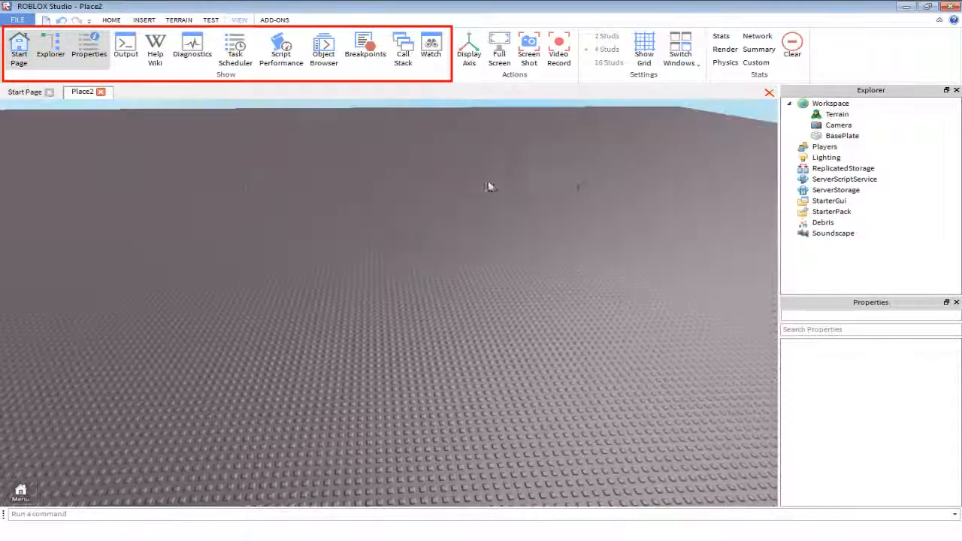
click(841, 135)
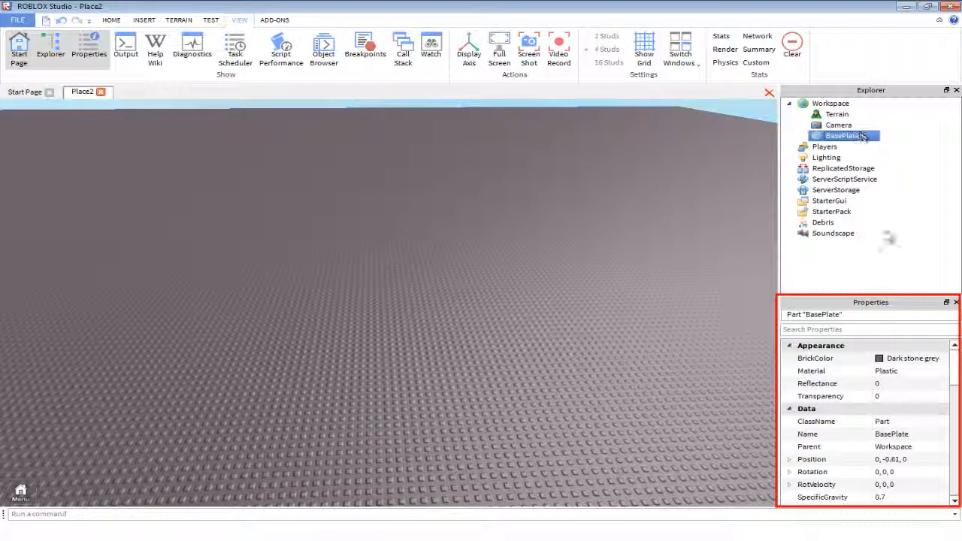
scroll(901, 366, down, 3)
scroll(901, 365, up, 3)
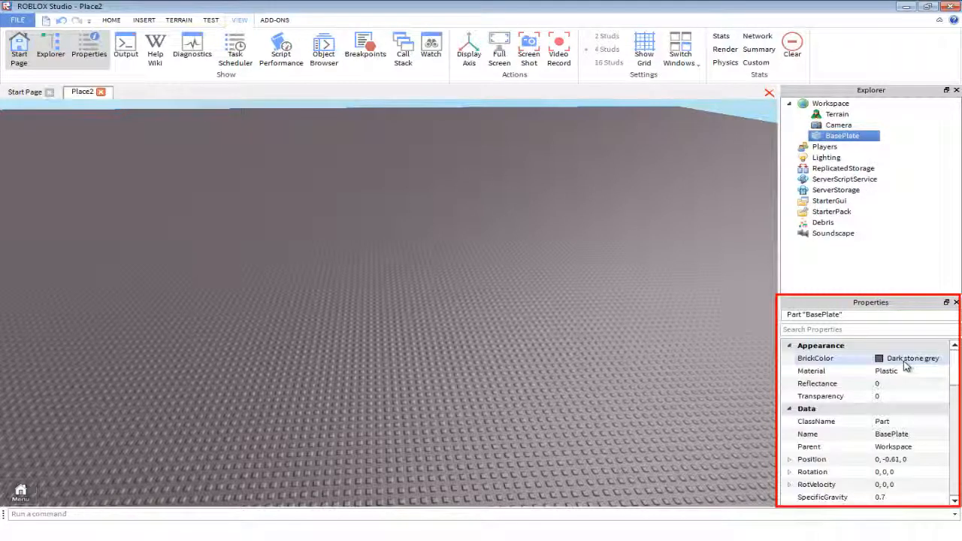
scroll(955, 365, down, 2)
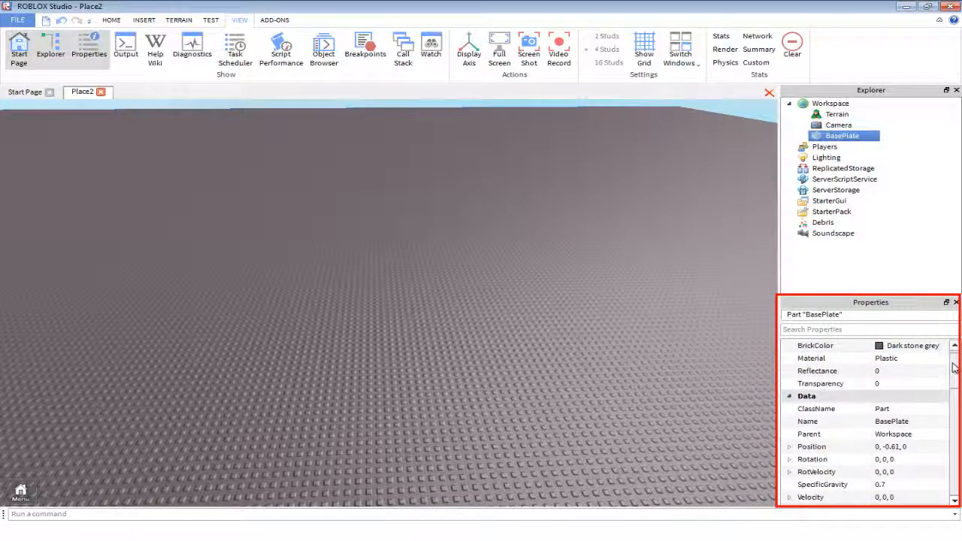
Try a Reflectance of 1 on the BasePlate and set it back to 0.
click(936, 361)
text(1)
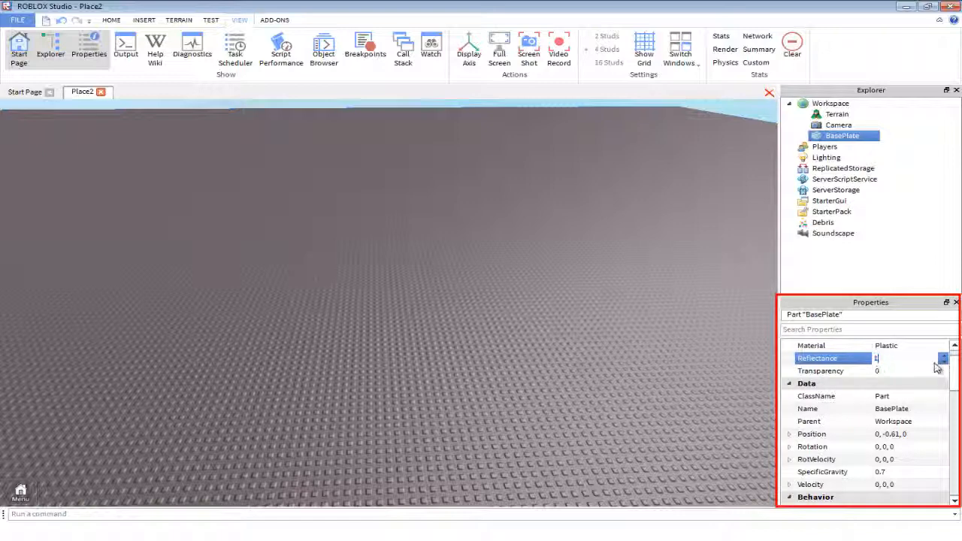
key(Return)
click(935, 364)
text(0)
key(Return)
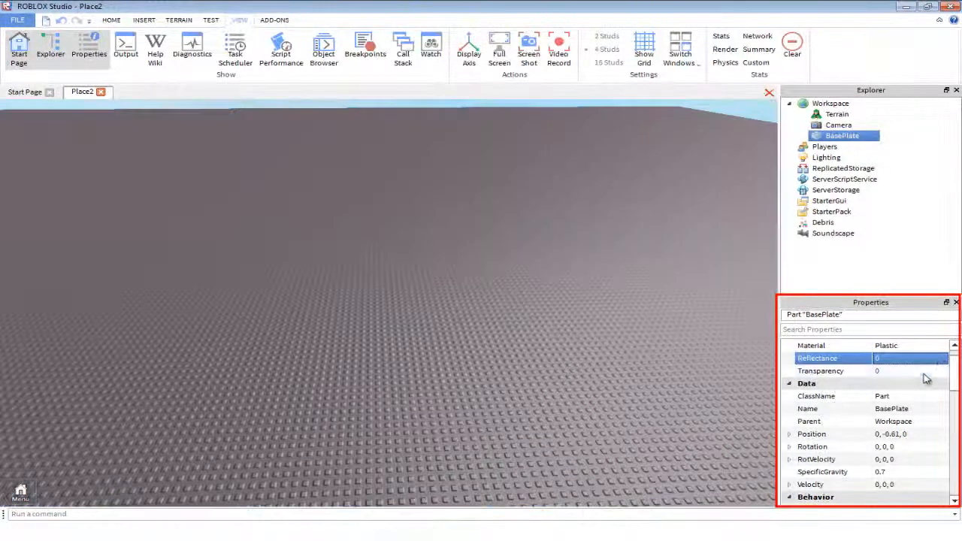
Try a Transparency of 0.5 on the BasePlate and set it back to 0.
click(924, 373)
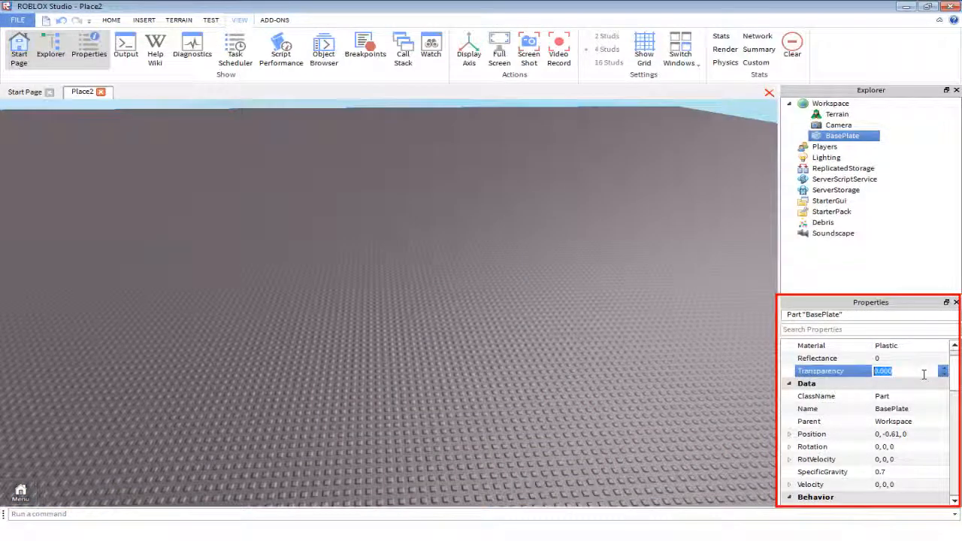
text(0.5)
key(Return)
click(923, 373)
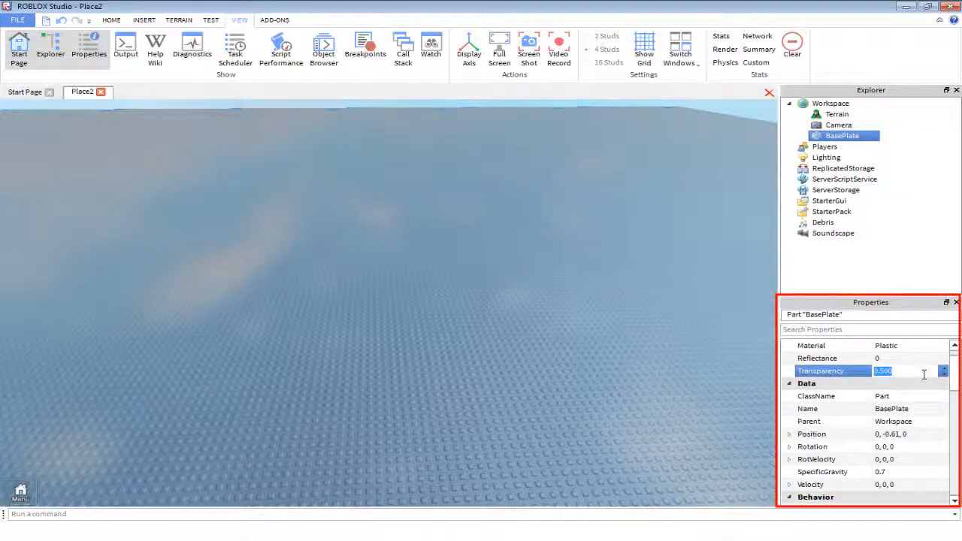
text(0)
key(Return)
Rename the BasePlate part as Floor in its data properties.
scroll(957, 386, down, 1)
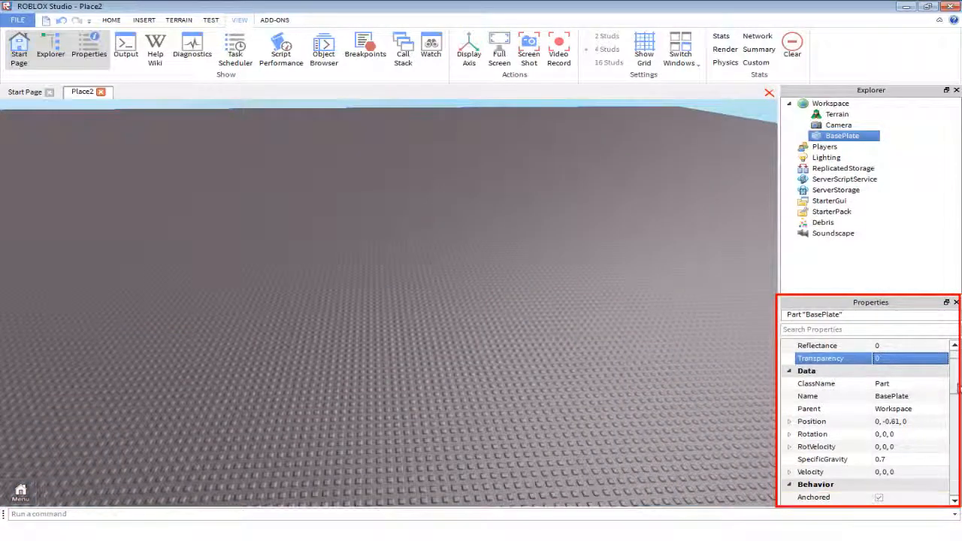
scroll(957, 386, down, 2)
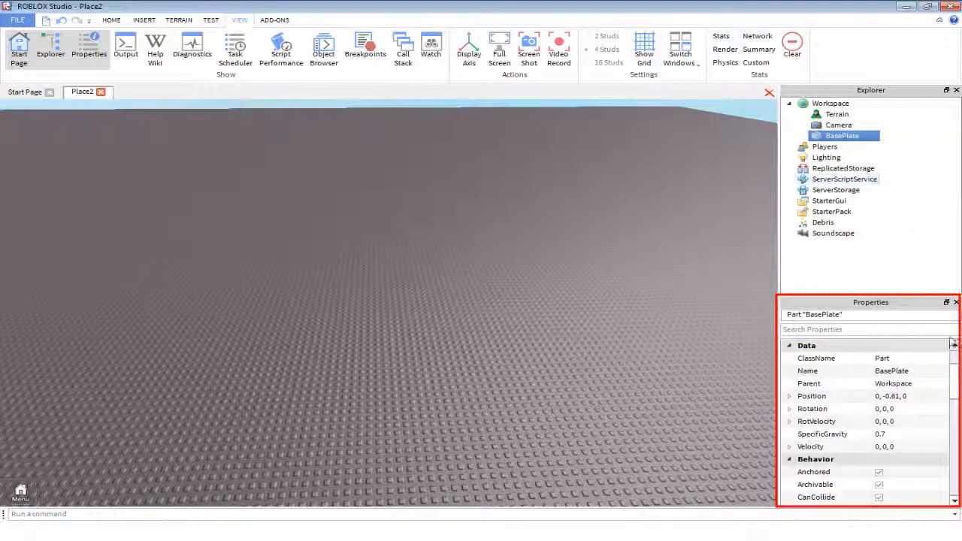
click(890, 370)
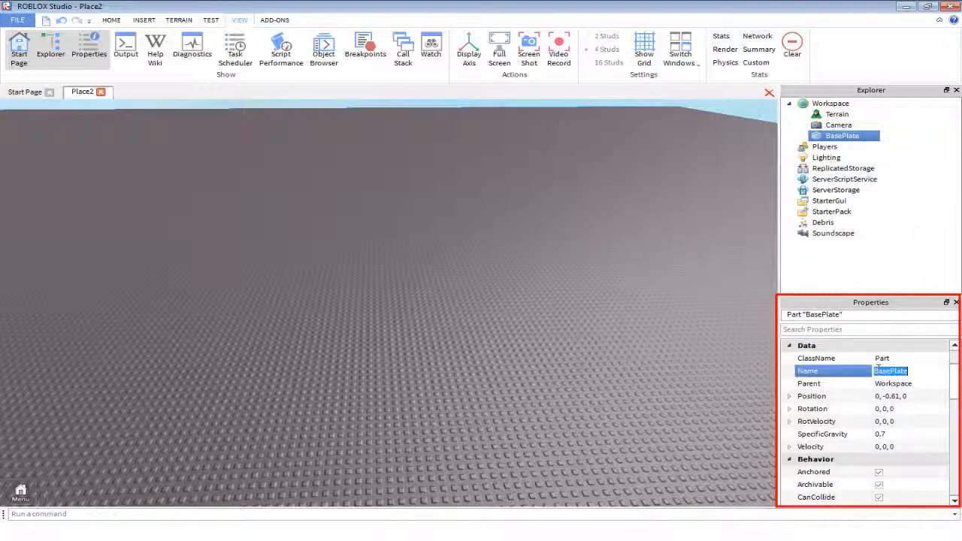
text(Floor)
key(Return)
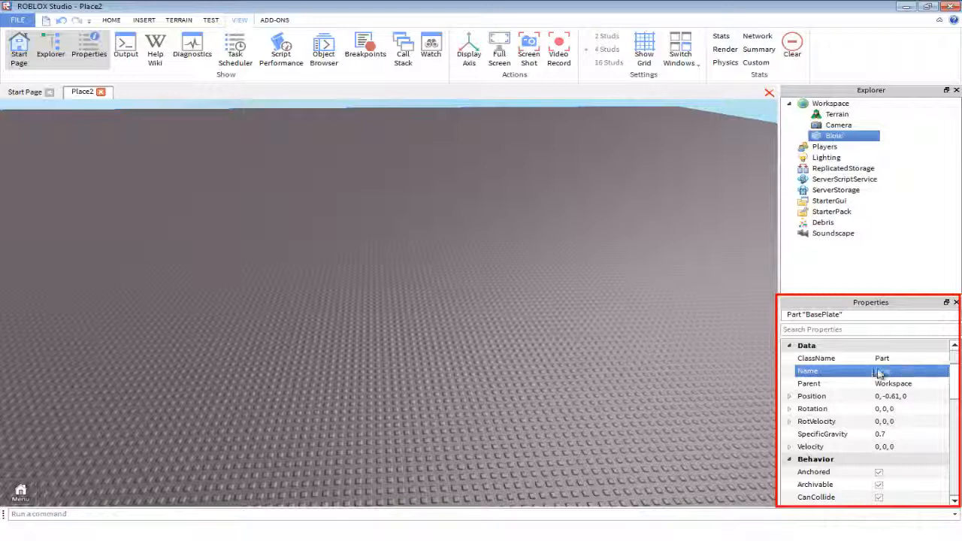
View the Workspace's properties and collapse and re-expand its contents in the Explorer.
scroll(879, 373, up, 2)
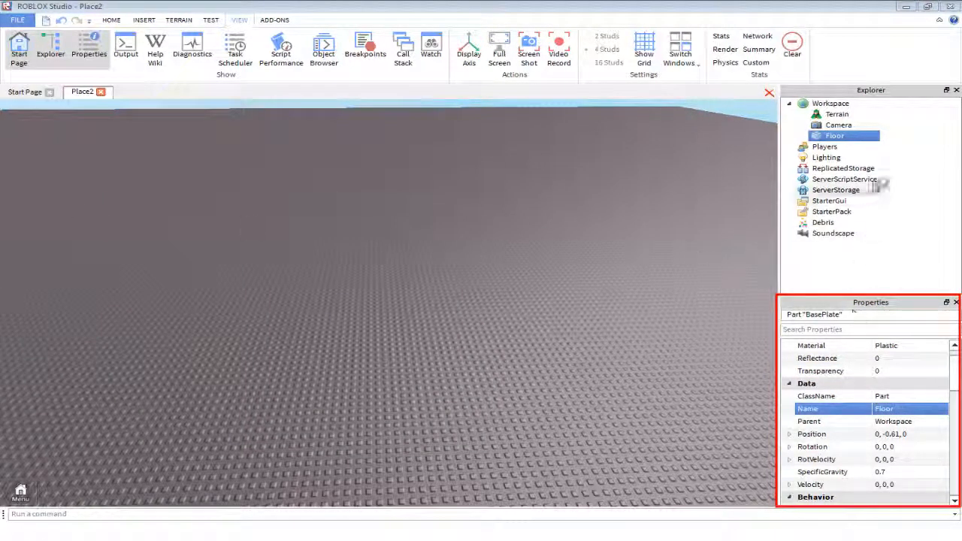
click(954, 378)
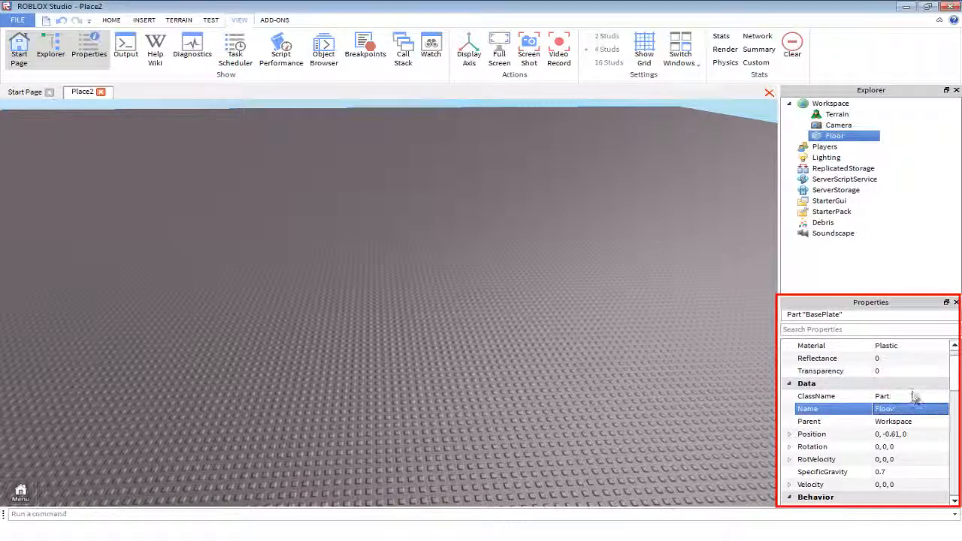
click(826, 104)
click(789, 105)
click(789, 106)
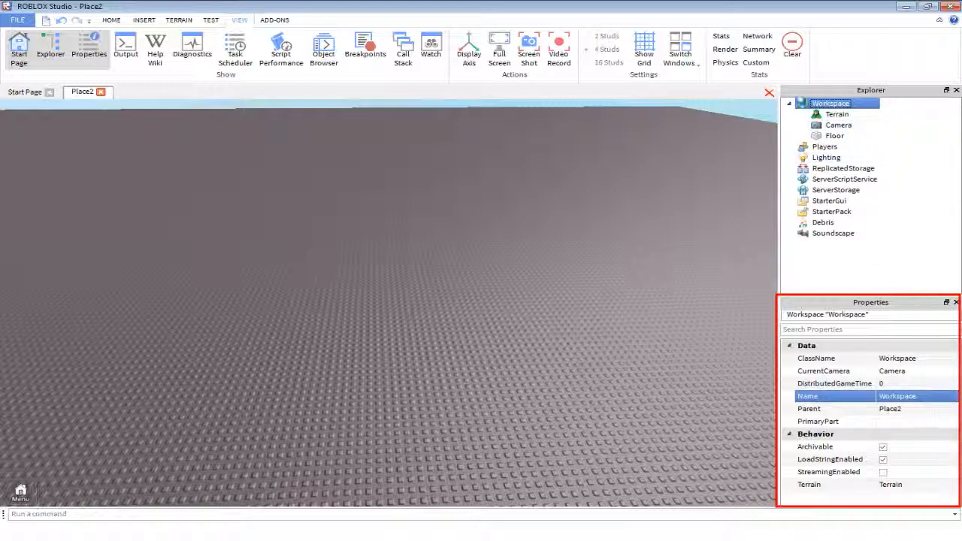
Select the Floor again and set its Position to 0, 0, 0.
click(833, 137)
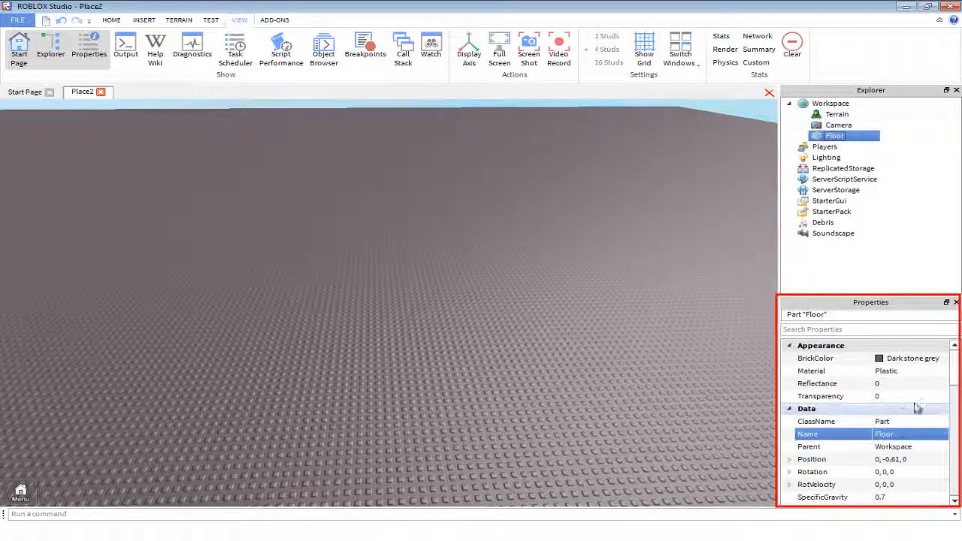
drag(952, 377, 954, 388)
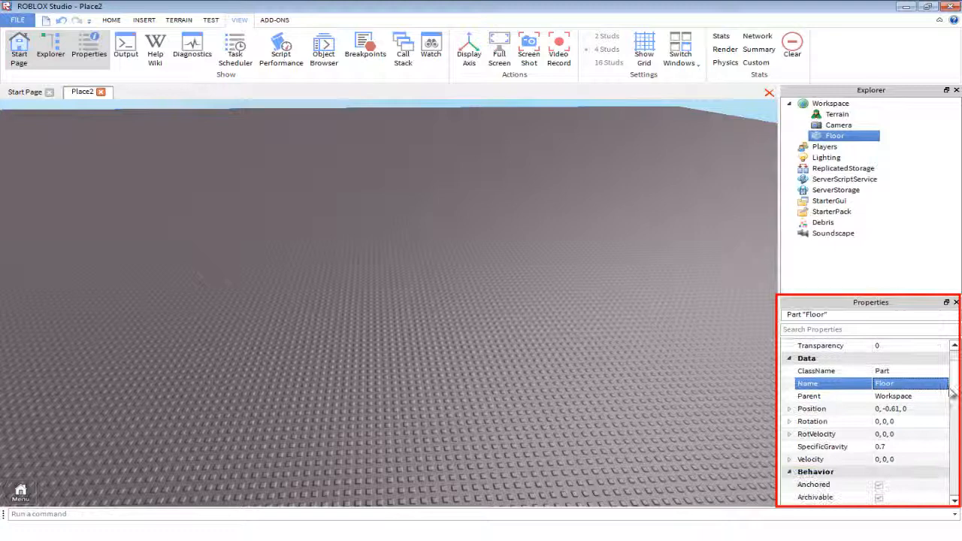
click(900, 409)
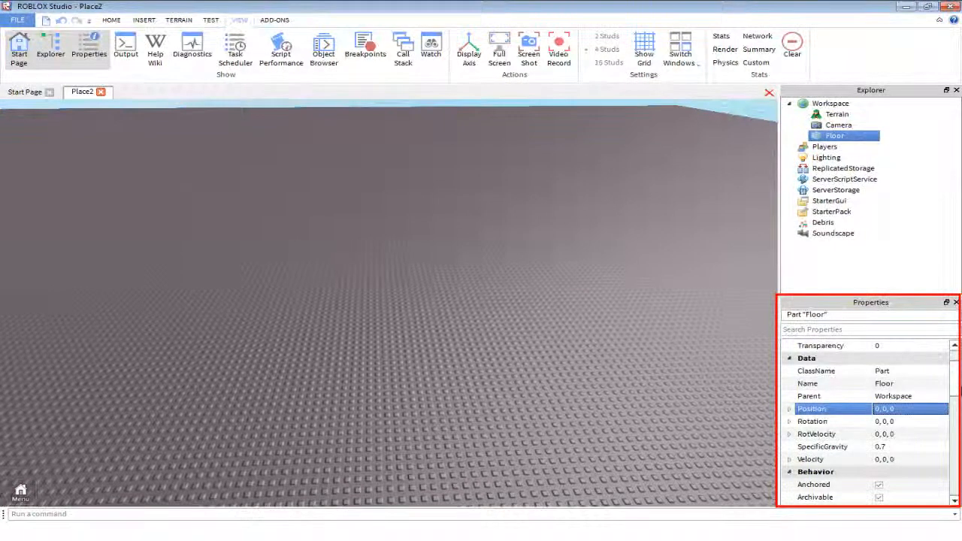
Try tilting the Floor with a Z rotation, look at it, and reset its Rotation to 0, 0, 0.
click(914, 421)
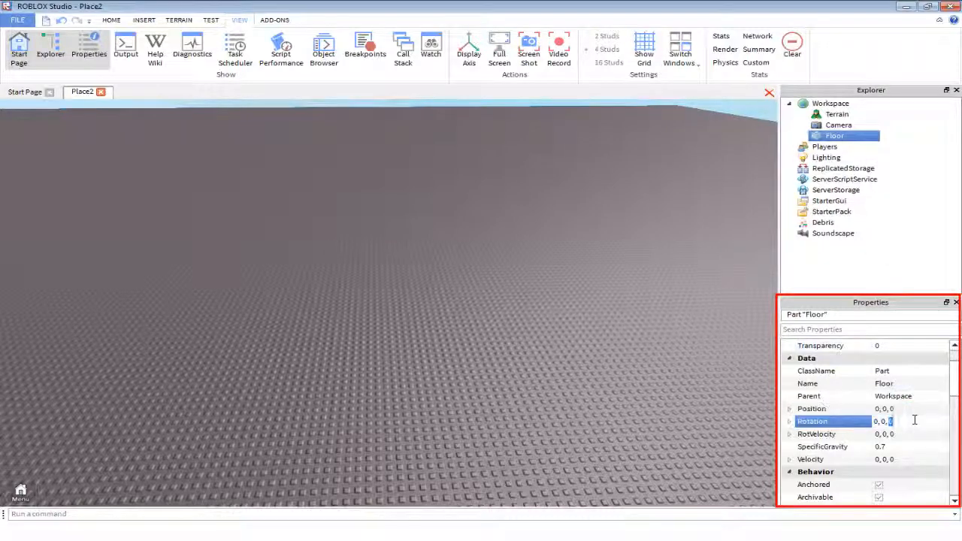
key(Return)
right_drag(426, 234, 427, 236)
click(909, 423)
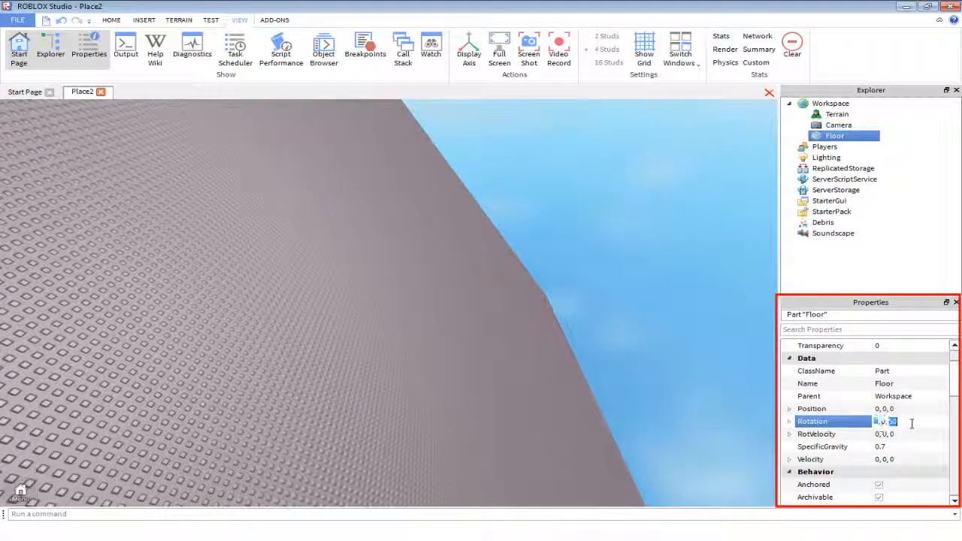
text(0)
key(Return)
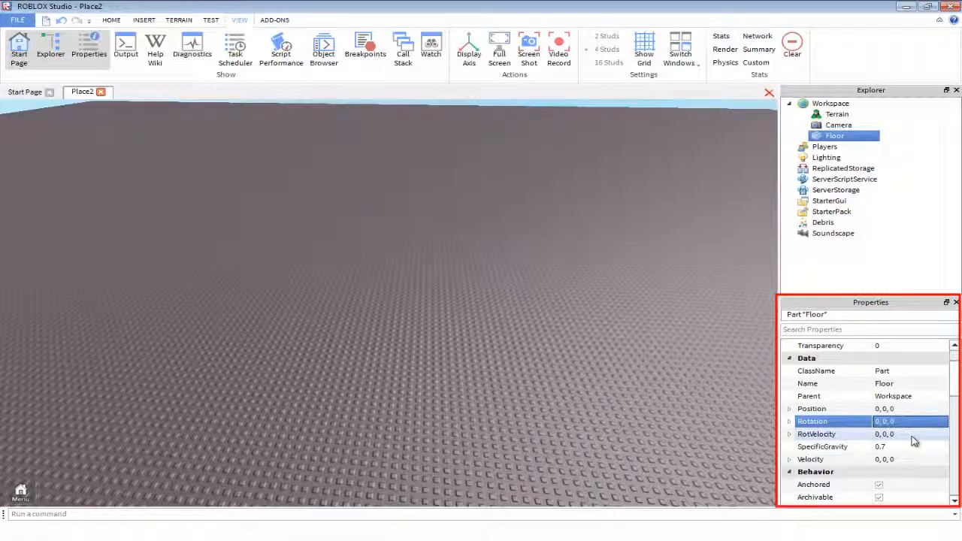
Set the Floor's RotVelocity to 0, 0, 50.
click(907, 434)
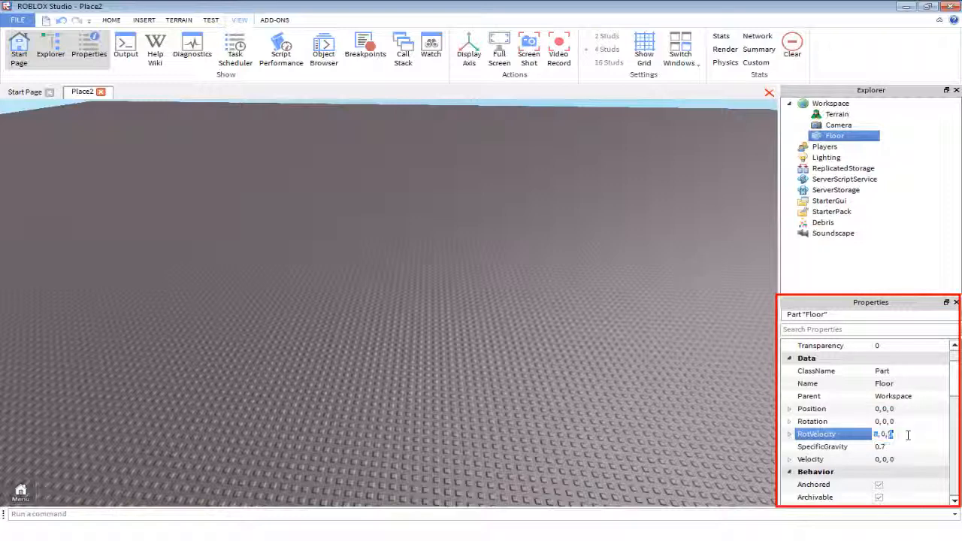
text(30)
key(Return)
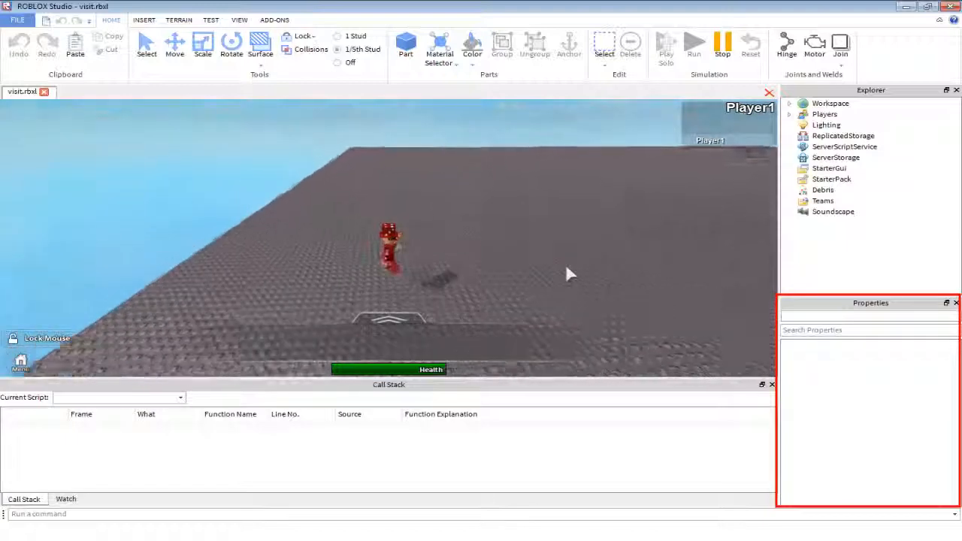
Move and jump with the character in the play test to examine the effect of the Floor's RotVelocity.
key(space)
key(a)
key(space)
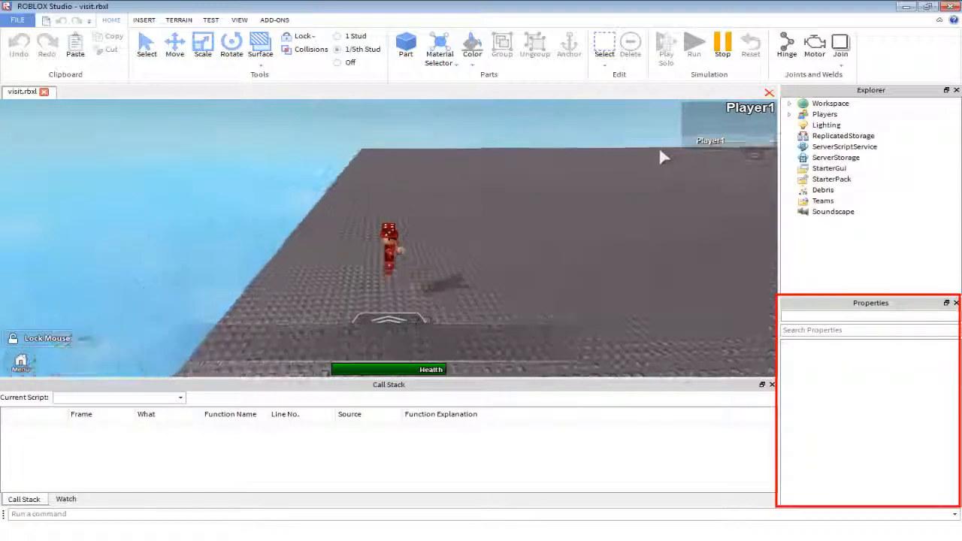
key(a)
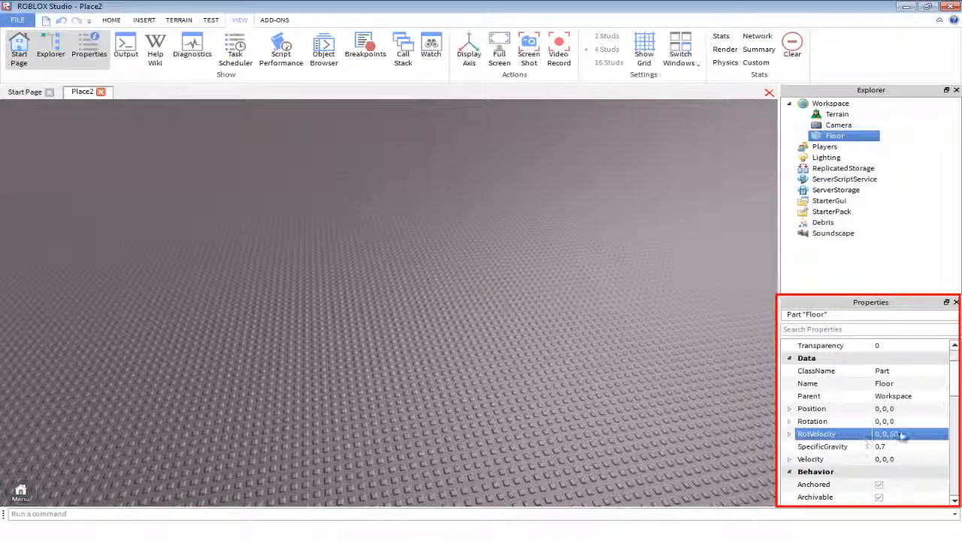
Reset the Floor's RotVelocity to 0, 0, 0.
click(899, 434)
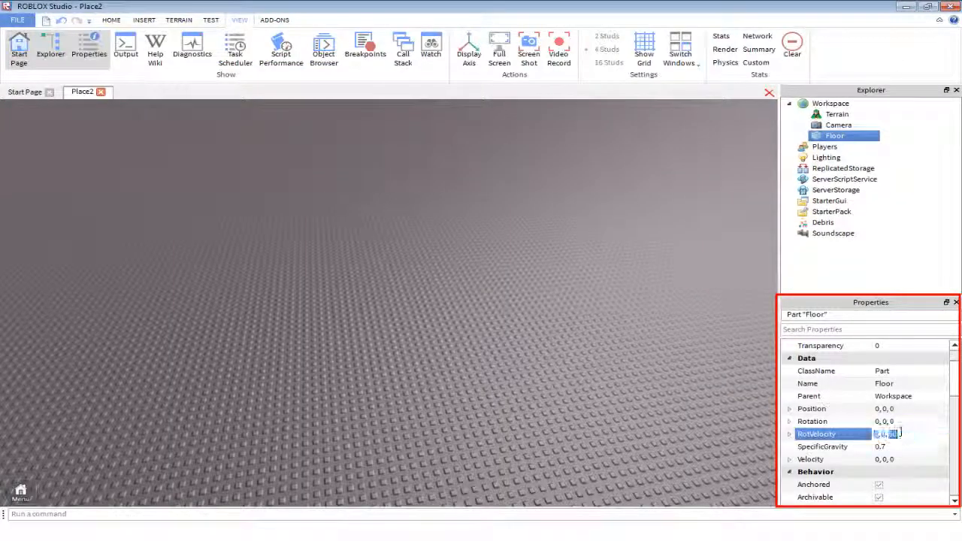
text(0)
key(Return)
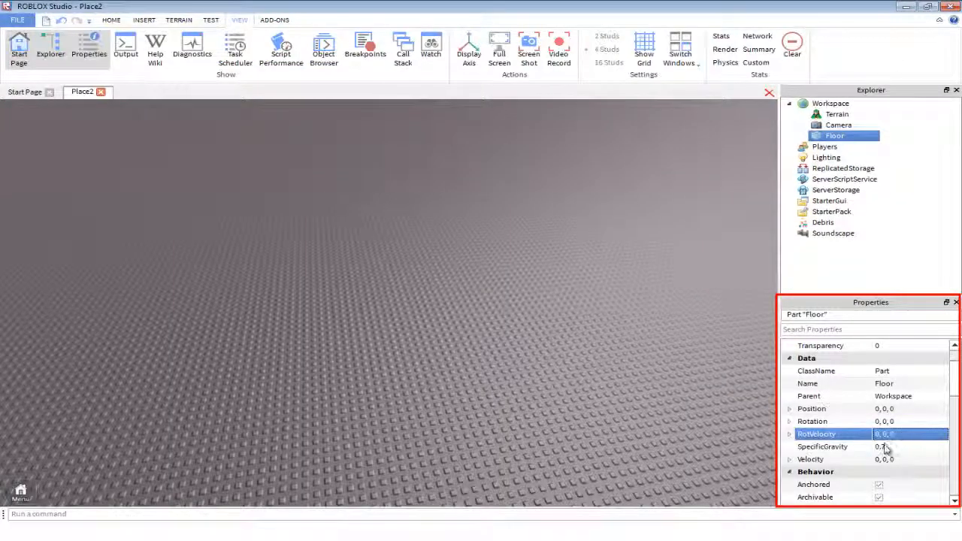
Set the Z component of the Floor's Velocity to 50.
double_click(903, 457)
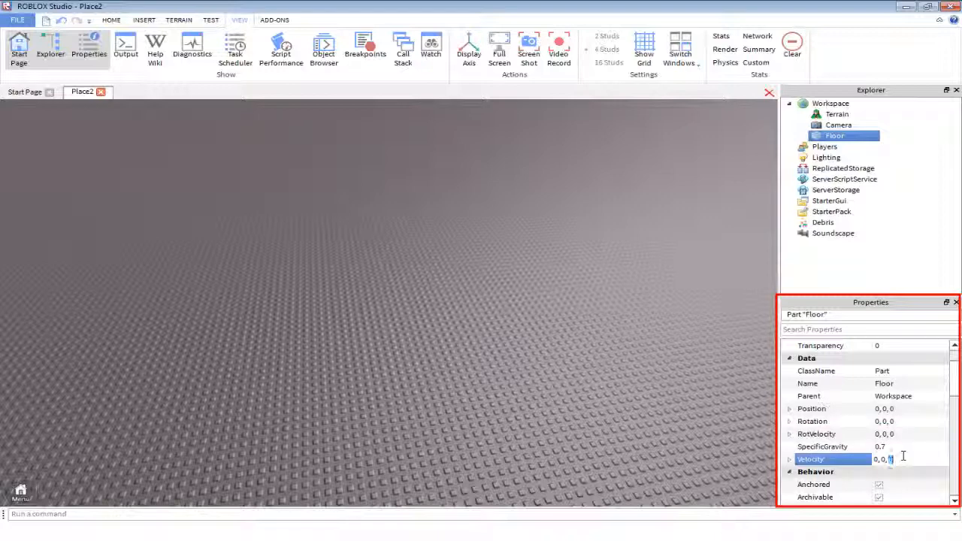
text(50)
key(Return)
right_drag(219, 301, 381, 227)
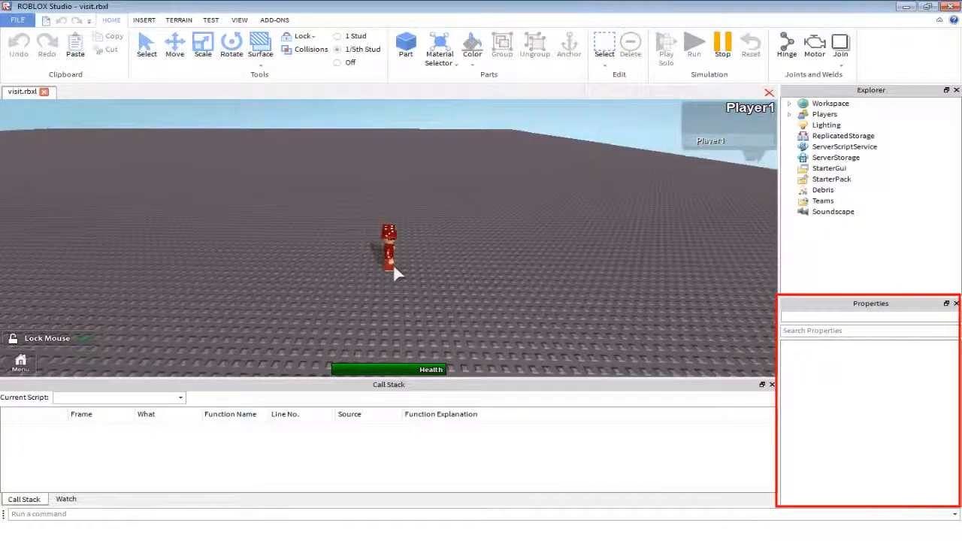
Move the character across the Floor in the play test to examine the Velocity effect, and close the test session.
key(d)
scroll(525, 245, down, 4)
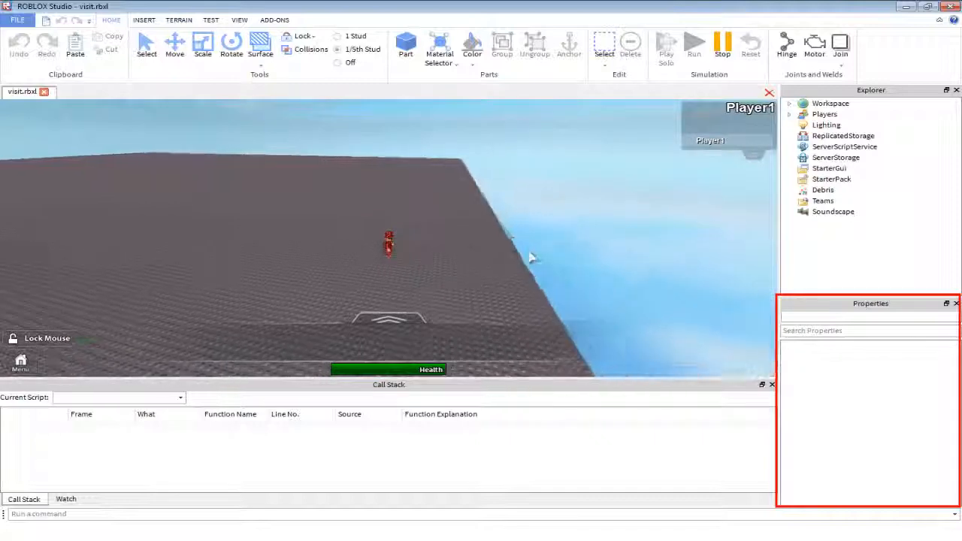
key(d)
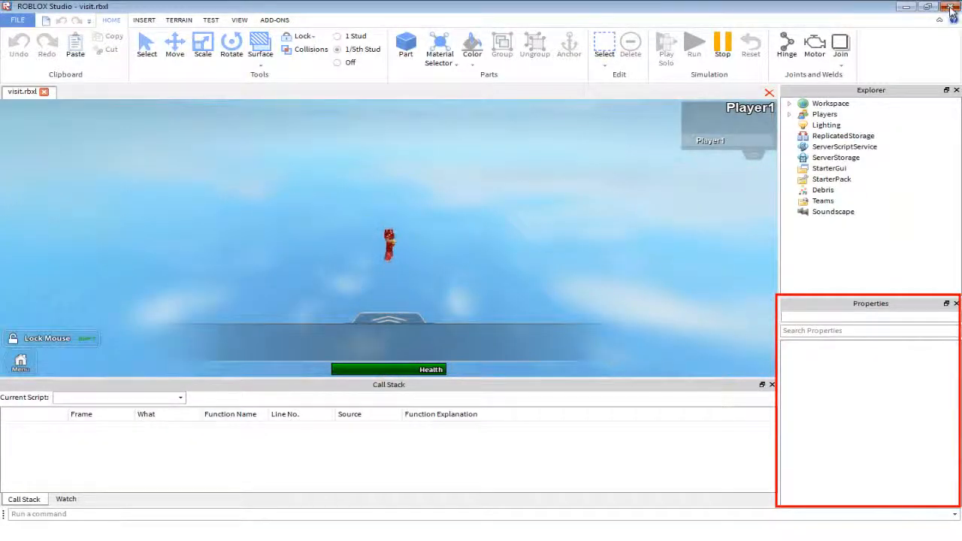
click(950, 8)
Reset the Floor's Velocity to 0, 0, 0.
click(898, 459)
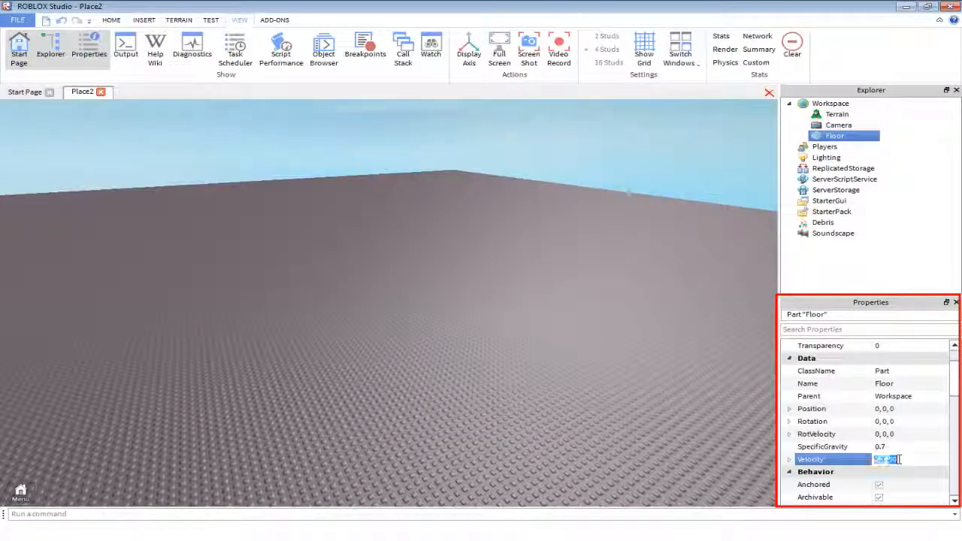
text(0)
key(Return)
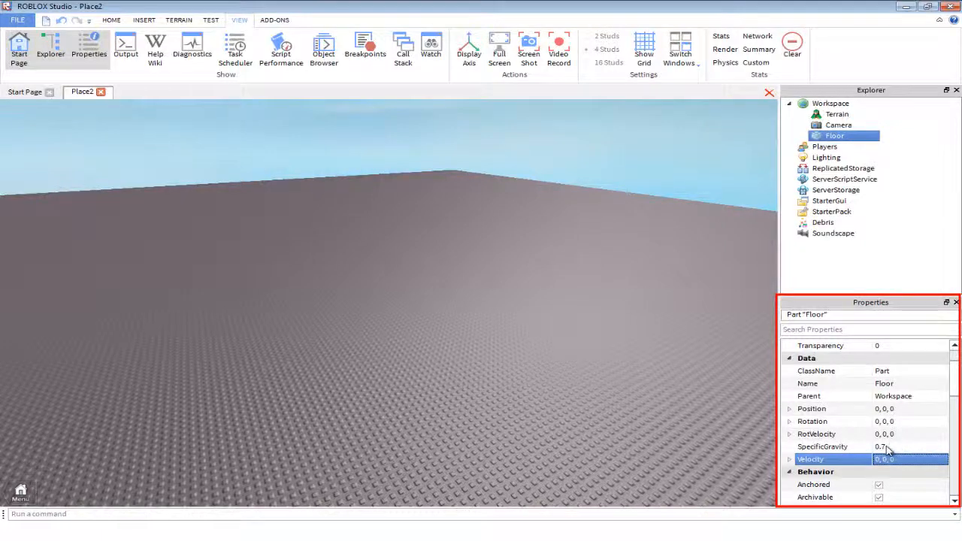
Review the Floor's Behavior properties, including Archivable and CanCollide, and deselect the part.
scroll(888, 443, down, 4)
scroll(894, 406, up, 2)
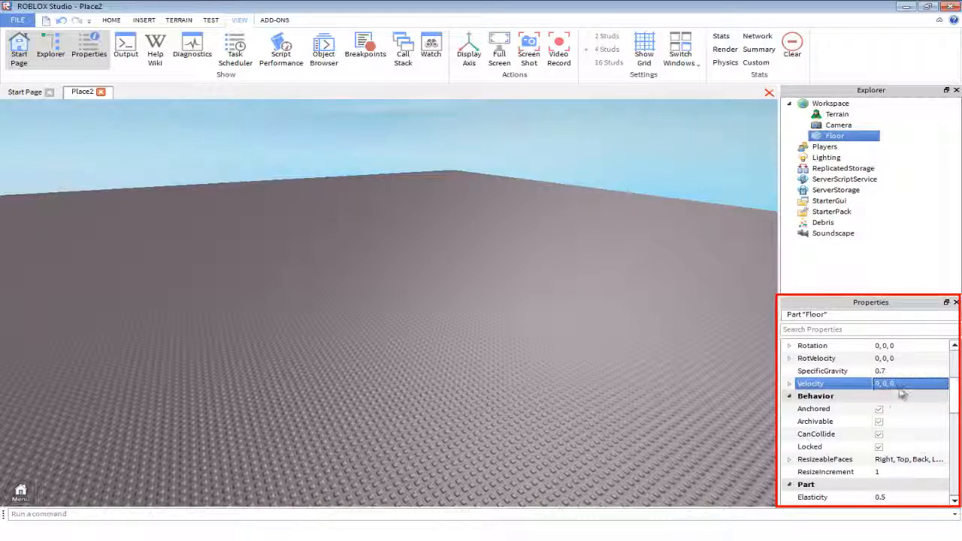
scroll(902, 390, down, 1)
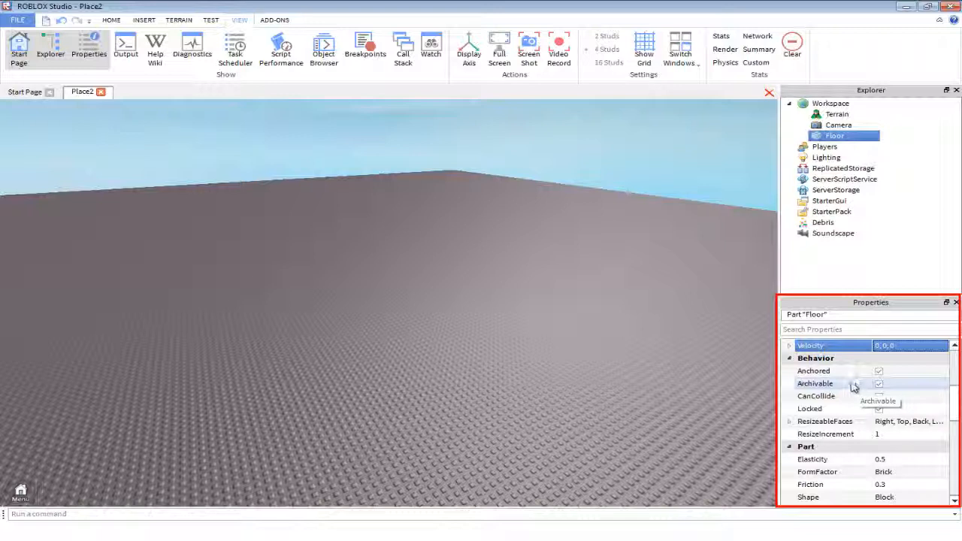
click(900, 386)
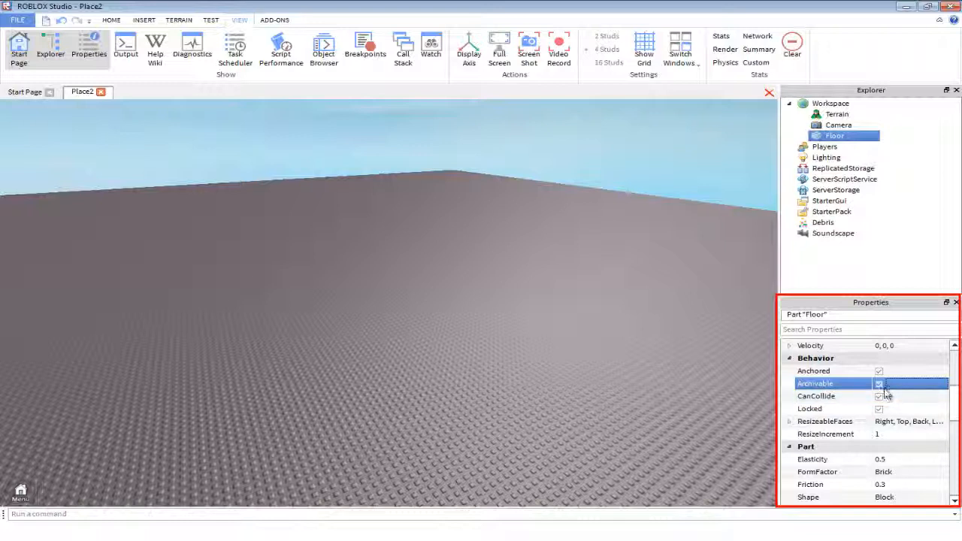
click(868, 396)
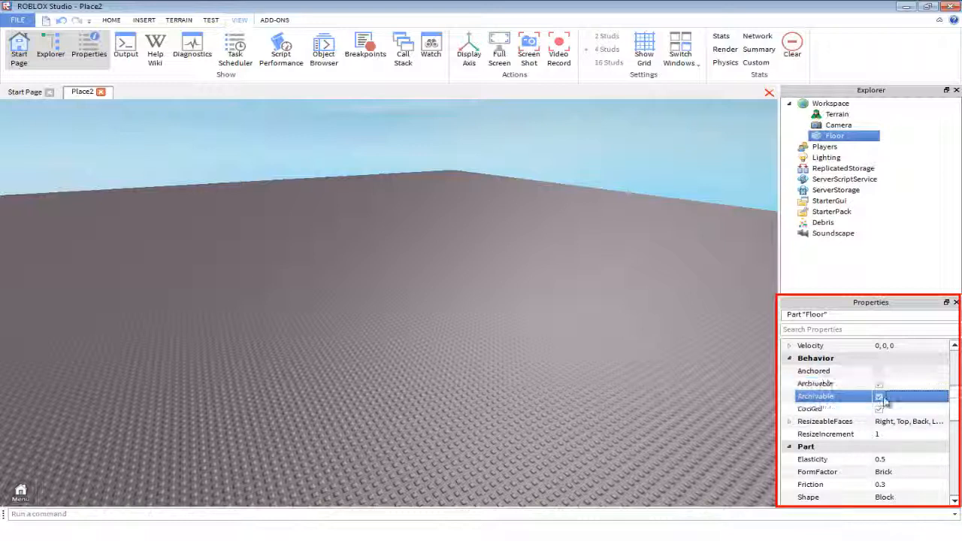
click(654, 303)
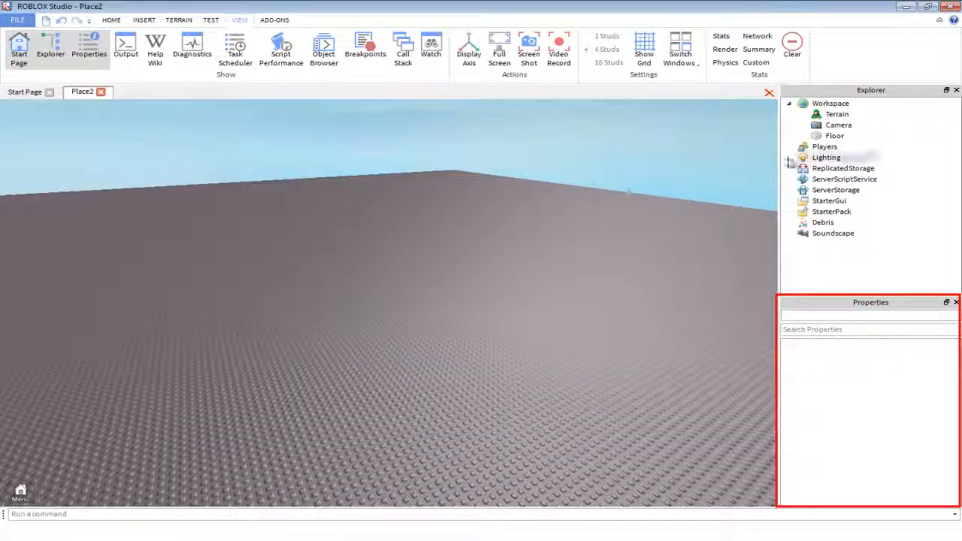
Select the Floor again and turn off its CanCollide property.
click(834, 136)
scroll(867, 406, down, 5)
click(878, 408)
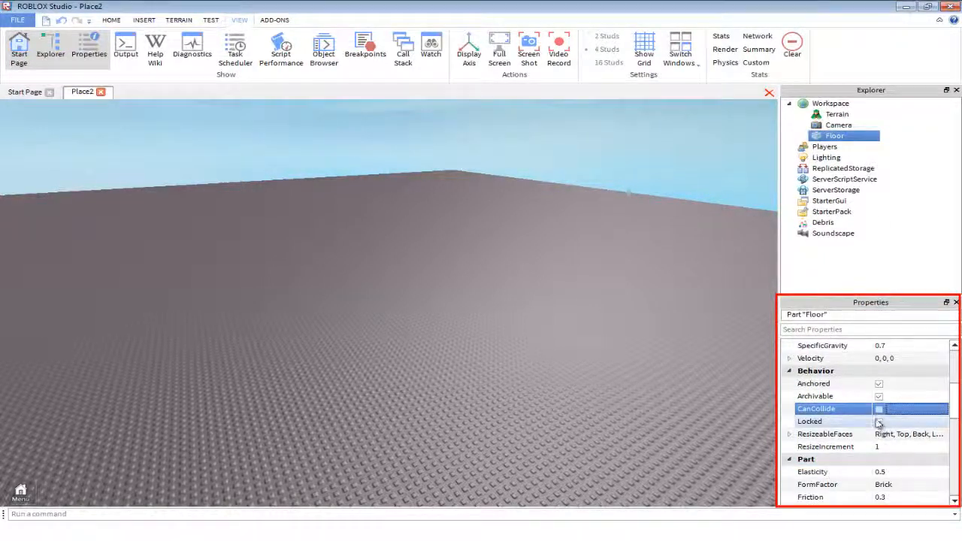
Reselect the Floor and review the individual faces listed under its ResizeableFaces property.
click(504, 369)
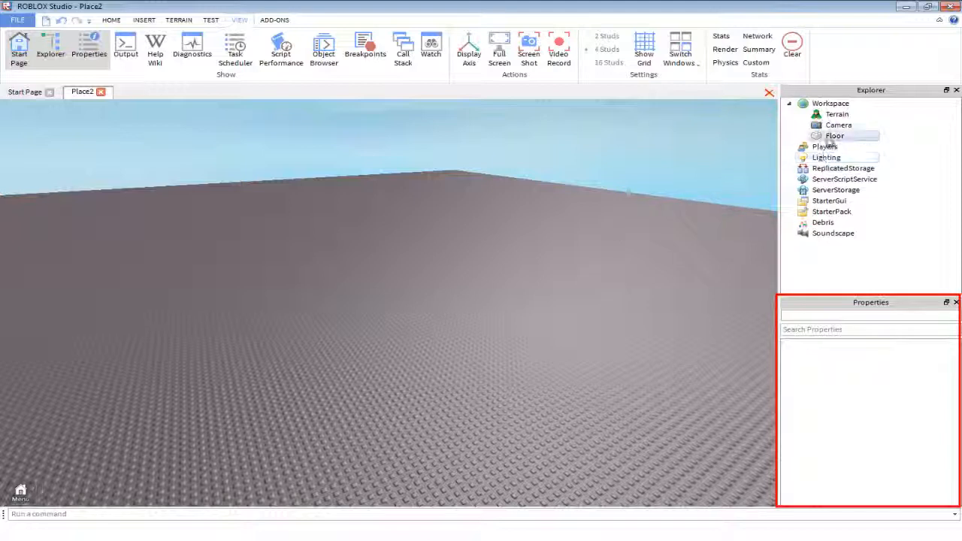
drag(834, 136, 838, 114)
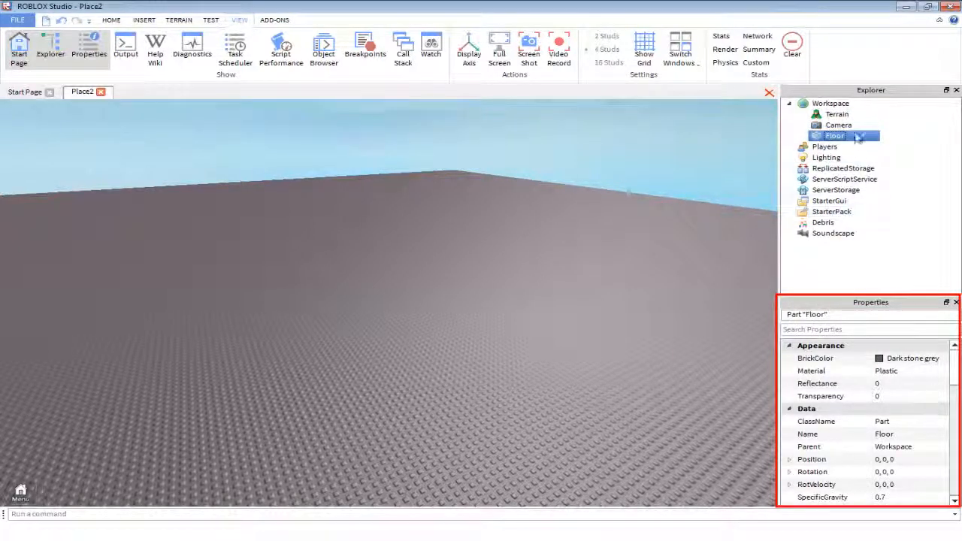
scroll(953, 369, down, 5)
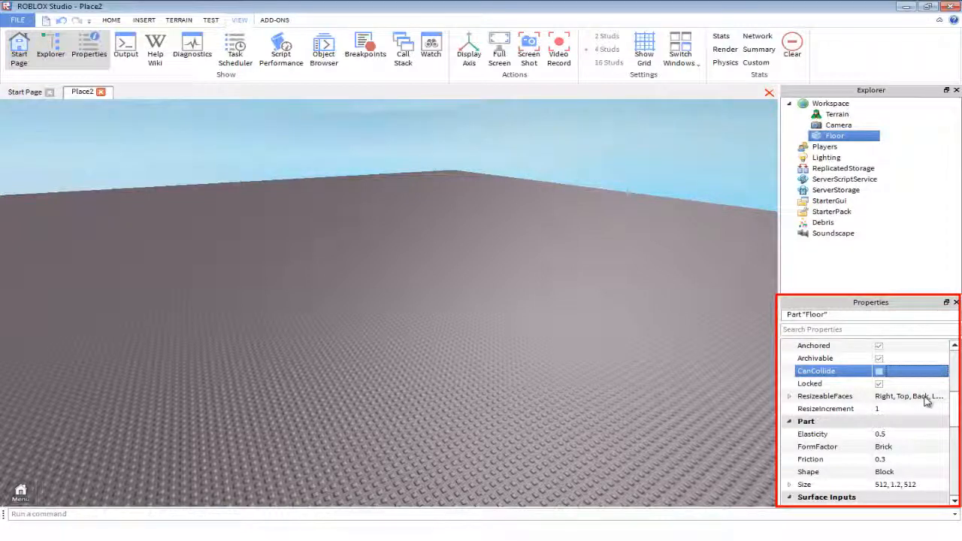
click(789, 399)
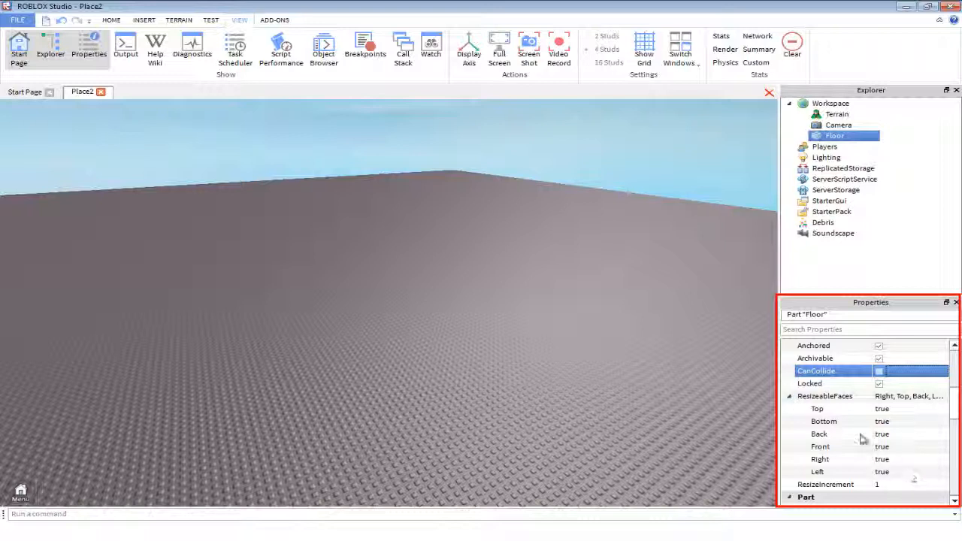
click(789, 396)
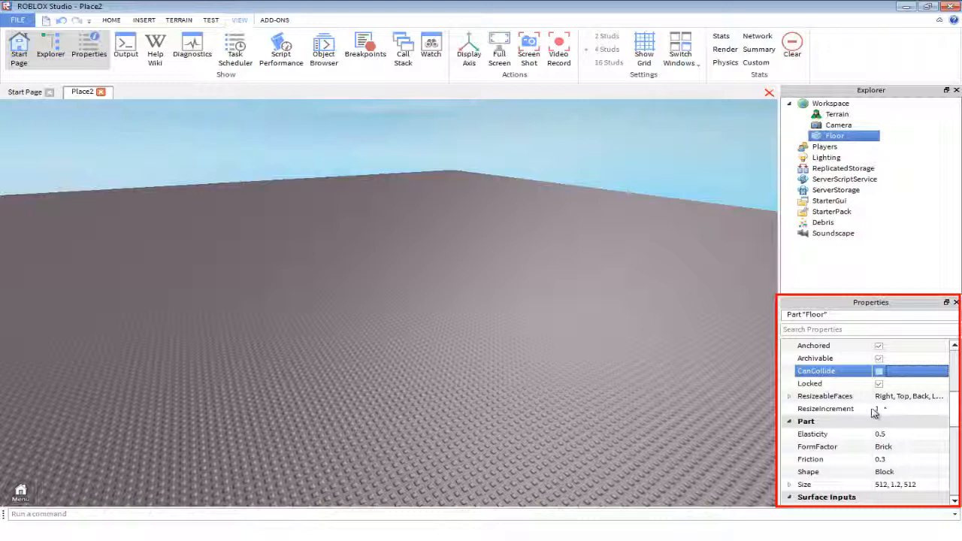
Set the Floor's Elasticity to 1.
scroll(880, 413, down, 2)
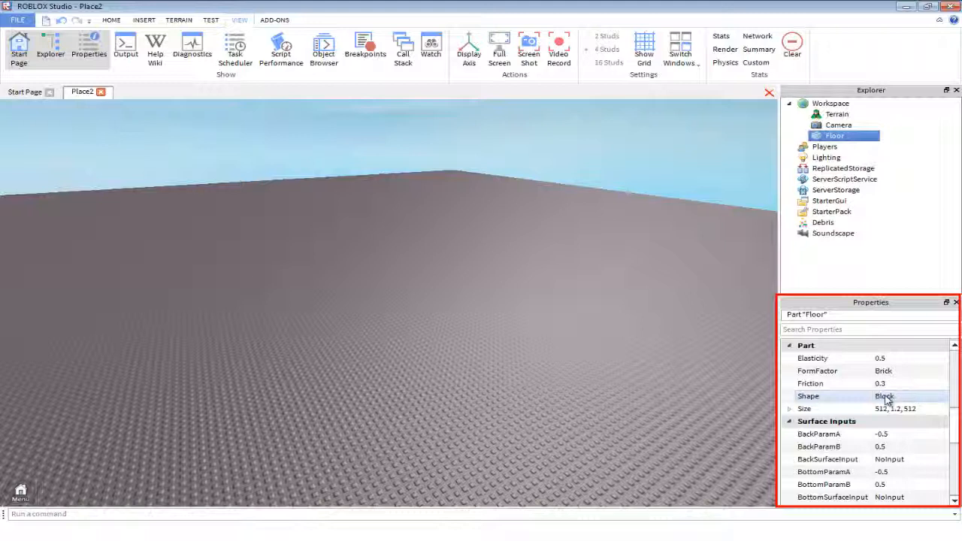
click(899, 360)
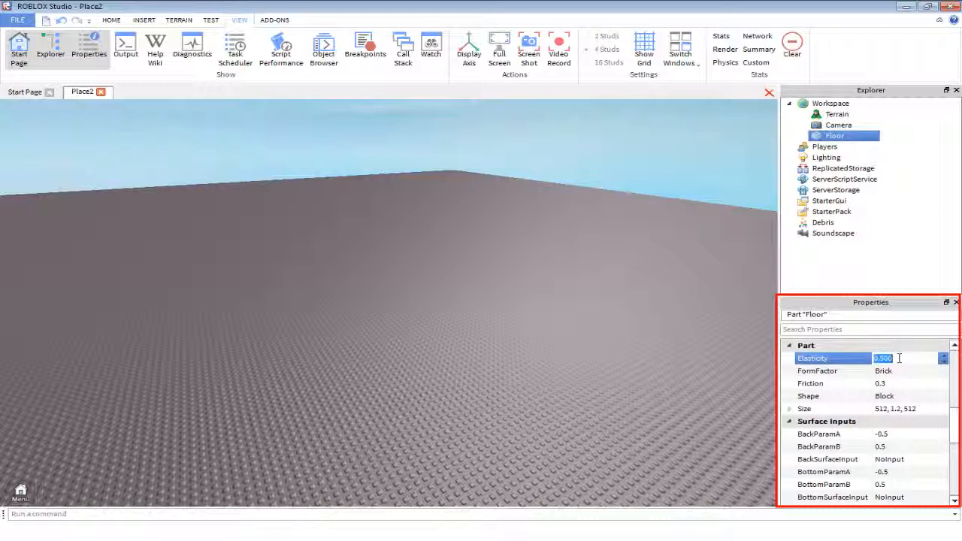
key(Return)
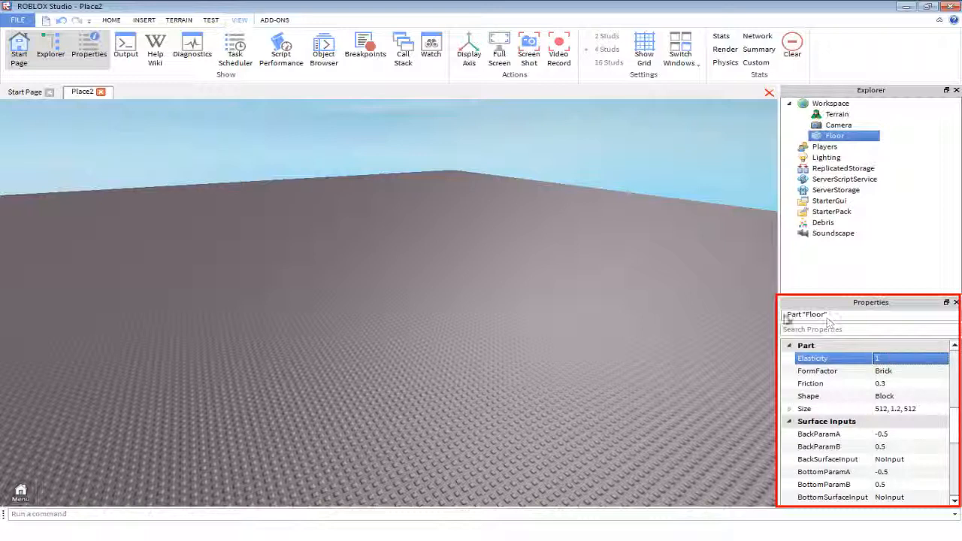
Select the Floor again, turn its CanCollide property back on, and deselect the part.
click(609, 278)
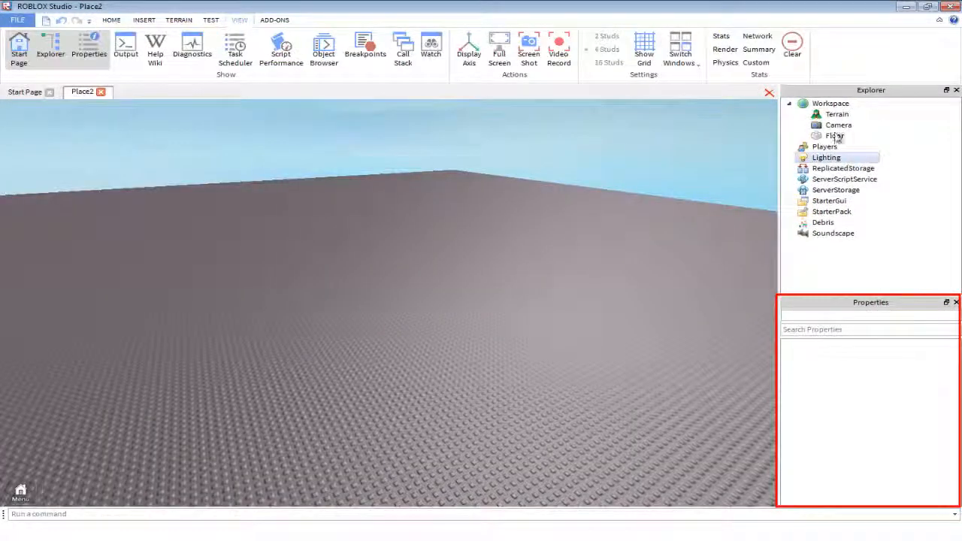
click(835, 136)
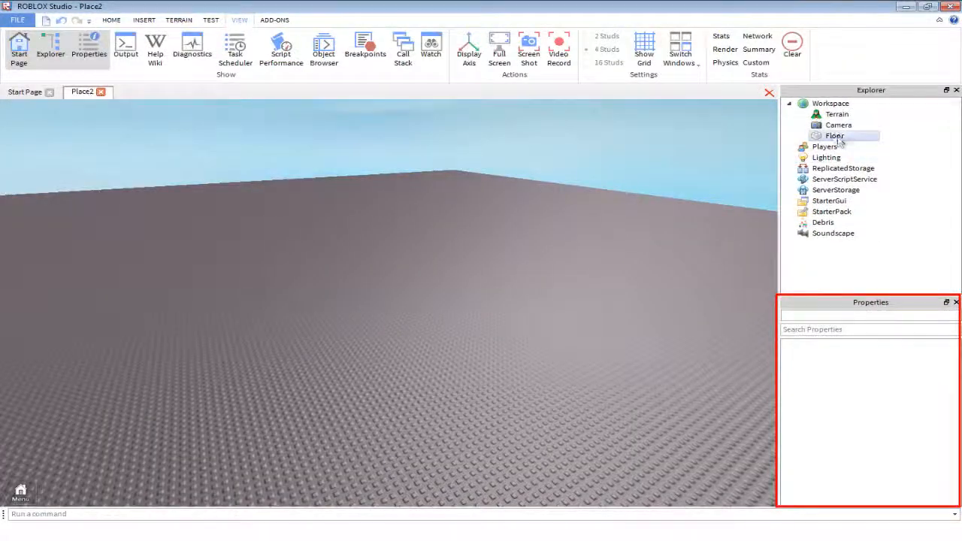
scroll(864, 405, down, 5)
scroll(880, 374, up, 1)
click(880, 375)
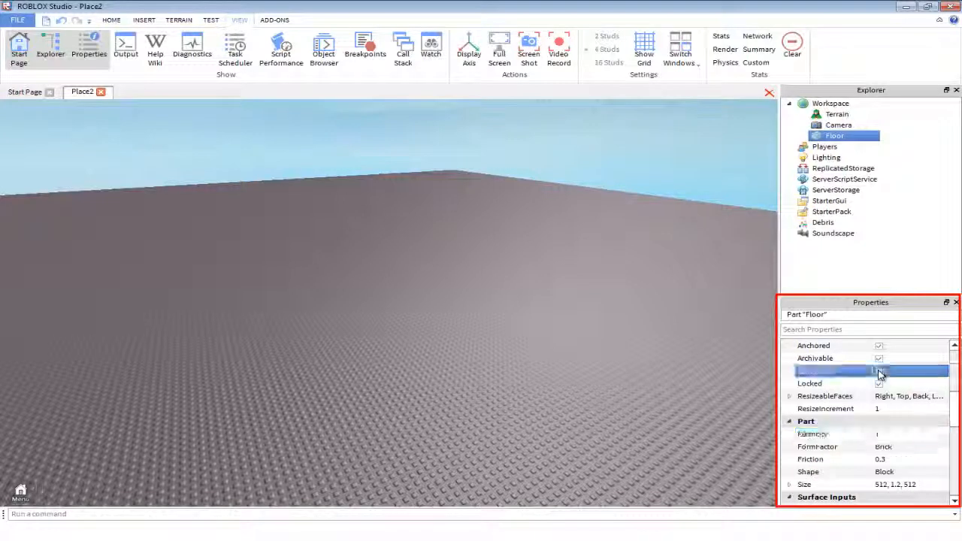
click(569, 271)
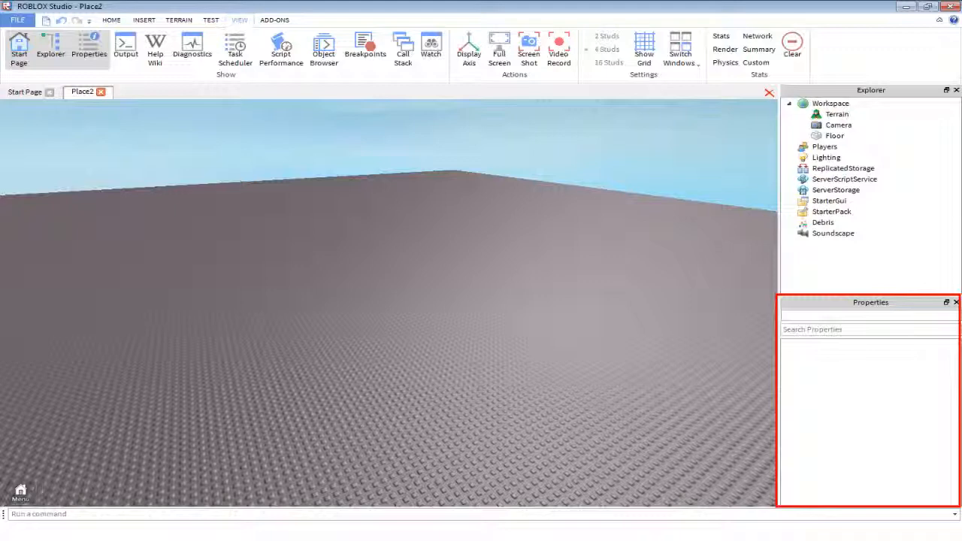
Start a solo play test and close the Call Stack and Watch windows in it.
drag(54, 3, 66, 40)
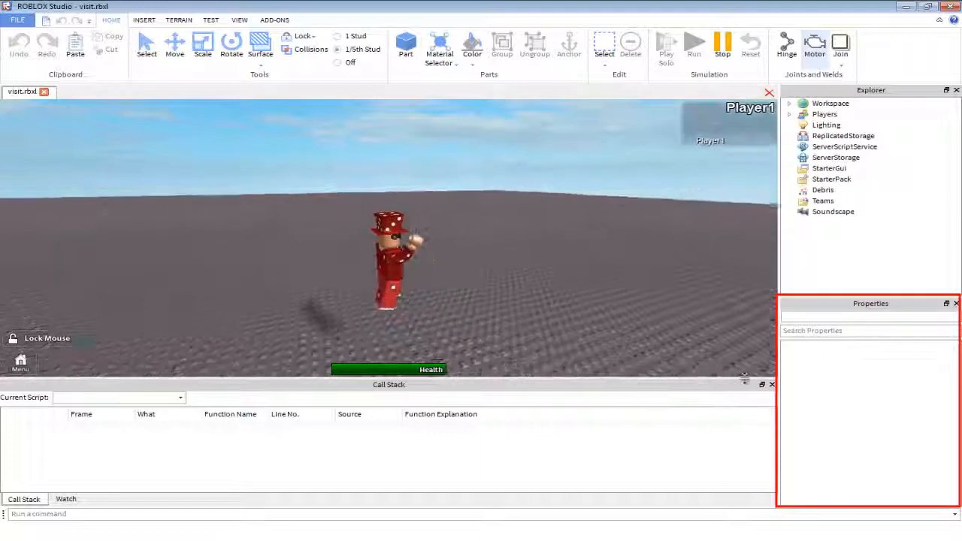
click(773, 385)
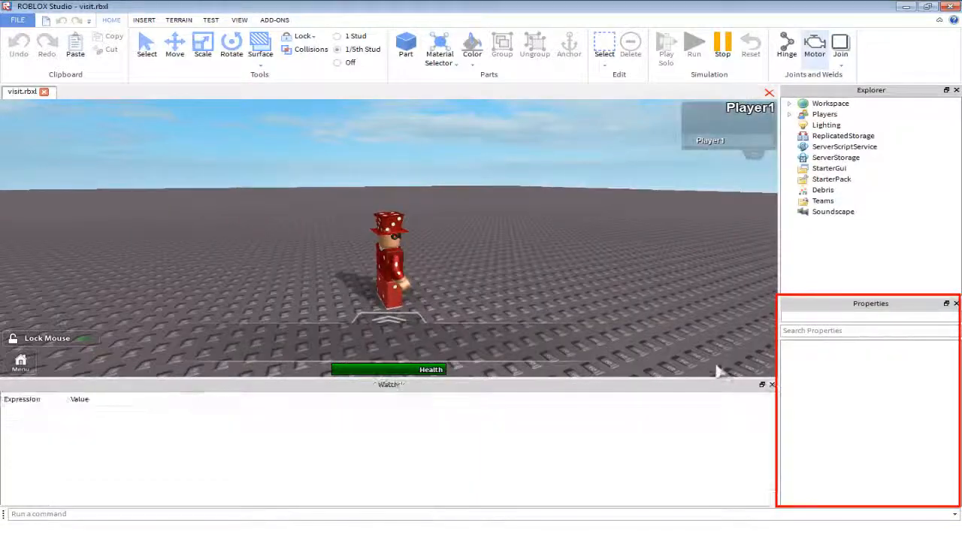
click(770, 385)
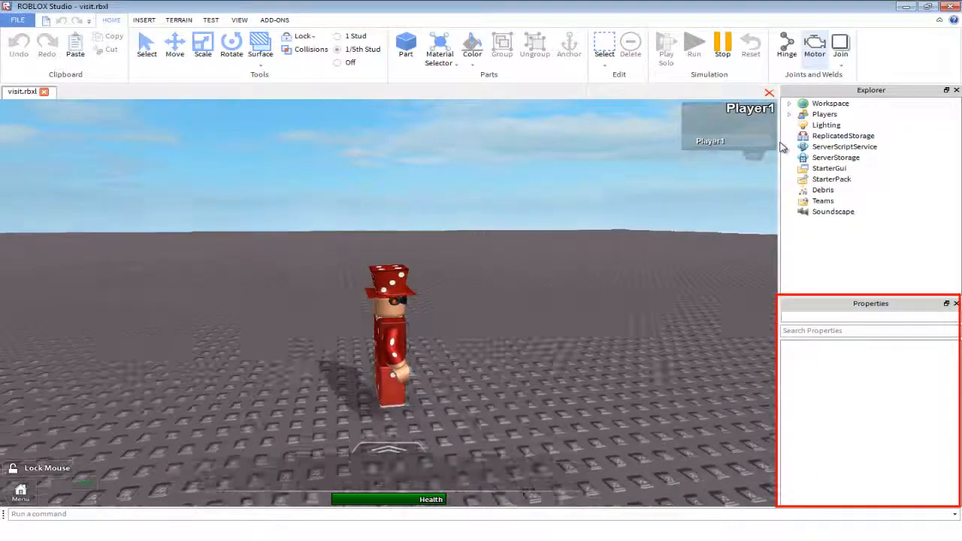
Select the Floor inside the Workspace of the running test and set its Elasticity to 0.
click(789, 103)
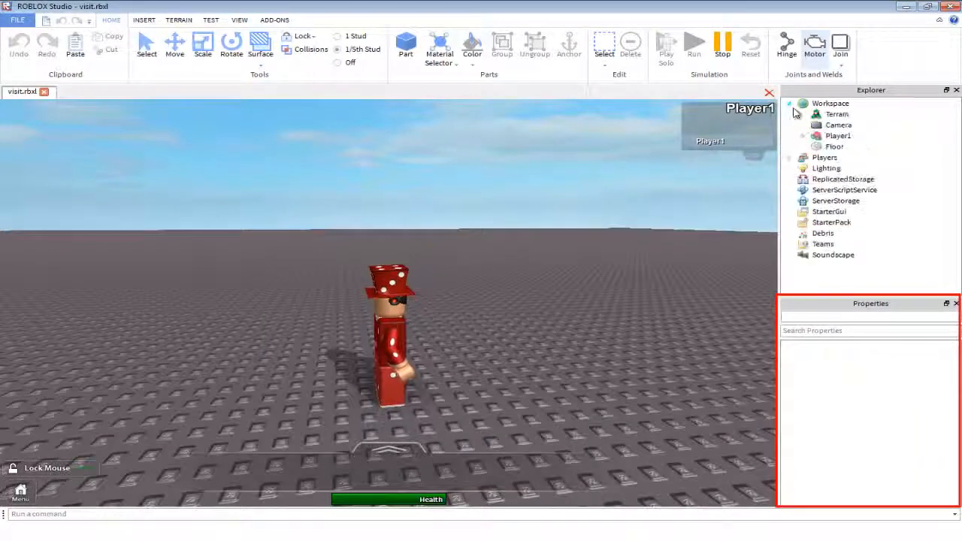
click(832, 147)
scroll(918, 439, down, 6)
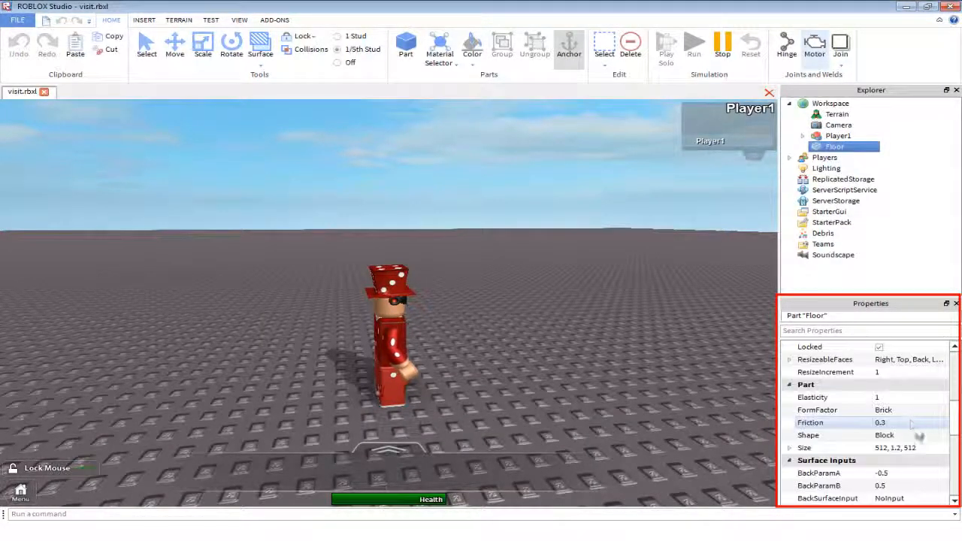
click(908, 397)
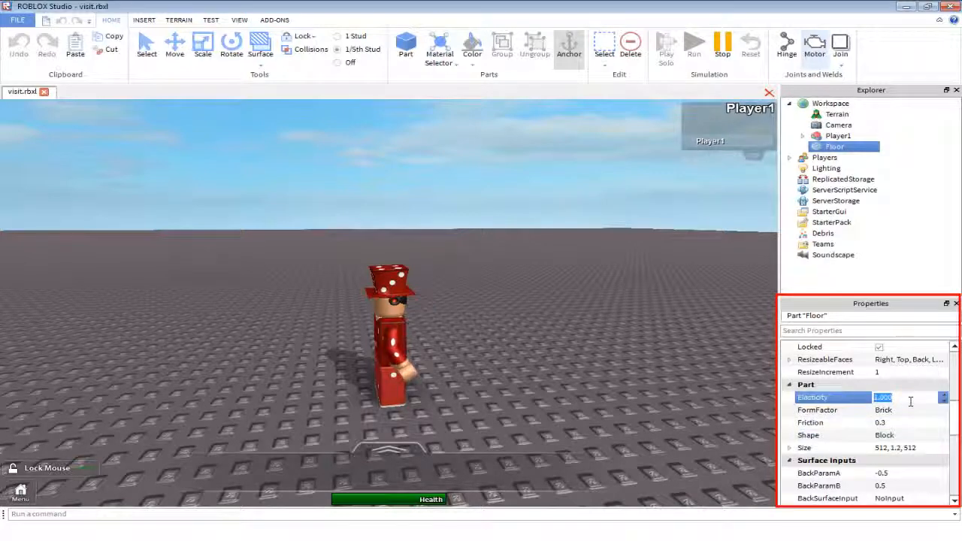
text(0)
key(Return)
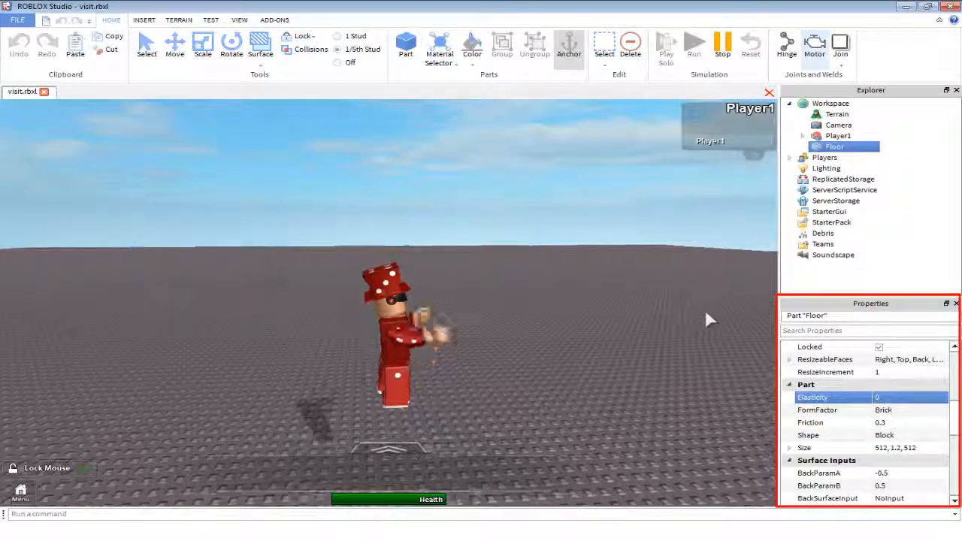
Make the character jump to examine the Elasticity effect on the Floor, and close the test session.
key(space)
right_drag(705, 310, 709, 316)
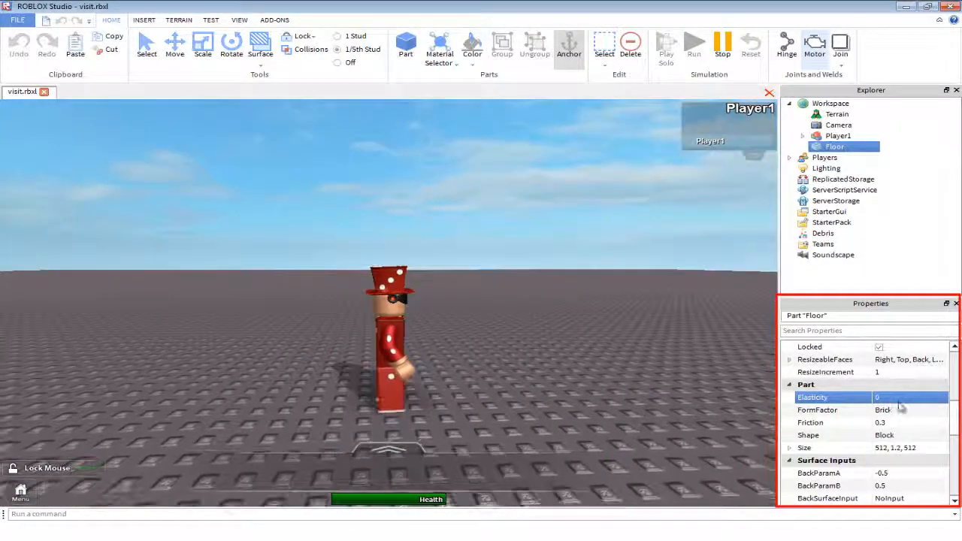
click(950, 9)
Insert a new part into the place above the Floor.
right_click(414, 162)
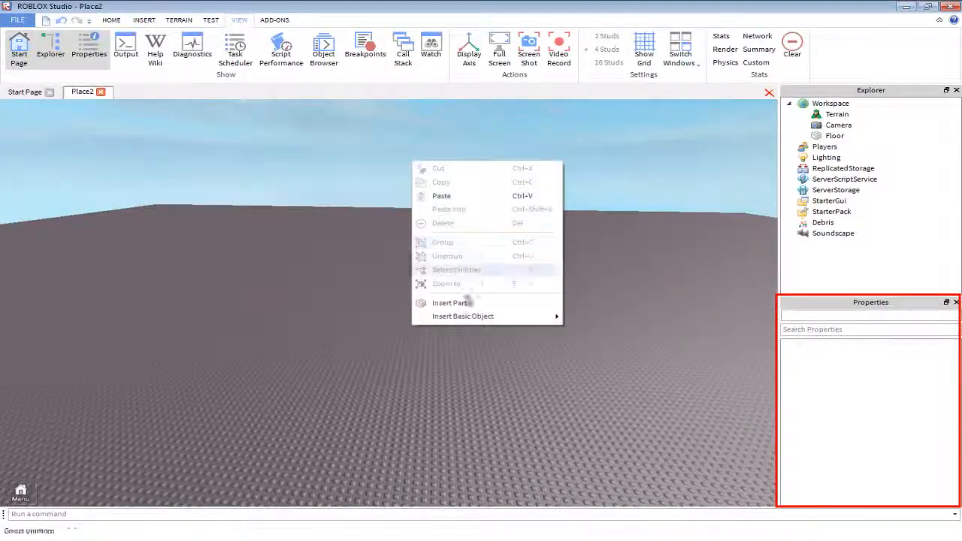
click(450, 303)
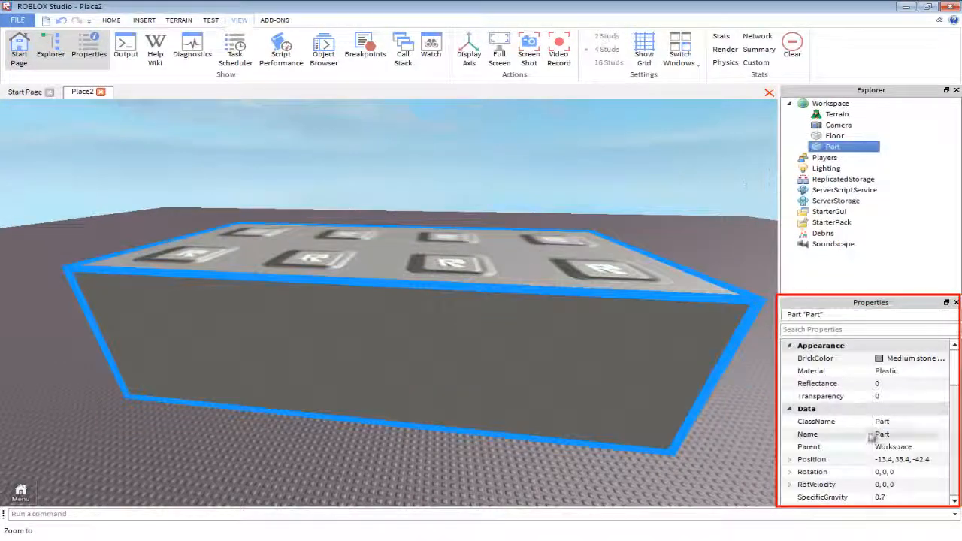
scroll(870, 433, down, 3)
Review the new part's FormFactor and Size properties in the Part section.
scroll(905, 427, down, 5)
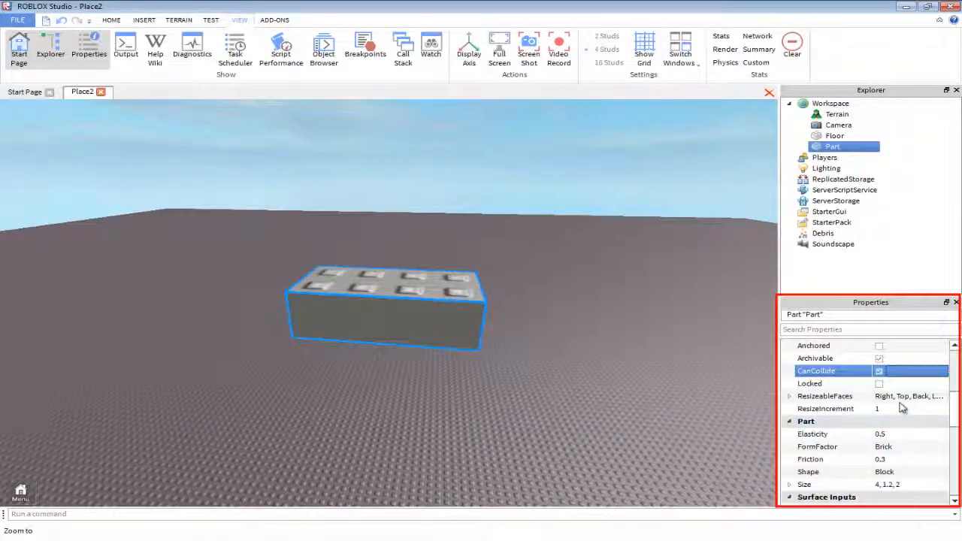
scroll(909, 409, down, 3)
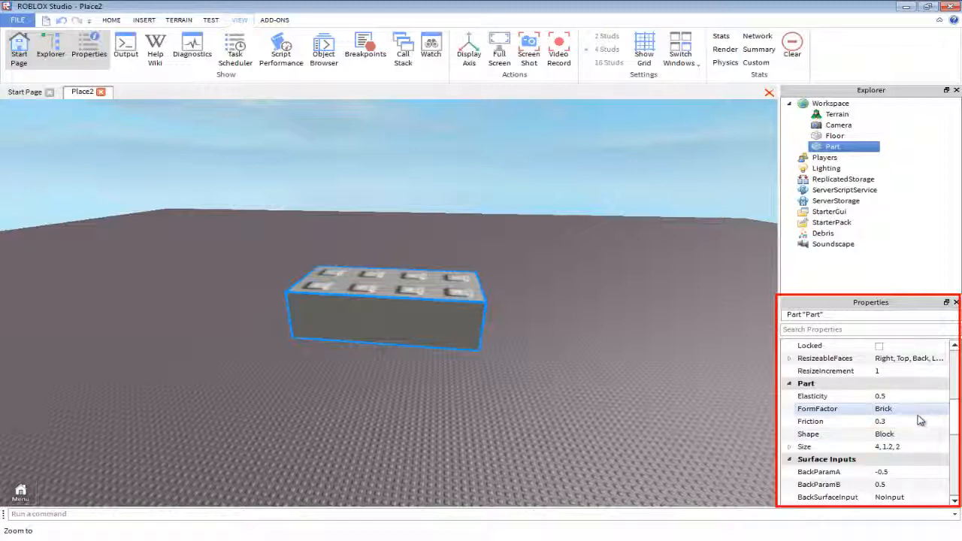
click(915, 411)
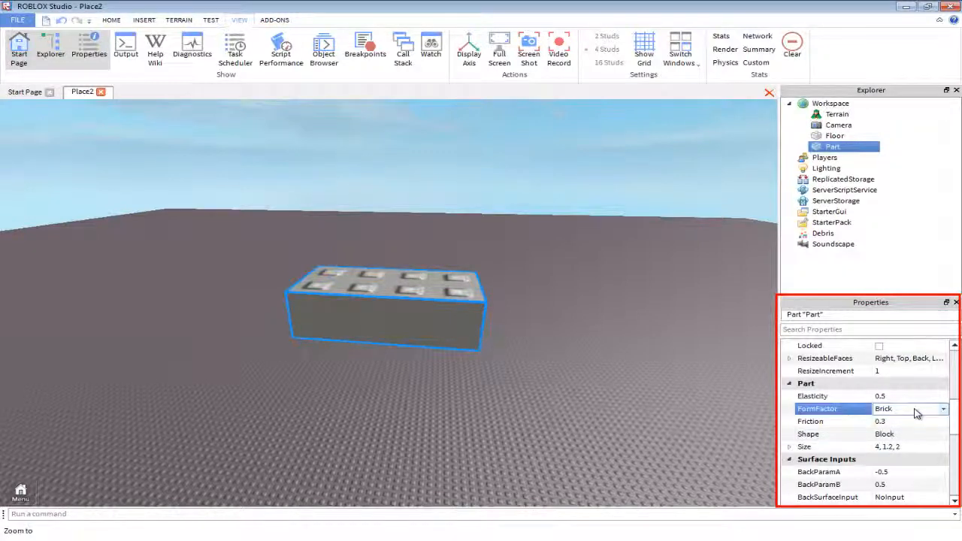
click(915, 411)
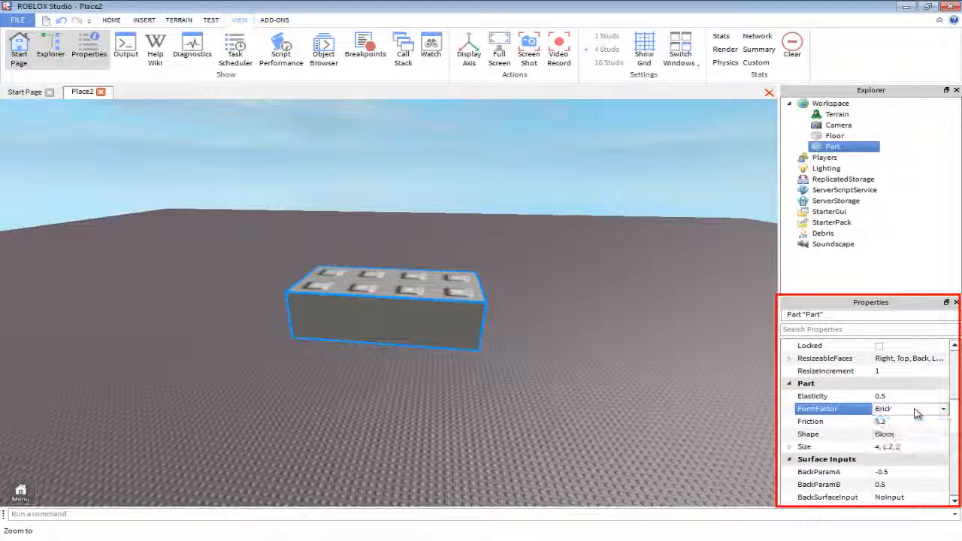
click(888, 448)
click(888, 448)
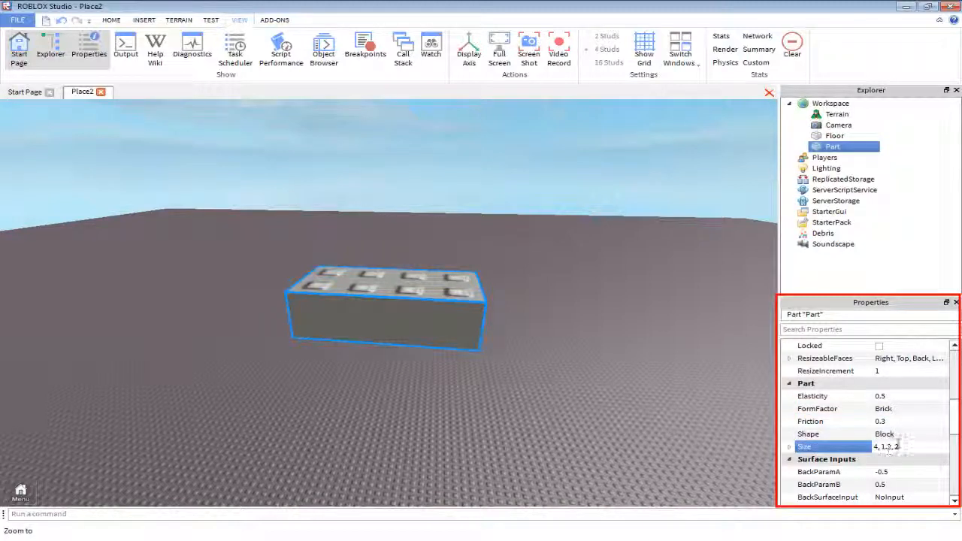
Activate the Scale tool and try resizing the new part with its vertical and side handles.
click(111, 19)
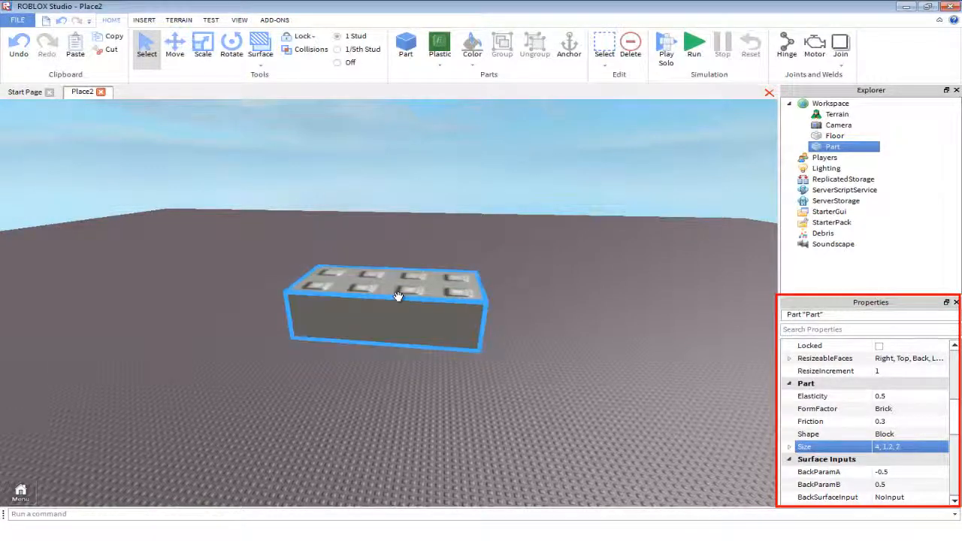
key(ctrl+3)
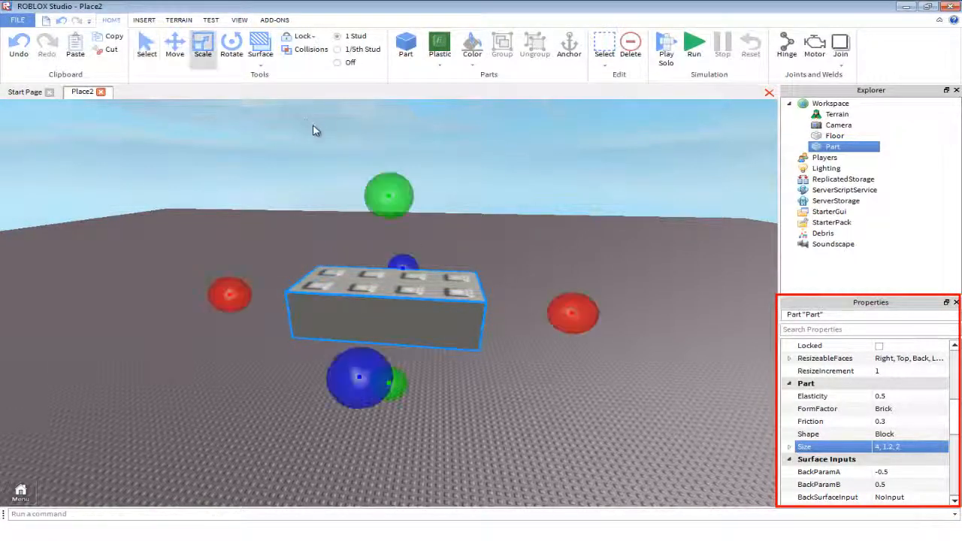
scroll(309, 125, down, 5)
mouse_move(398, 247)
mouse_down()
mouse_move(403, 178)
mouse_move(421, 142)
mouse_move(412, 235)
mouse_move(399, 252)
mouse_up()
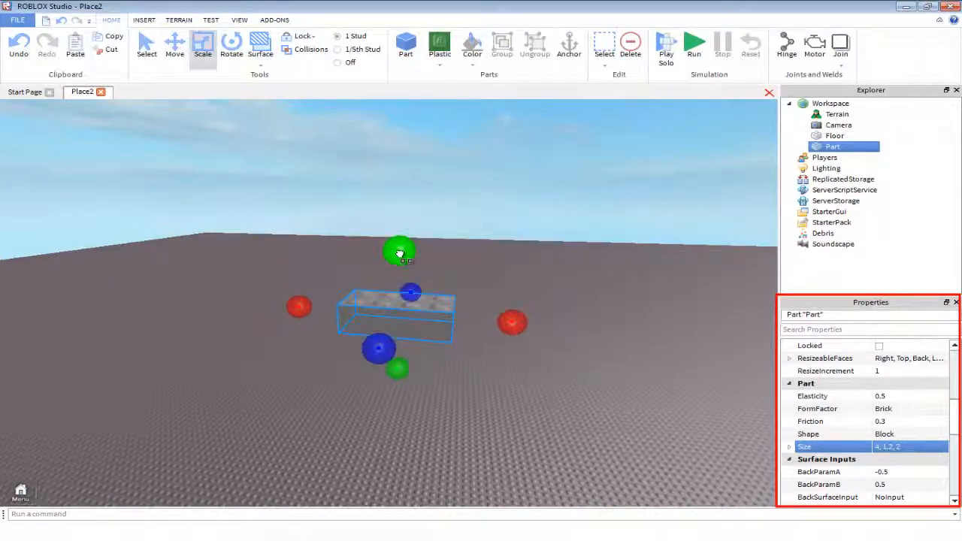
drag(520, 327, 511, 355)
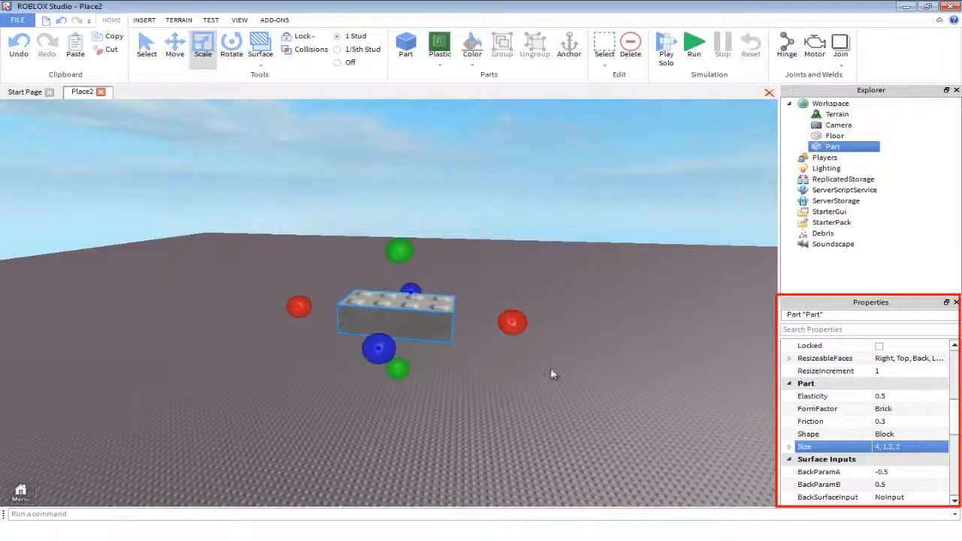
Examine the new part and its scale handles from several angles and distances.
right_drag(553, 374, 552, 371)
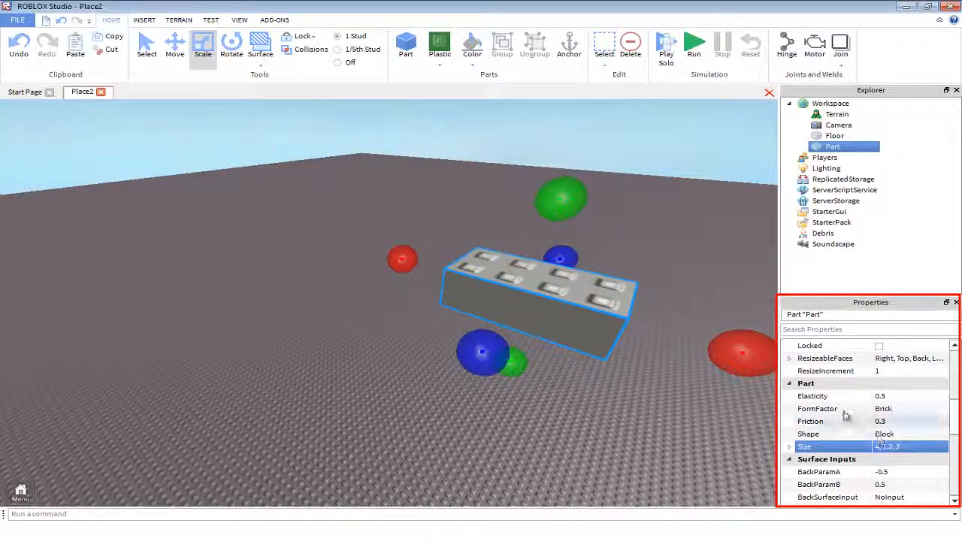
right_drag(674, 354, 666, 353)
scroll(331, 286, down, 2)
drag(392, 273, 426, 318)
scroll(427, 317, up, 4)
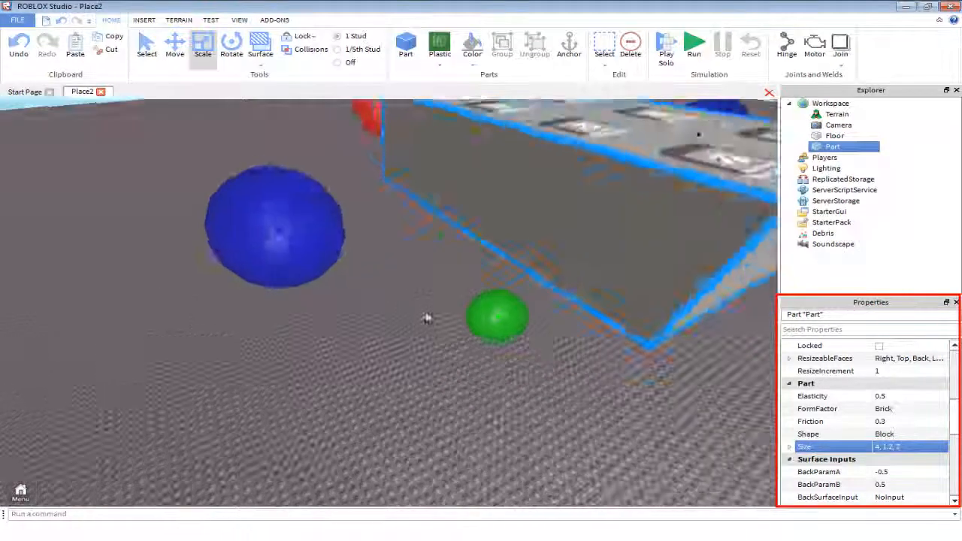
scroll(426, 318, down, 4)
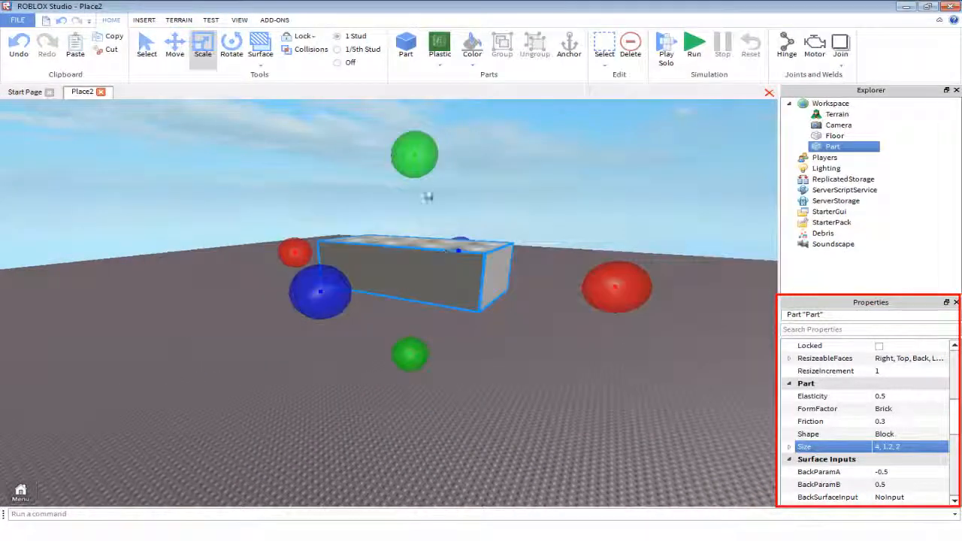
drag(423, 146, 435, 216)
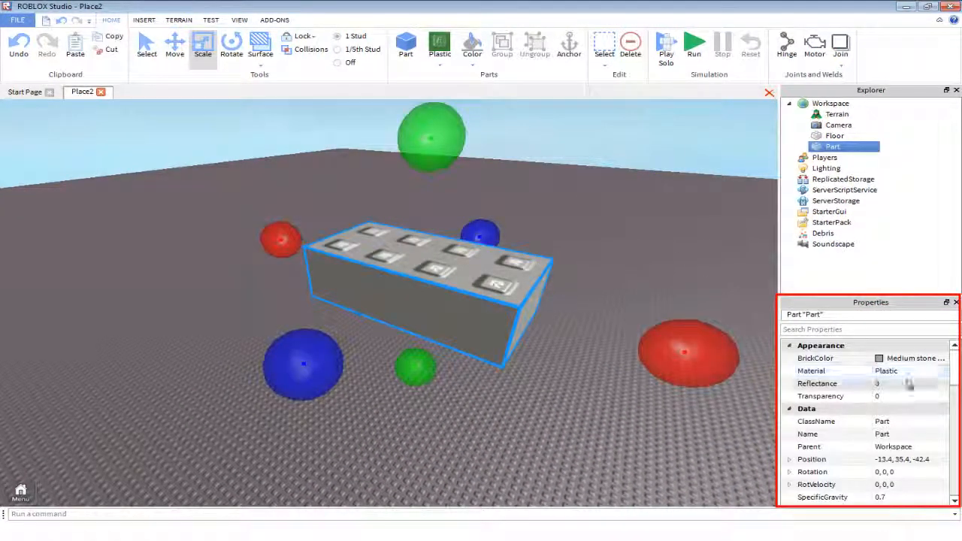
Set the new part's FormFactor to Custom.
scroll(909, 383, down, 5)
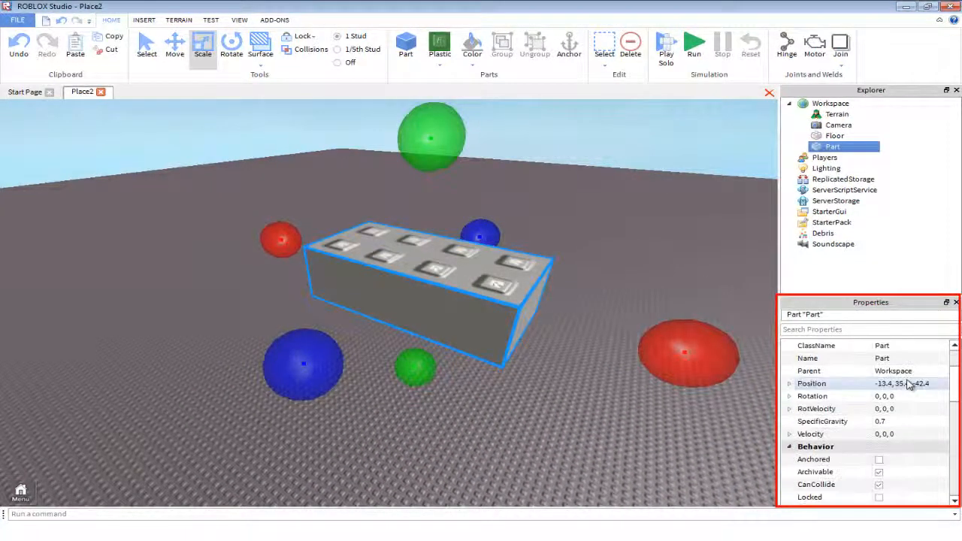
scroll(915, 414, down, 2)
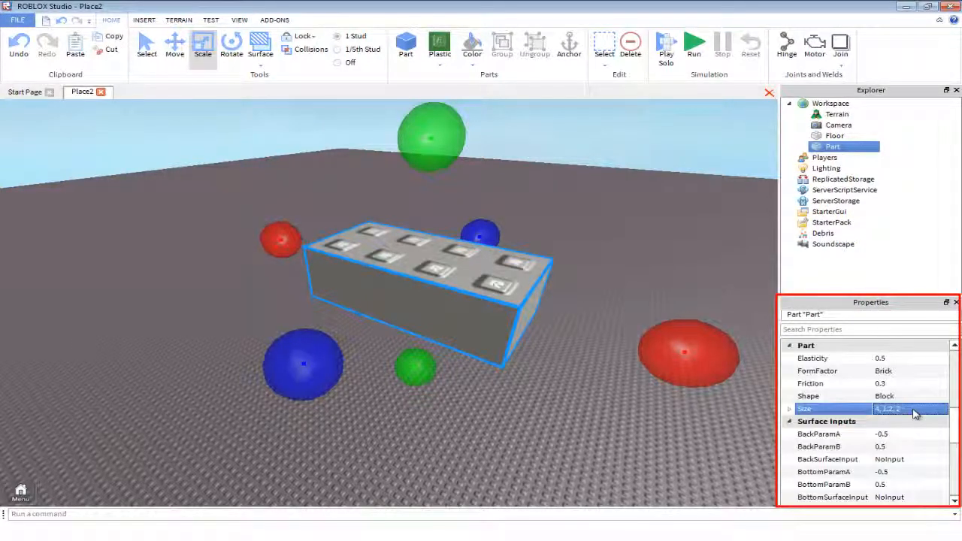
click(907, 372)
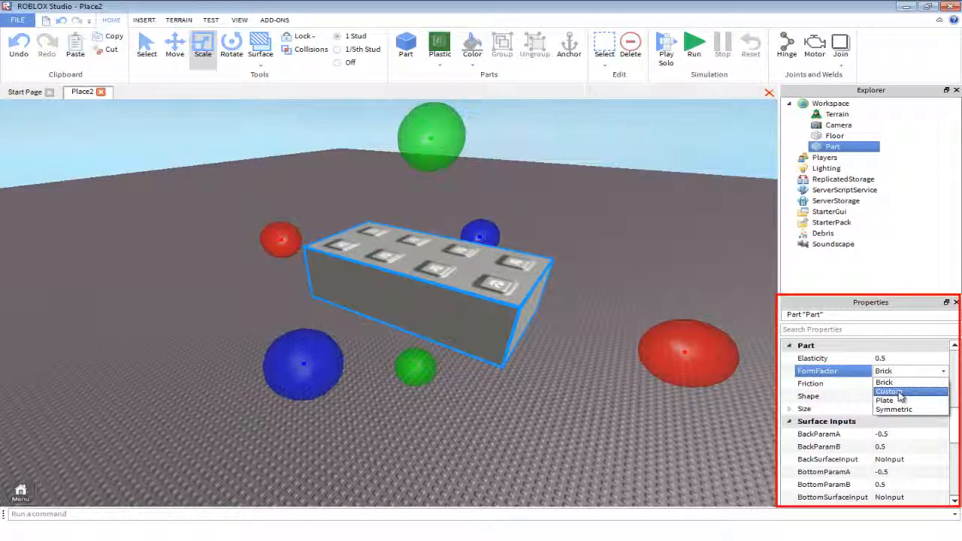
click(891, 390)
Shrink the Custom part along its length, depth and height to a size of 0.2, 0.2, 0.2.
drag(661, 358, 371, 294)
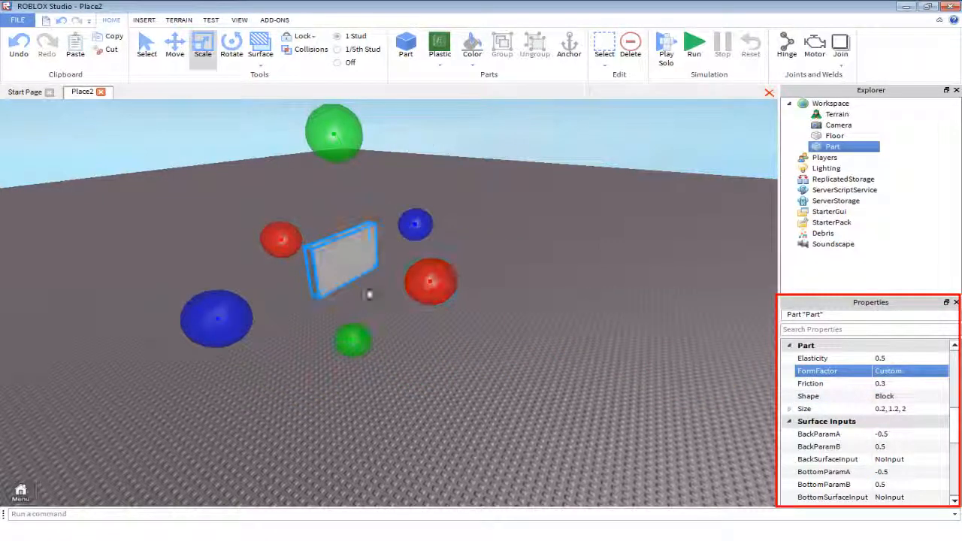
drag(411, 235, 316, 301)
drag(294, 143, 303, 238)
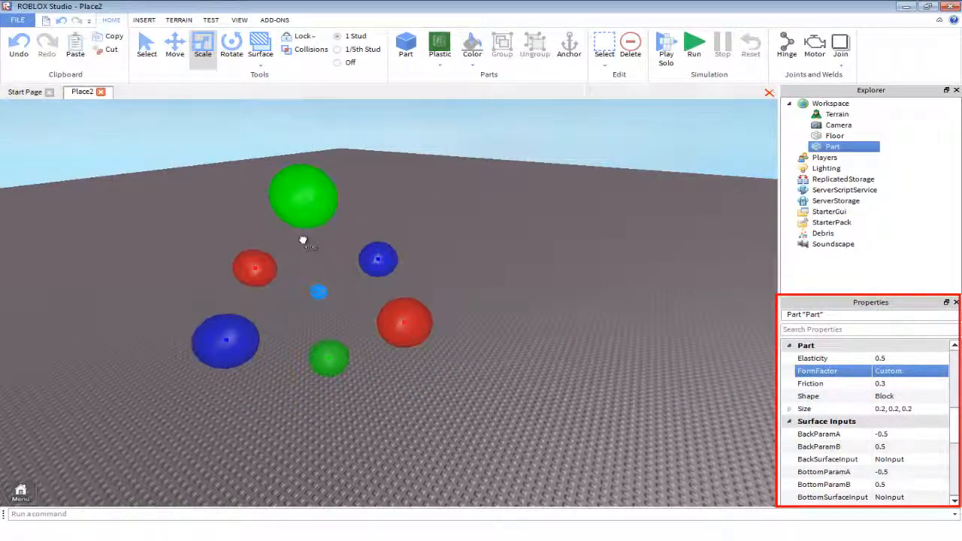
Undo the length, depth and height reductions of the Custom part.
key(ctrl+z)
key(ctrl+z)
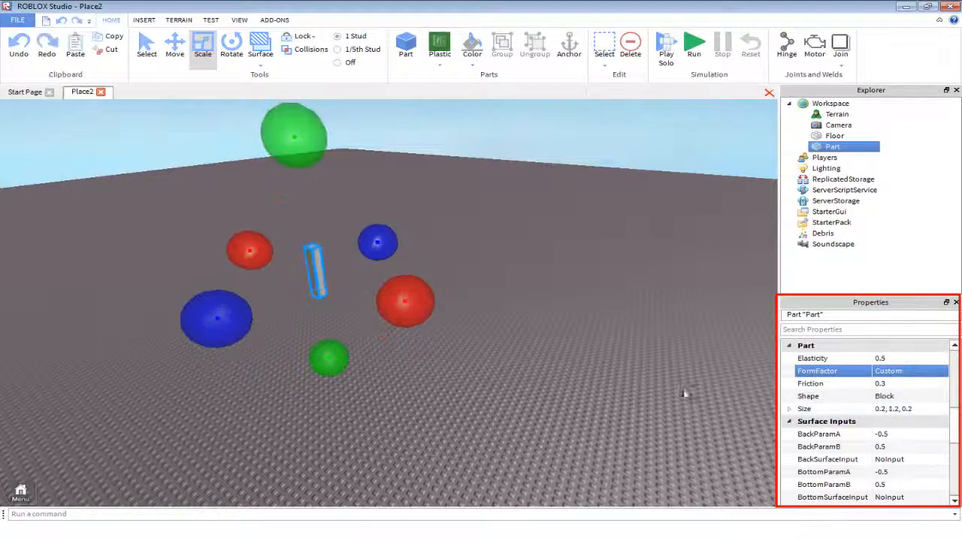
key(ctrl+z)
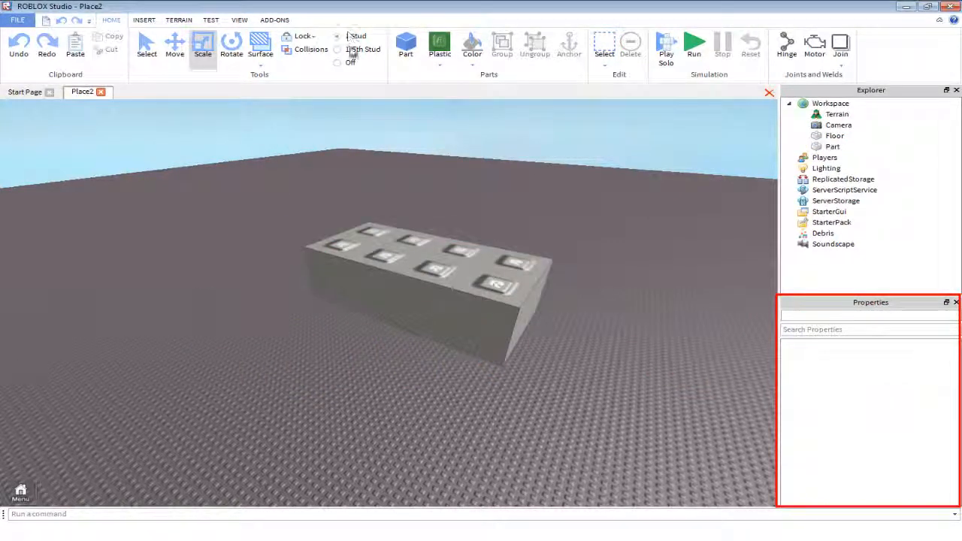
Reselect the part, try scaling it slightly along its depth in 1/5th Stud increments, and undo that resize.
click(392, 282)
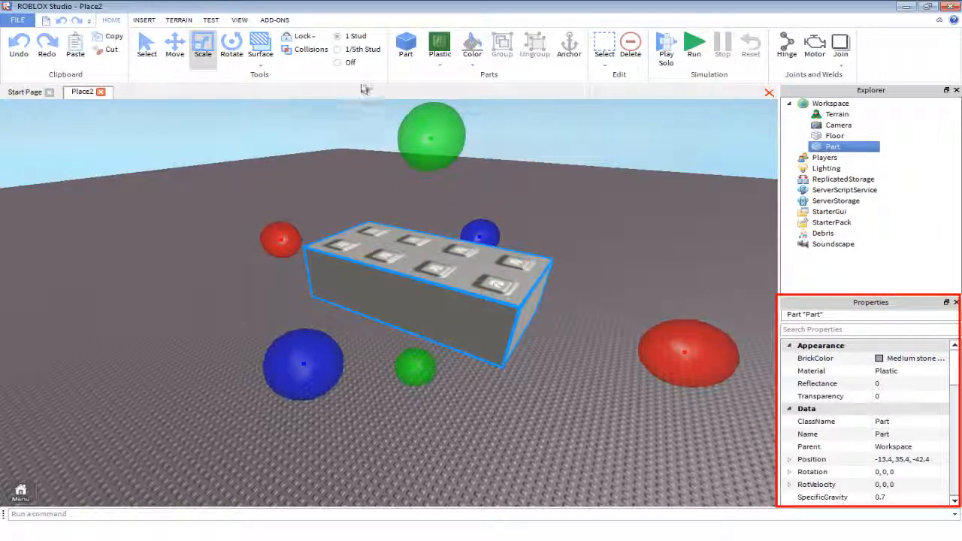
mouse_move(466, 242)
mouse_down()
mouse_move(439, 268)
mouse_move(471, 246)
mouse_up()
key(ctrl+z)
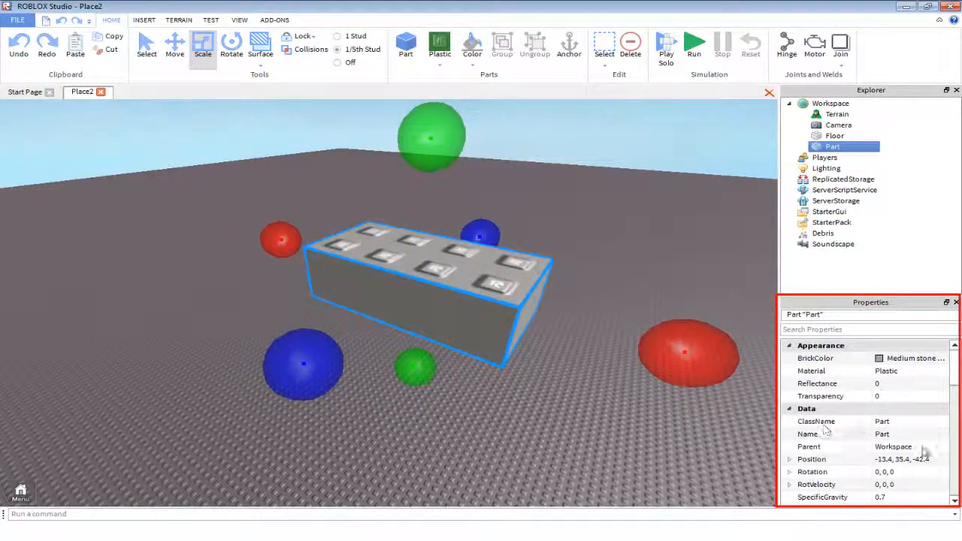
Set the part's FormFactor to Plate.
scroll(911, 432, down, 7)
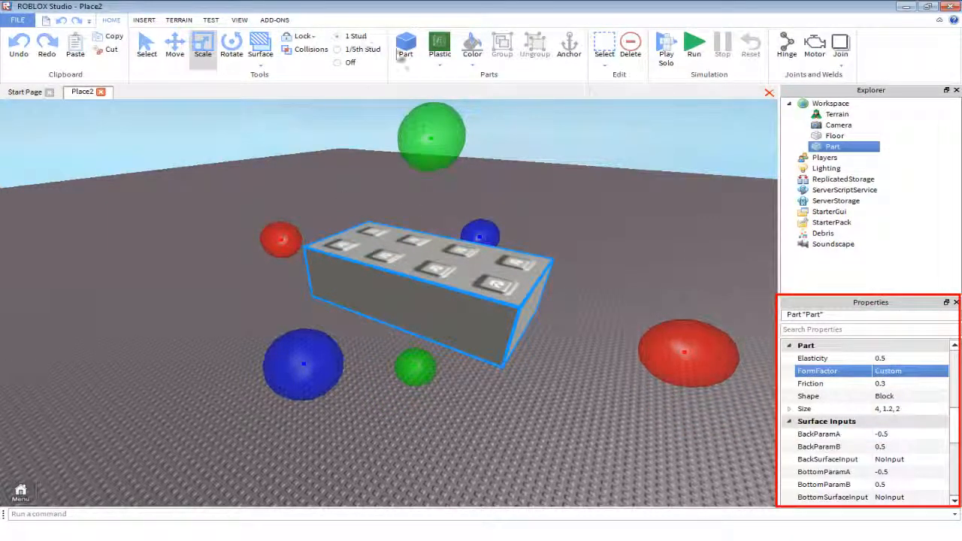
click(910, 372)
click(912, 372)
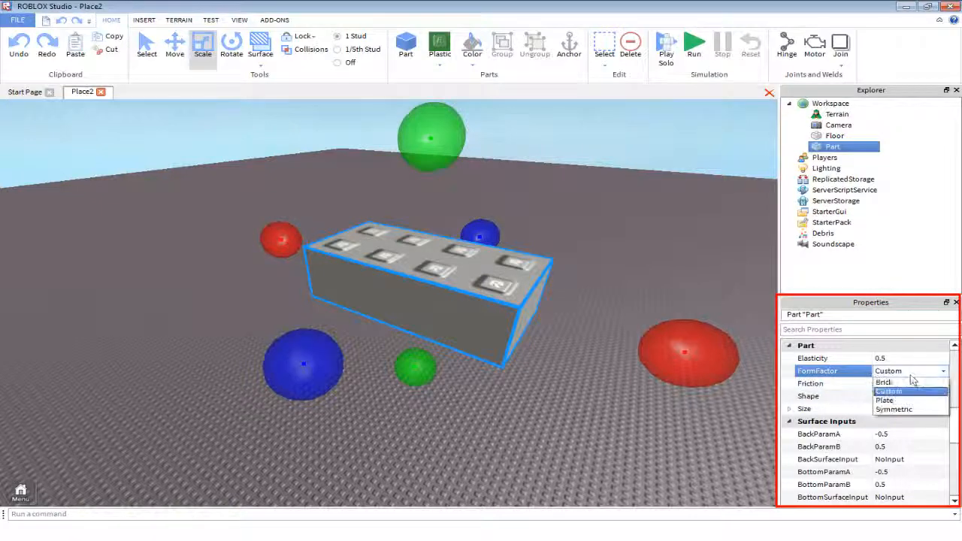
click(887, 395)
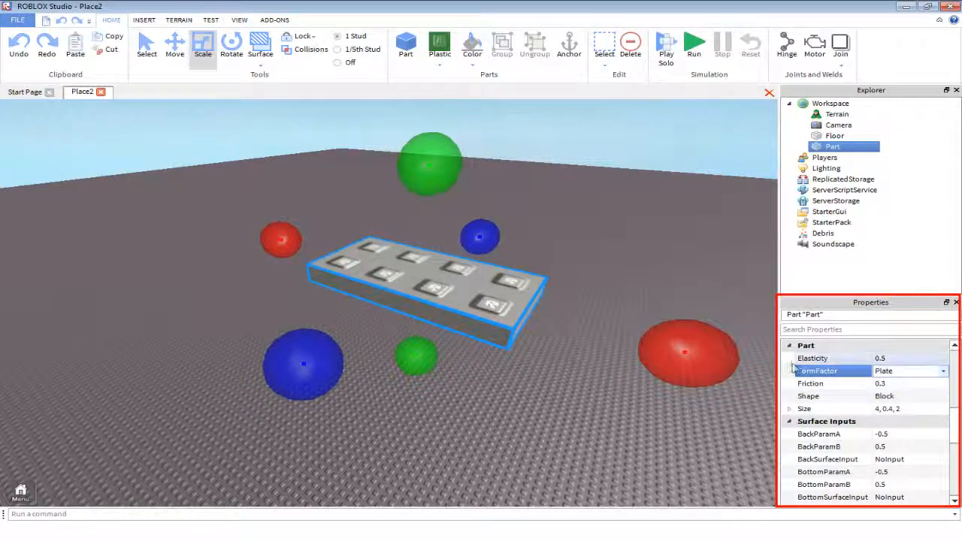
Scale the plate down to 1, 0.4, 1 and try reducing its height with the 1/5th Stud increment.
drag(420, 188, 445, 197)
drag(485, 222, 512, 365)
drag(510, 218, 478, 292)
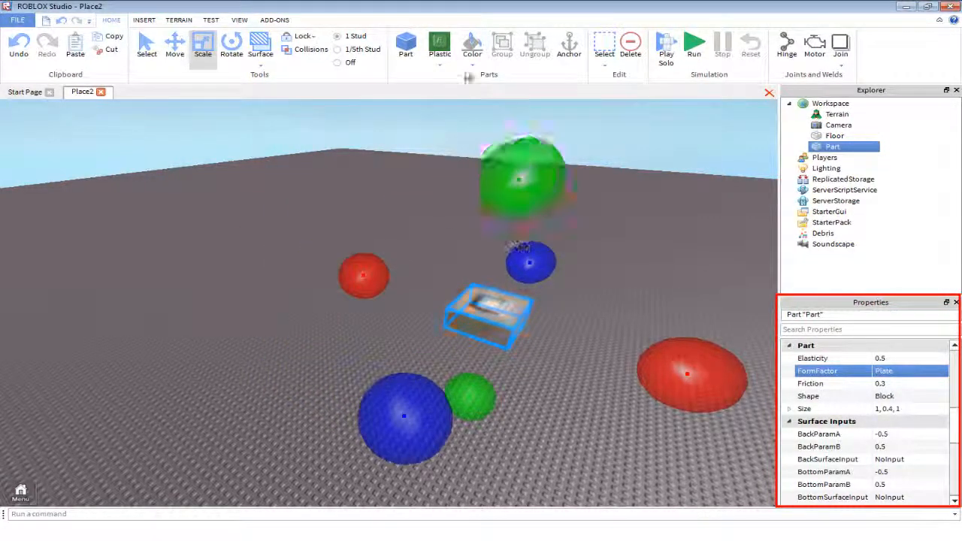
click(350, 50)
drag(500, 166, 500, 212)
Undo the plate's resizes and the change of its FormFactor to Plate.
key(ctrl+z)
key(ctrl+z)
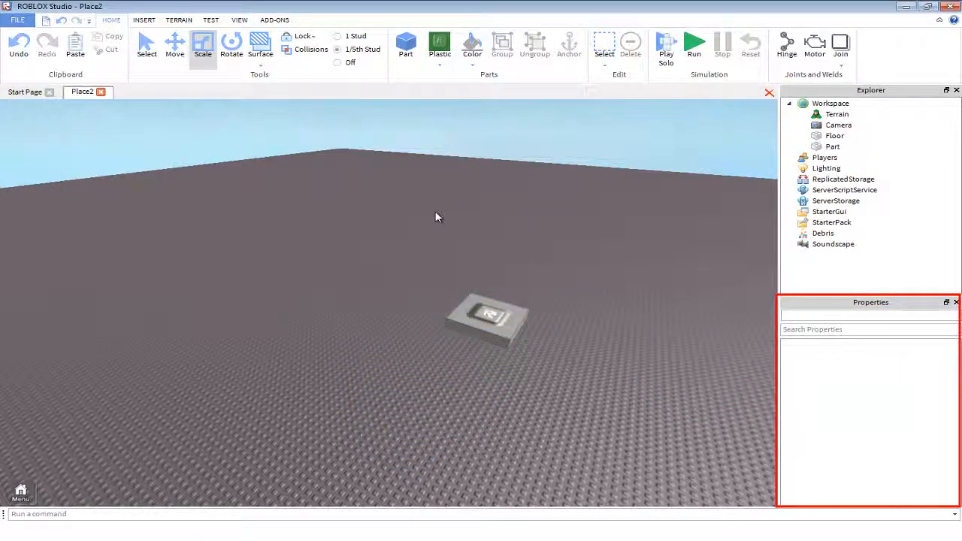
key(ctrl+z)
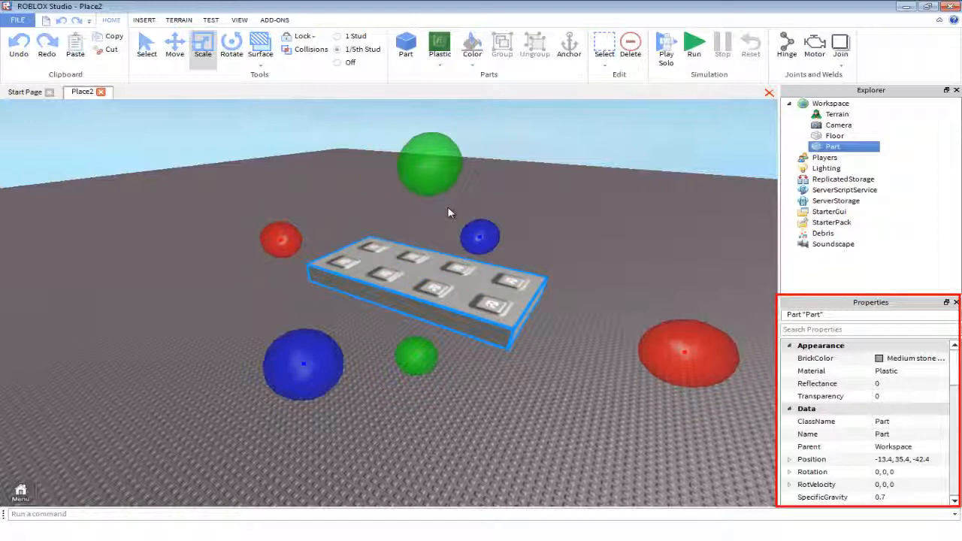
key(ctrl+z)
Set the part's FormFactor to Symmetric.
scroll(895, 382, down, 1)
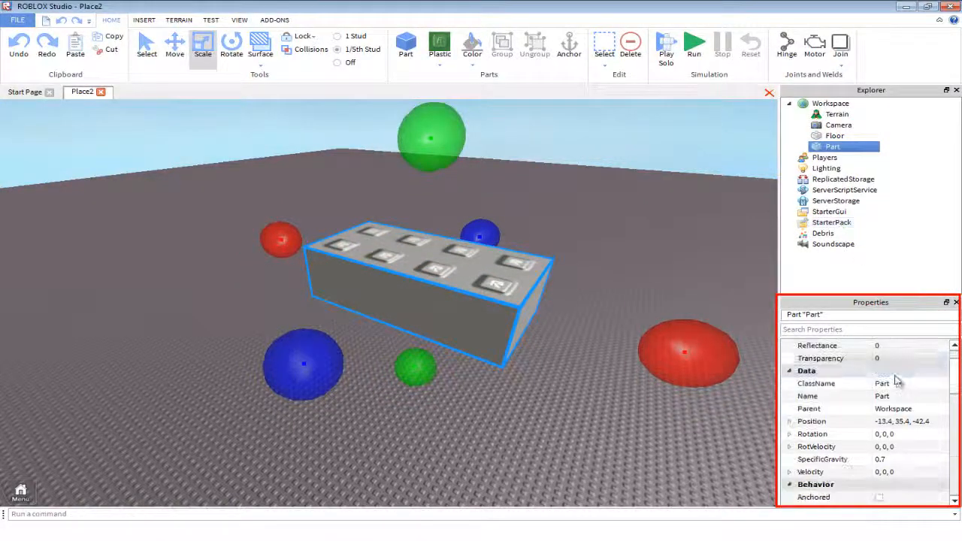
scroll(895, 382, down, 3)
scroll(916, 459, down, 1)
click(909, 447)
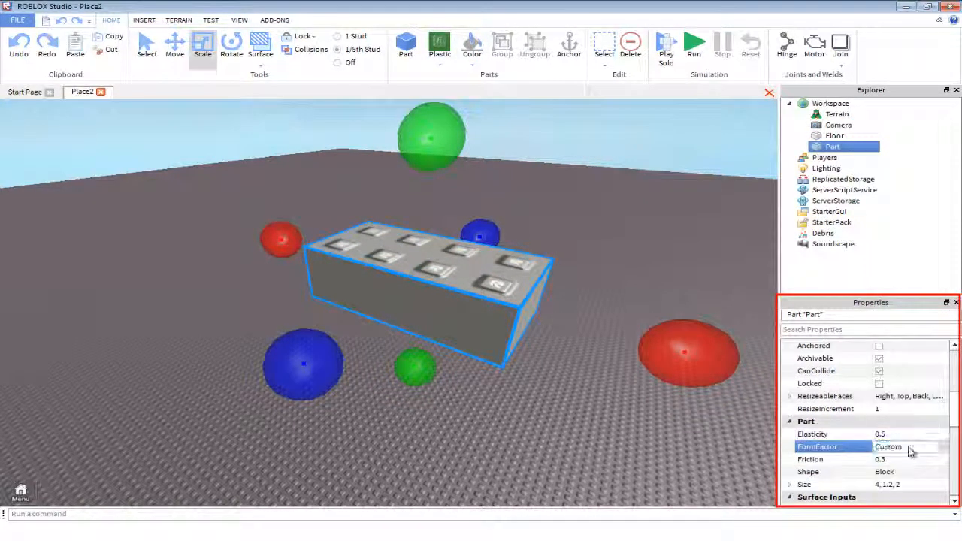
click(909, 448)
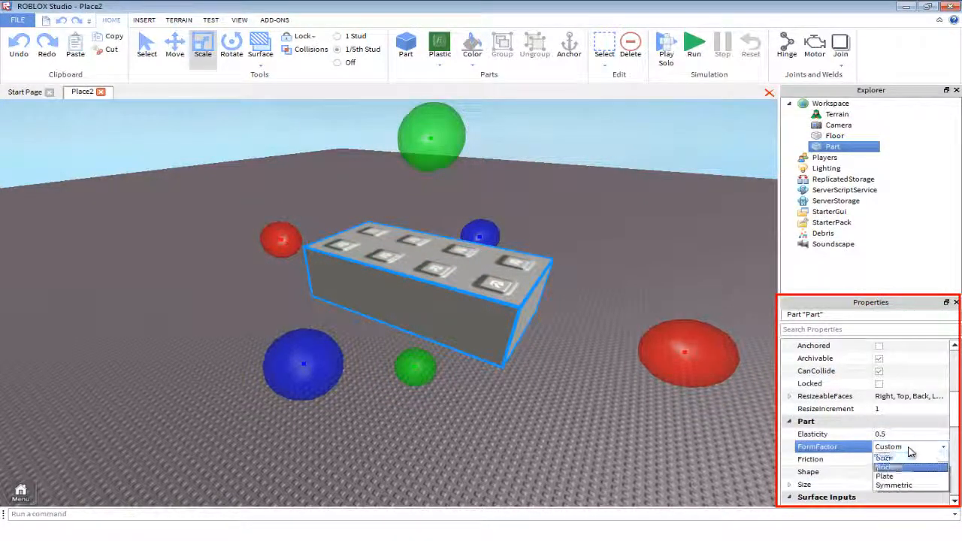
click(914, 485)
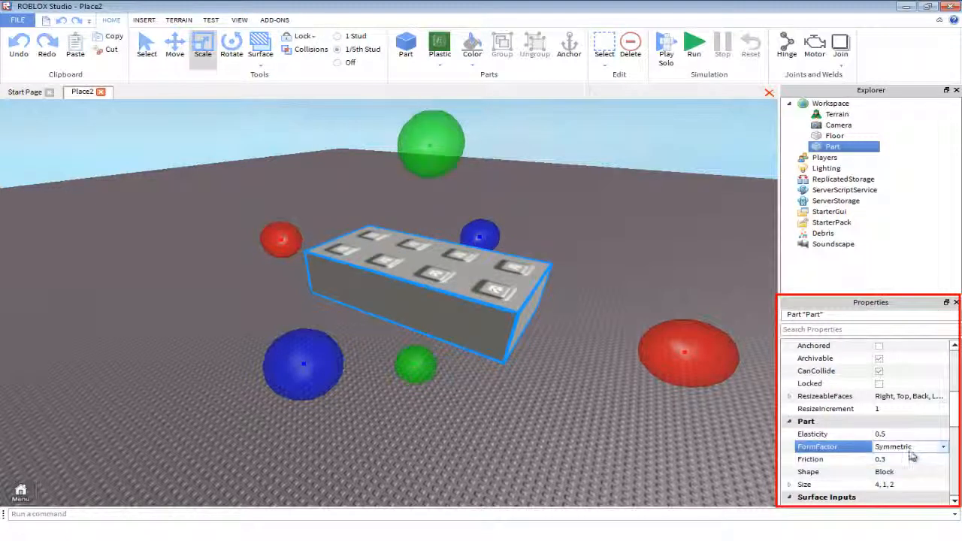
Try scaling the Symmetric part along its length and depth with different stud increments, undoing the first resize.
click(909, 448)
click(911, 449)
right_drag(359, 222, 369, 226)
drag(217, 231, 268, 239)
key(ctrl+z)
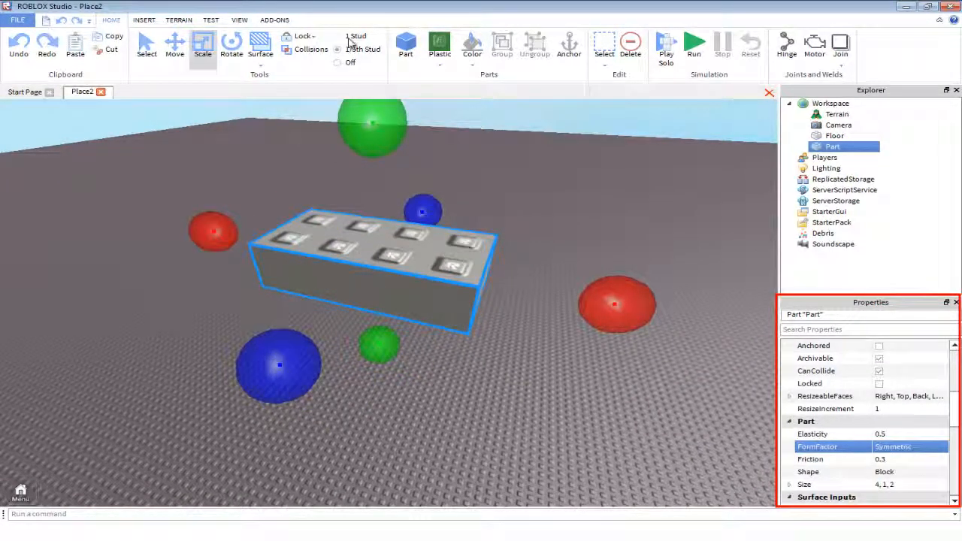
drag(221, 223, 382, 263)
drag(474, 207, 466, 274)
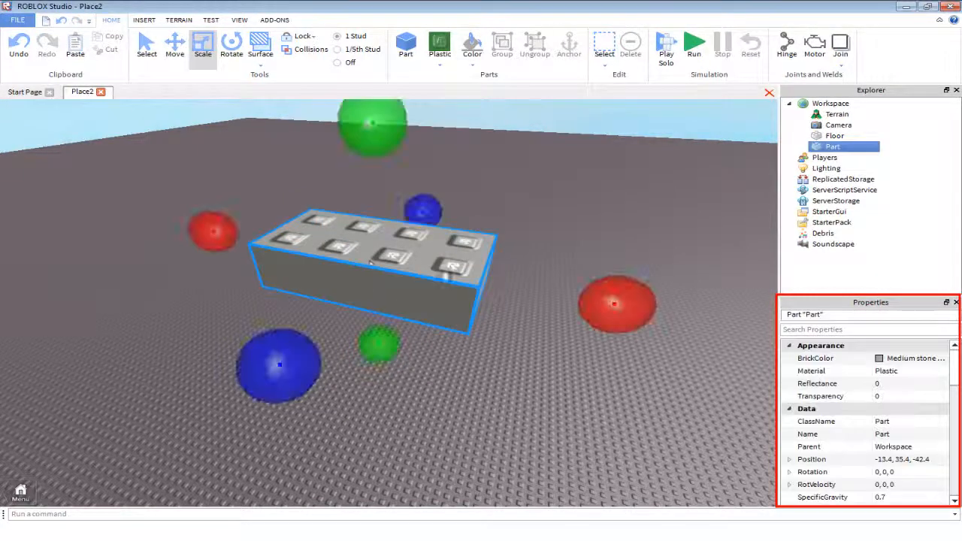
Review the Symmetric part's Size property in the Part section.
scroll(912, 399, down, 8)
scroll(912, 398, down, 3)
scroll(912, 399, up, 3)
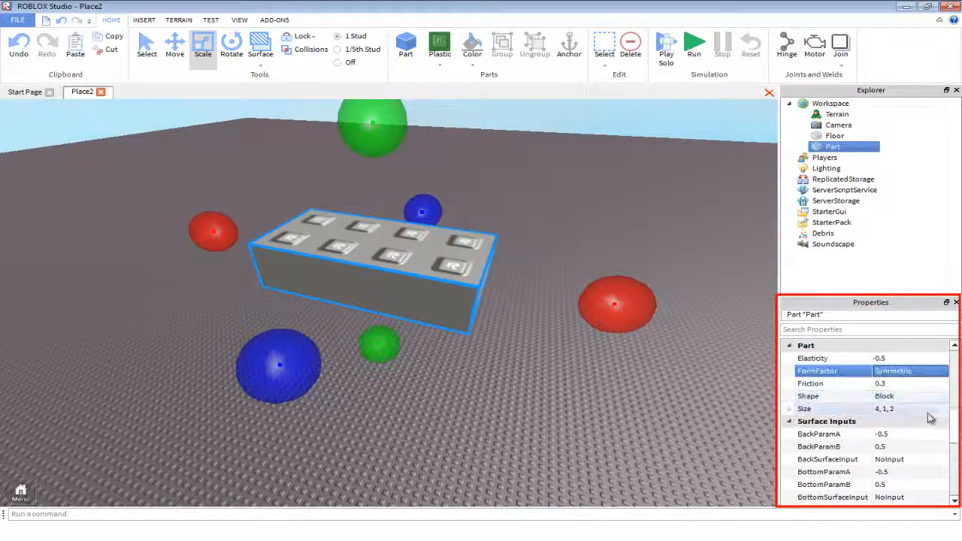
click(918, 408)
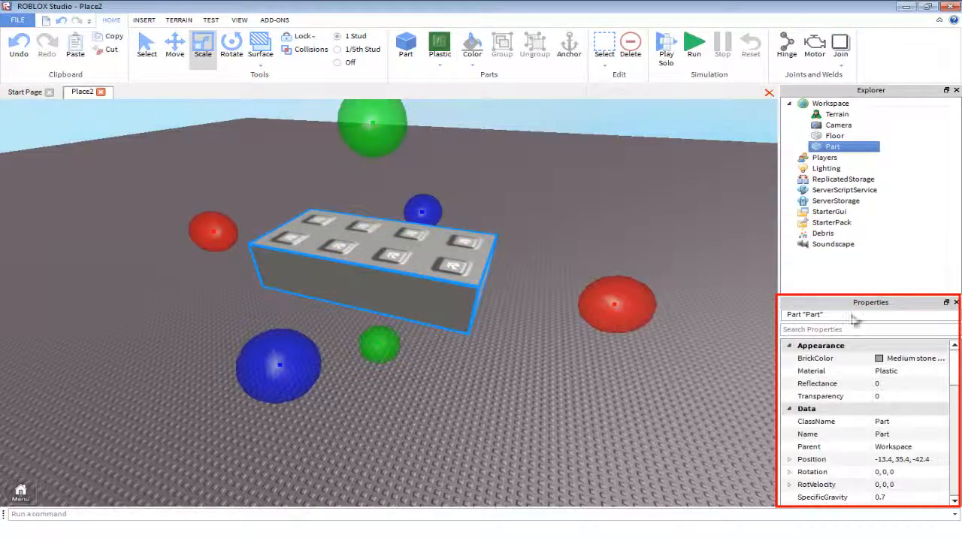
Look through the part's surface properties and collapse the Surface Inputs section.
scroll(902, 391, down, 8)
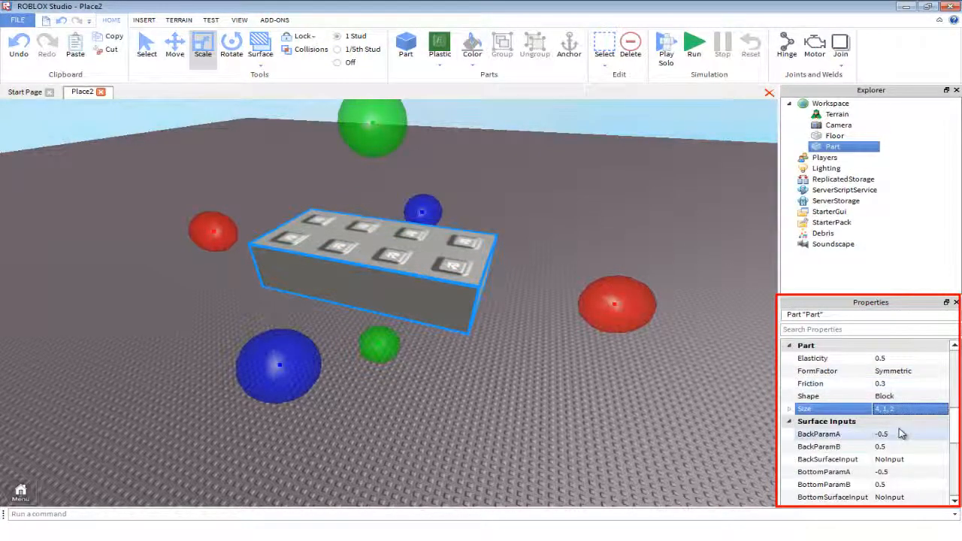
scroll(905, 432, down, 6)
scroll(872, 413, up, 4)
scroll(870, 412, up, 2)
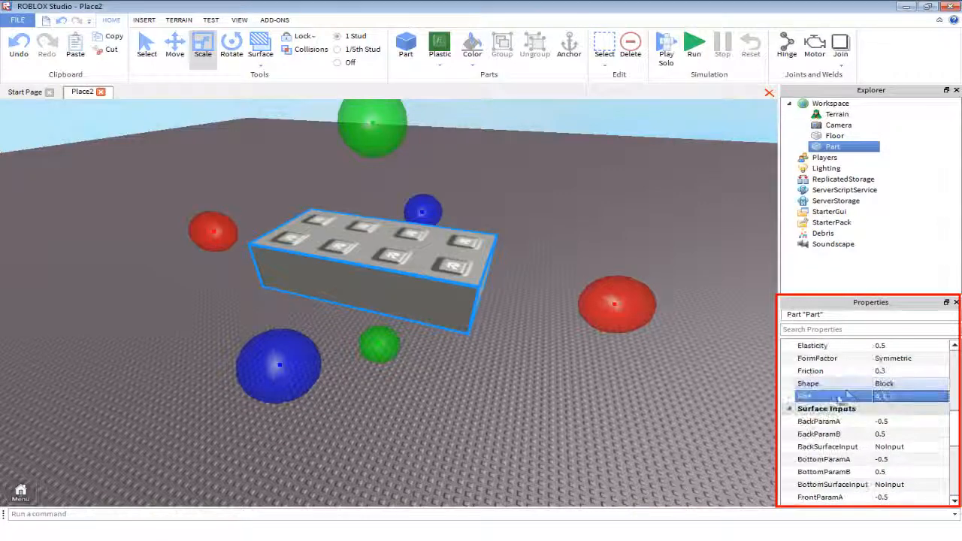
click(790, 408)
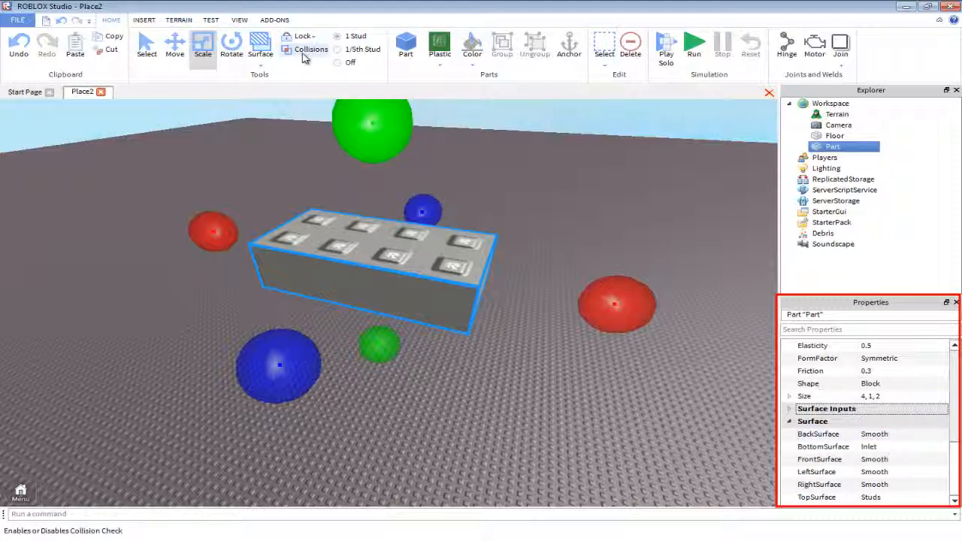
Activate the Smooth surface tool, point it at the part's top face, and leave the tool without applying it.
click(260, 64)
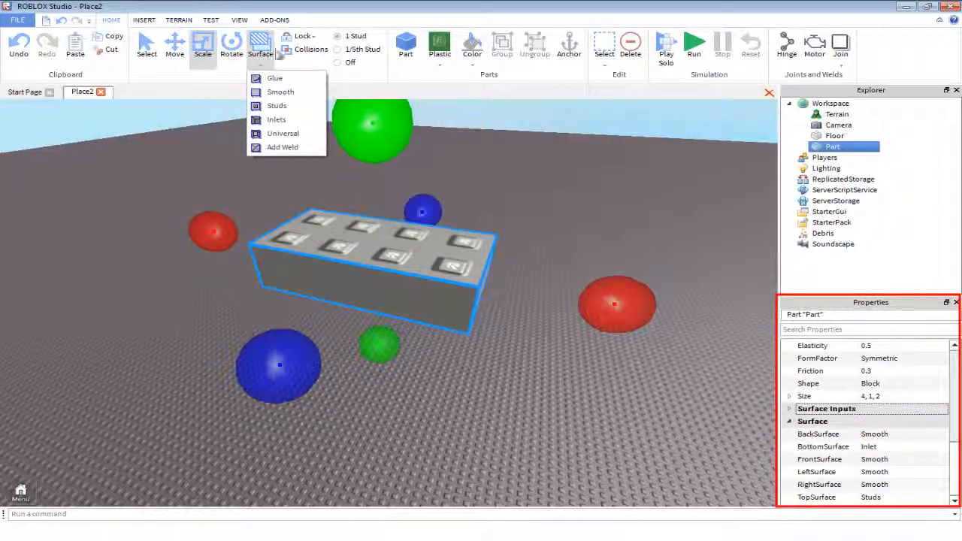
click(275, 91)
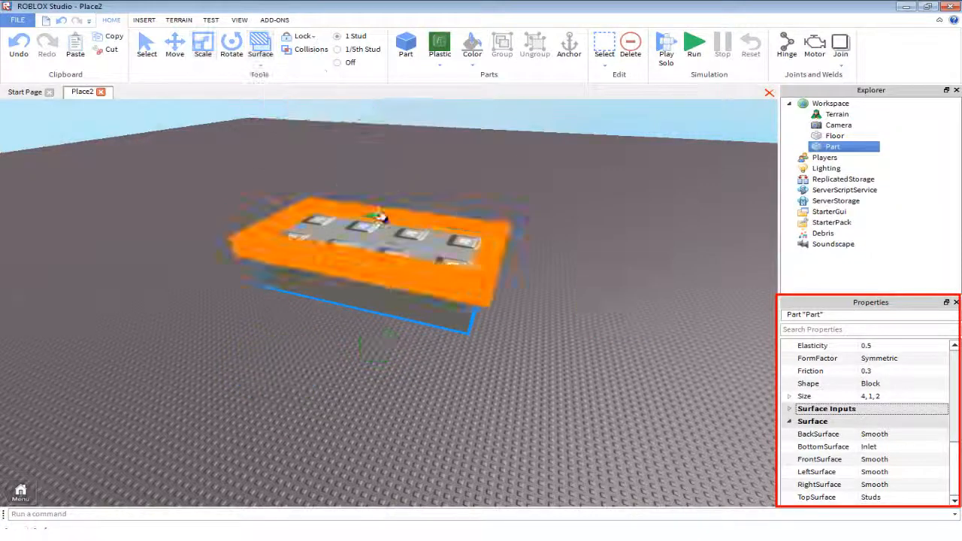
click(263, 64)
click(265, 58)
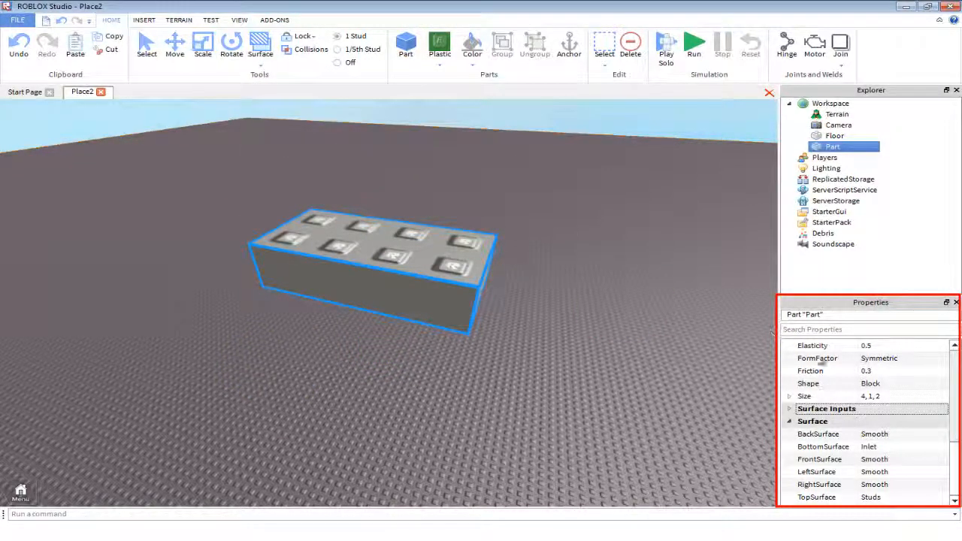
Review the surface types offered for BackSurface, keeping Smooth, and those offered for BottomSurface.
click(941, 438)
click(941, 438)
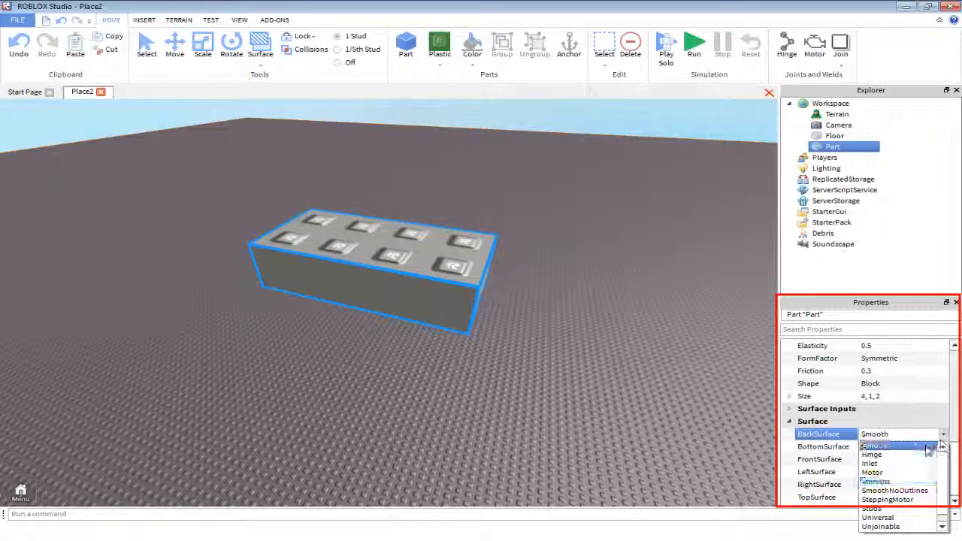
click(896, 482)
click(884, 448)
click(885, 449)
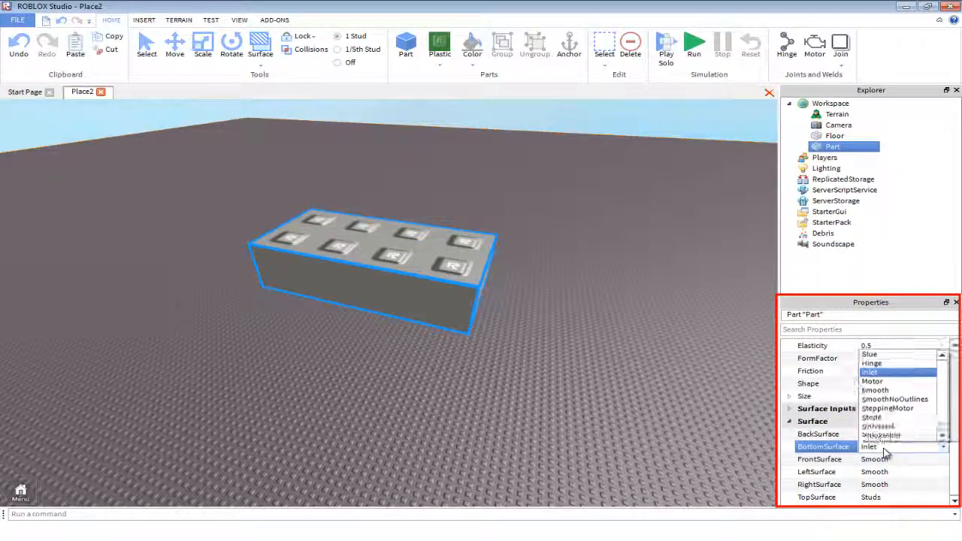
Try the Motor and Smooth types on the part's TopSurface property, and set it back to Studs.
double_click(893, 497)
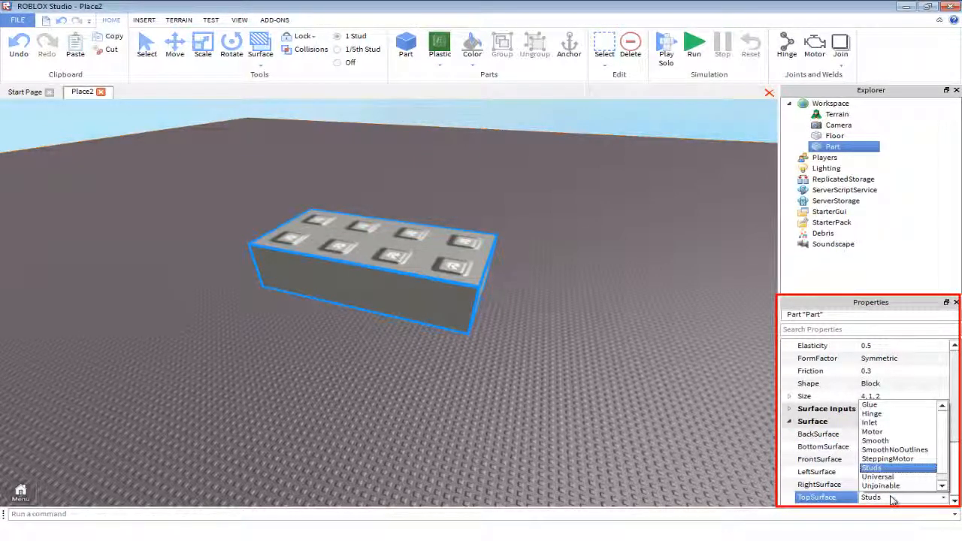
click(886, 433)
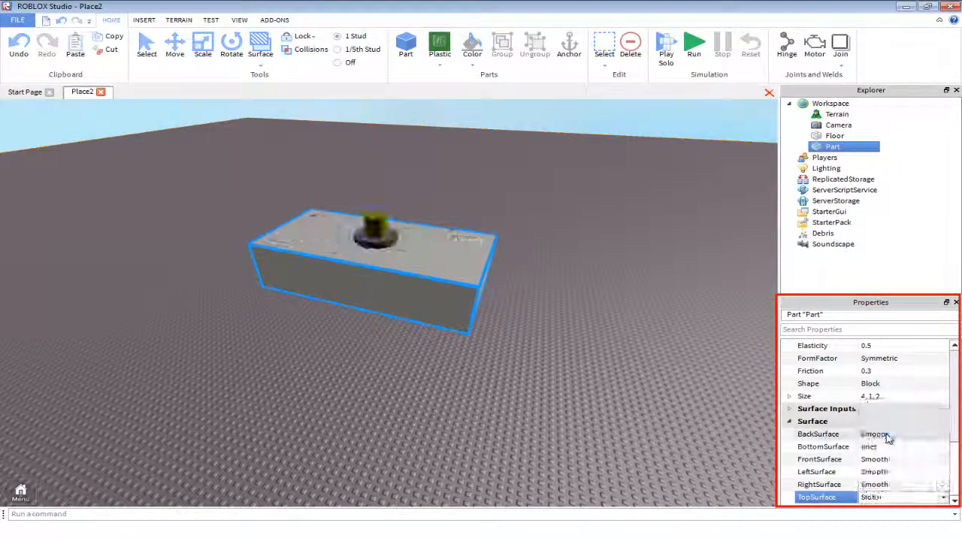
click(882, 497)
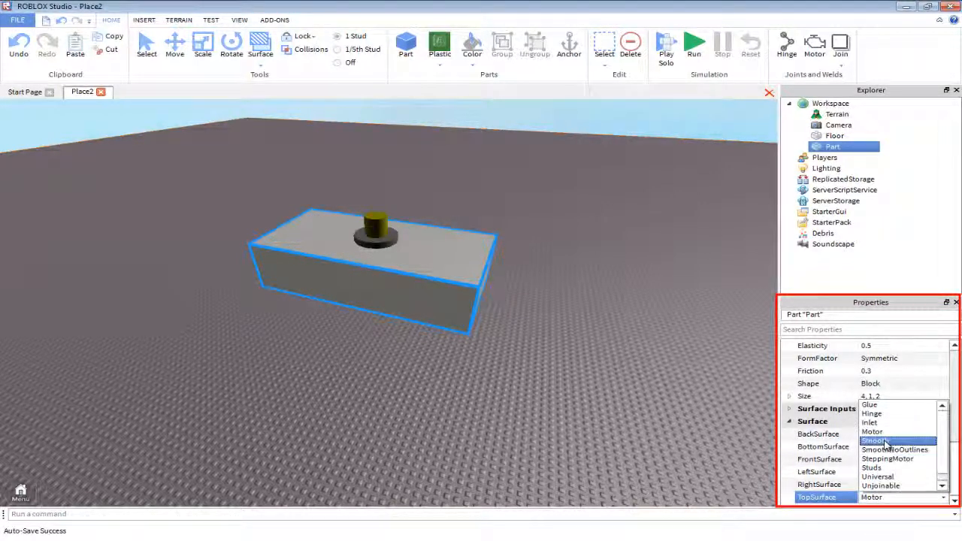
click(885, 442)
click(892, 497)
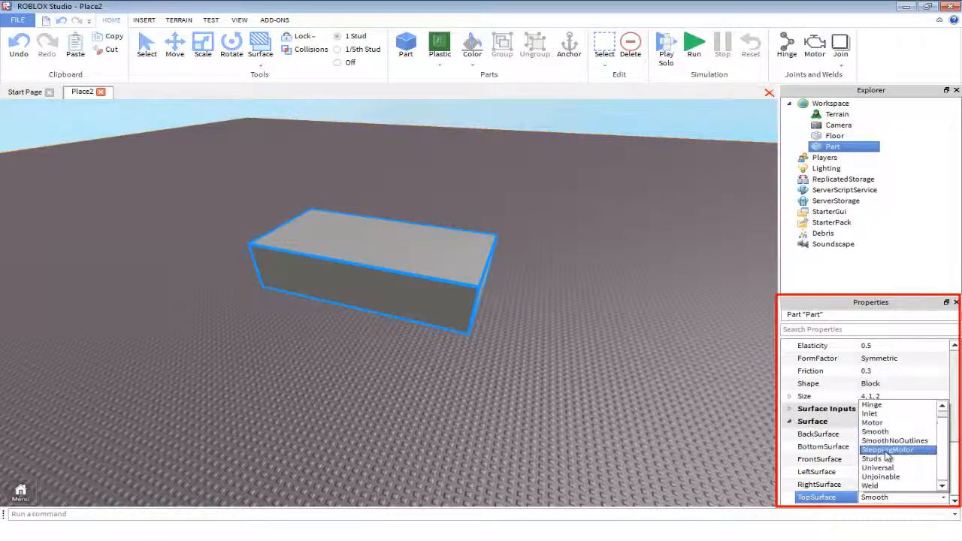
click(874, 466)
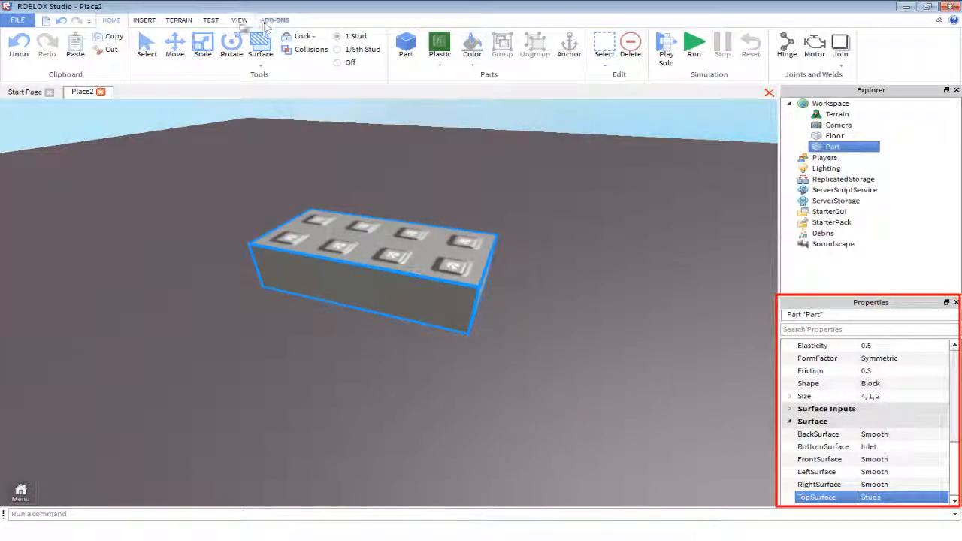
Open the Output window.
click(211, 20)
click(238, 21)
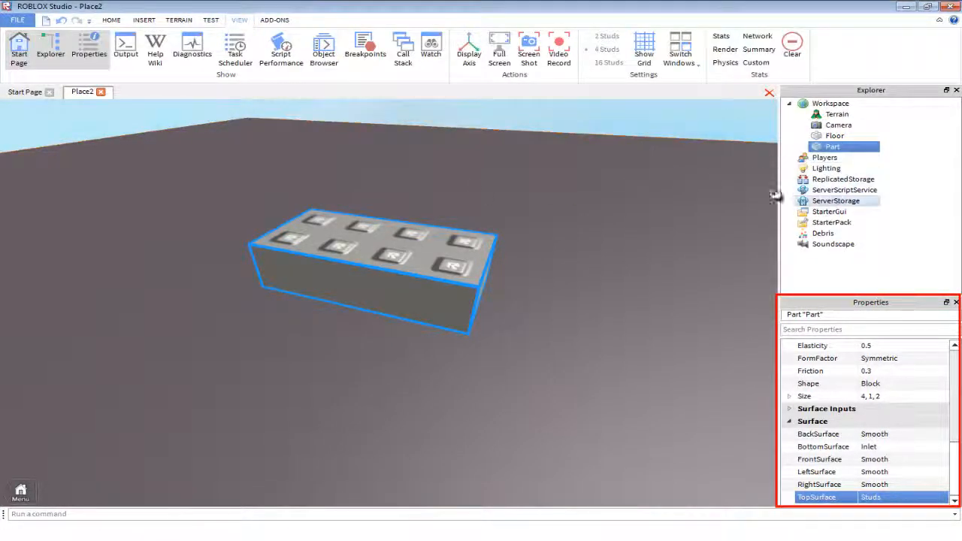
click(125, 49)
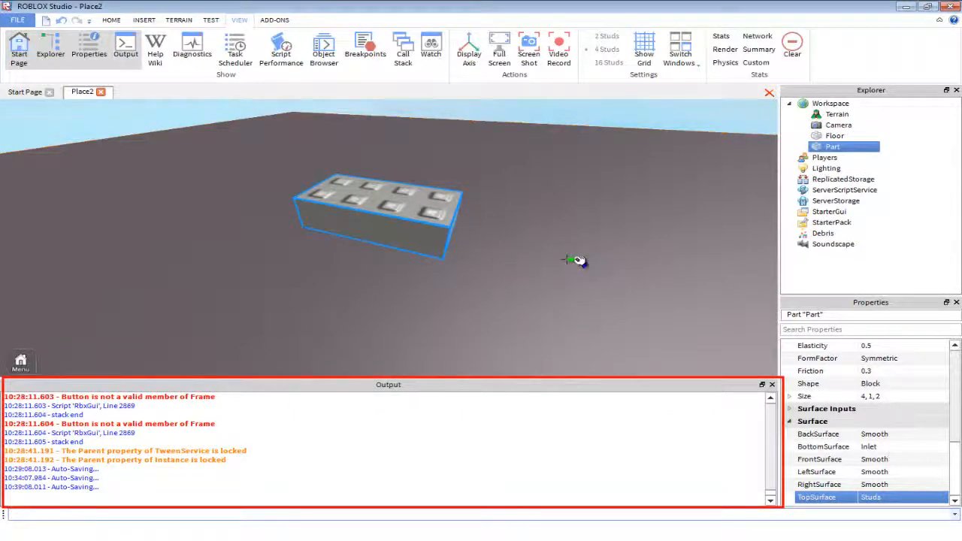
Anchor the part by running the command game.workspace.Part.Anchored = true.
text(game.work)
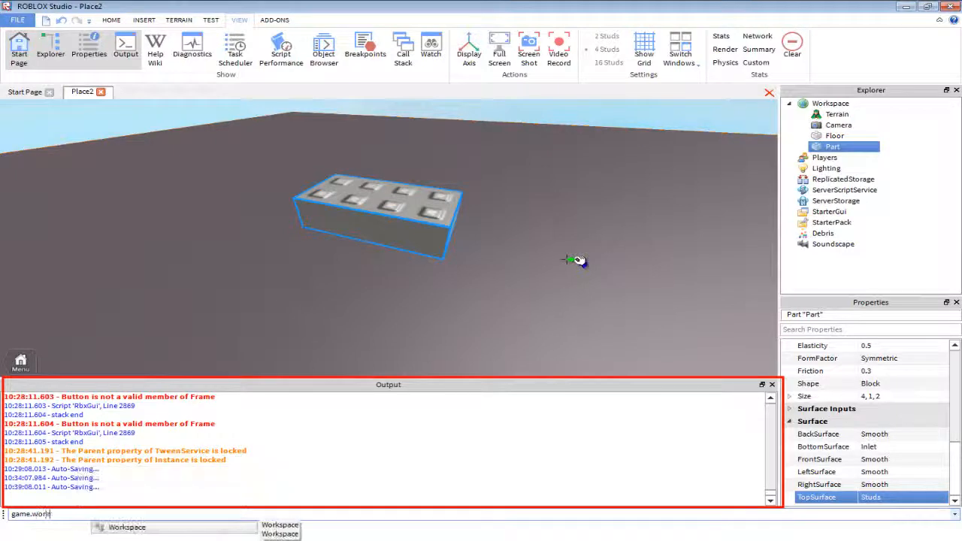
text(space.)
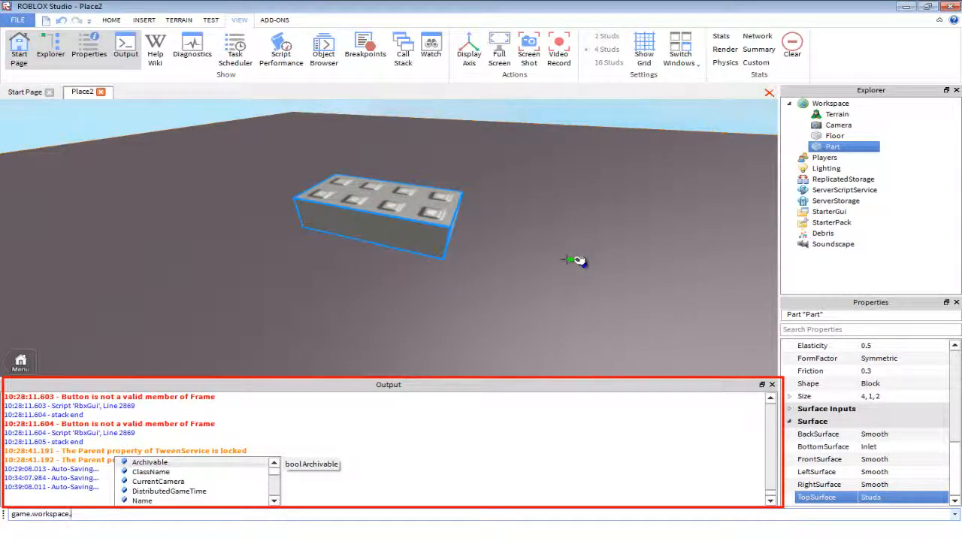
text(Part)
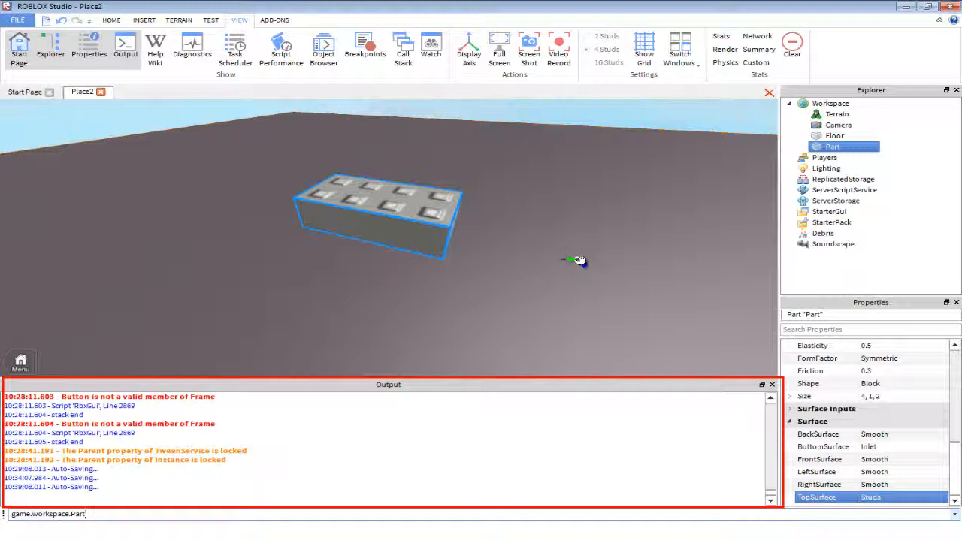
text(.)
scroll(872, 465, up, 4)
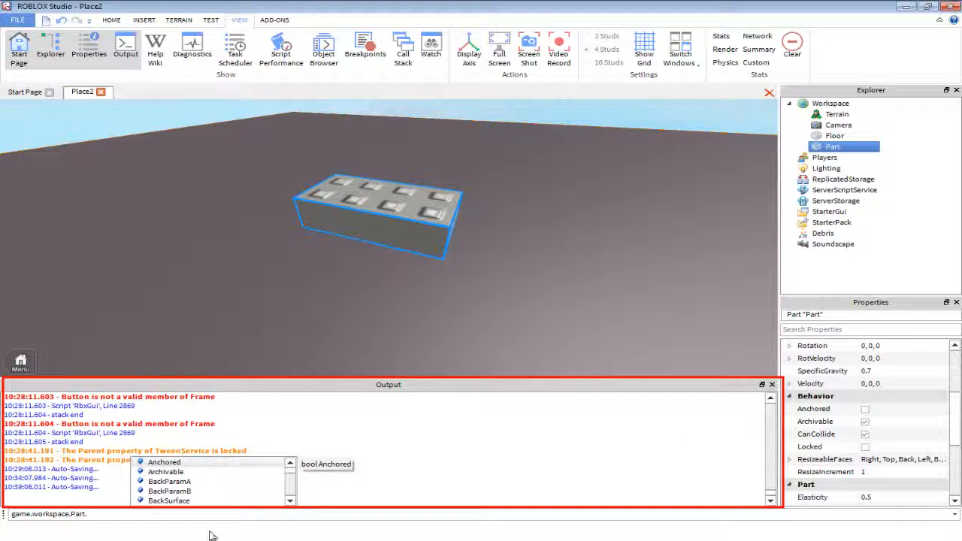
click(154, 514)
text(A)
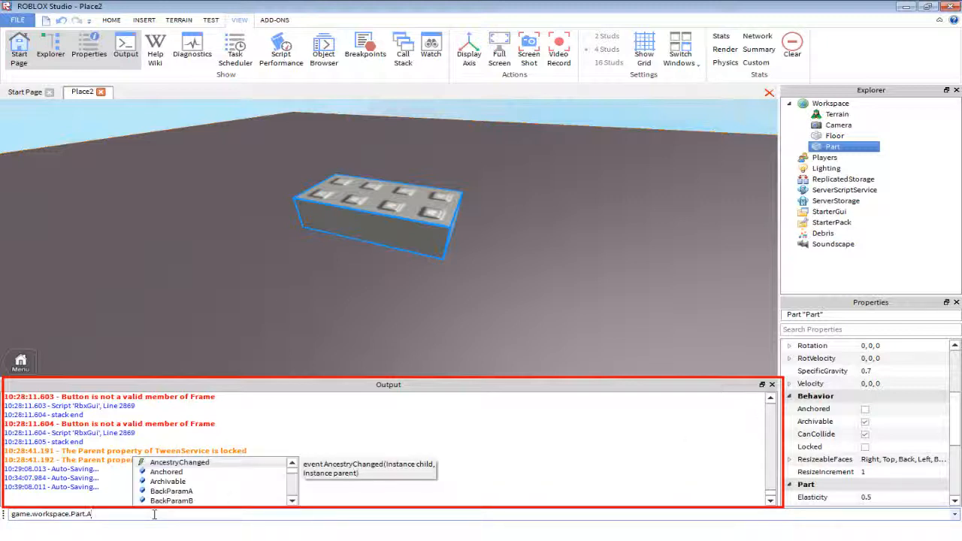
key(Down)
key(Return)
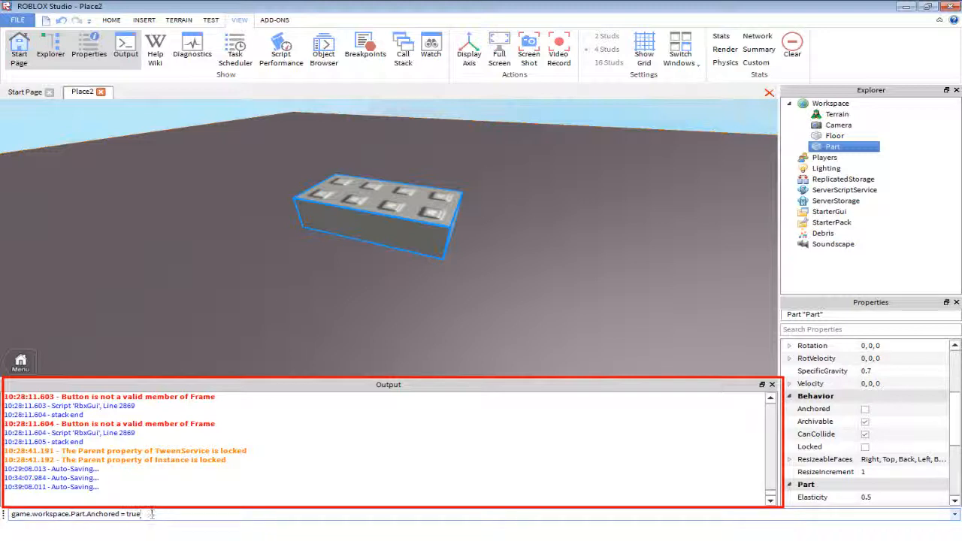
key(Return)
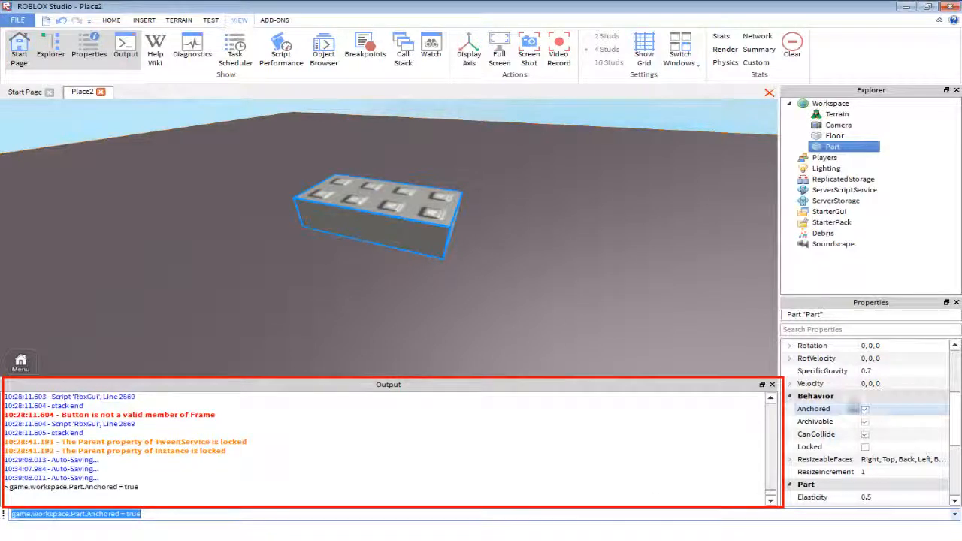
Make the part half transparent by running game.workspace.Part.Transparency = 0.5 twice in the command bar.
click(182, 514)
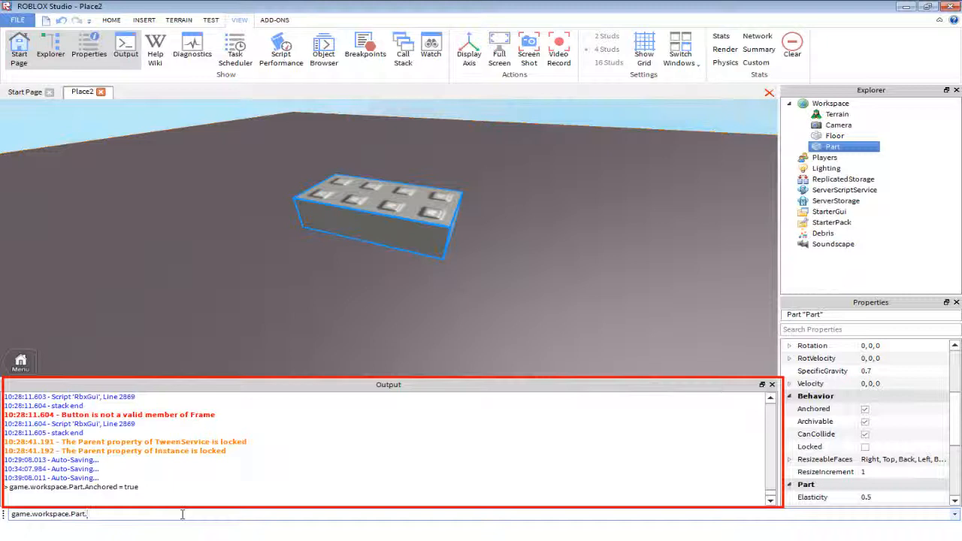
text(t.Transparency = 0.5)
key(Return)
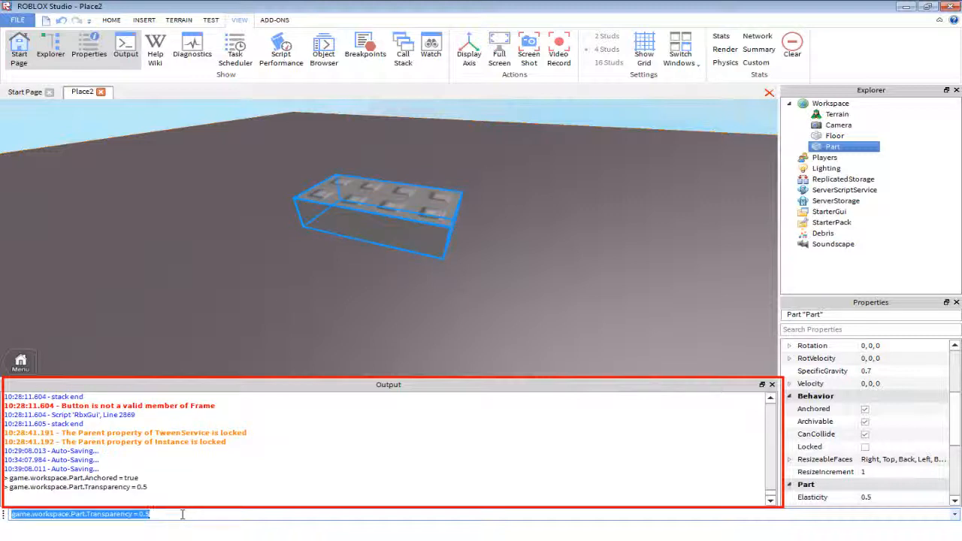
click(182, 514)
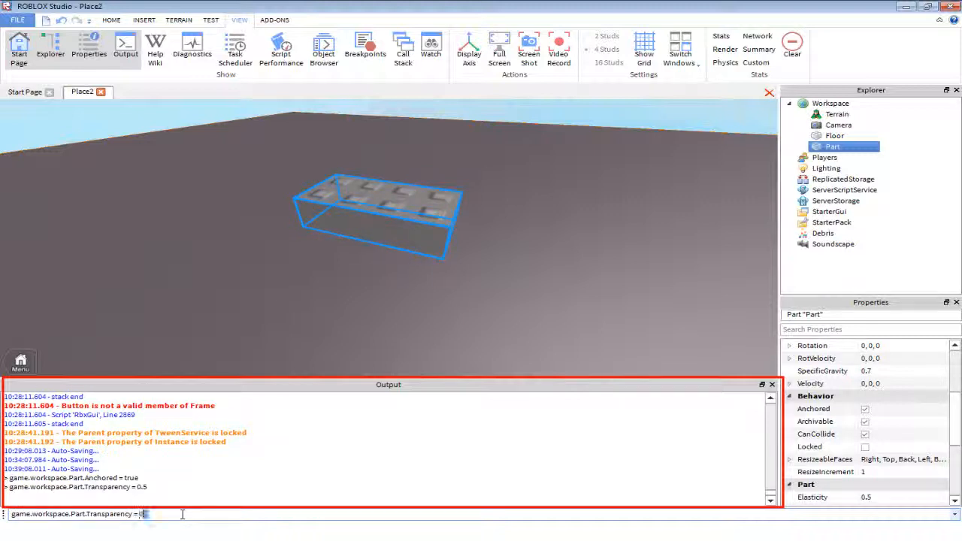
key(Return)
Make the part fully opaque by running game.workspace.Part.Transparency = 0.
click(182, 513)
key(BackSpace)
key(BackSpace)
key(Return)
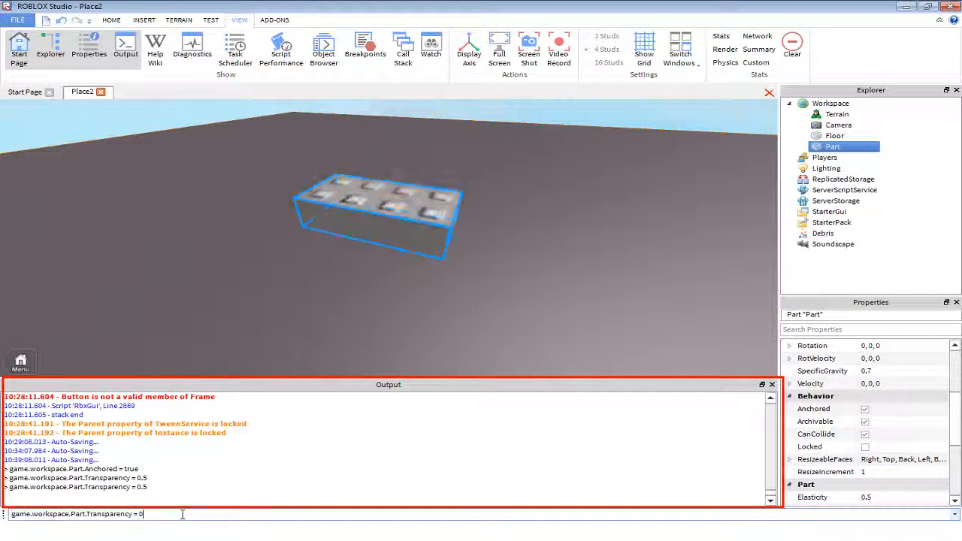
Move the part by running the command game.workspace.Part.Position = Vector3.new(0, 10, 0).
click(182, 514)
key(BackSpace)
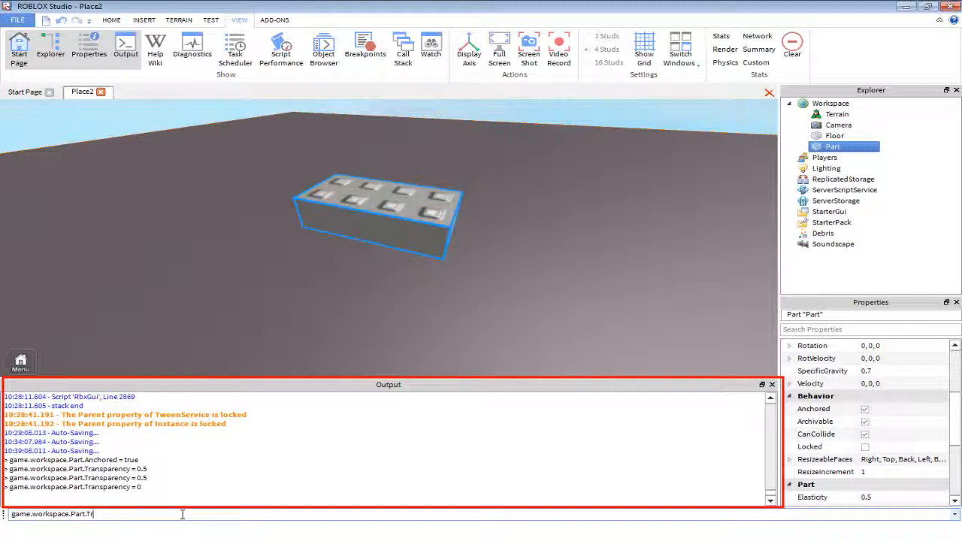
text(osition = Vector3.new())
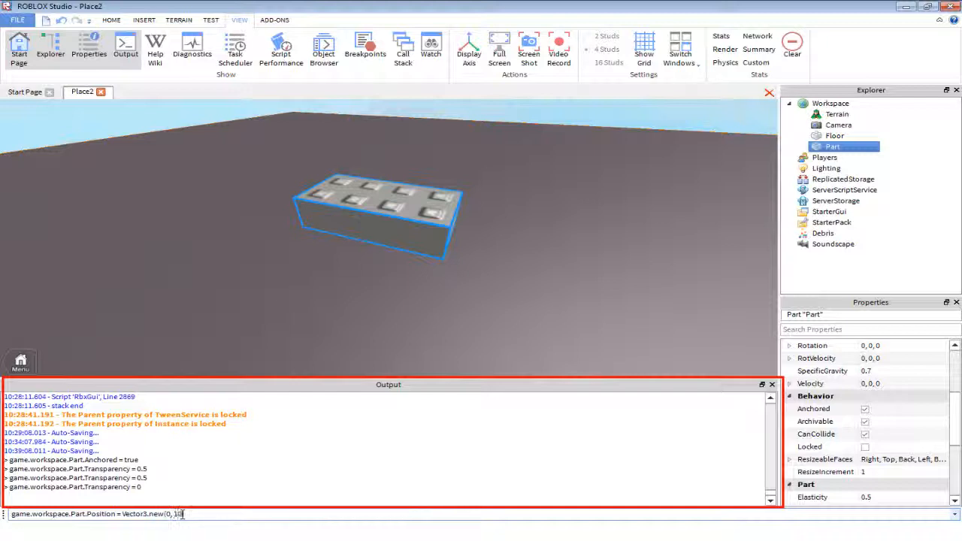
text(0, 10, 0)
key(Return)
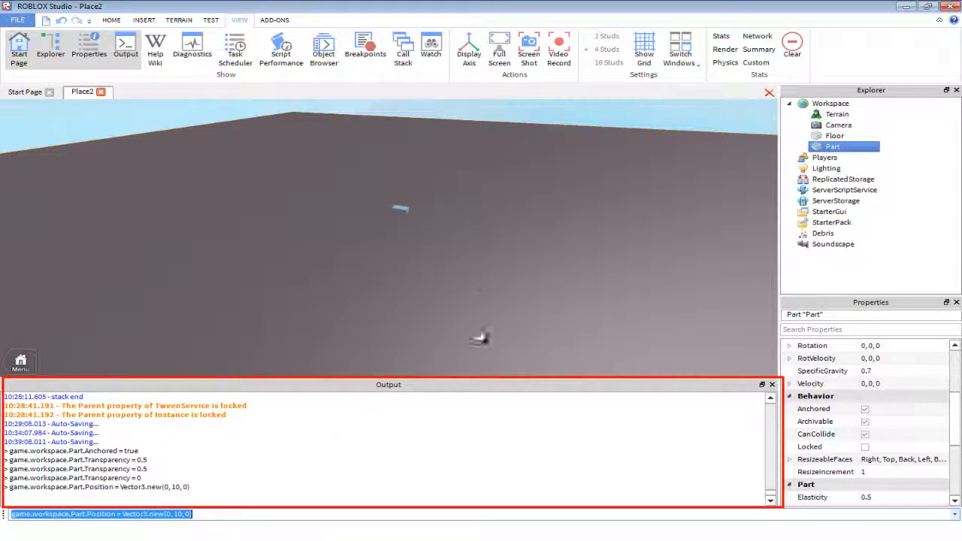
Bring the moved part into close view and check its Position in the Data properties.
right_drag(489, 288, 489, 288)
scroll(489, 288, up, 6)
scroll(489, 288, down, 2)
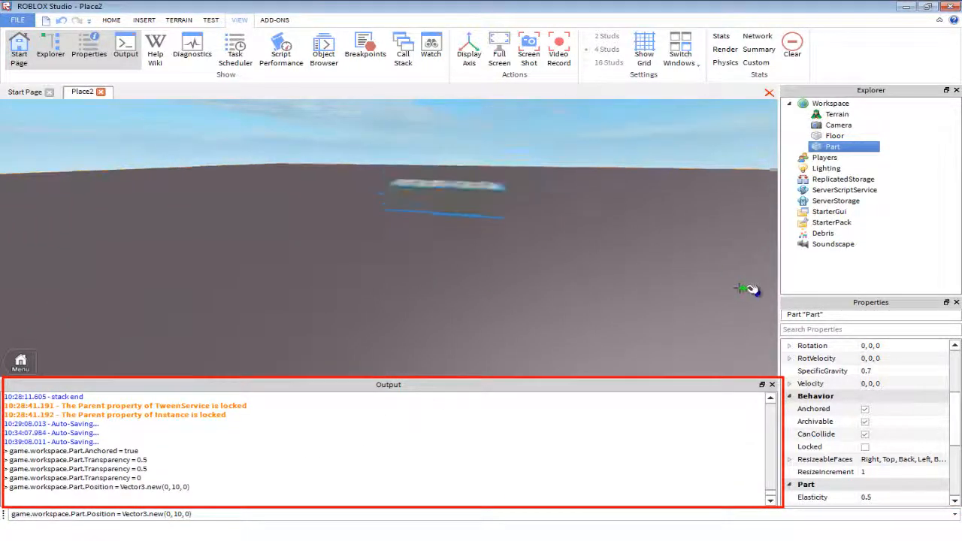
scroll(752, 290, down, 2)
right_drag(629, 238, 773, 292)
scroll(912, 388, up, 2)
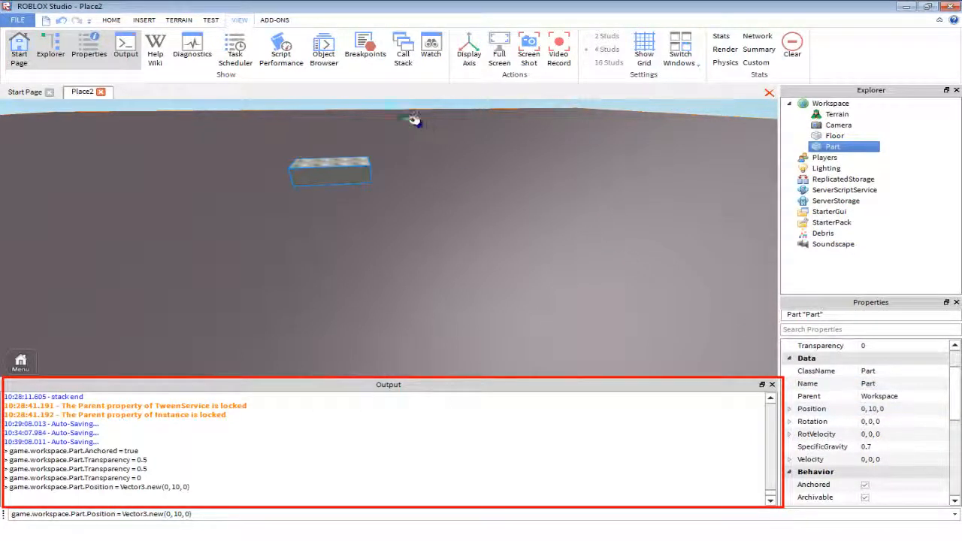
right_drag(485, 174, 481, 175)
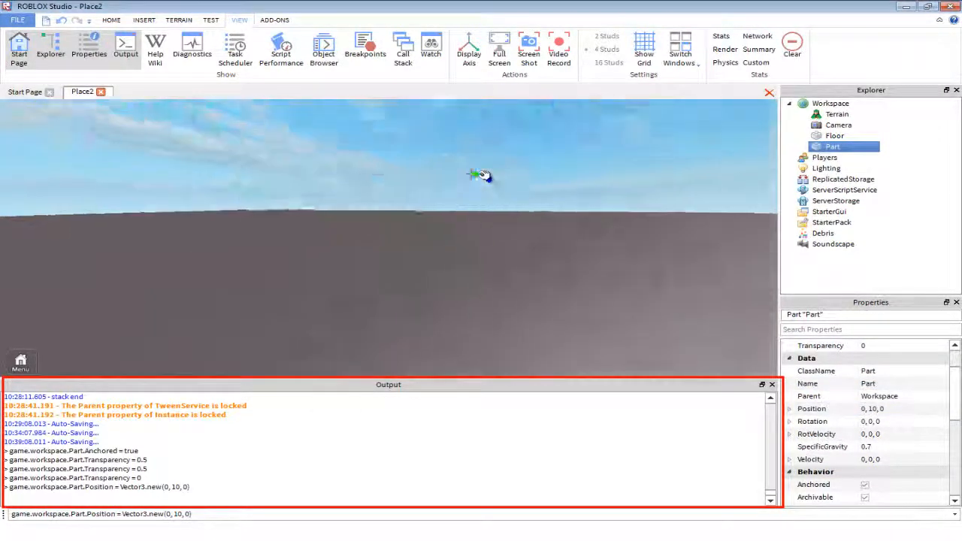
key(f)
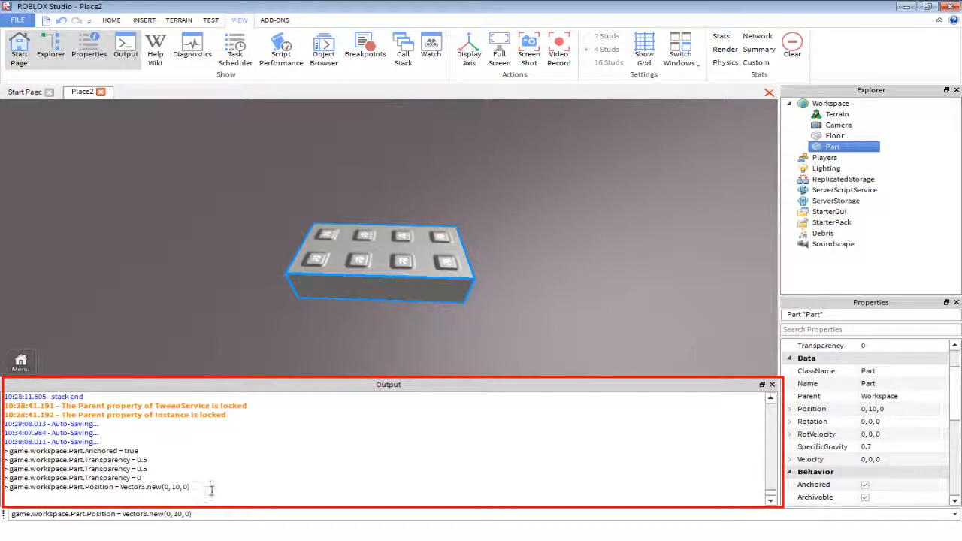
Clear the command bar and open the Help Wiki window.
triple_click(202, 514)
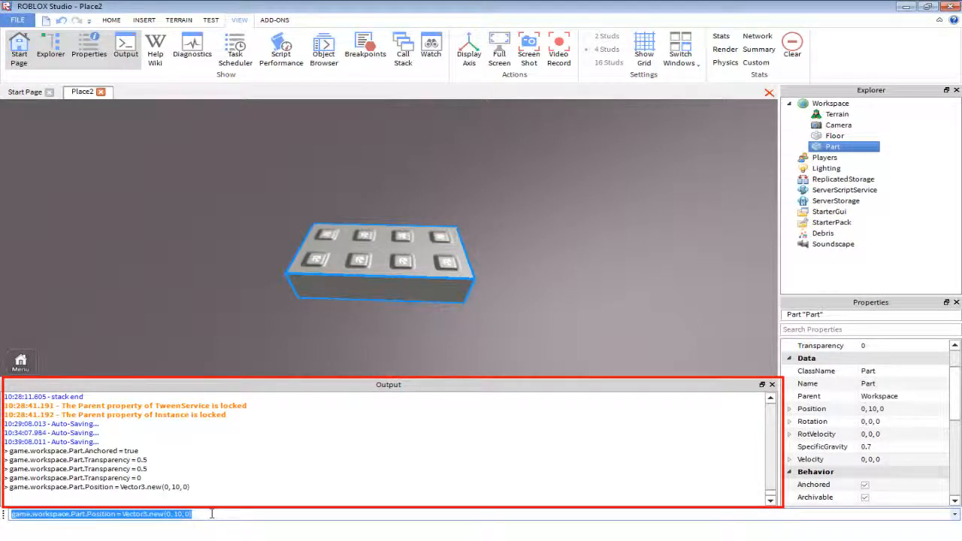
key(BackSpace)
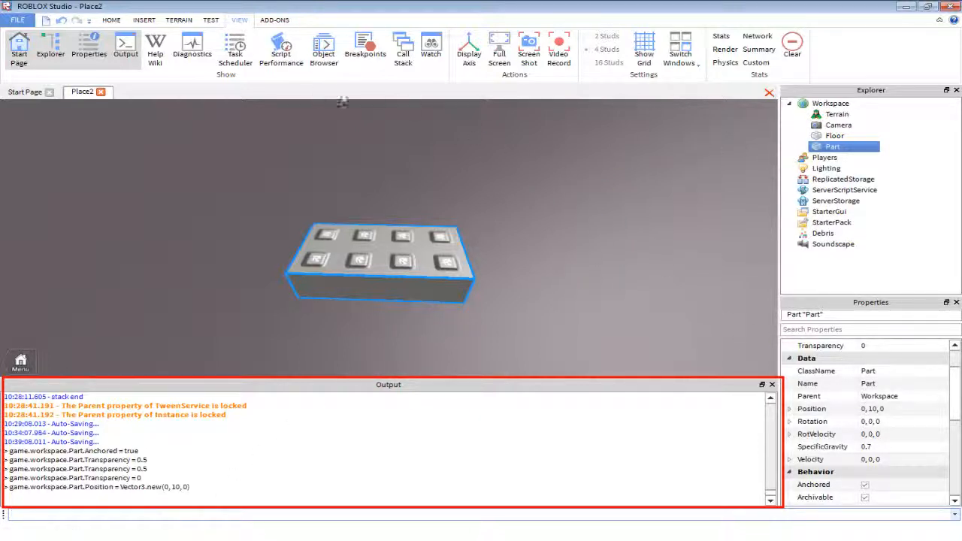
click(211, 21)
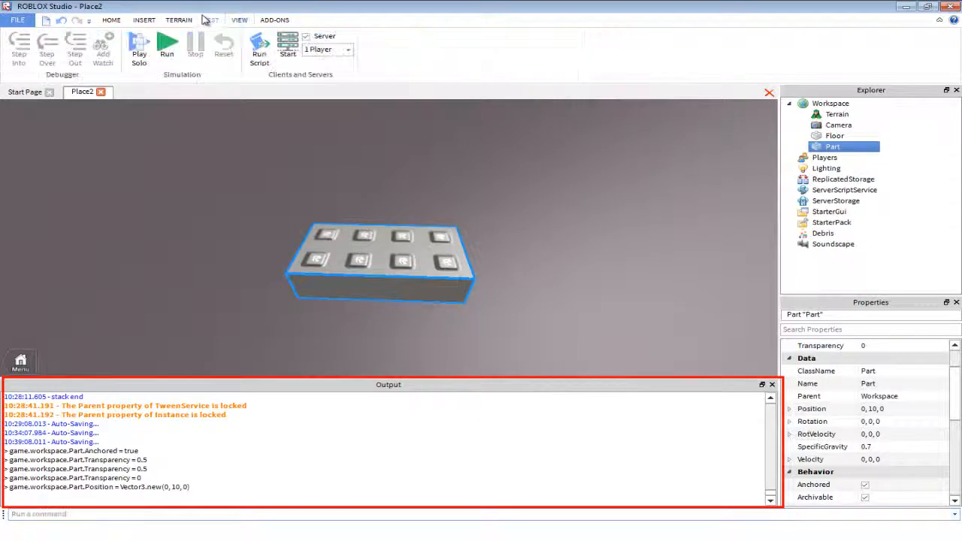
click(239, 20)
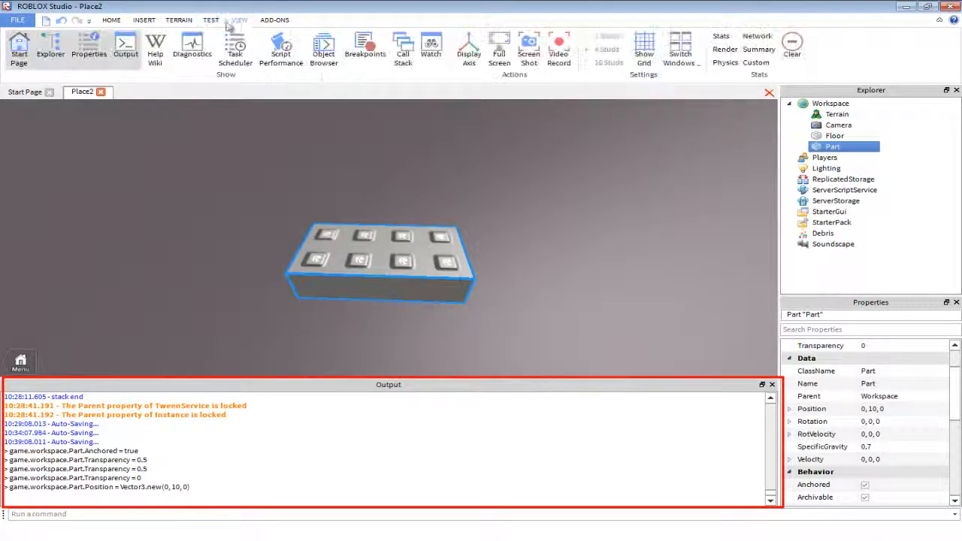
click(113, 20)
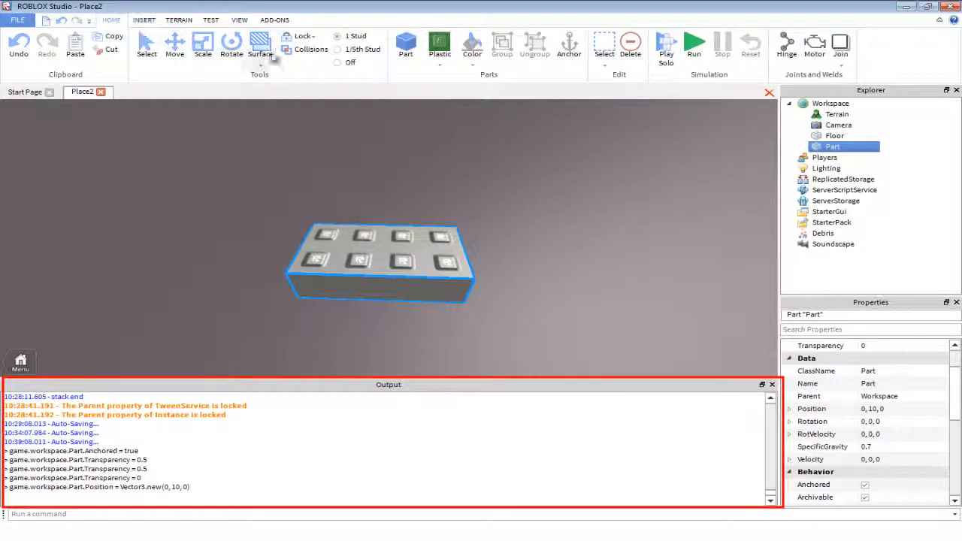
click(147, 47)
click(239, 21)
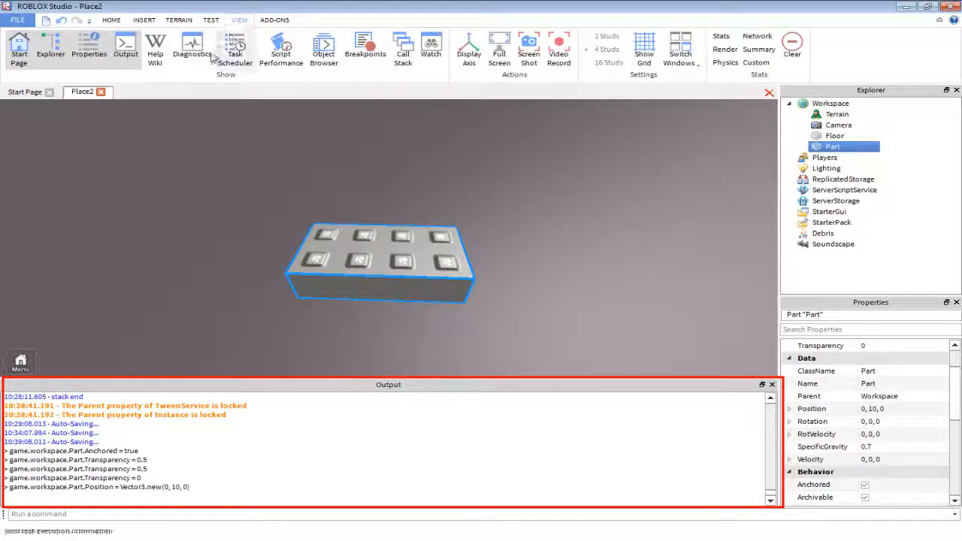
click(162, 59)
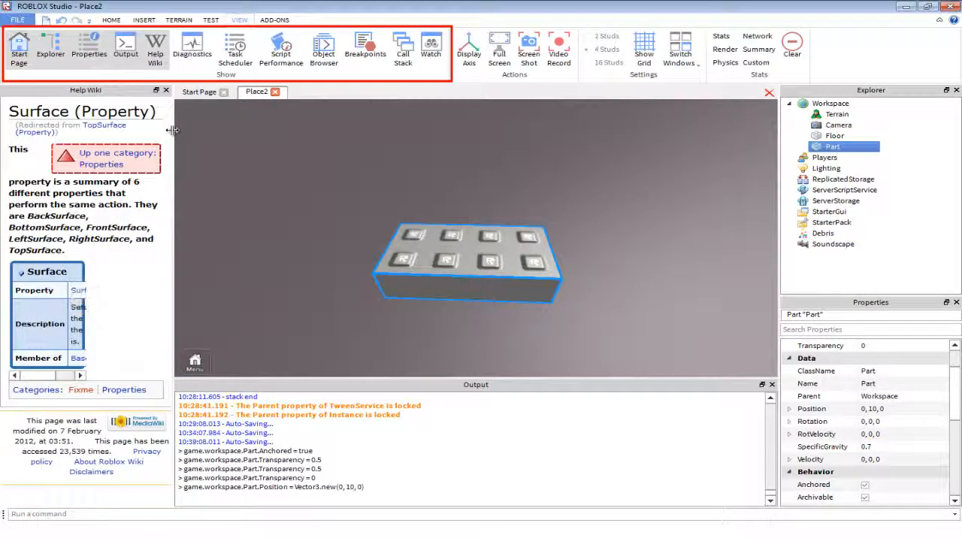
Dock the Help Wiki window above the 3D view, and return it to its place beside the view.
drag(126, 98, 279, 108)
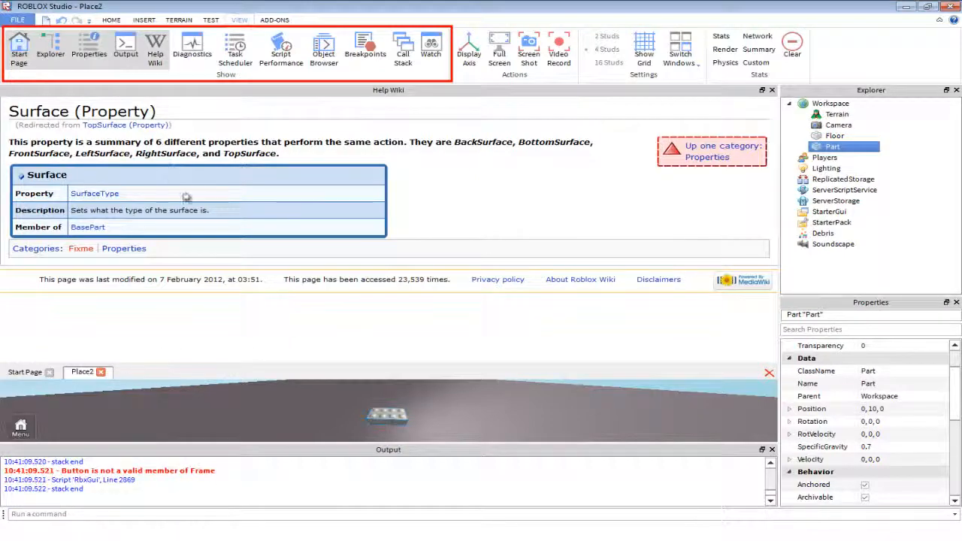
drag(353, 91, 265, 139)
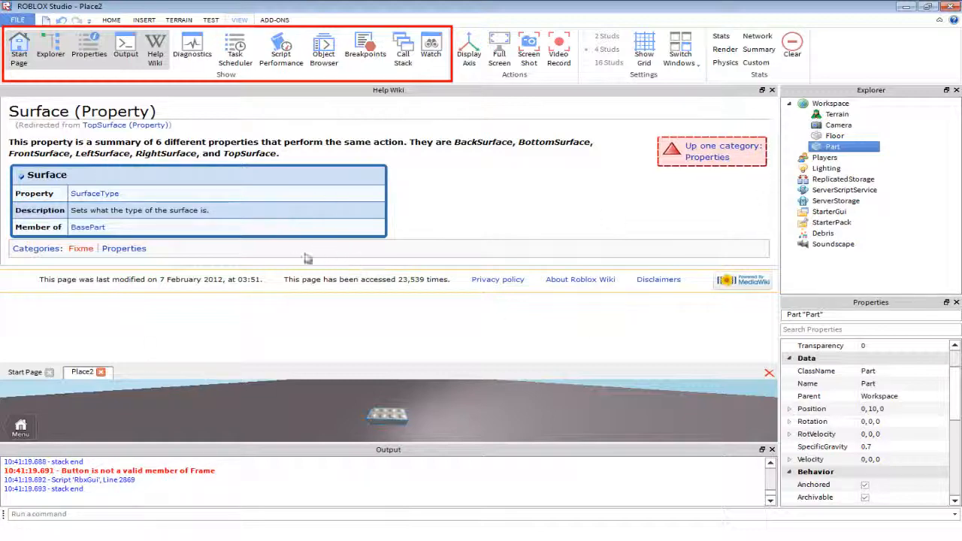
drag(230, 91, 10, 198)
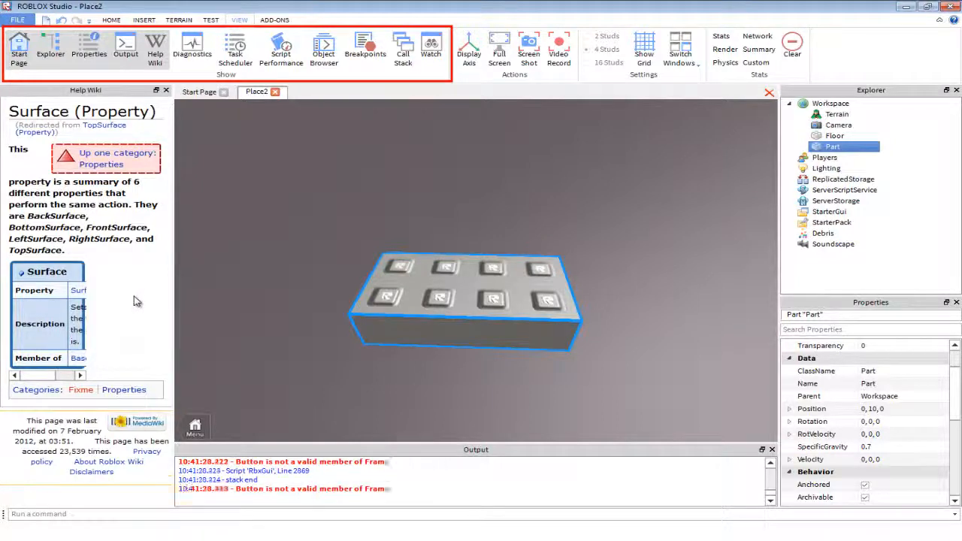
Close the Help Wiki window, and view the Diagnostics window before closing it as well.
click(166, 90)
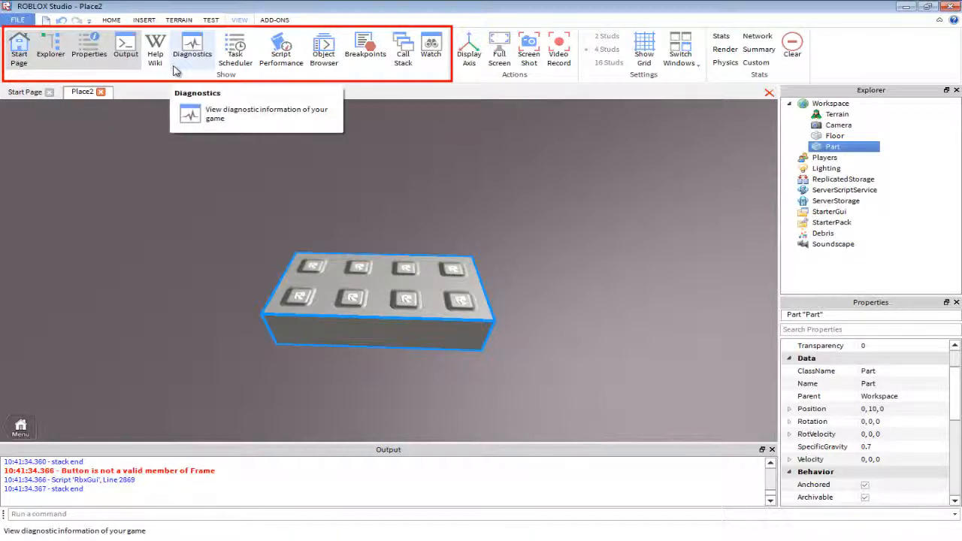
click(180, 69)
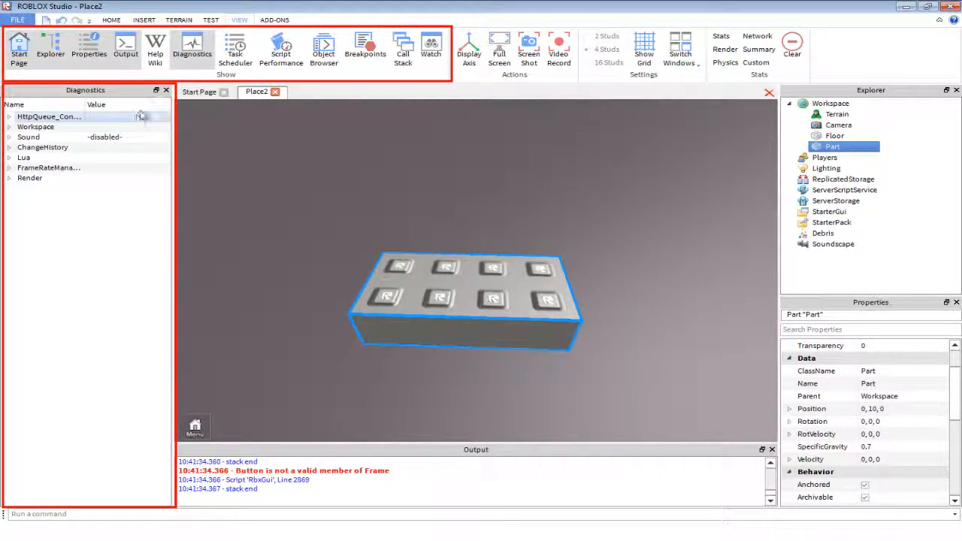
click(166, 91)
View the Task Scheduler and Script Performance windows one after the other, closing each.
click(236, 49)
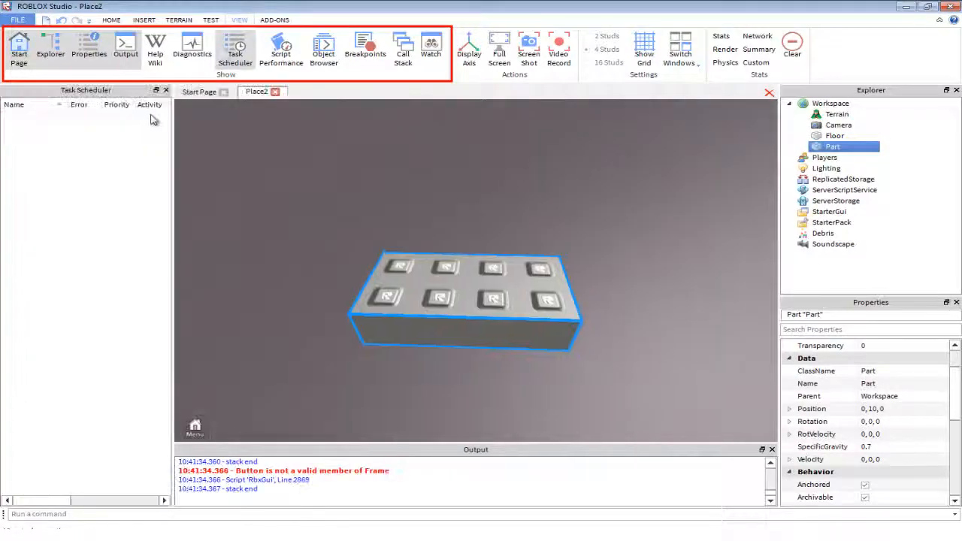
click(166, 91)
click(281, 50)
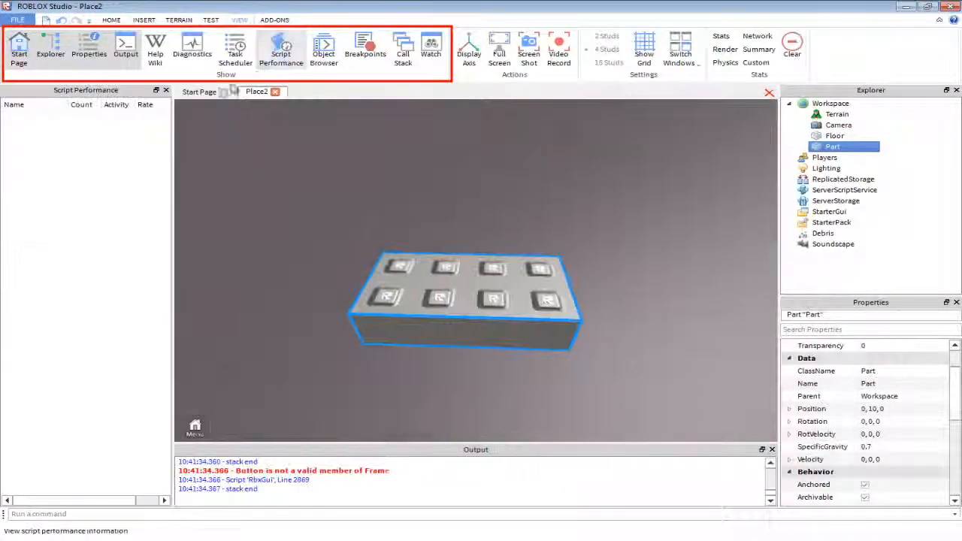
click(167, 90)
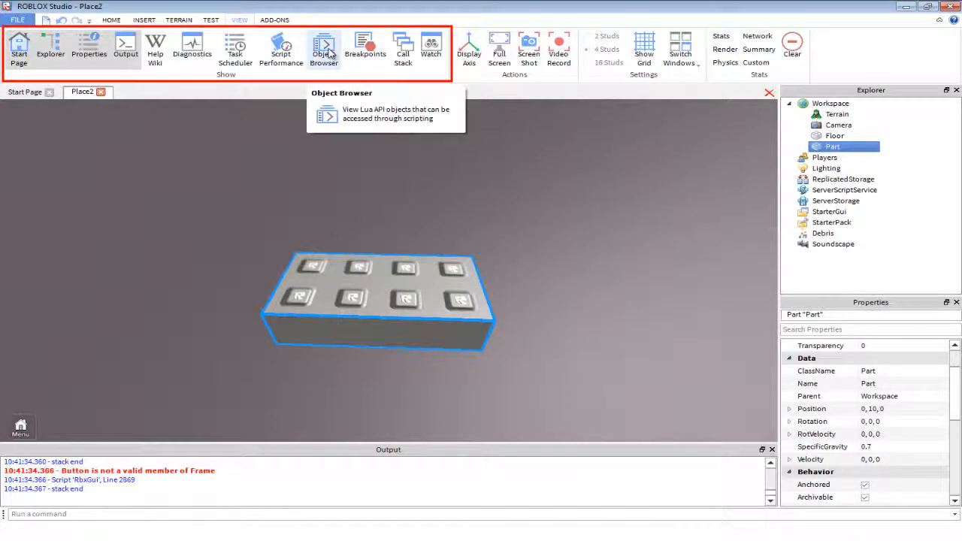
Open the Object Browser, look through its class list and the members of Accoutrement, and close it.
click(330, 51)
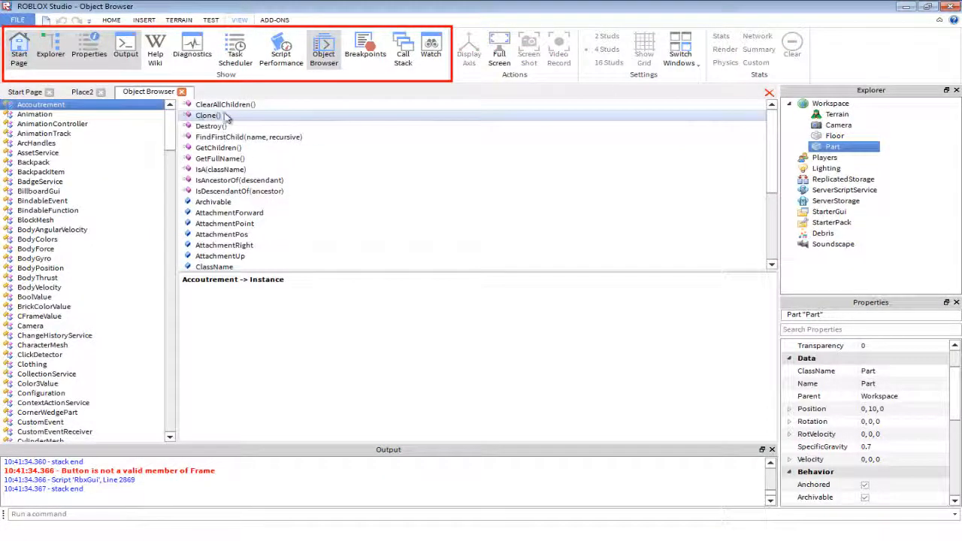
scroll(260, 256, down, 2)
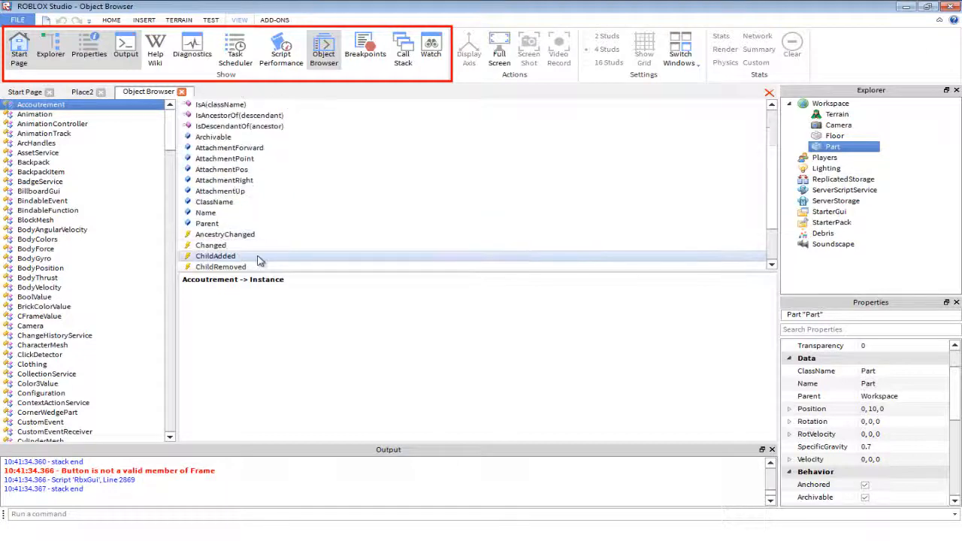
scroll(262, 244, up, 2)
scroll(147, 278, down, 12)
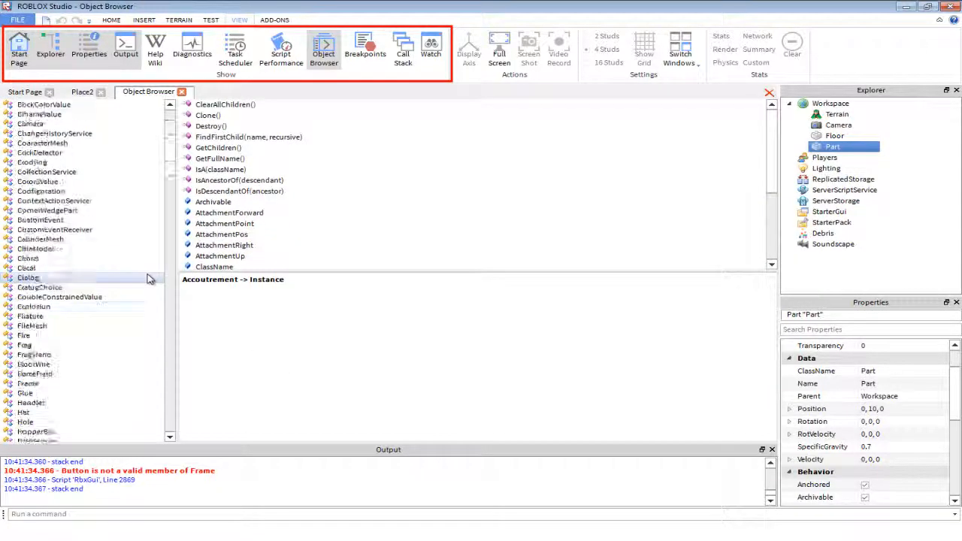
scroll(148, 279, up, 10)
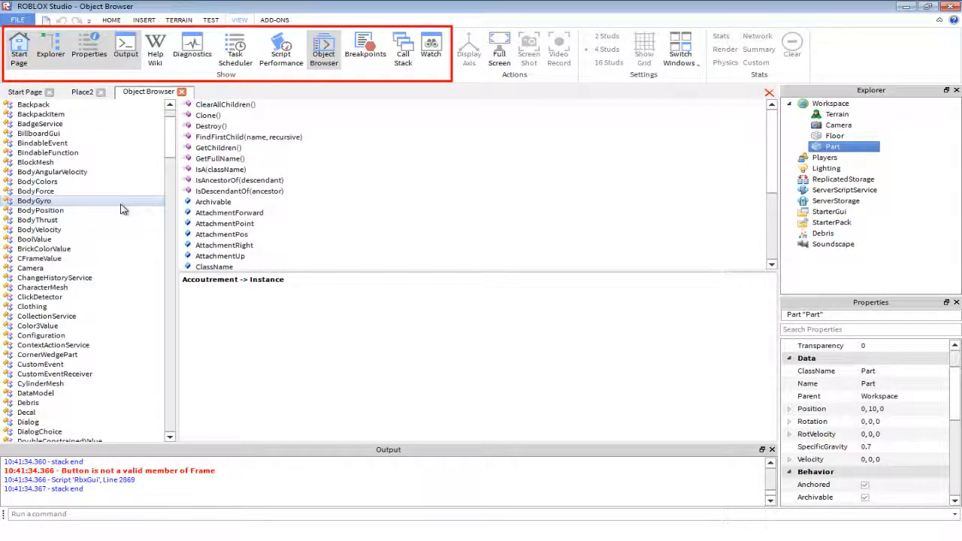
scroll(122, 209, up, 2)
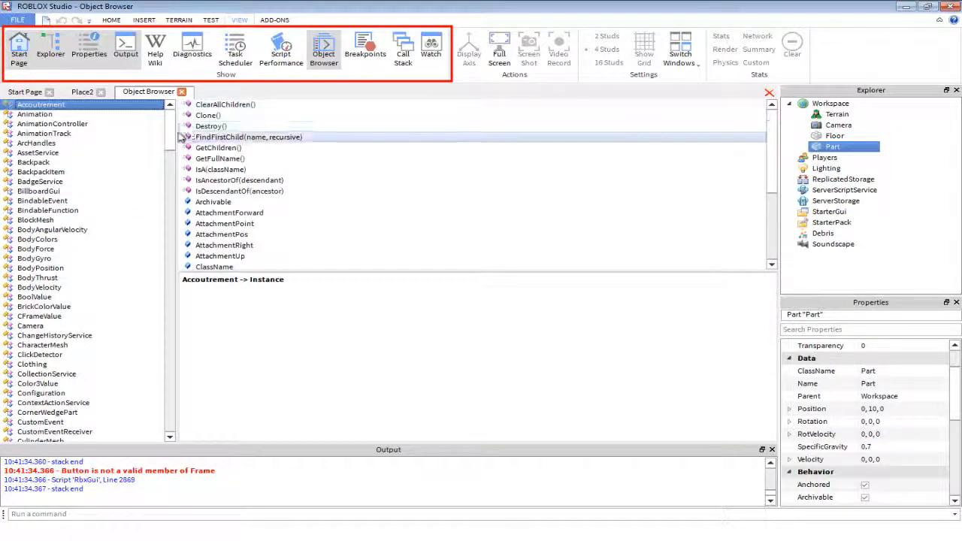
drag(172, 134, 173, 397)
scroll(76, 248, up, 8)
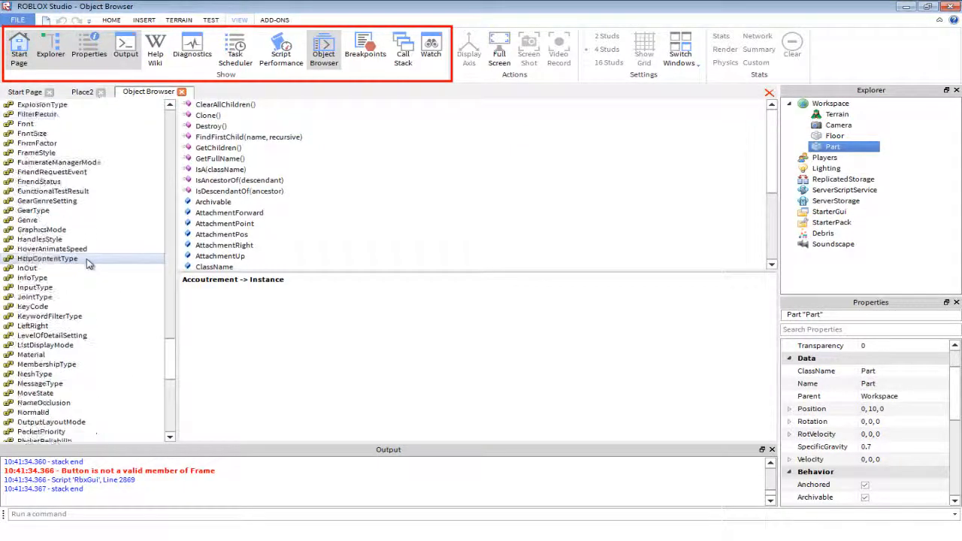
click(83, 92)
click(181, 92)
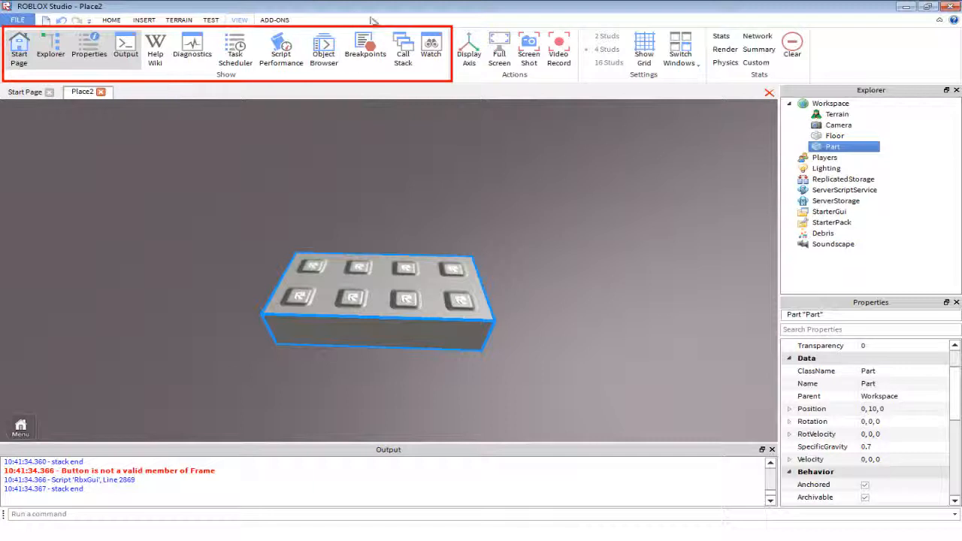
Close the Output window, and view the Breakpoints, Call Stack and Watch windows, closing them as well.
click(366, 51)
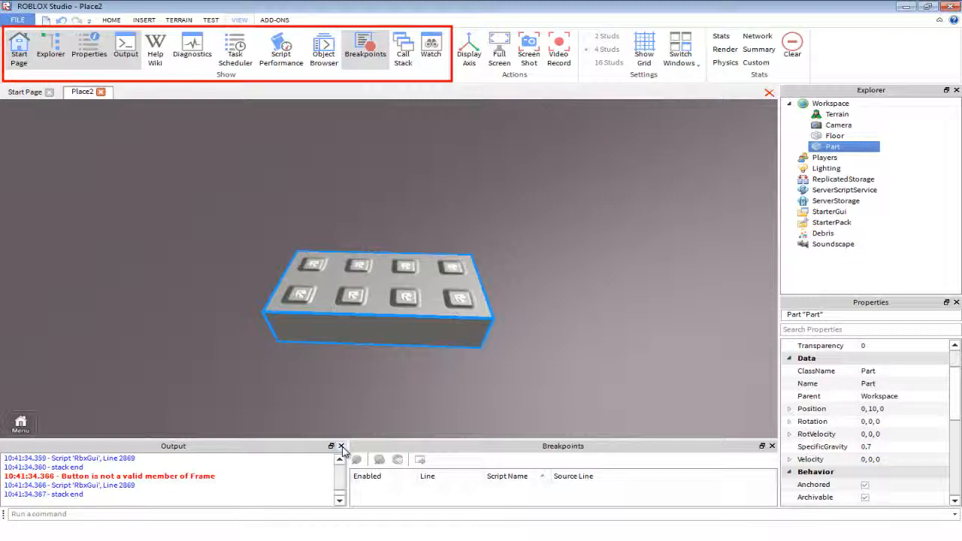
click(341, 446)
click(403, 56)
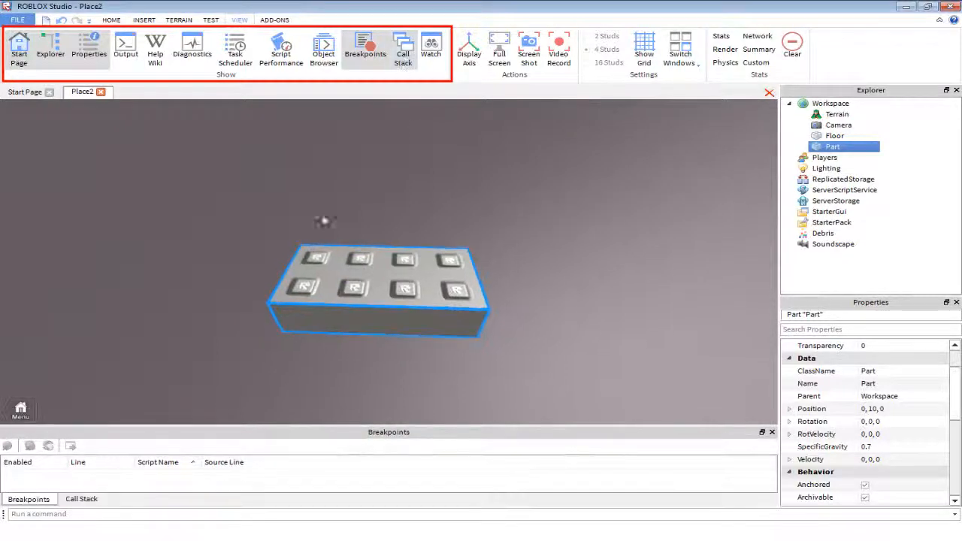
click(770, 432)
click(770, 367)
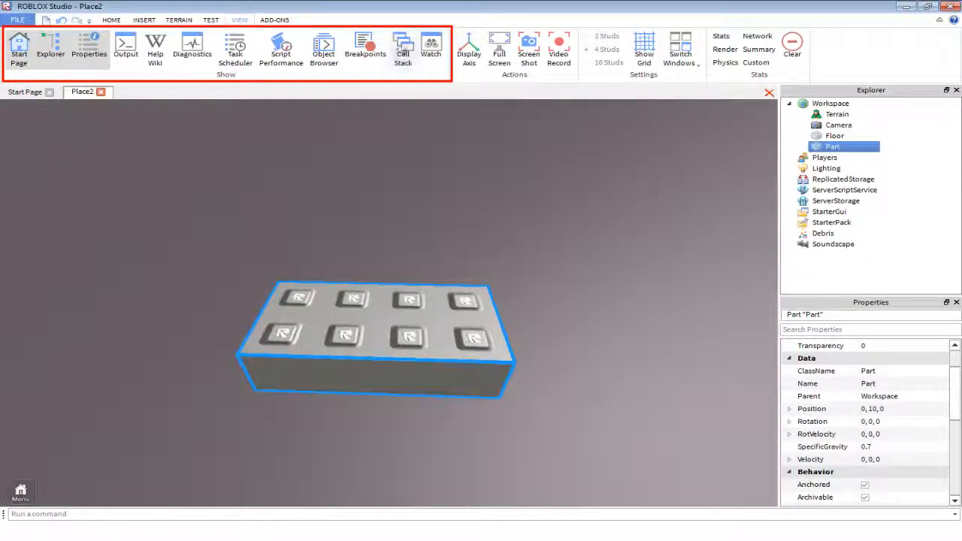
click(430, 50)
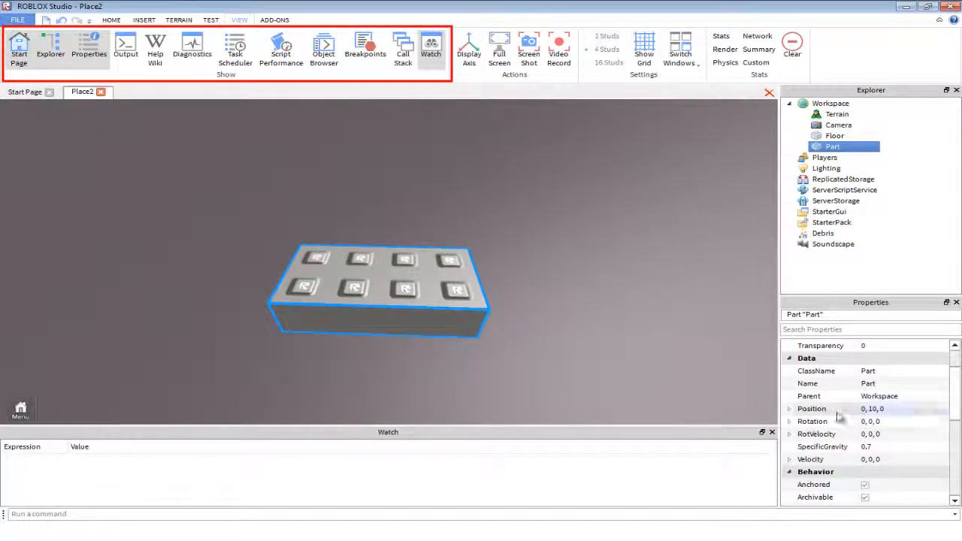
click(772, 432)
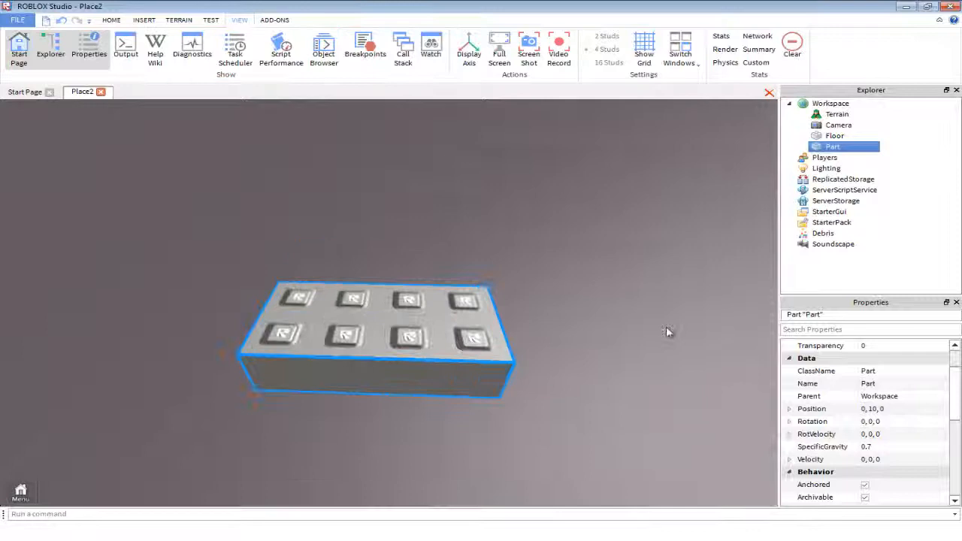
Display the world-space coordinate axis in the 3D view, look at it from another angle, and hide it.
click(469, 53)
mouse_move(187, 442)
right_down()
mouse_move(198, 444)
mouse_move(188, 442)
right_up()
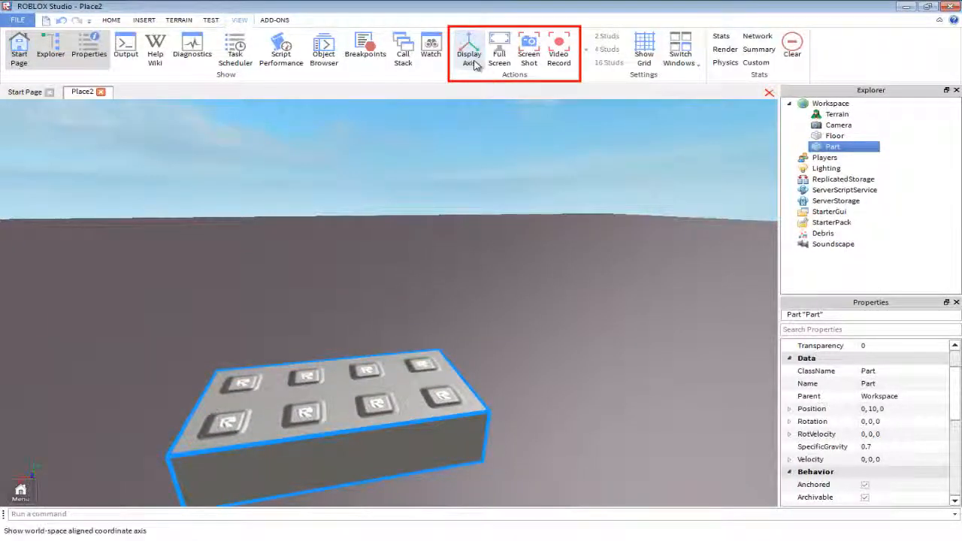
click(473, 66)
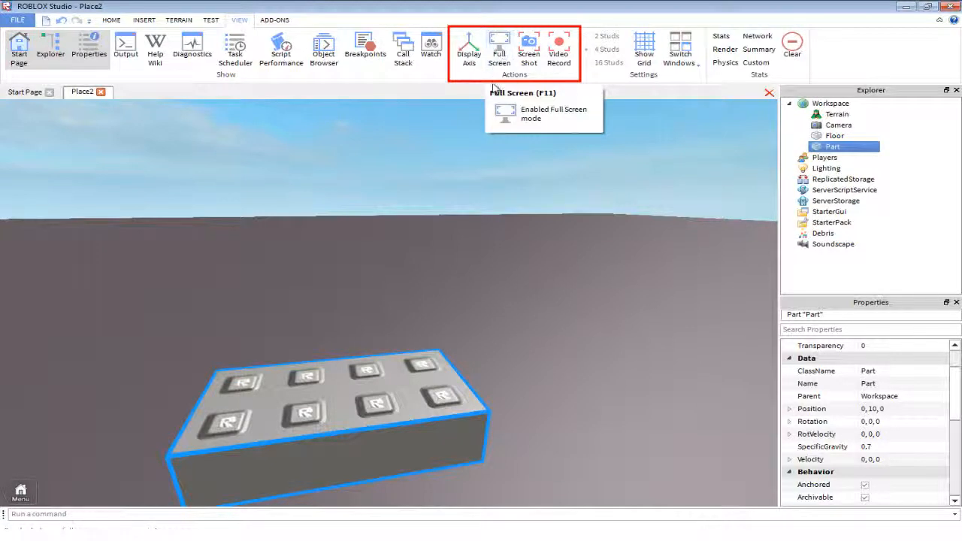
Take a screenshot of the view looking down on the part, and dismiss the screenshot dialog.
right_drag(543, 114, 546, 122)
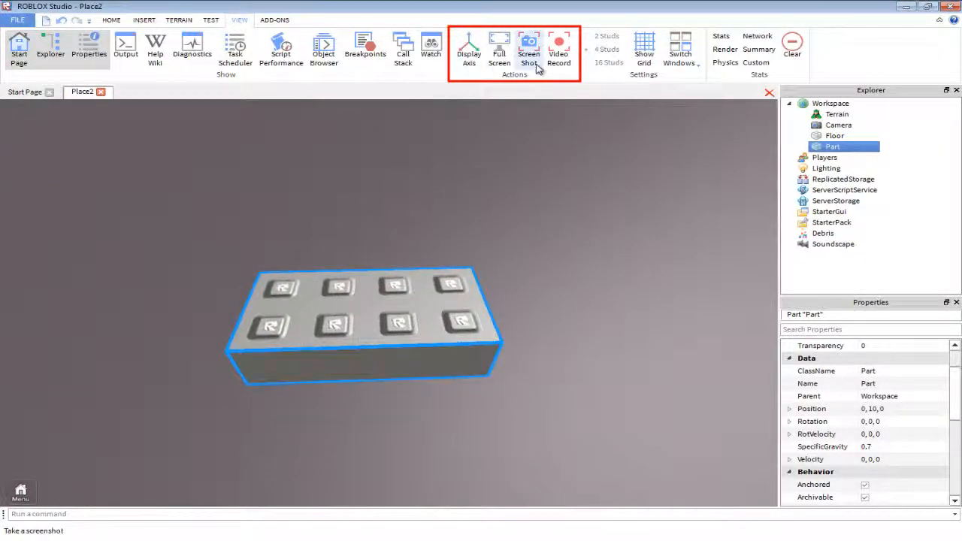
click(536, 67)
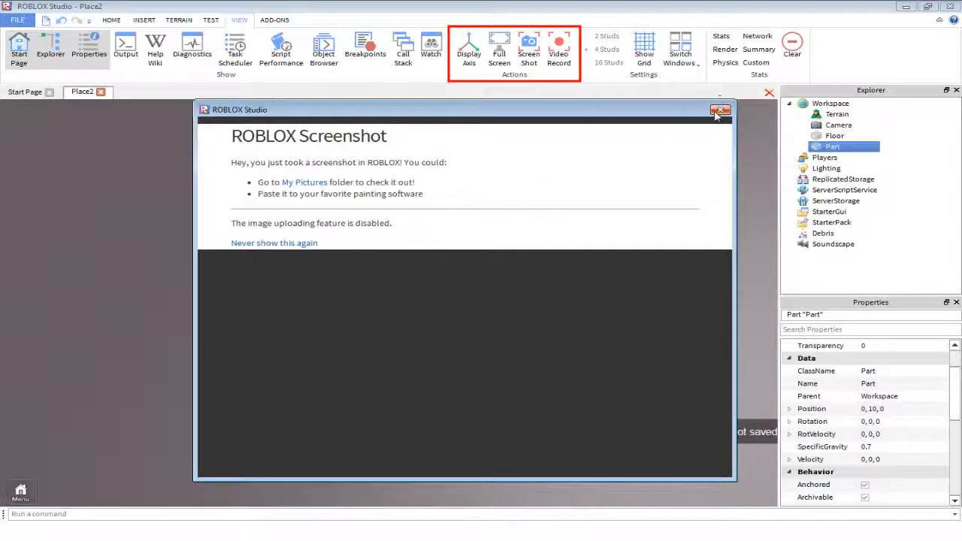
click(719, 110)
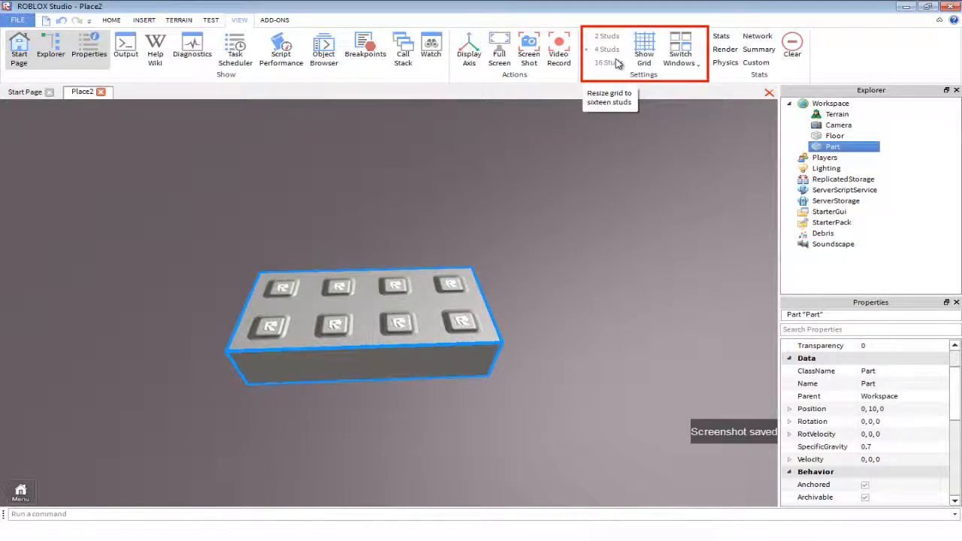
Deselect the part, and show the 3D grid so it can be seen beyond the floor's edge.
click(643, 104)
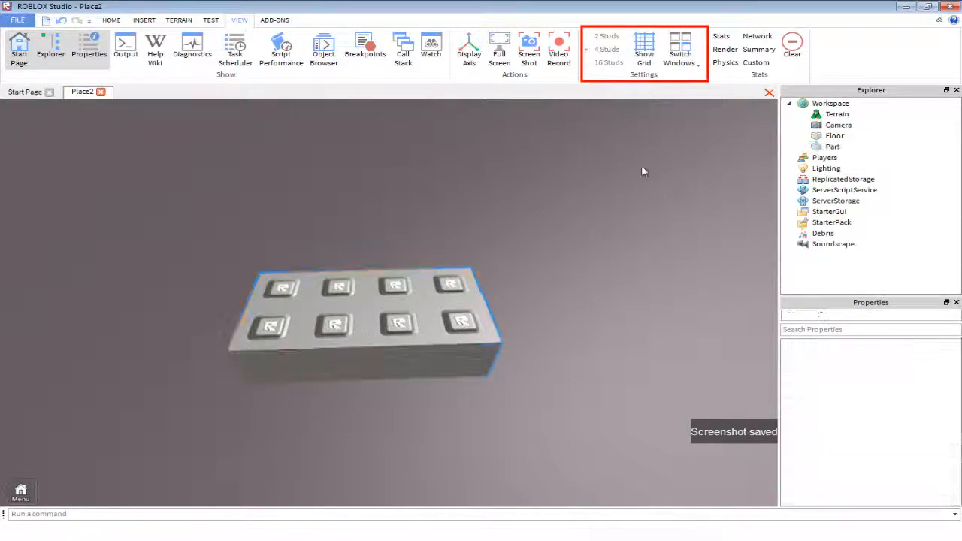
click(644, 67)
mouse_move(560, 174)
right_down()
mouse_move(559, 160)
mouse_move(534, 175)
mouse_move(571, 183)
right_up()
scroll(557, 166, up, 1)
scroll(559, 172, up, 3)
scroll(623, 129, up, 5)
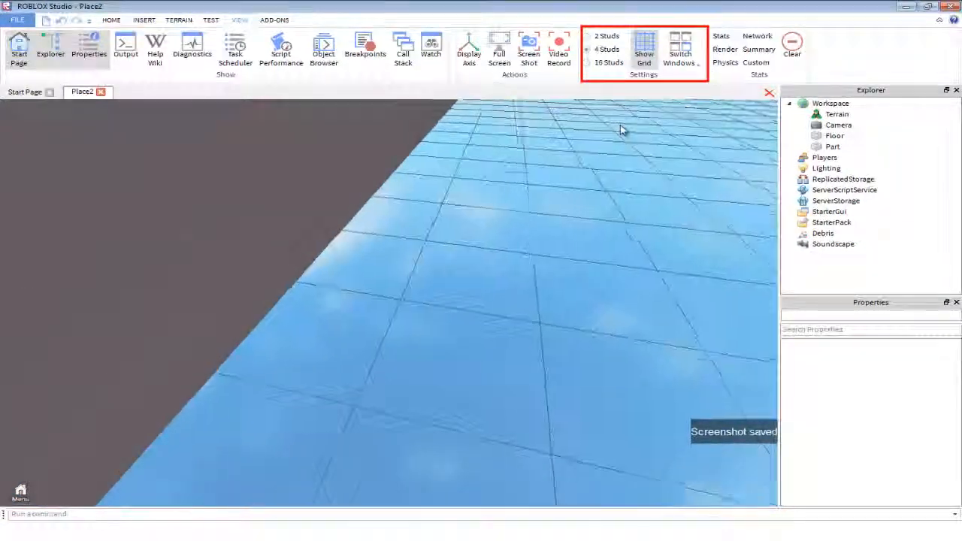
right_drag(623, 129, 588, 72)
Set the grid spacing to 16, 2 and 4 studs in turn, hide the grid, and return to the part.
click(603, 64)
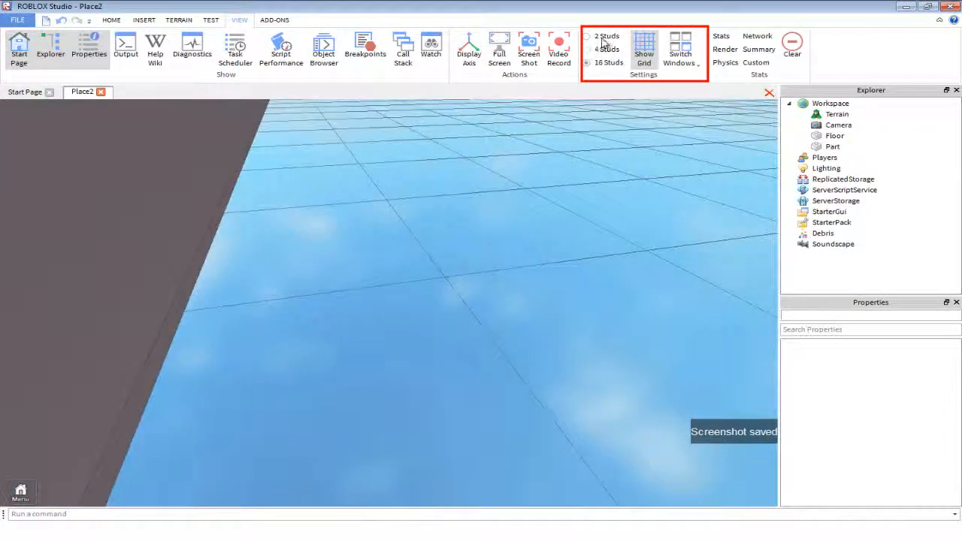
click(605, 36)
click(606, 48)
click(644, 54)
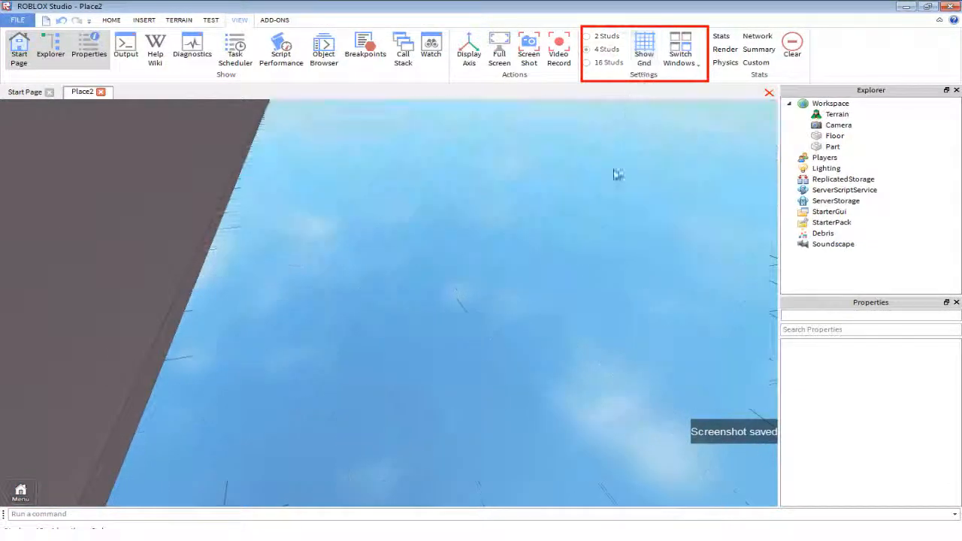
right_drag(616, 172, 584, 218)
scroll(587, 220, up, 10)
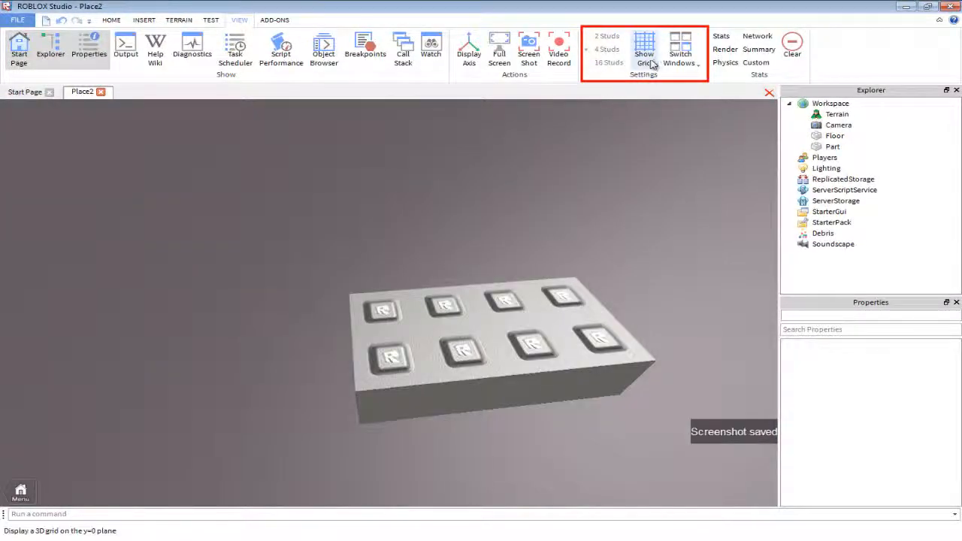
Use Switch Windows to show the Start Page and return to Place2.
click(679, 60)
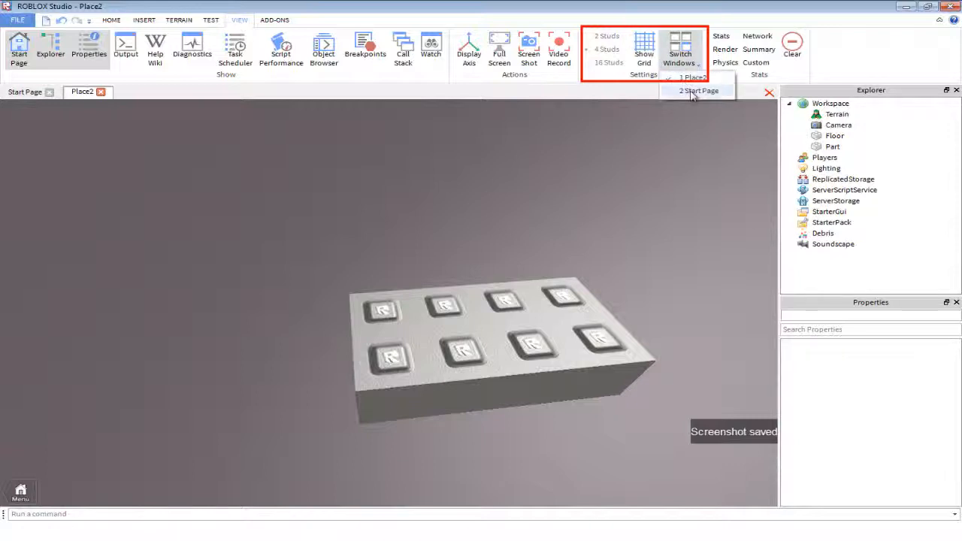
click(692, 92)
click(680, 59)
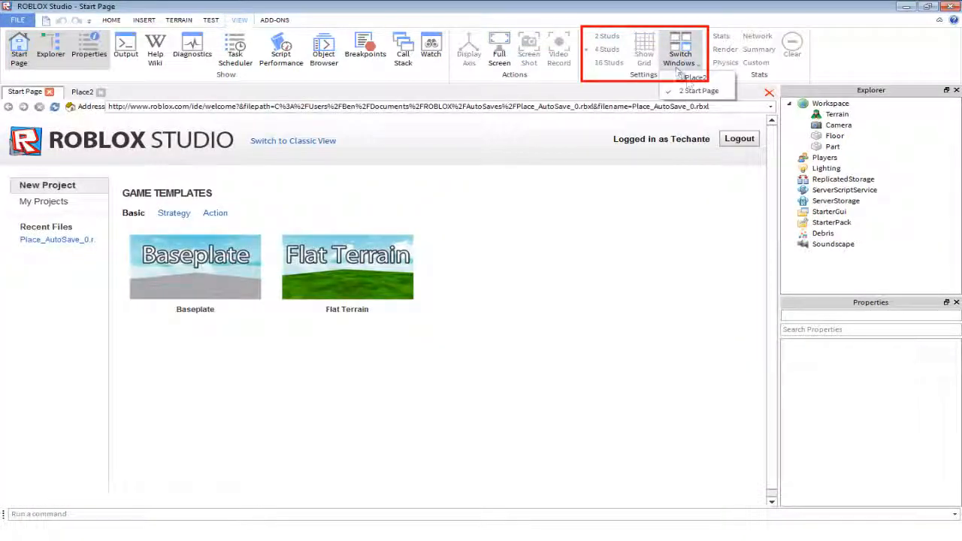
click(689, 79)
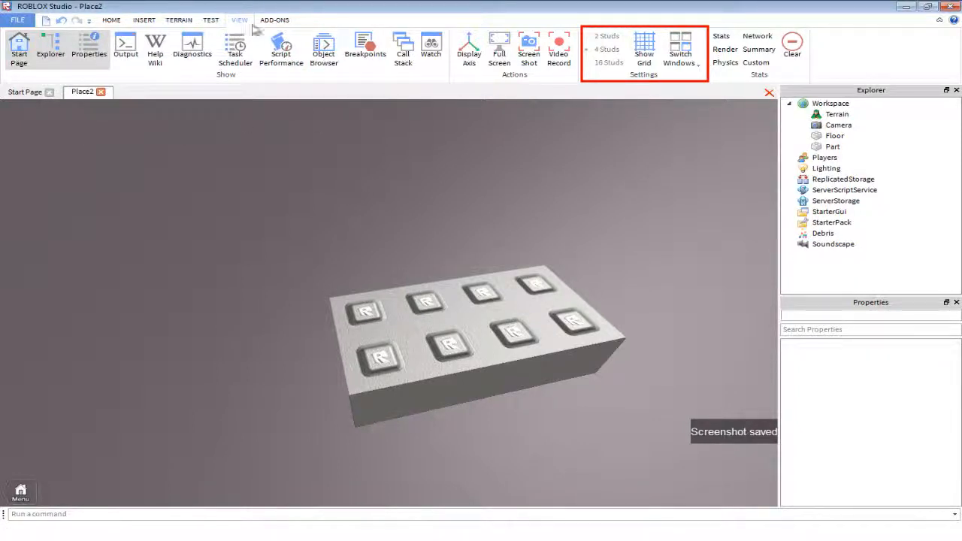
Insert a Script into the Workspace from the Advanced Objects list, and return to the Place2 view.
click(144, 20)
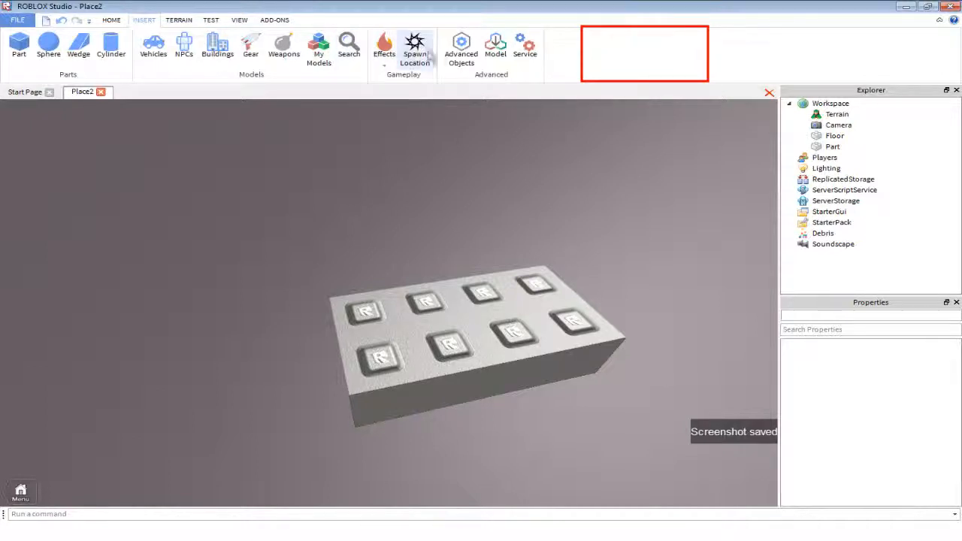
click(461, 47)
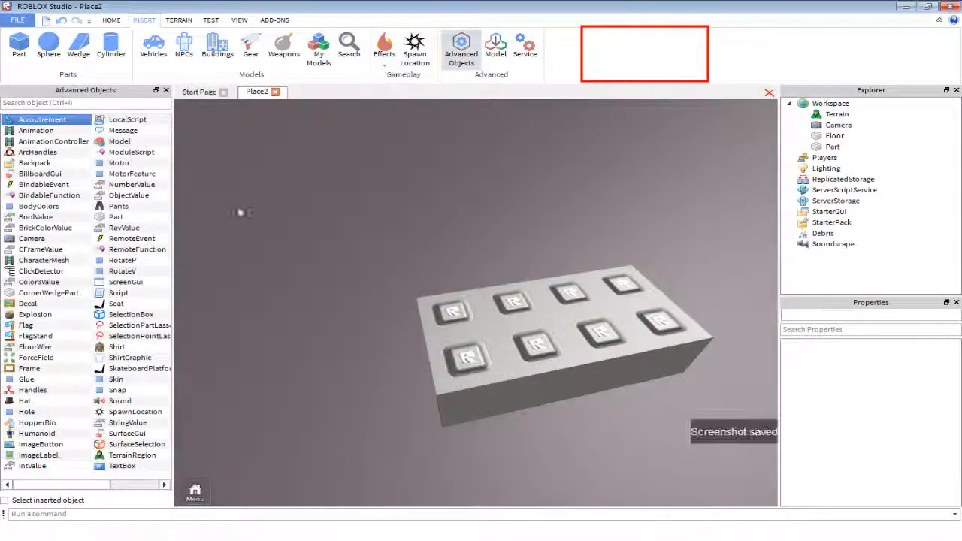
double_click(118, 292)
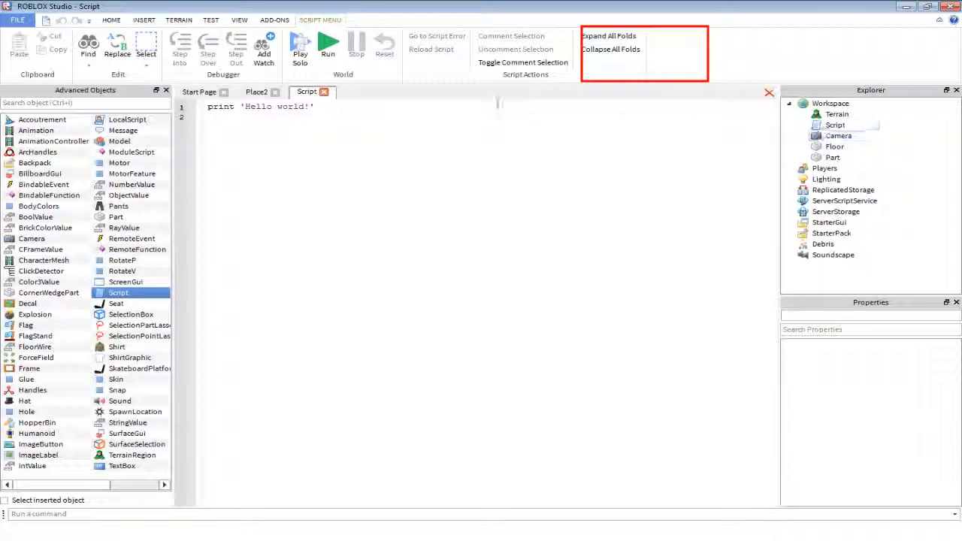
click(256, 91)
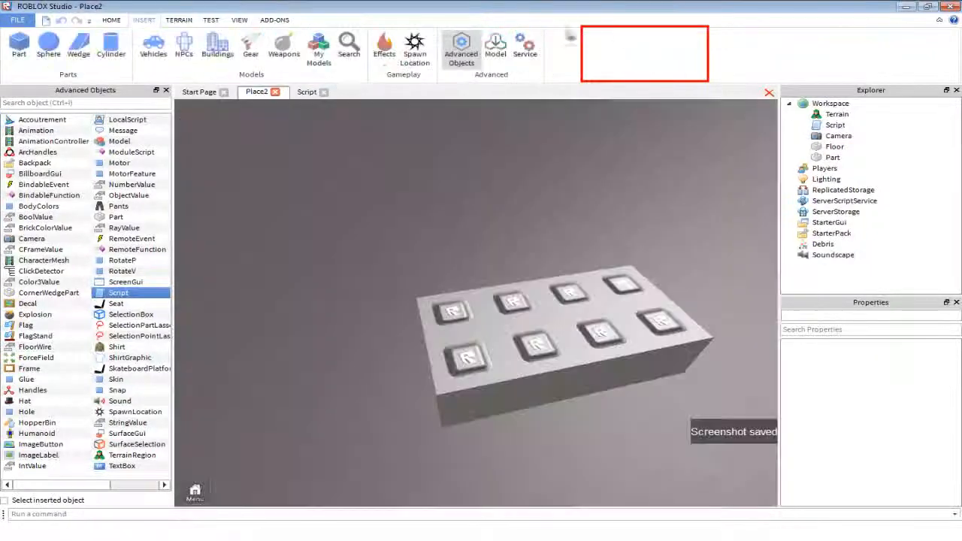
Use Switch Windows to show the Start Page, Place2 and the Script in turn.
click(239, 19)
click(677, 61)
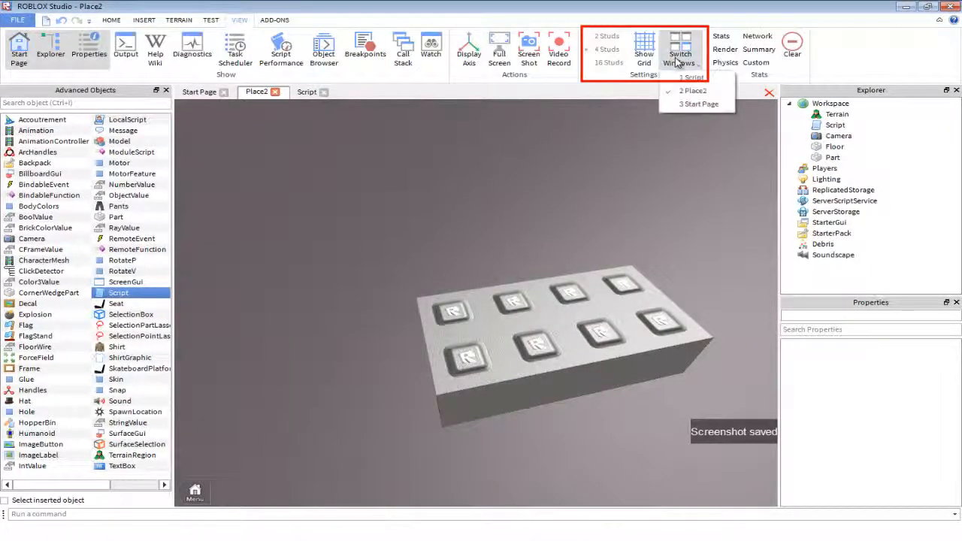
click(698, 103)
click(680, 58)
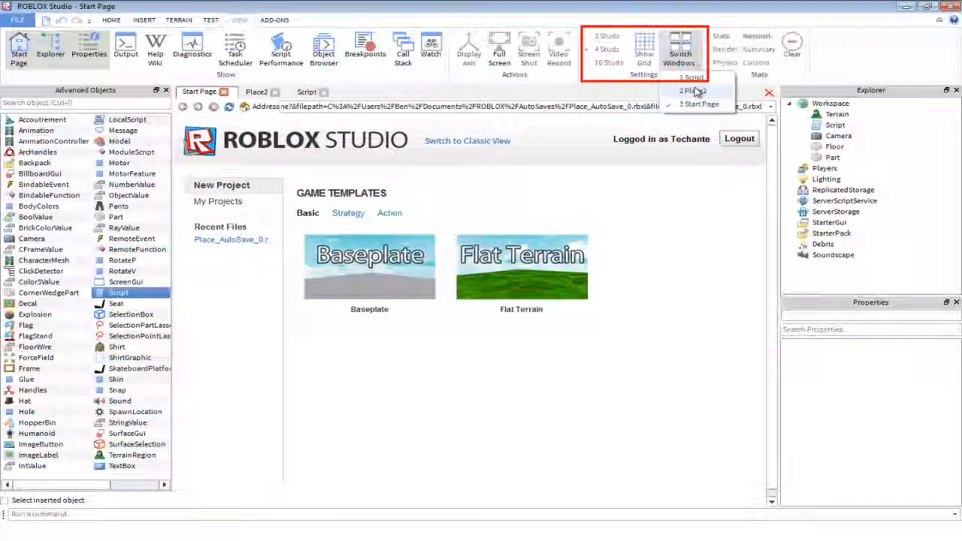
click(692, 91)
click(680, 58)
click(689, 88)
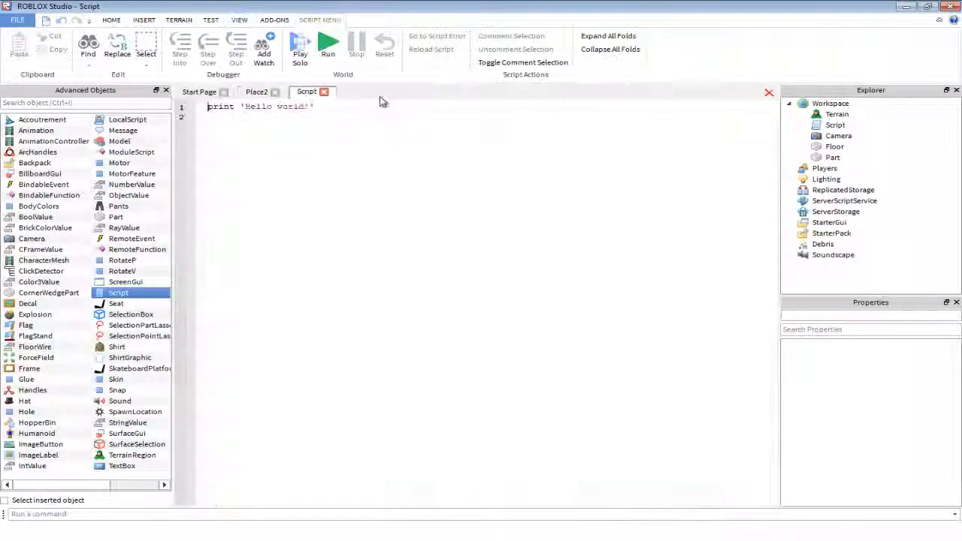
Close the Script document and the Advanced Objects list.
click(323, 92)
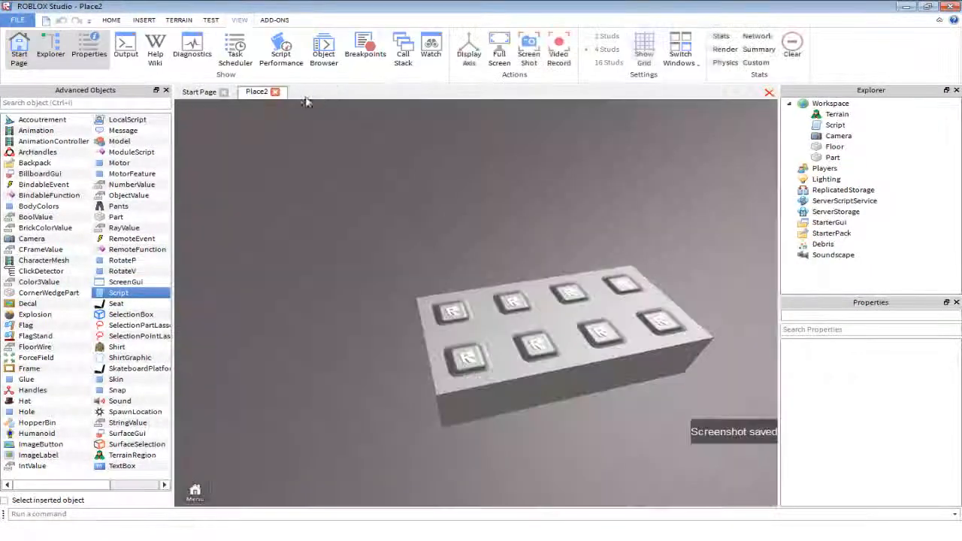
click(166, 90)
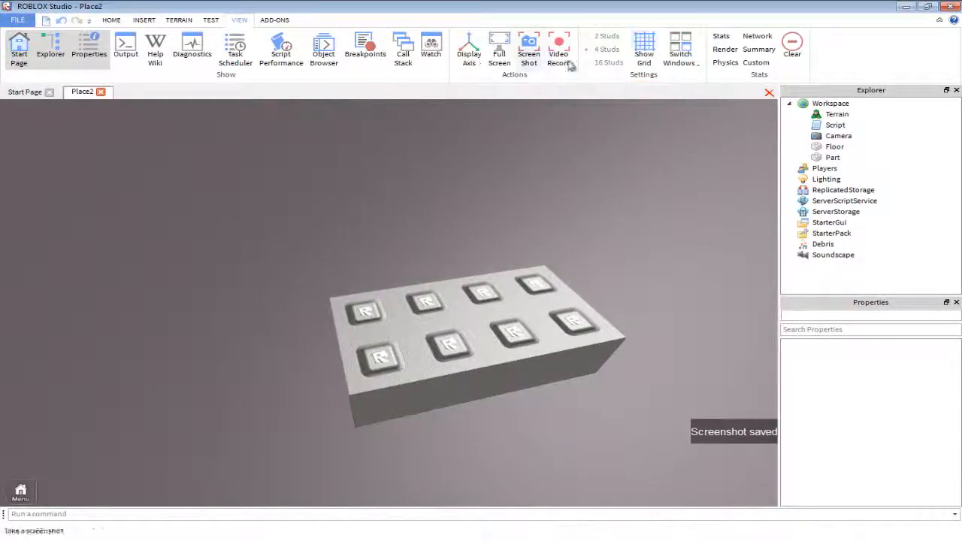
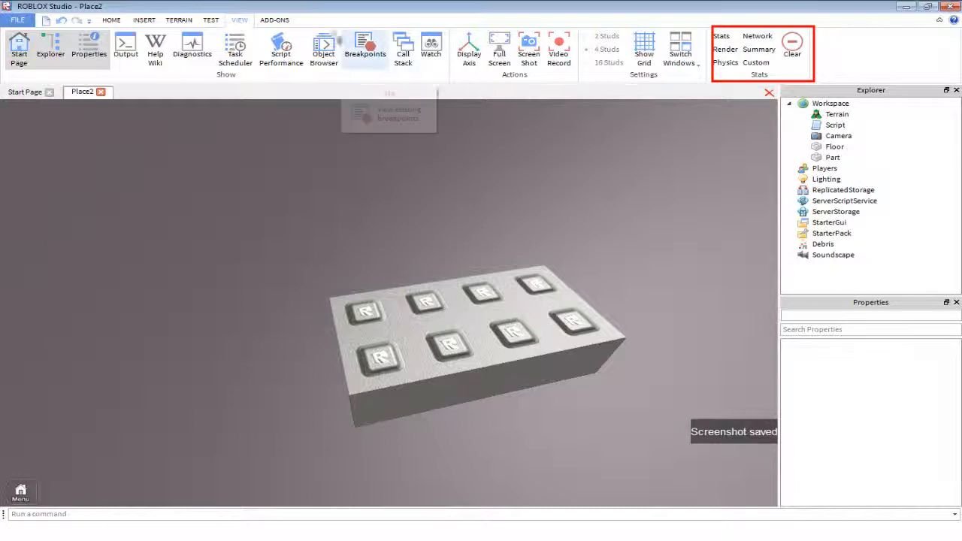
Show the add-on tools, duplicate the part three times and group the four stacked parts into one model.
click(275, 21)
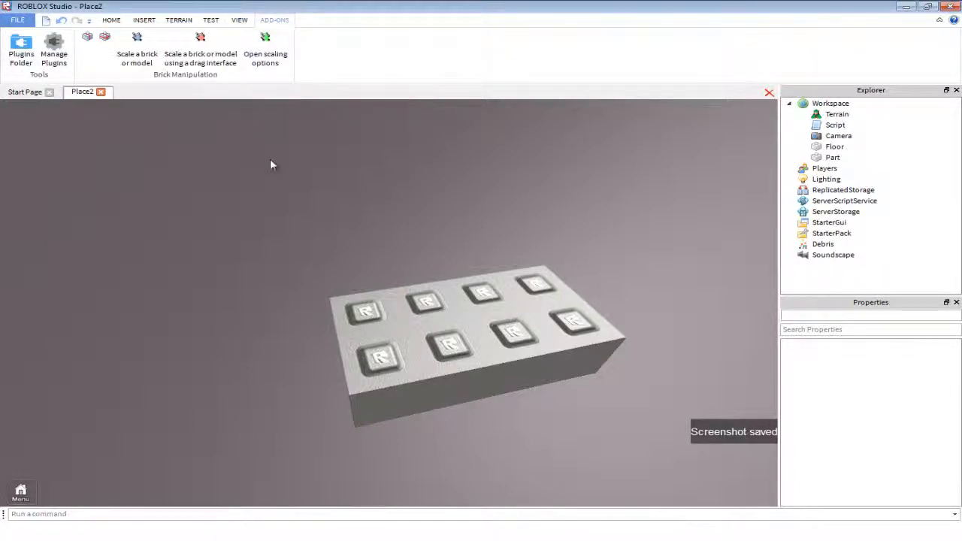
click(361, 281)
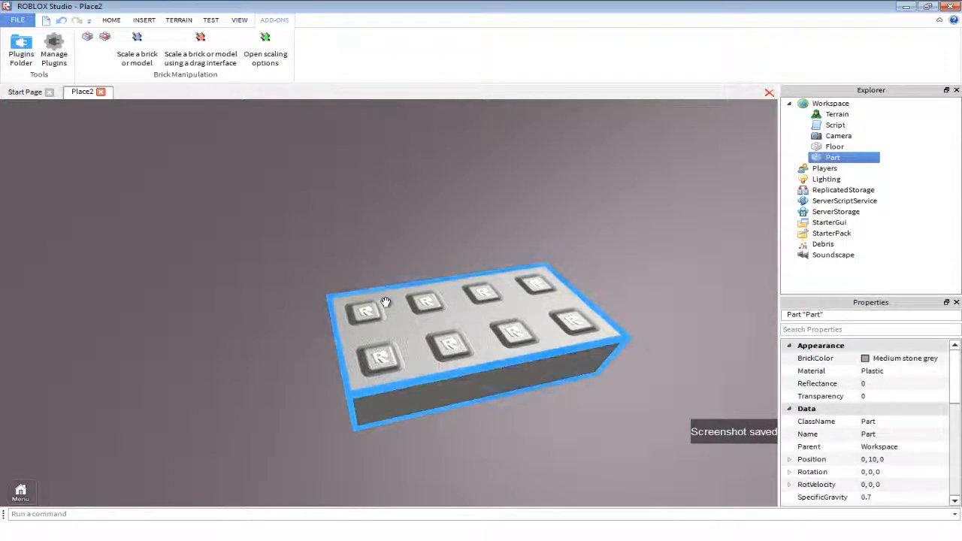
key(ctrl+d)
key(ctrl+d)
key(ctrl+d)
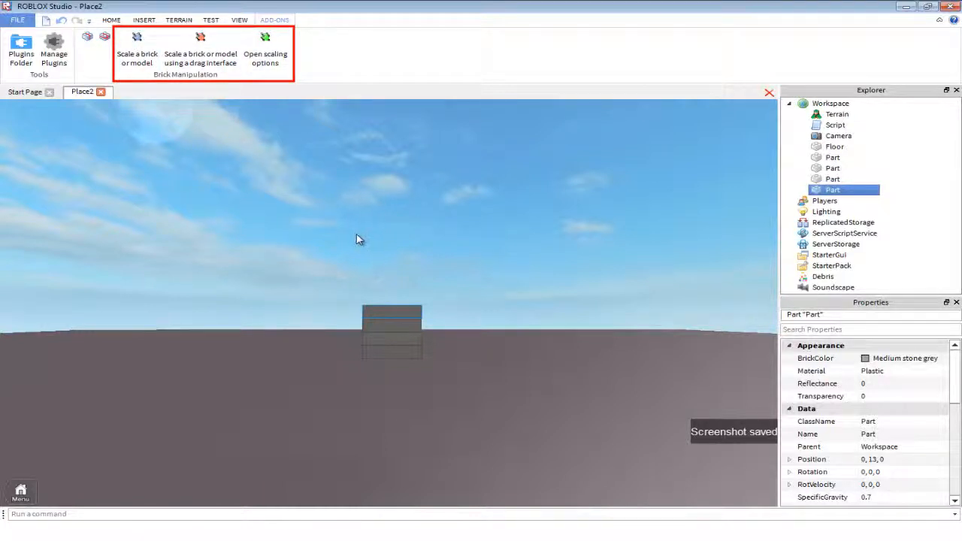
drag(357, 236, 462, 406)
key(ctrl+g)
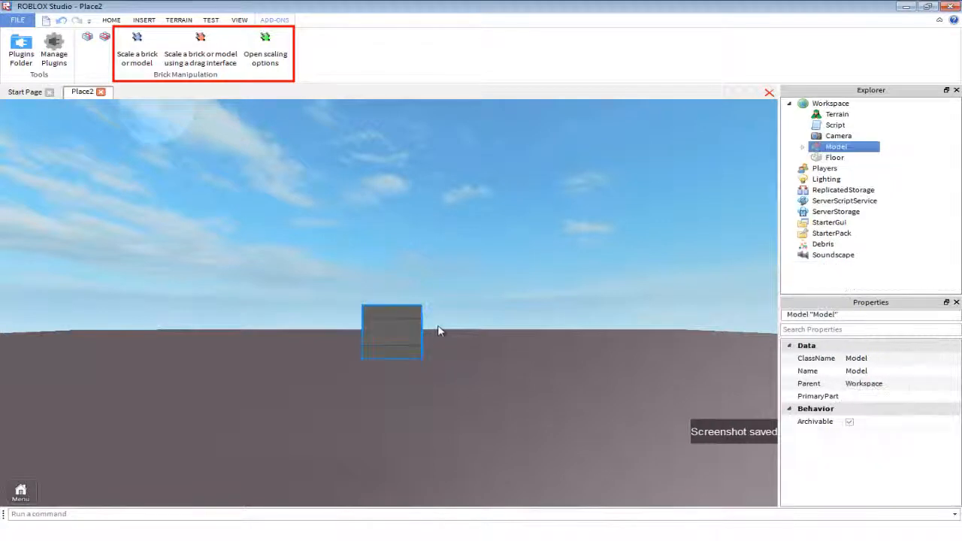
Scale the model by a factor of 10 with the Scale a brick or model plugin, then deselect it.
right_drag(291, 215, 282, 212)
click(145, 65)
right_drag(326, 178, 345, 187)
scroll(376, 156, down, 4)
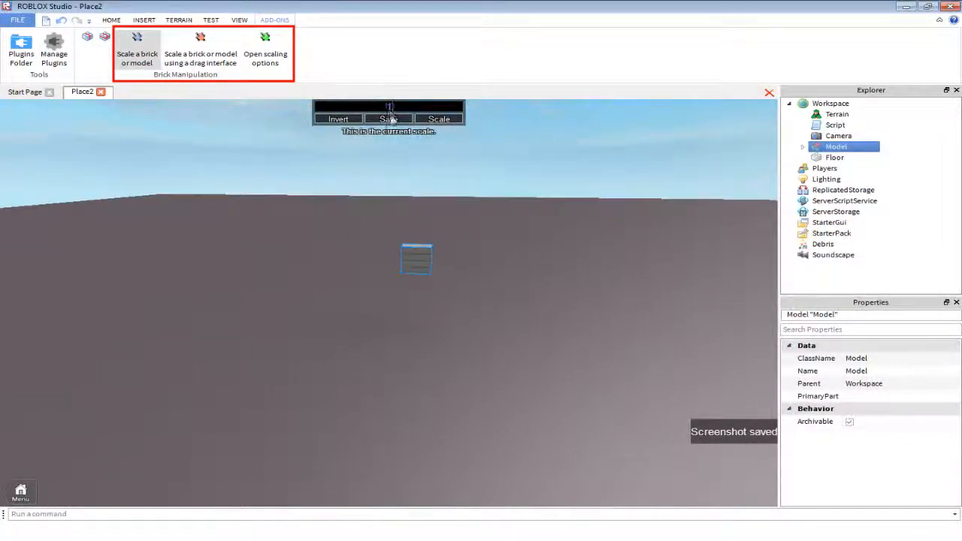
click(439, 119)
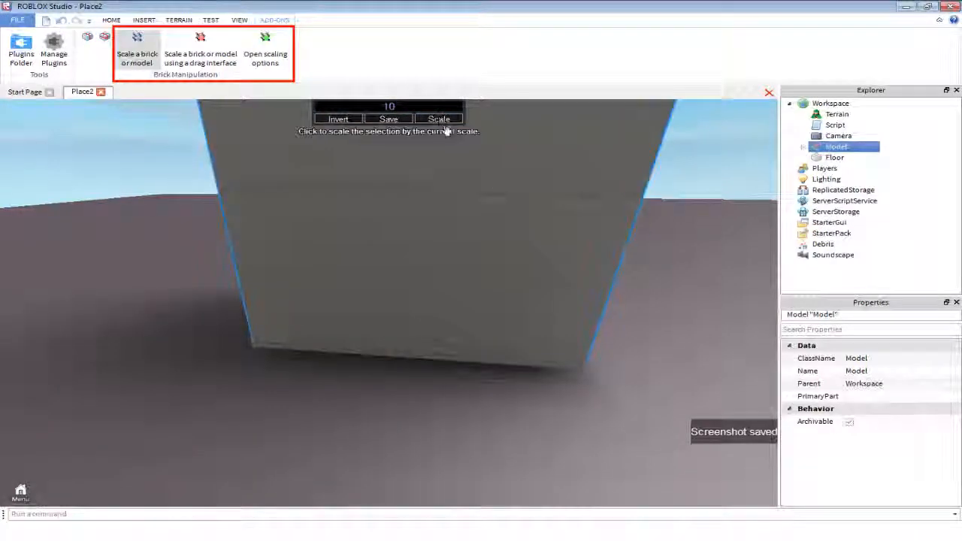
scroll(512, 199, down, 6)
scroll(512, 199, up, 2)
scroll(512, 199, up, 4)
right_drag(511, 199, 515, 207)
scroll(511, 201, down, 5)
scroll(512, 198, up, 4)
scroll(515, 204, down, 1)
click(516, 175)
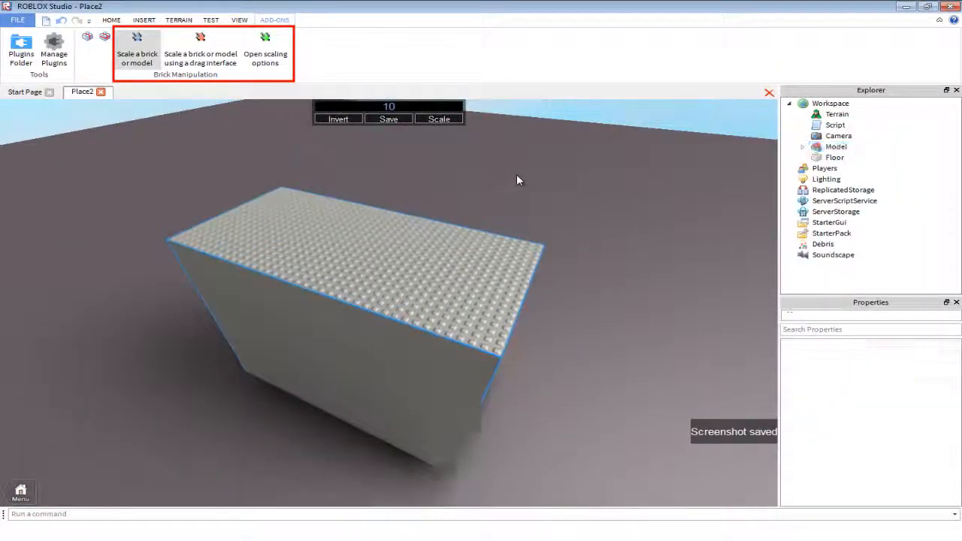
Select the enlarged model and scale it by a factor of 0.5.
click(439, 289)
click(398, 109)
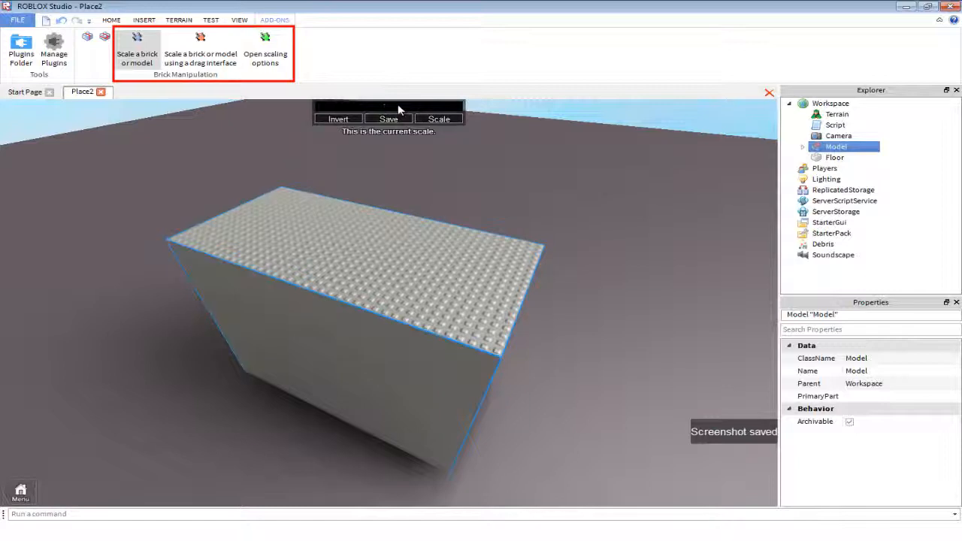
text(0.5)
click(429, 121)
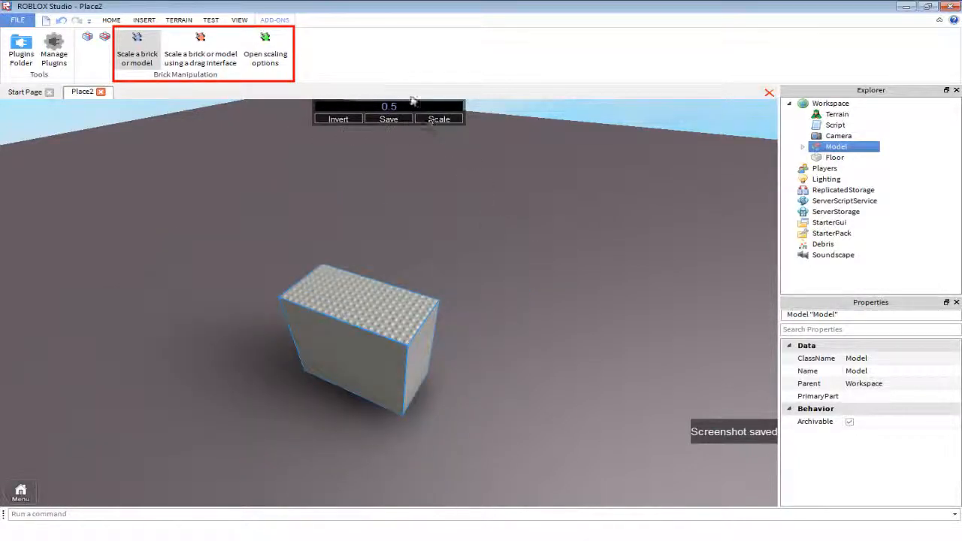
right_drag(422, 232, 433, 194)
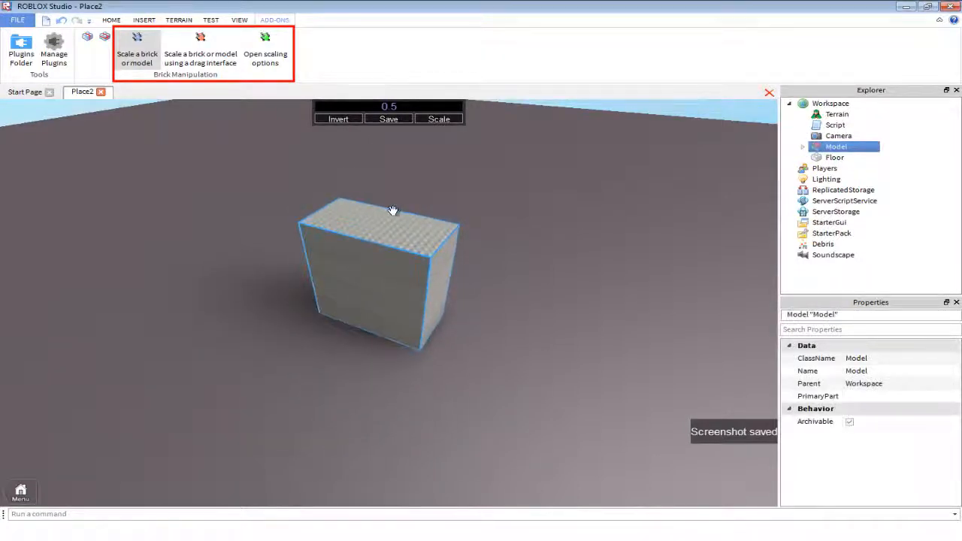
Undo both scaling operations and deselect the model.
key(ctrl+z)
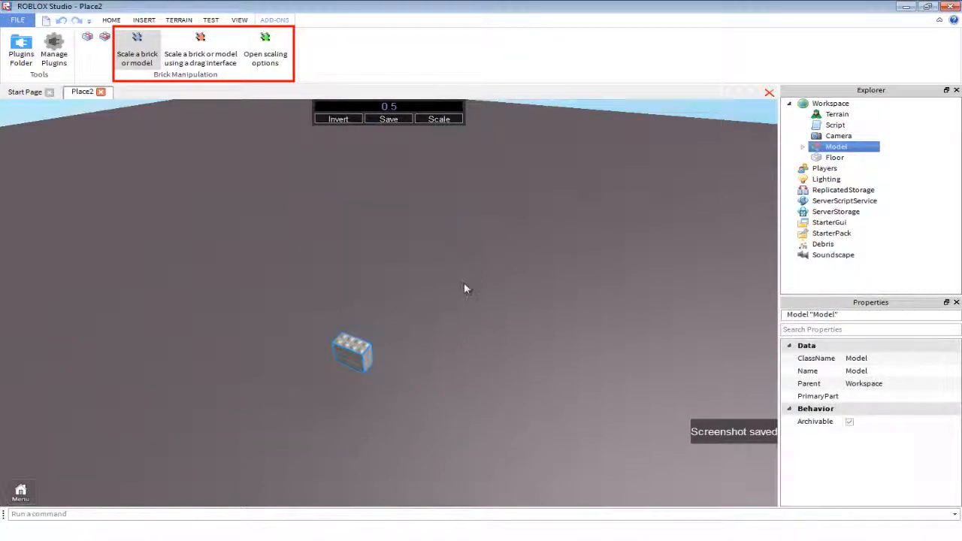
right_drag(464, 283, 464, 281)
scroll(465, 281, up, 5)
scroll(465, 281, up, 4)
scroll(465, 281, down, 7)
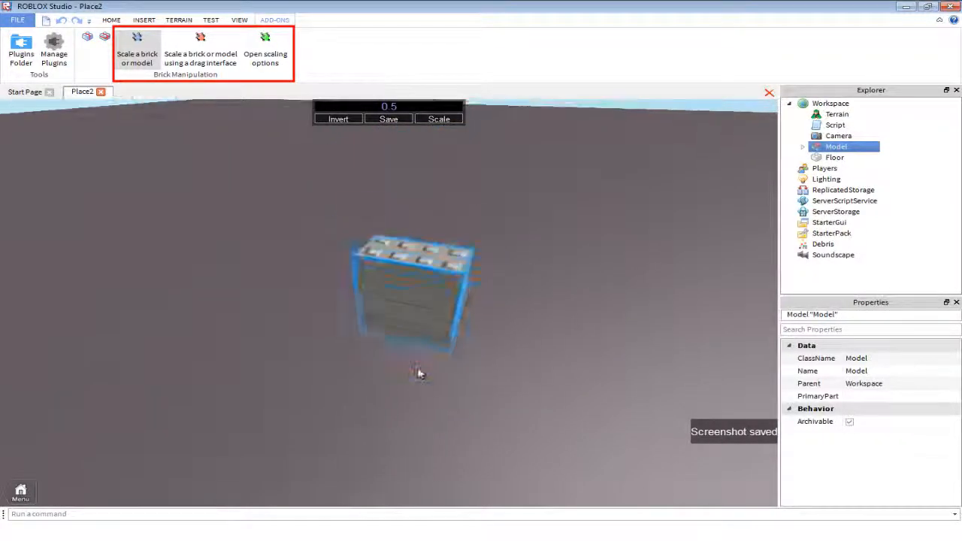
click(418, 373)
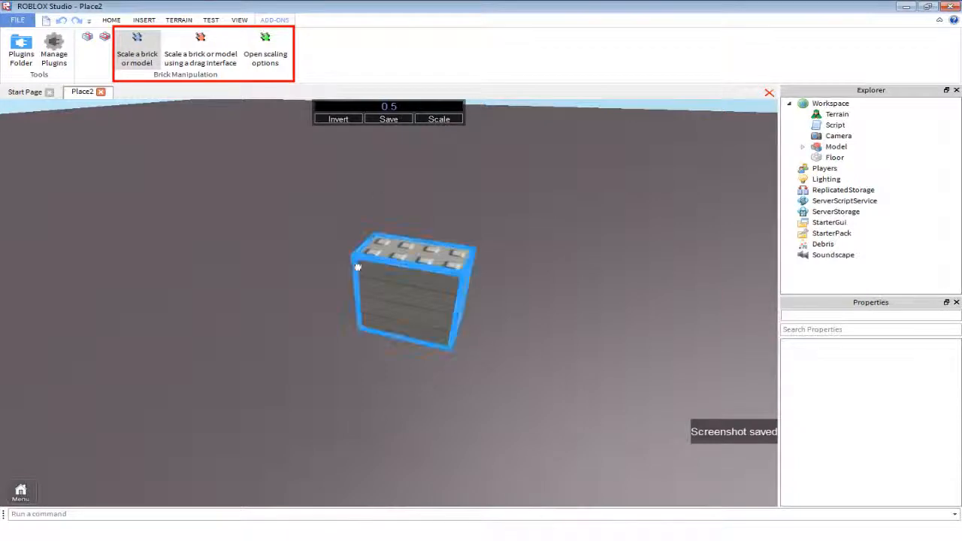
Use the brick cutting plugin with a snap of 1 to split the top brick, and preview cuts on the other bricks.
click(104, 49)
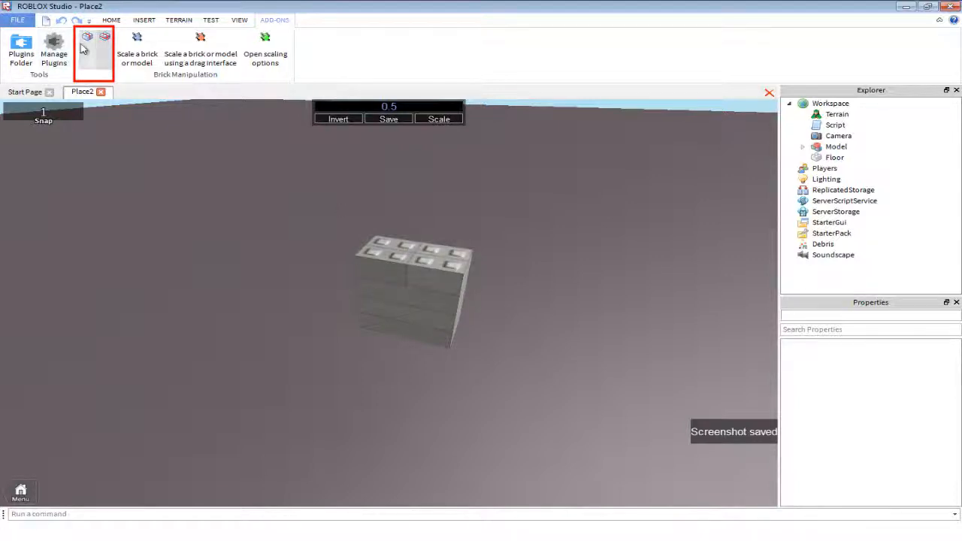
scroll(353, 214, up, 3)
scroll(459, 217, up, 3)
right_drag(459, 217, 449, 215)
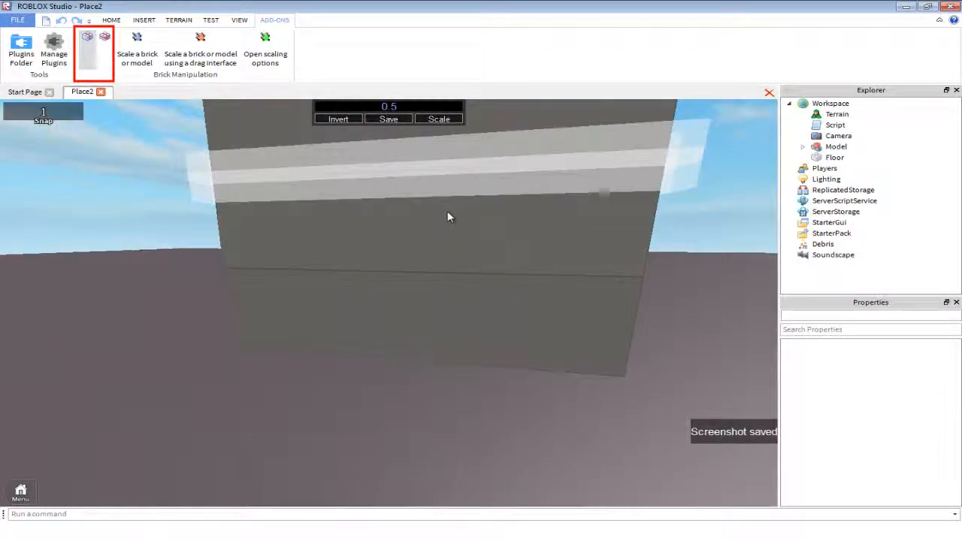
scroll(418, 227, down, 3)
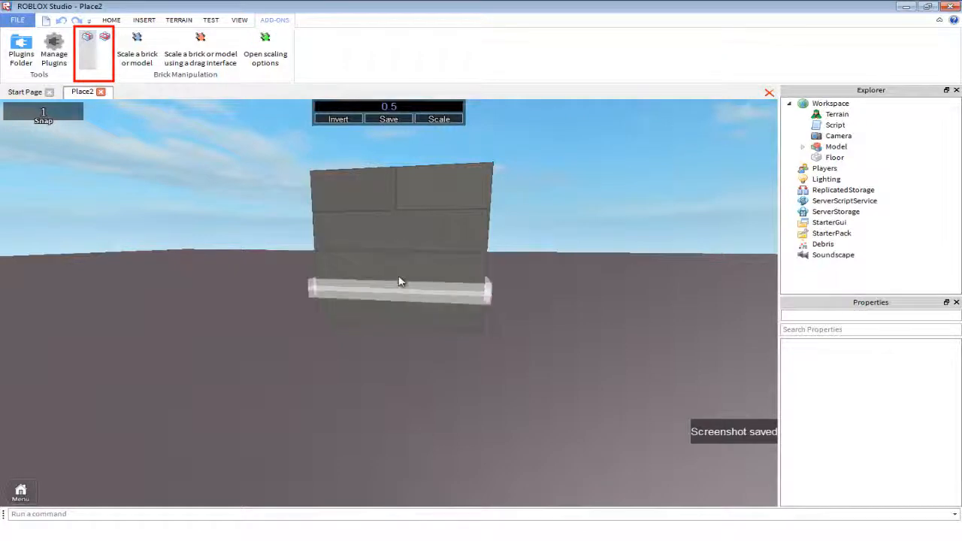
right_drag(430, 274, 461, 245)
scroll(461, 245, down, 5)
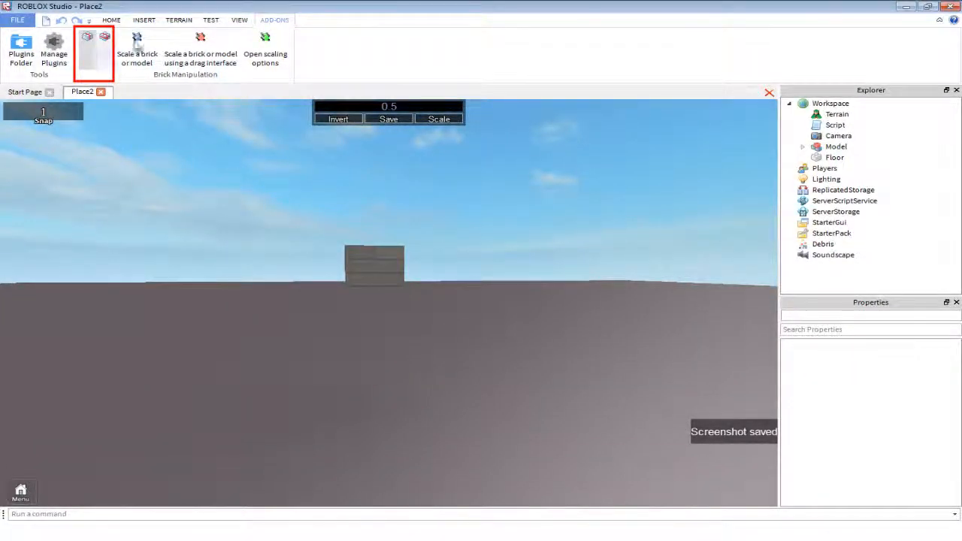
Delete the model of stacked bricks and return to the add-on tools.
click(111, 19)
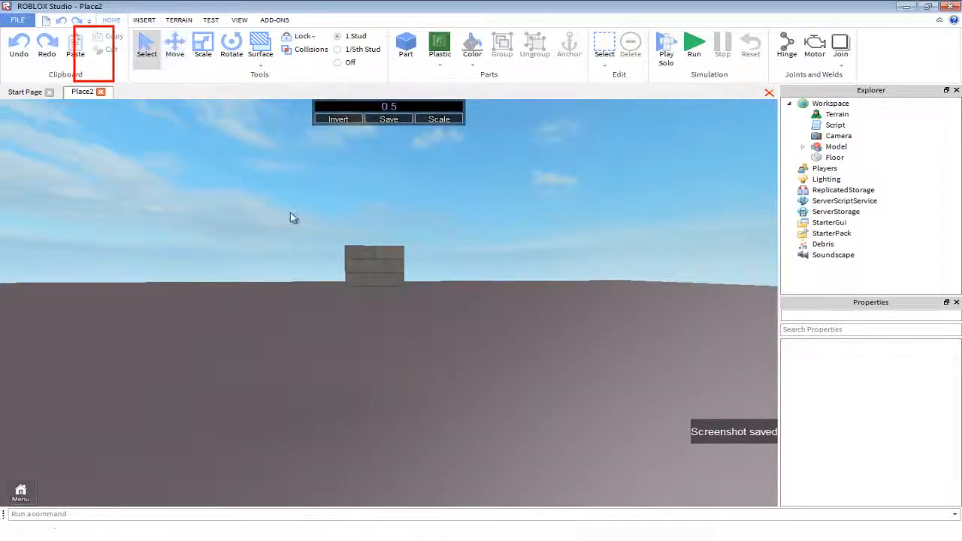
click(374, 265)
key(Delete)
click(274, 20)
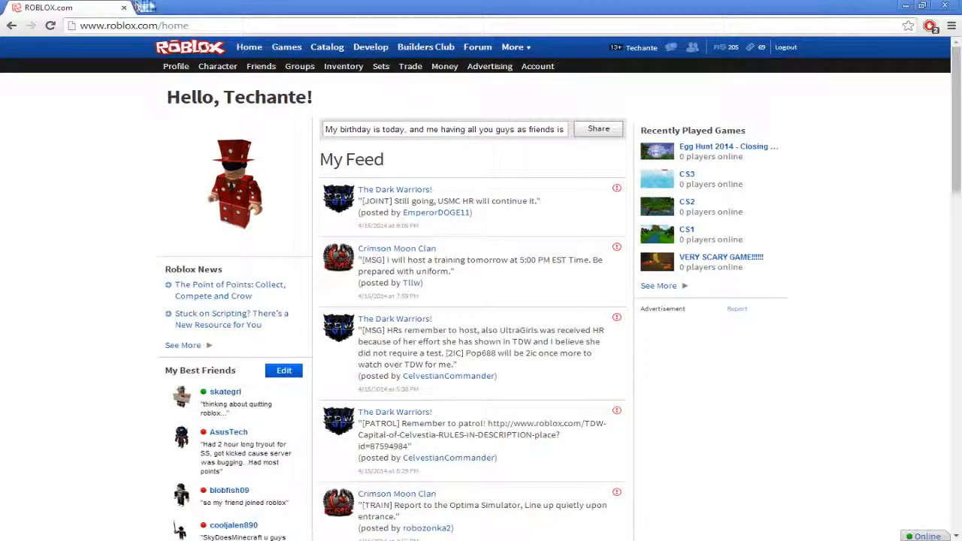
Switch to the web browser, open ozzypig.com in a new tab and follow its Outline Control plugin link.
click(143, 7)
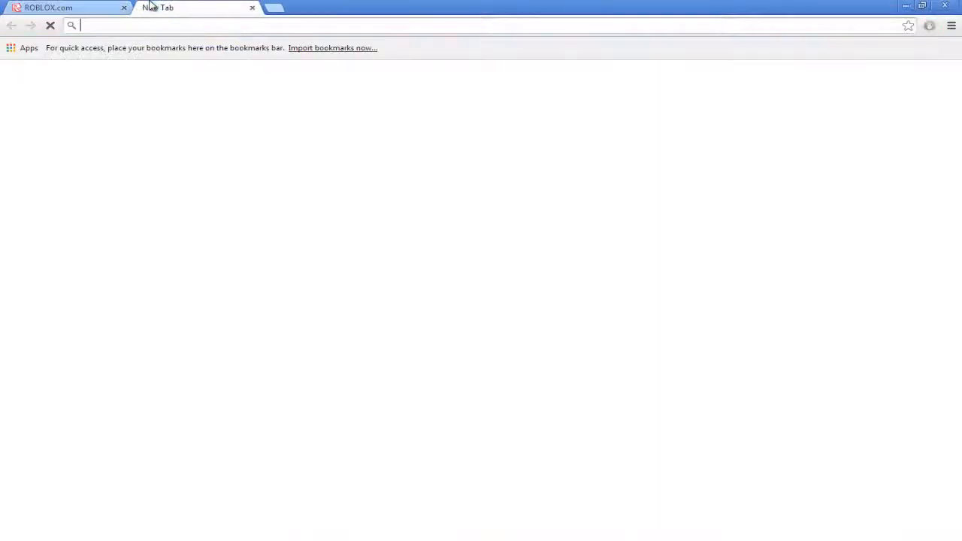
text(ozzyp)
key(Return)
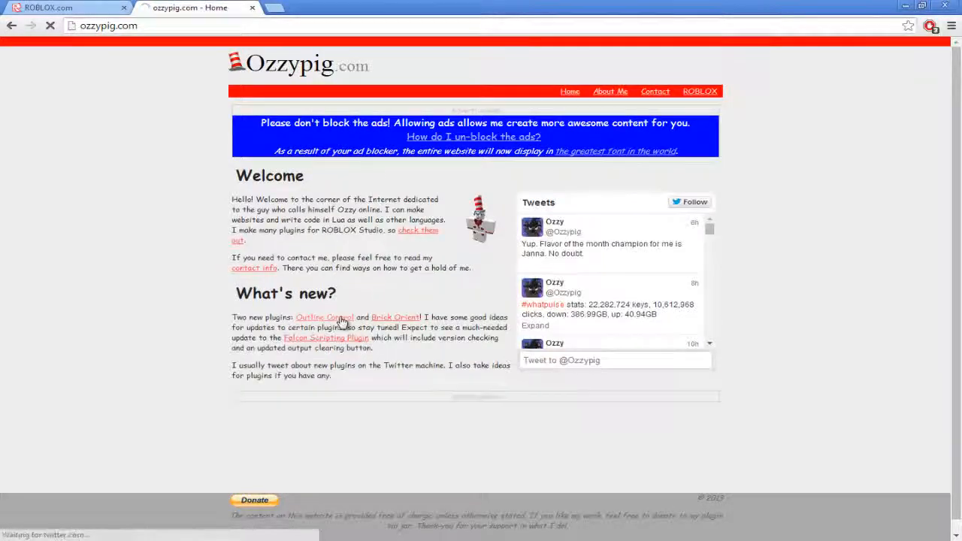
click(340, 319)
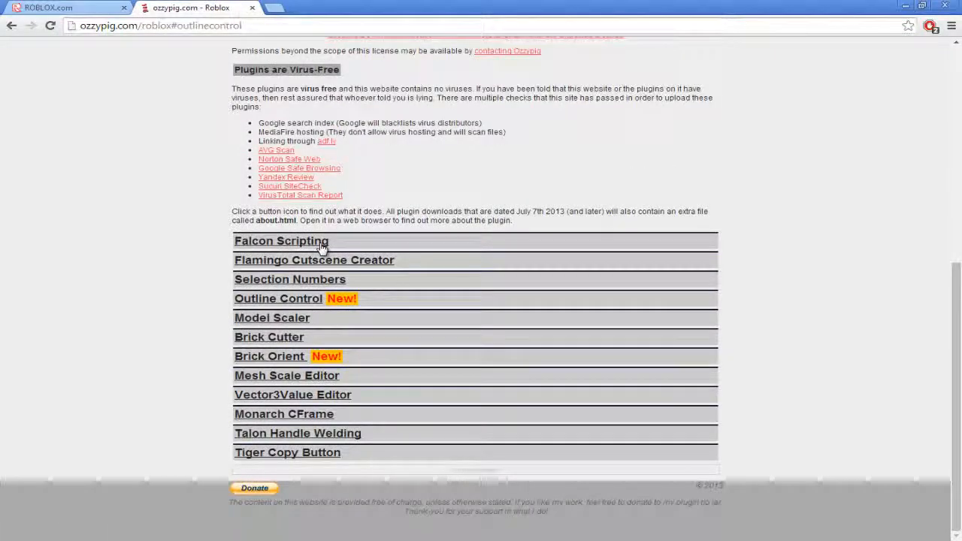
Expand the Falcon Scripting and Flamingo Cutscene Creator entries to view their plugin descriptions.
click(321, 241)
scroll(283, 381, down, 10)
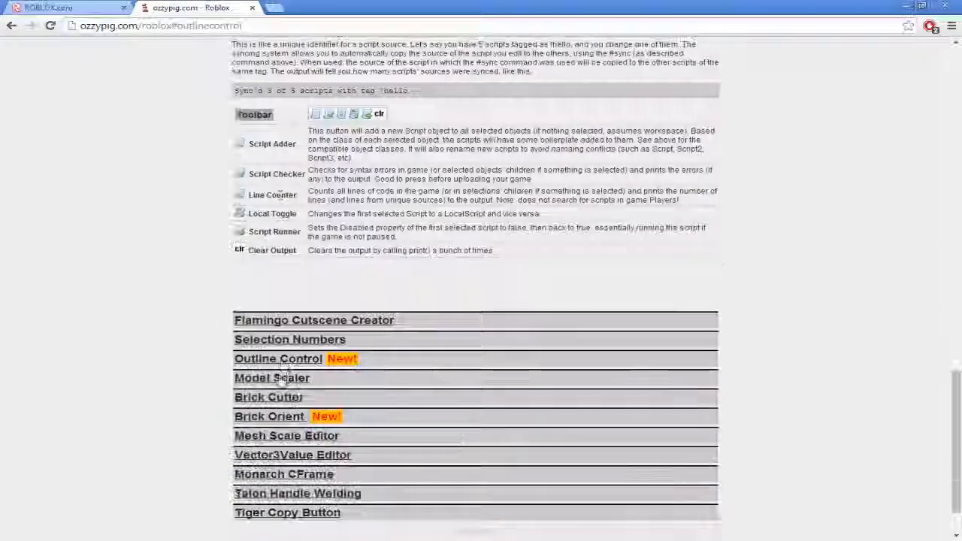
click(283, 319)
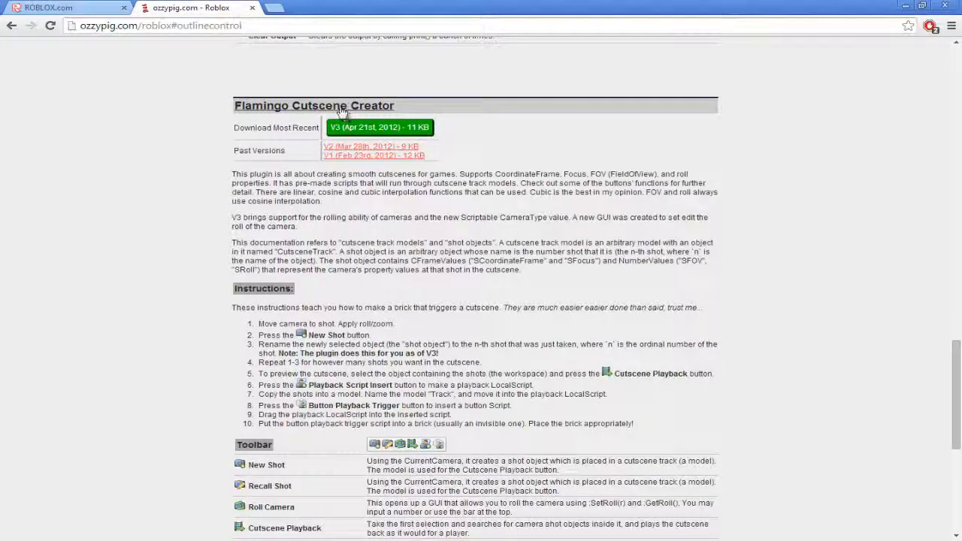
Search the web for "crazyman32 plugins" in a new tab and open the Plugin mania! result.
click(275, 6)
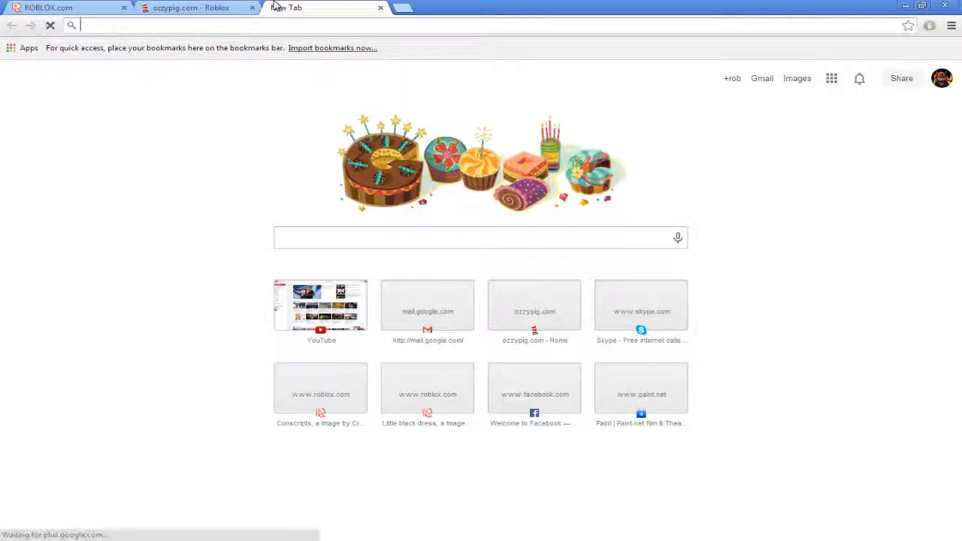
text(craz)
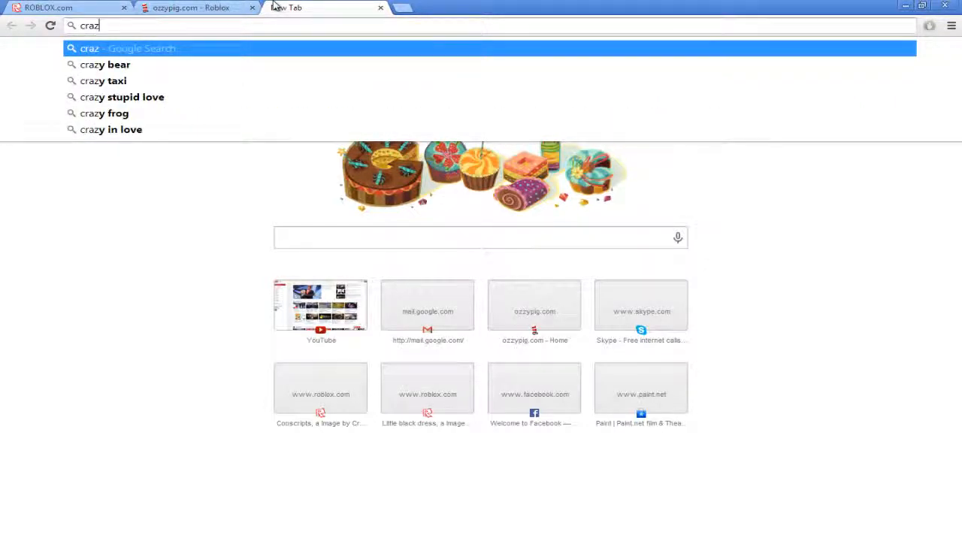
text(yam)
key(BackSpace)
key(BackSpace)
text(man)
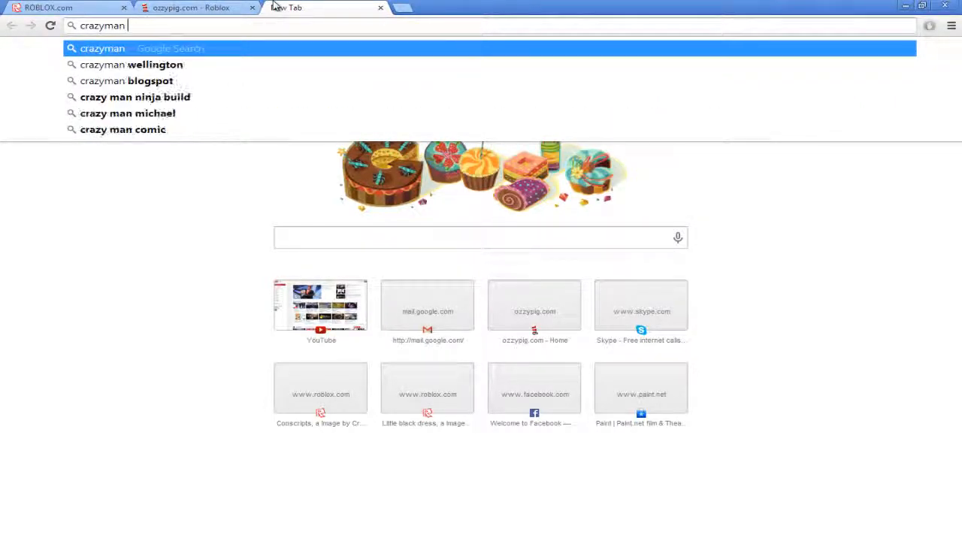
key(BackSpace)
key(Down)
key(Down)
key(Return)
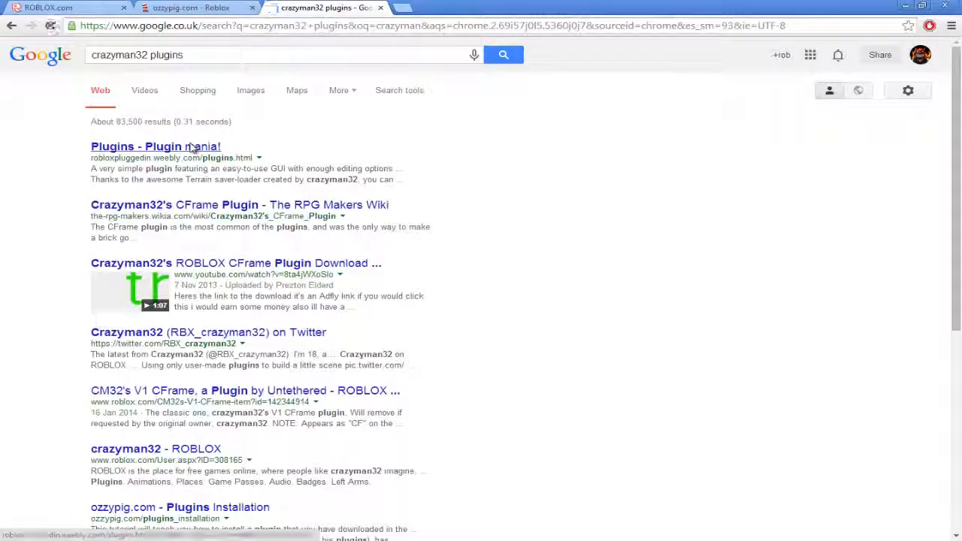
click(192, 146)
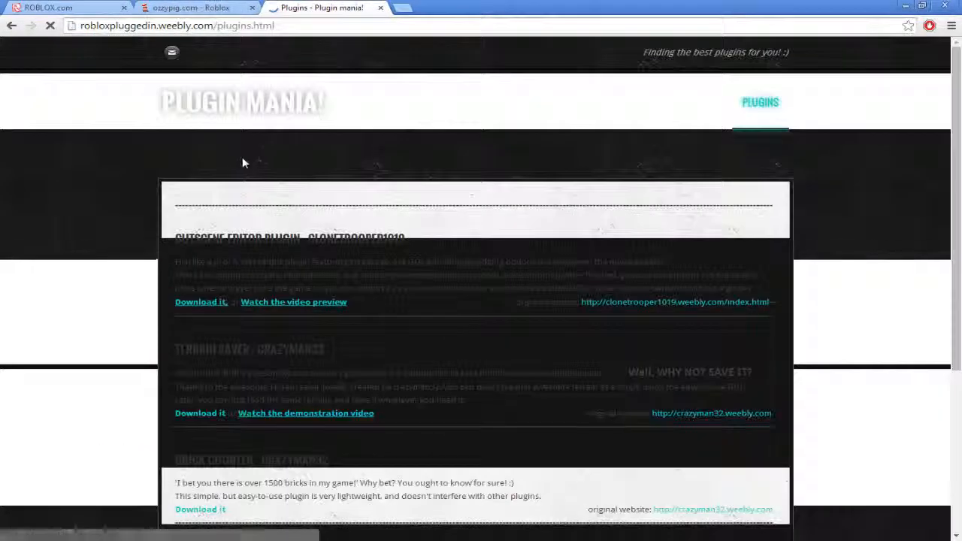
Look through the plugin listings on the Plugin mania! page and close its browser tab.
scroll(279, 197, down, 3)
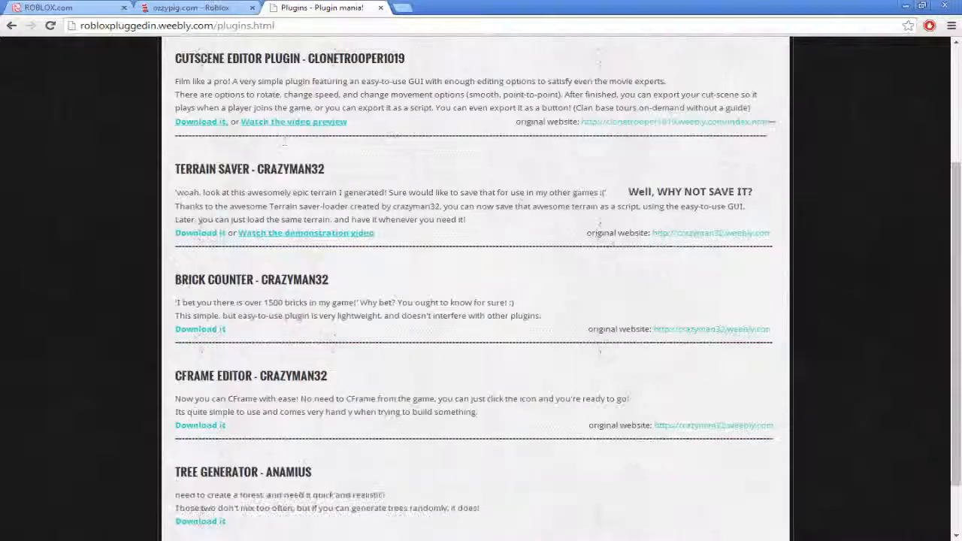
scroll(288, 283, up, 2)
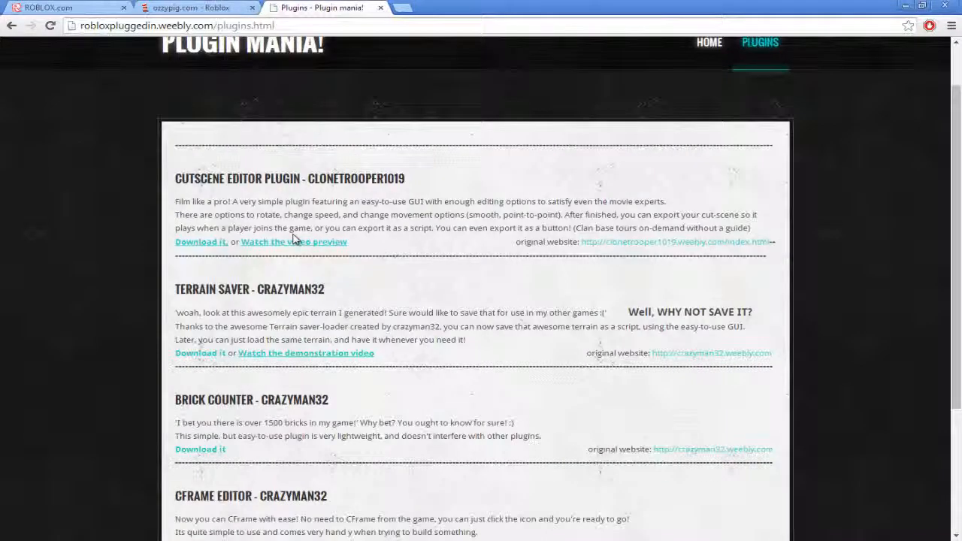
key(ctrl+w)
Expand the Selection Numbers, Outline Control and Model Scaler entries on the ozzypig.com plugin page.
scroll(347, 299, down, 5)
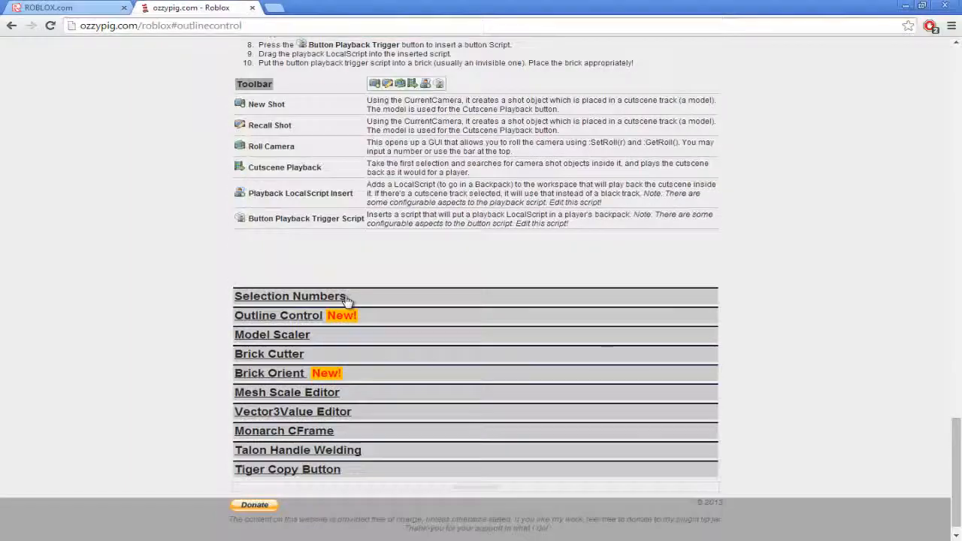
click(347, 297)
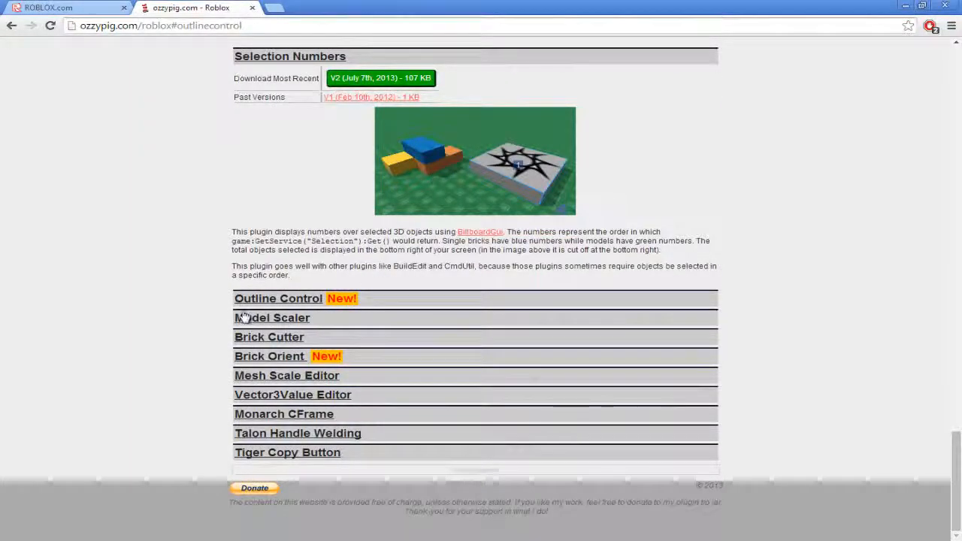
click(338, 299)
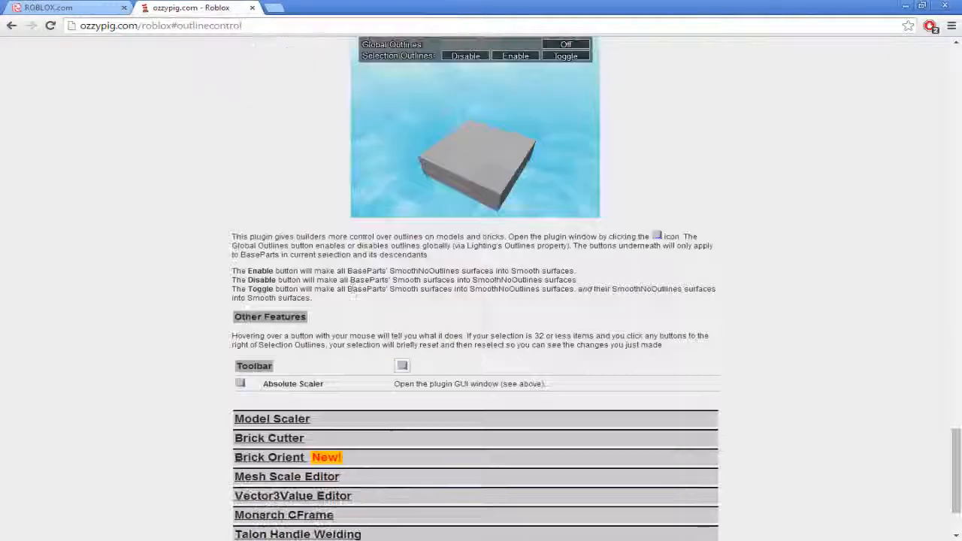
scroll(356, 393, down, 1)
click(376, 419)
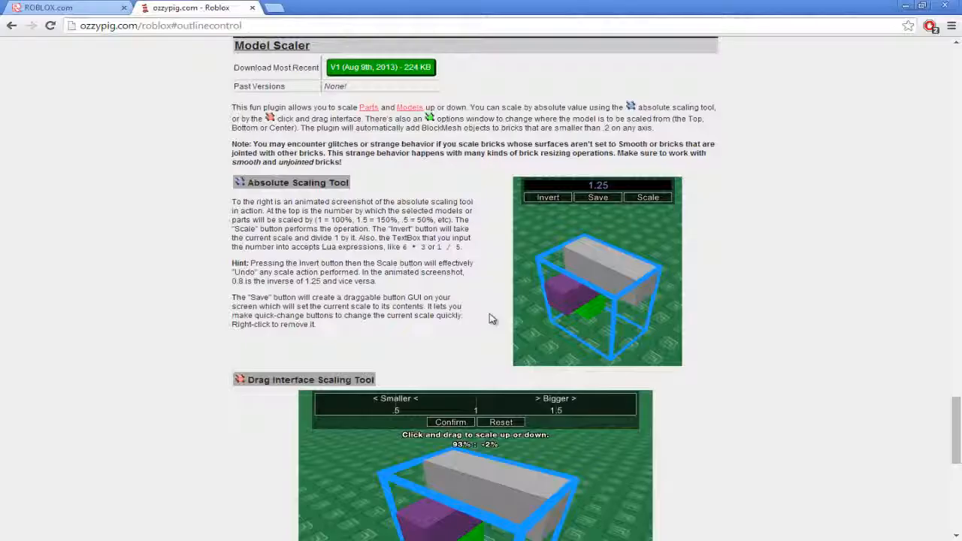
Expand the Brick Cutter, Brick Orient and Mesh Scale Editor entries to view their descriptions.
scroll(481, 301, down, 7)
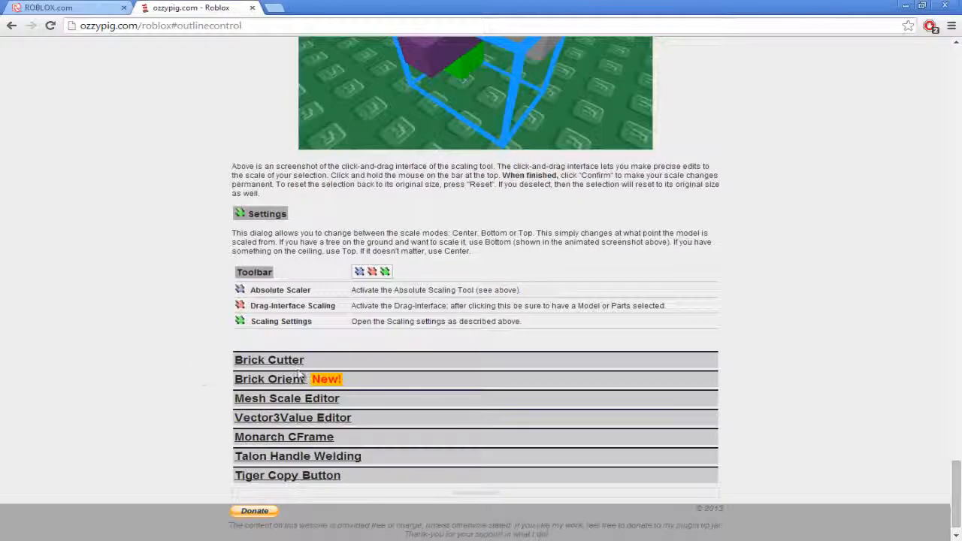
click(299, 364)
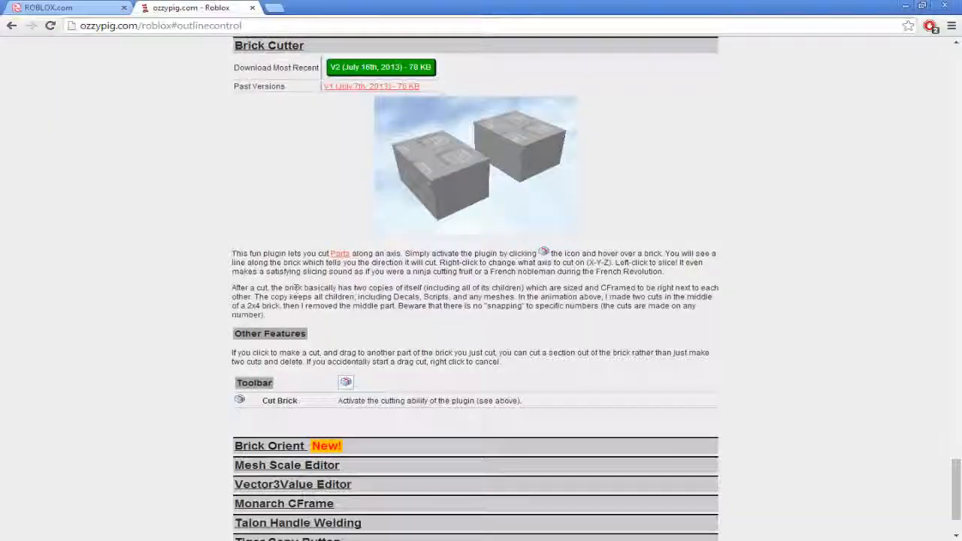
scroll(299, 396, down, 2)
click(299, 387)
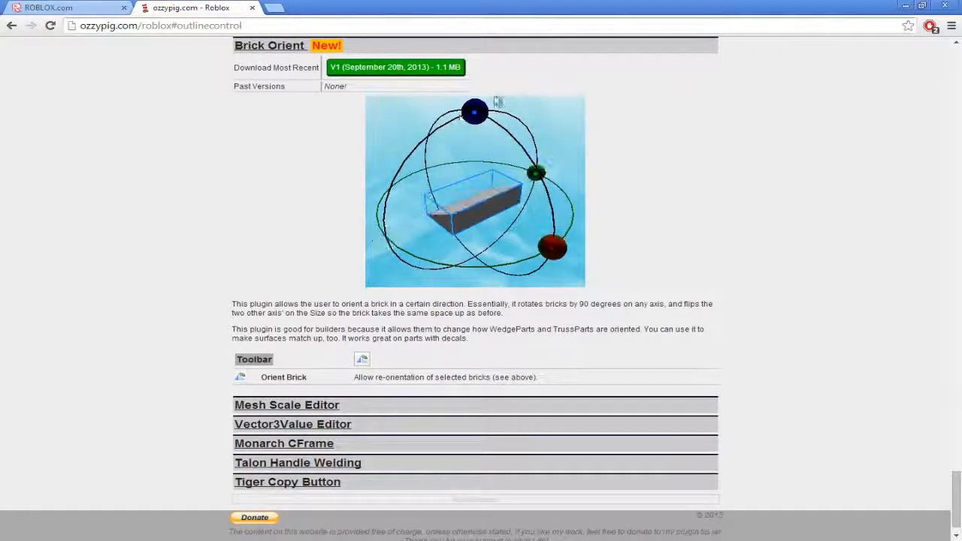
click(359, 414)
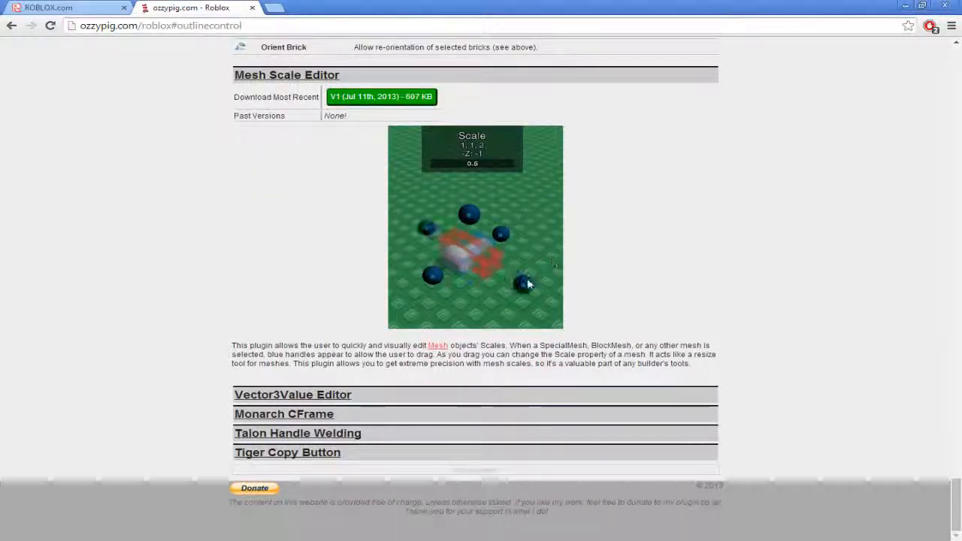
Expand the Vector3Value Editor, Monarch CFrame, Talon Handle Welding and Tiger Copy Button entries and look over the plugin page.
click(365, 396)
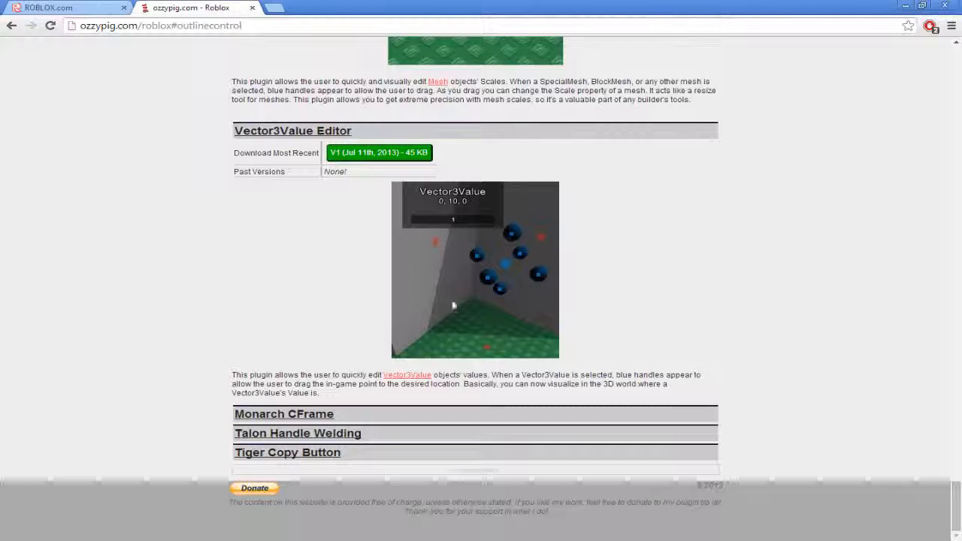
click(337, 415)
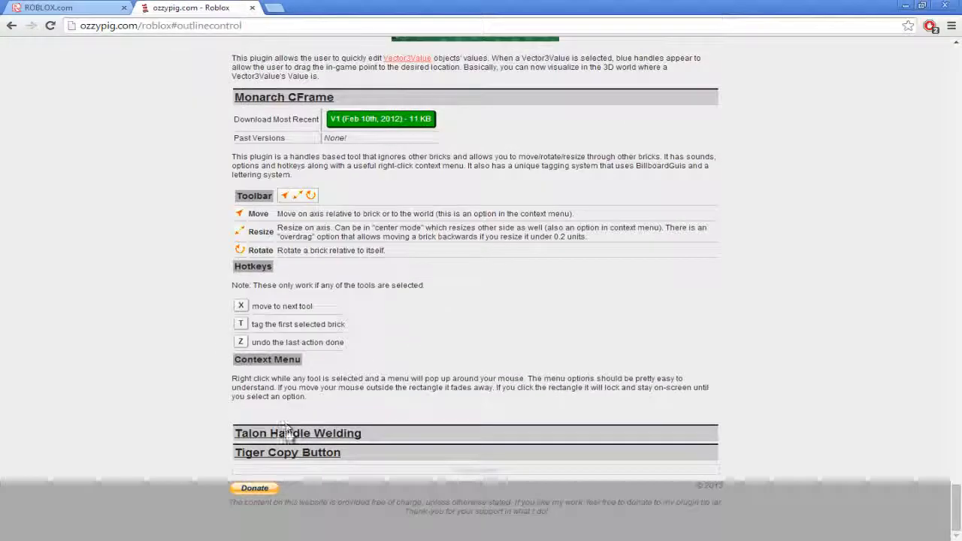
click(287, 431)
click(325, 454)
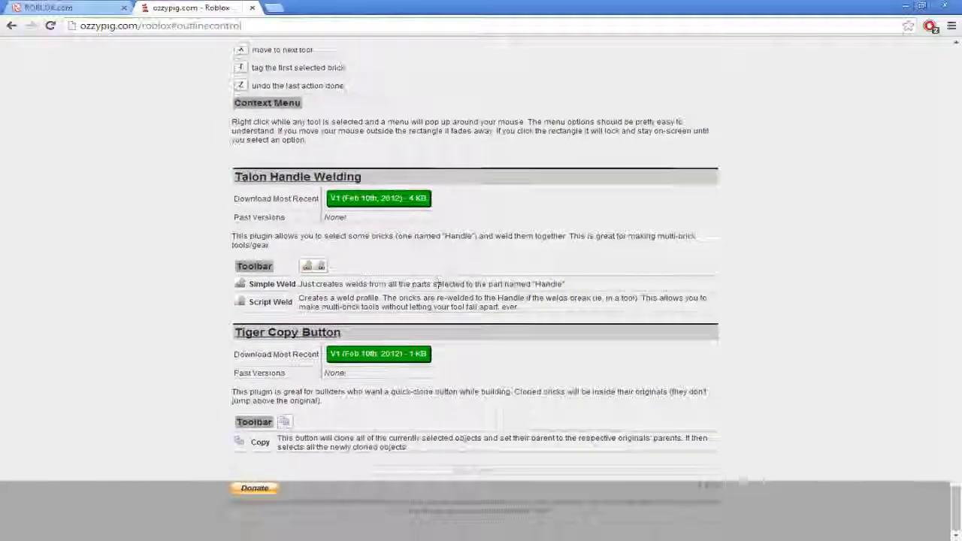
scroll(437, 283, down, 20)
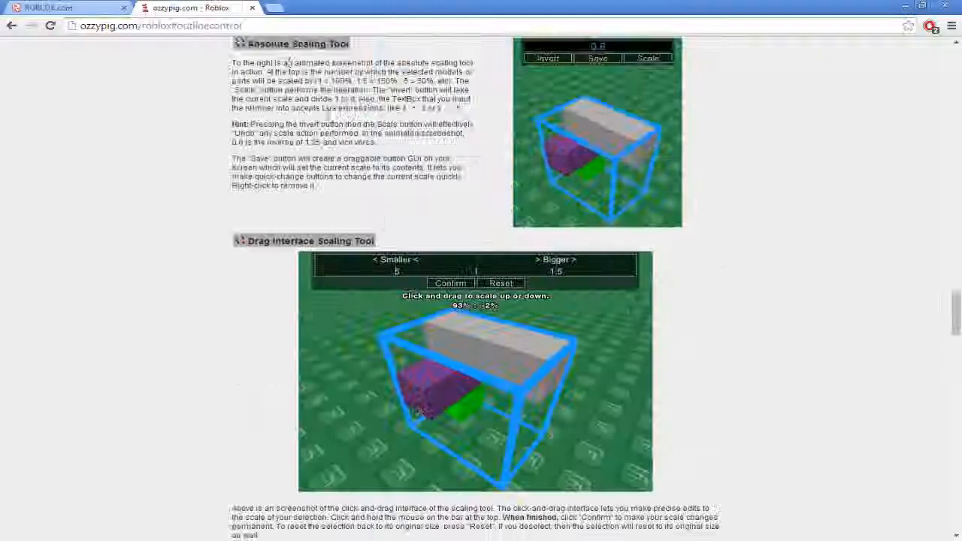
Close the ozzypig.com tab, switch back to Roblox Studio and show the Home tools.
click(252, 7)
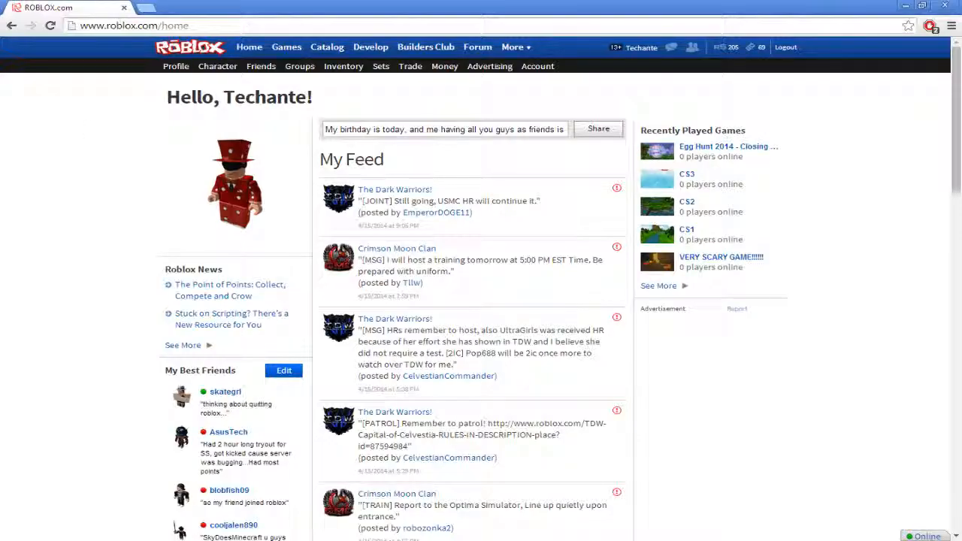
key(alt+Tab)
right_drag(511, 193, 513, 193)
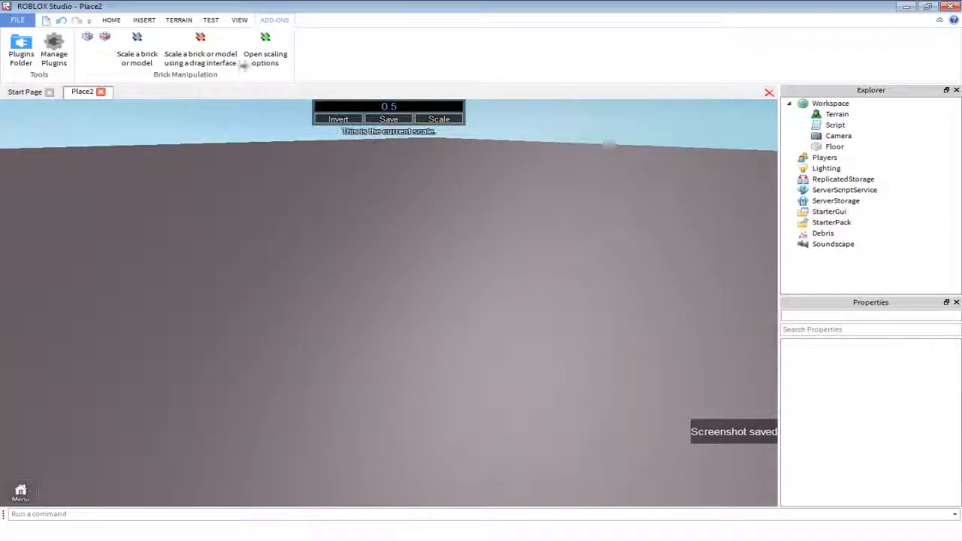
right_drag(211, 196, 211, 195)
click(114, 21)
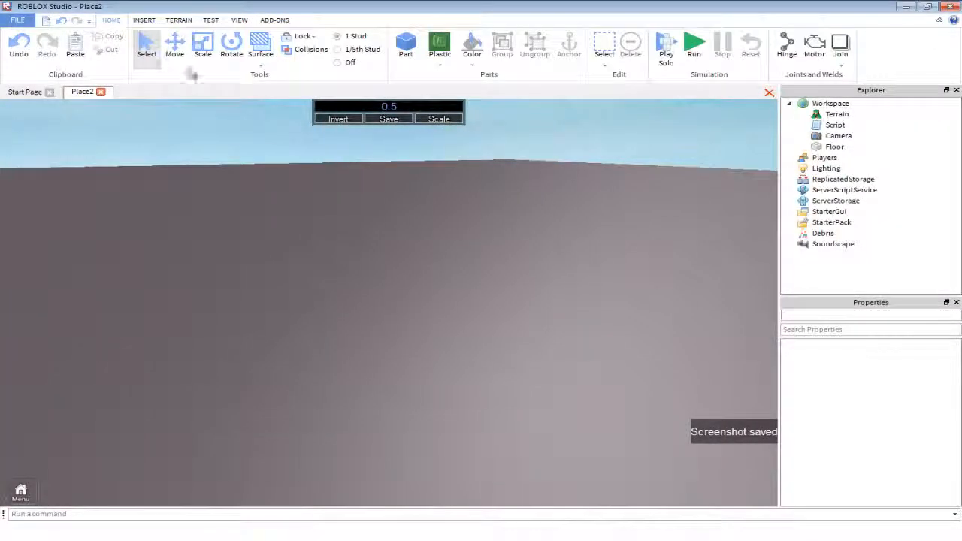
Delete the Floor part and the Script from the Workspace.
right_drag(282, 174, 318, 179)
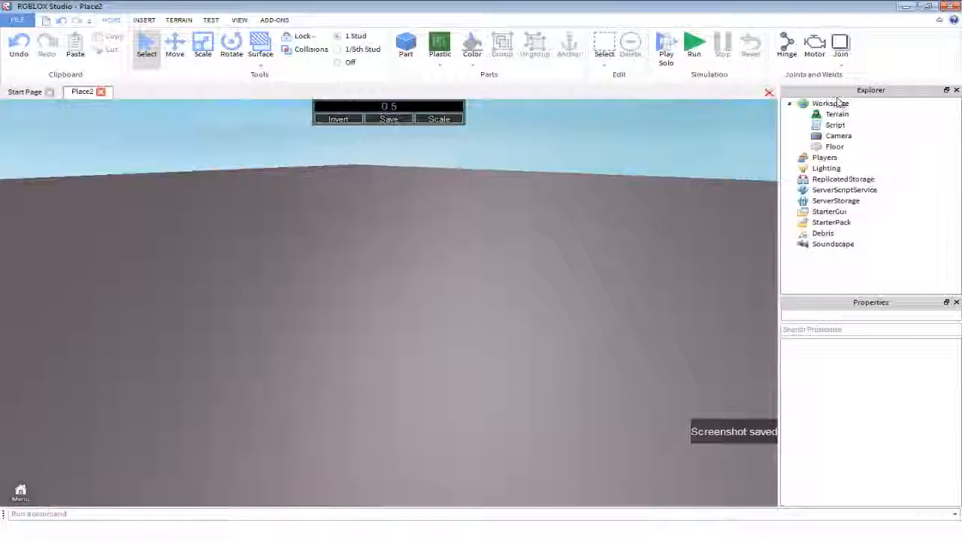
click(836, 147)
key(Delete)
click(836, 124)
key(Delete)
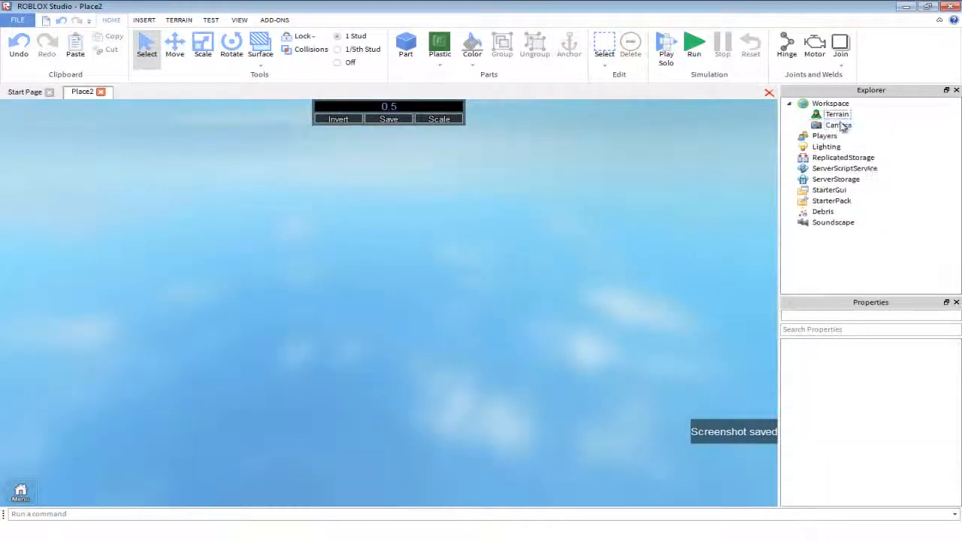
Try to delete the Terrain object from the Workspace.
click(838, 124)
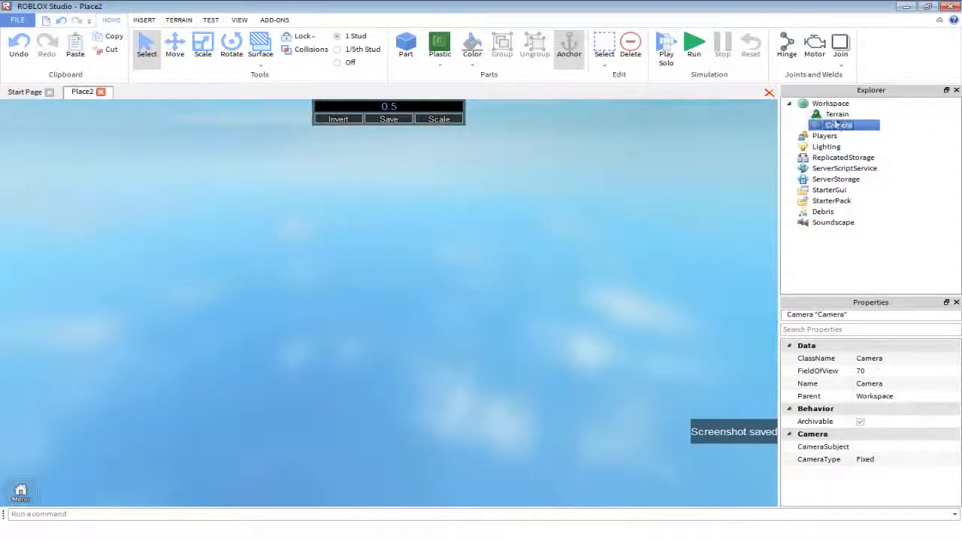
click(835, 114)
key(Delete)
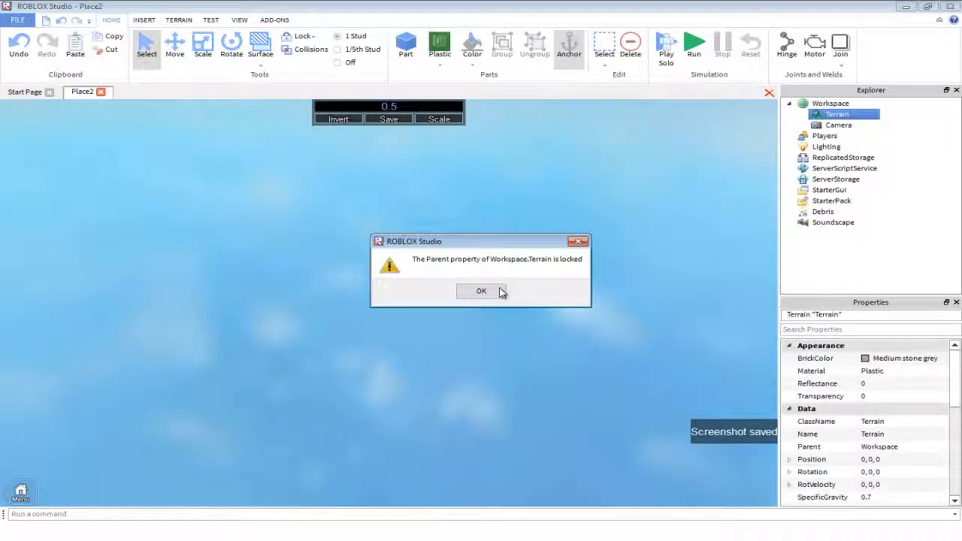
click(481, 291)
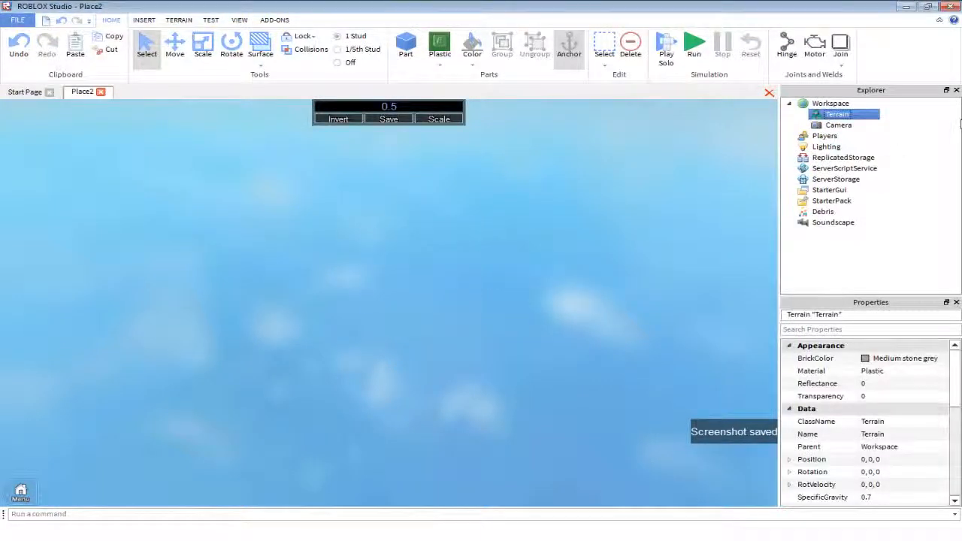
click(831, 191)
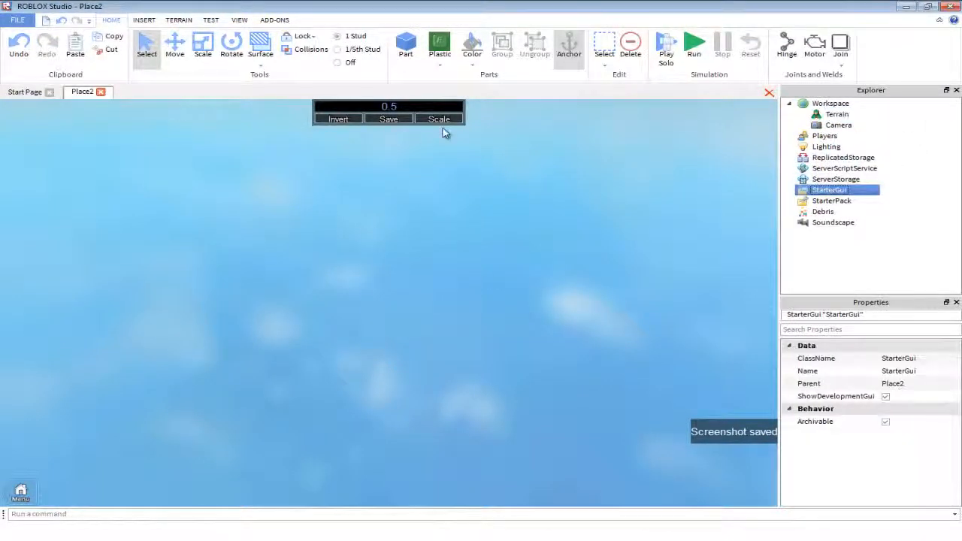
click(191, 189)
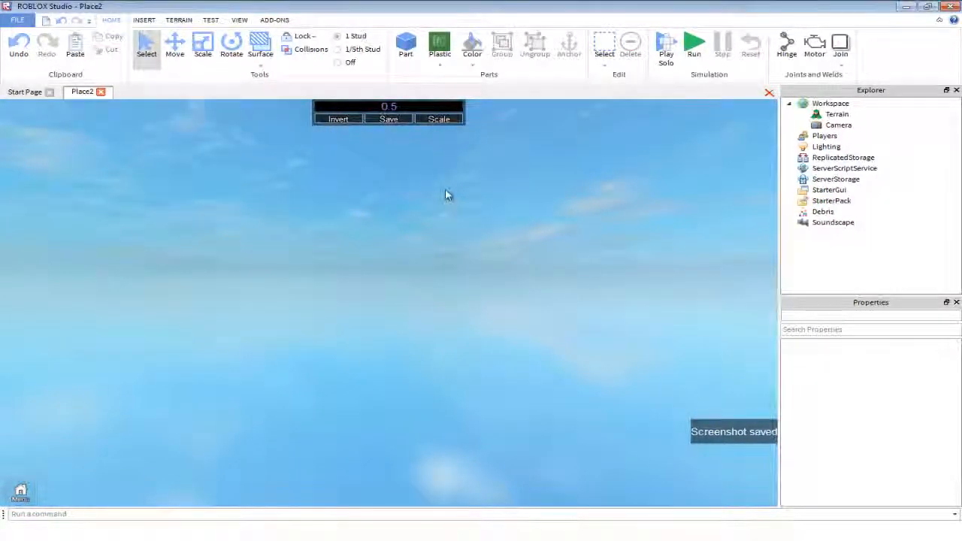
right_drag(448, 195, 443, 180)
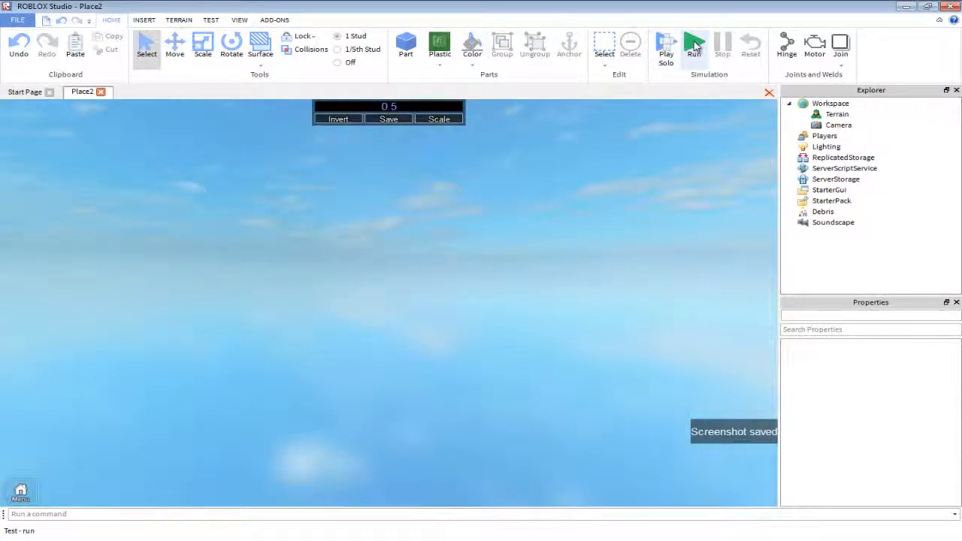